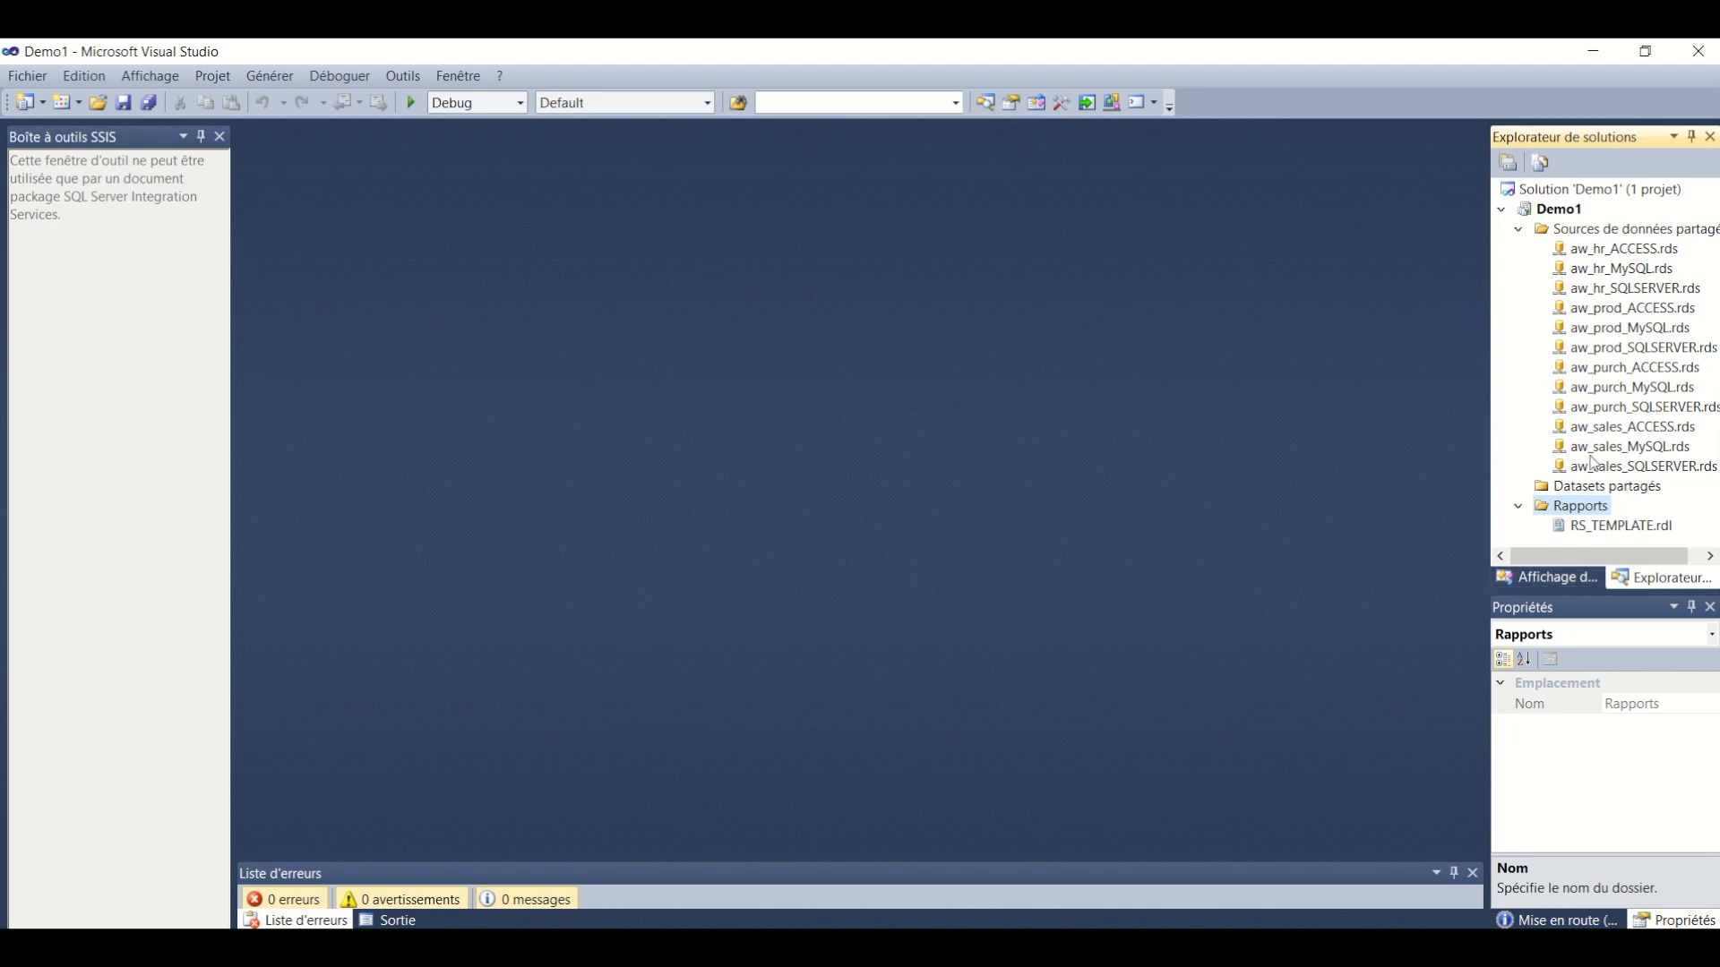
# Add a report named RS_Creation_Rapport_(Matrice-et-Graphique).rdl to the Rapports folder from the RS_TEMPLATE template, replacing the existing file
pyautogui.rightClick(1560, 518)
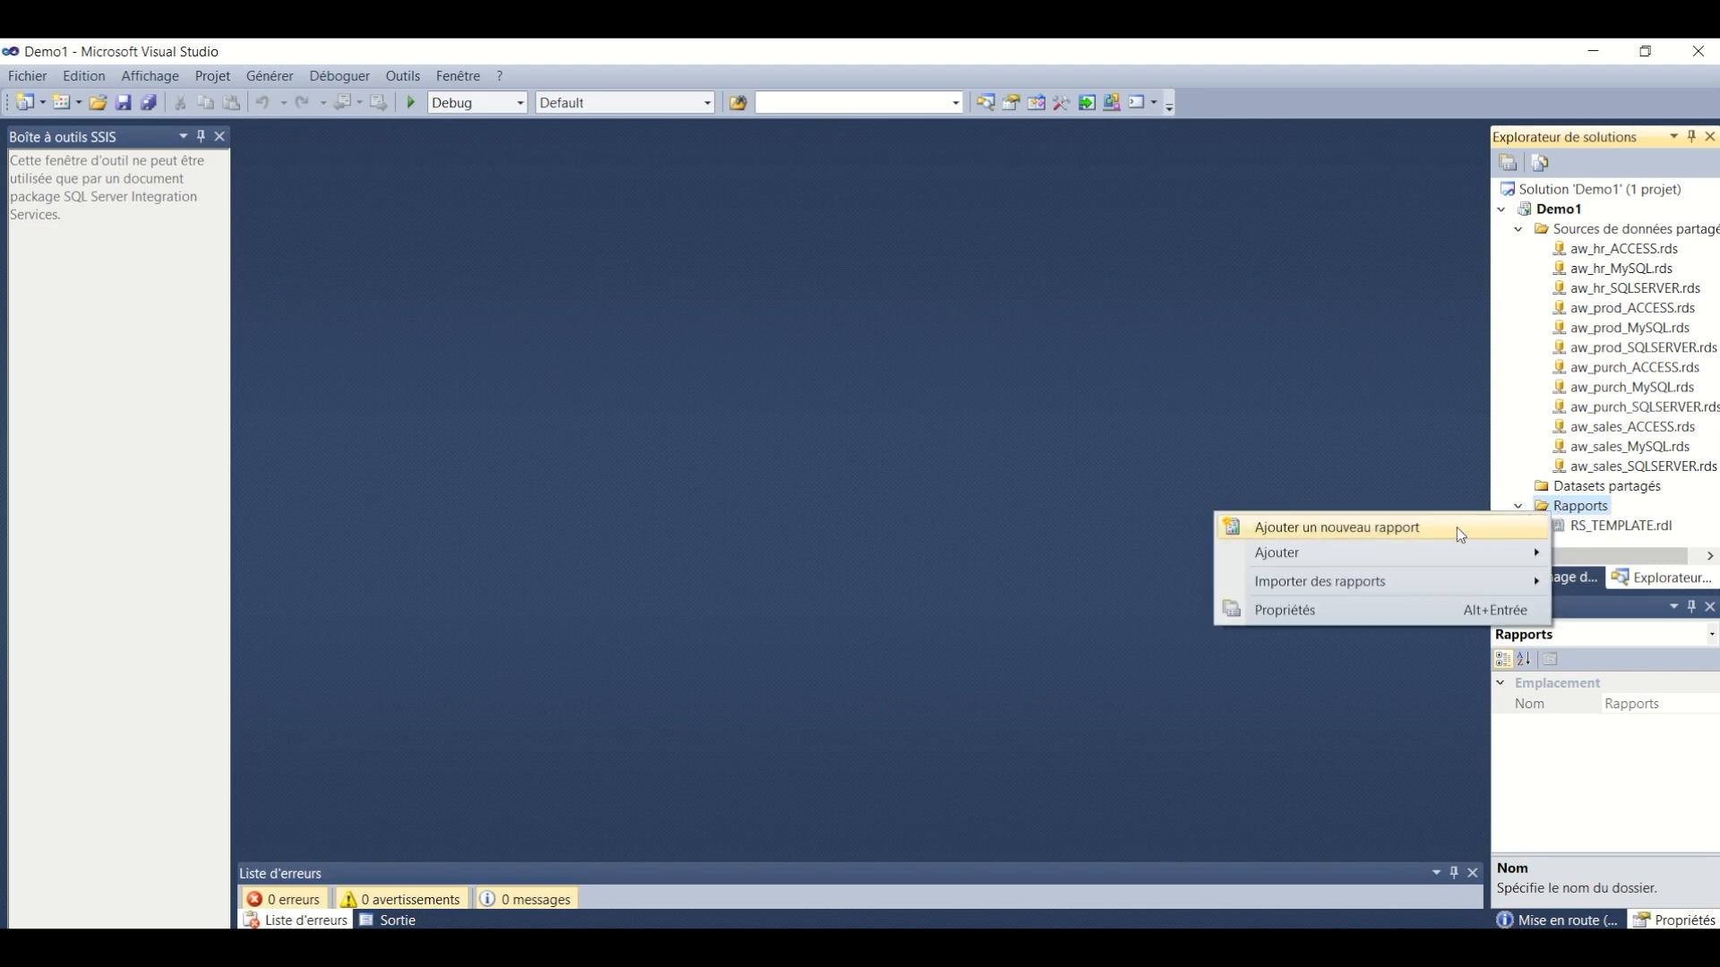
pyautogui.moveTo(1223, 563)
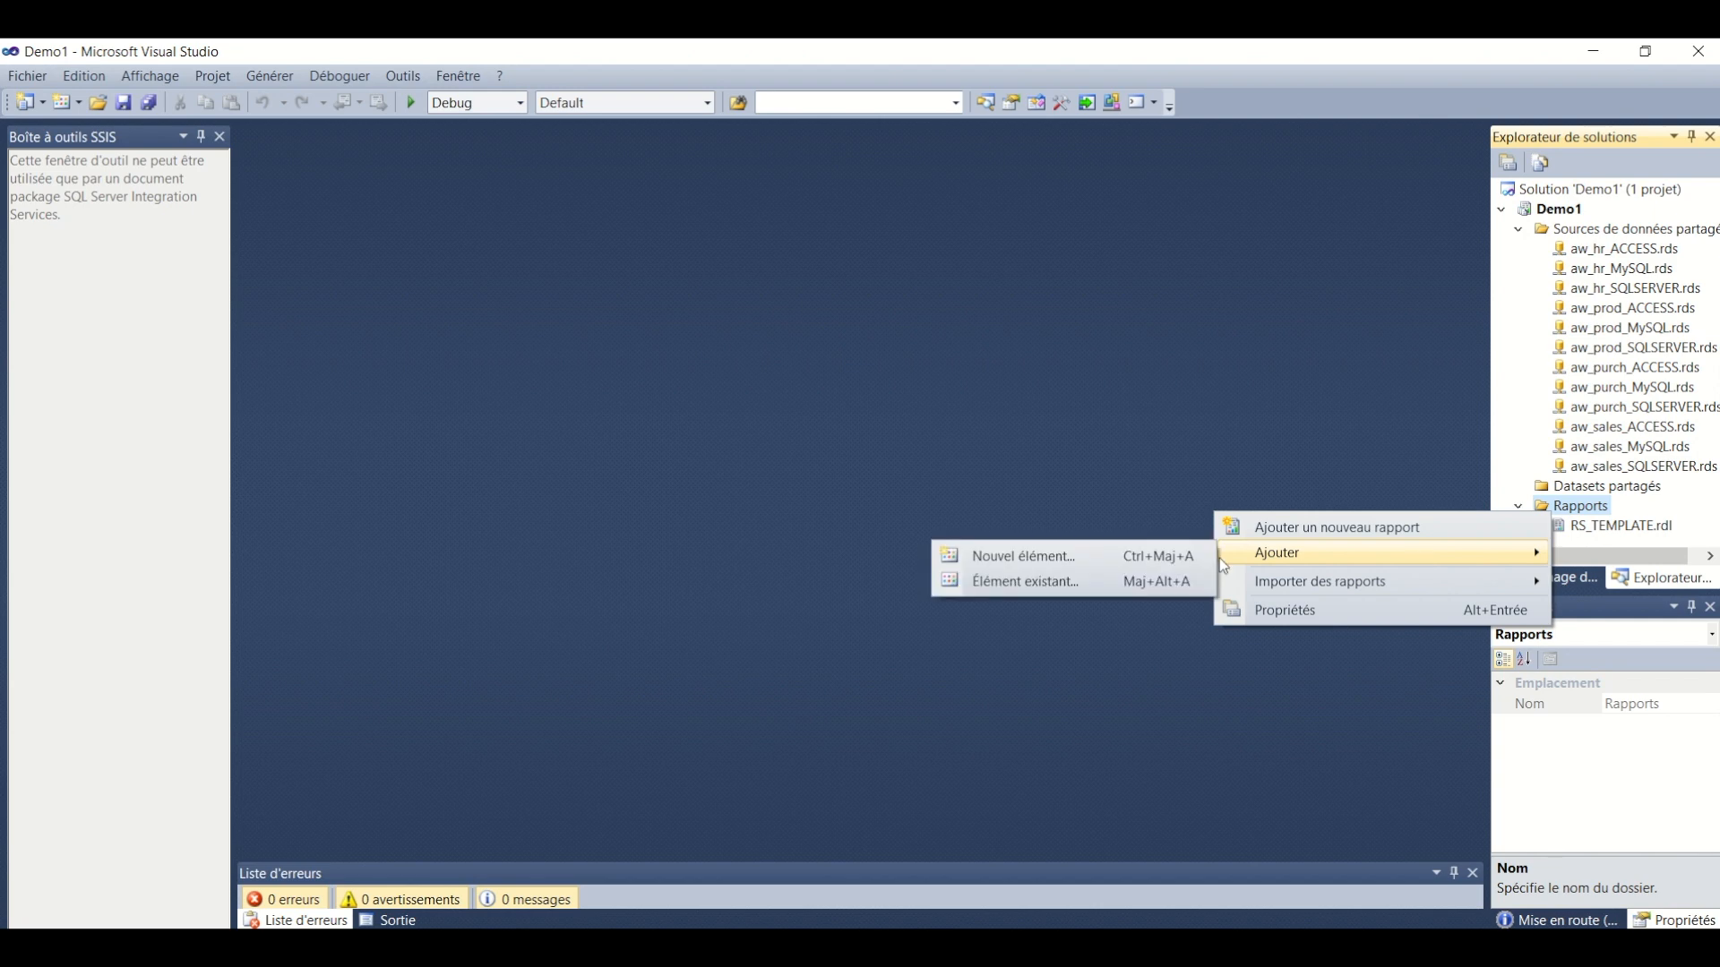
pyautogui.click(1138, 556)
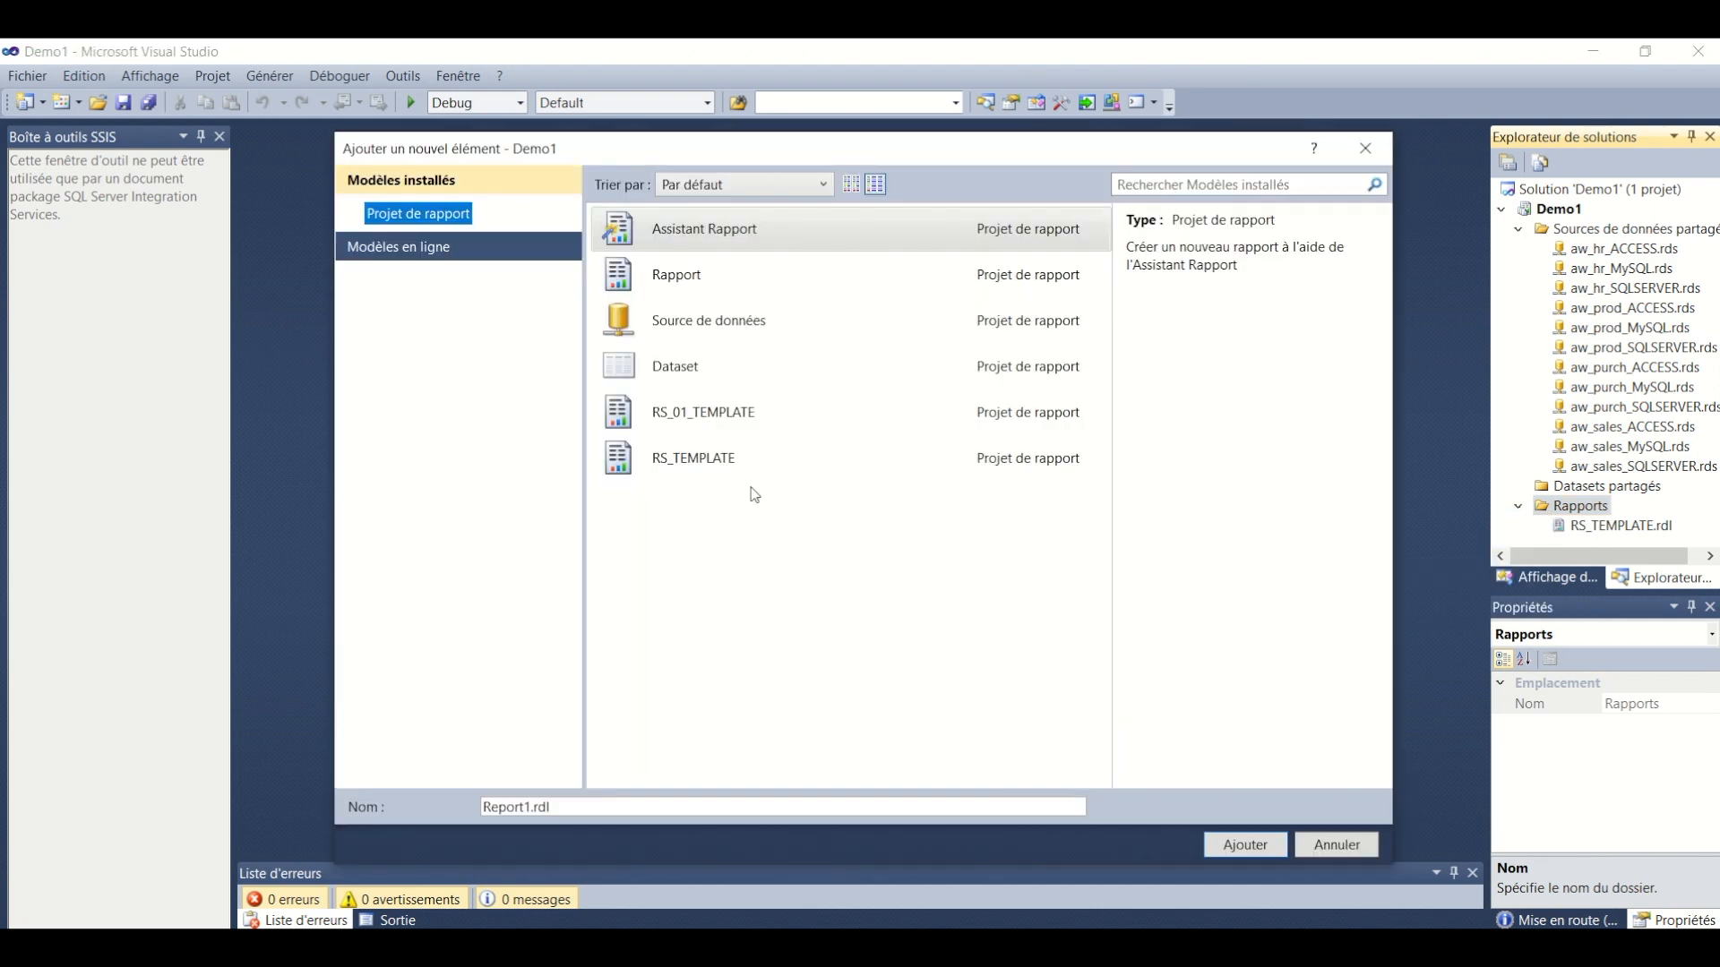
pyautogui.click(738, 461)
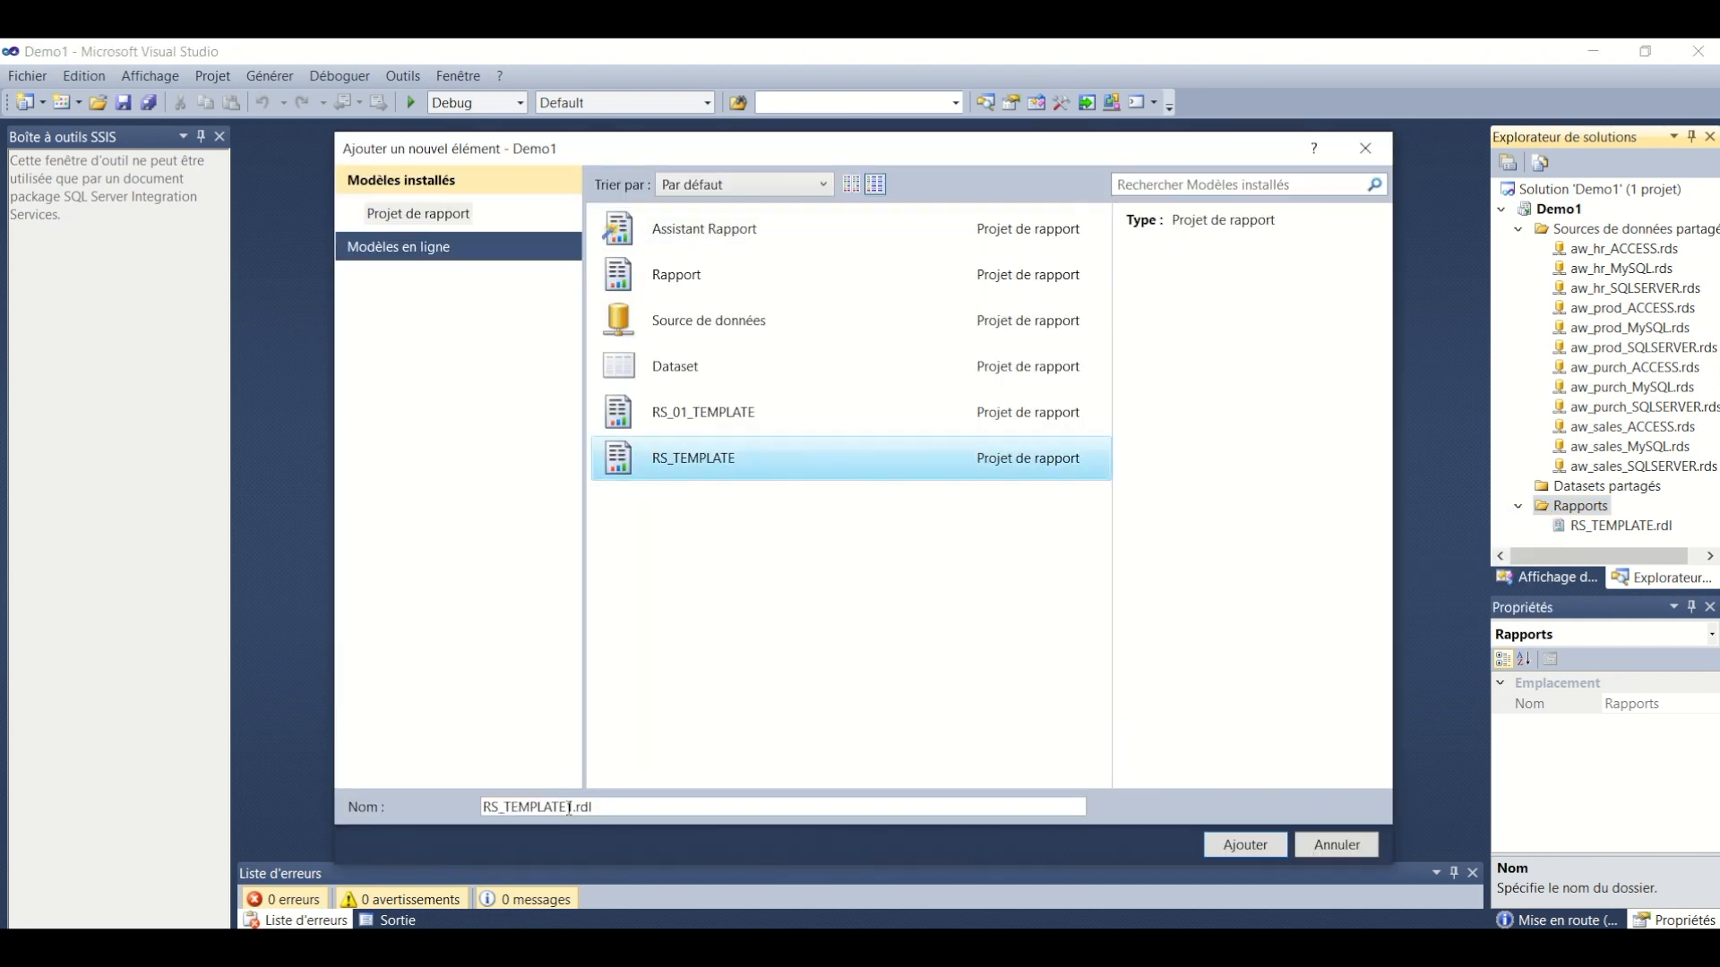
pyautogui.moveTo(576, 810); pyautogui.dragTo(509, 812)
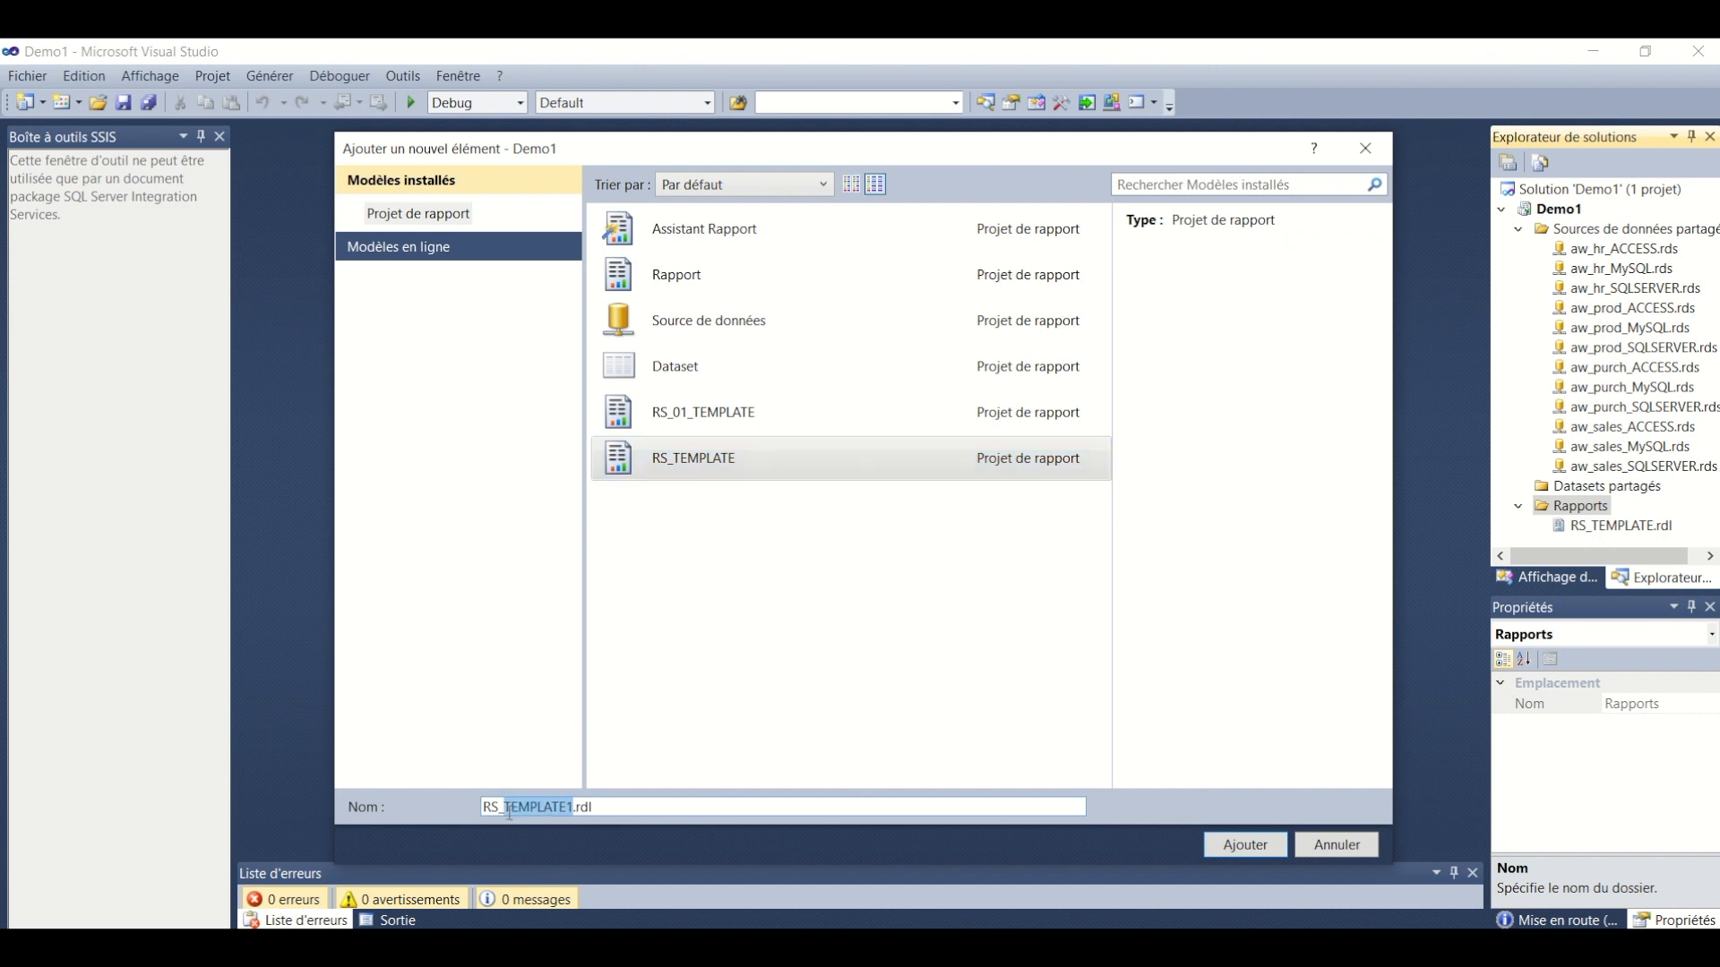
pyautogui.write('Creation')
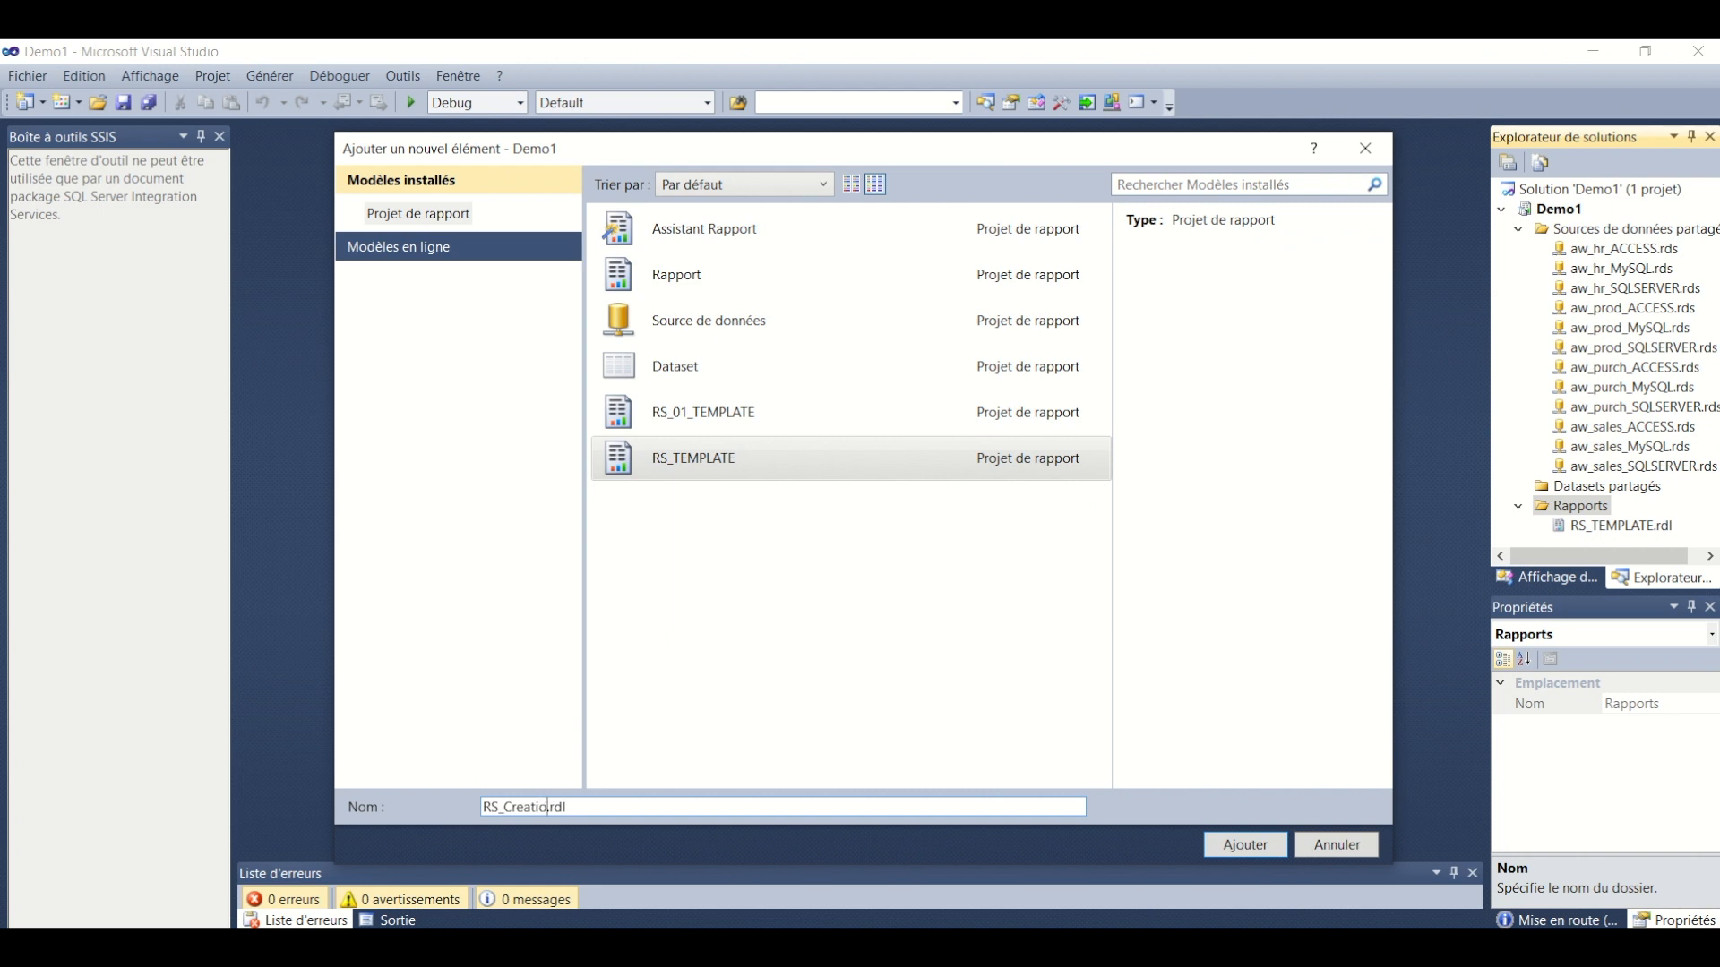
pyautogui.write('_Rapport_(Matrice-et-Graphique)')
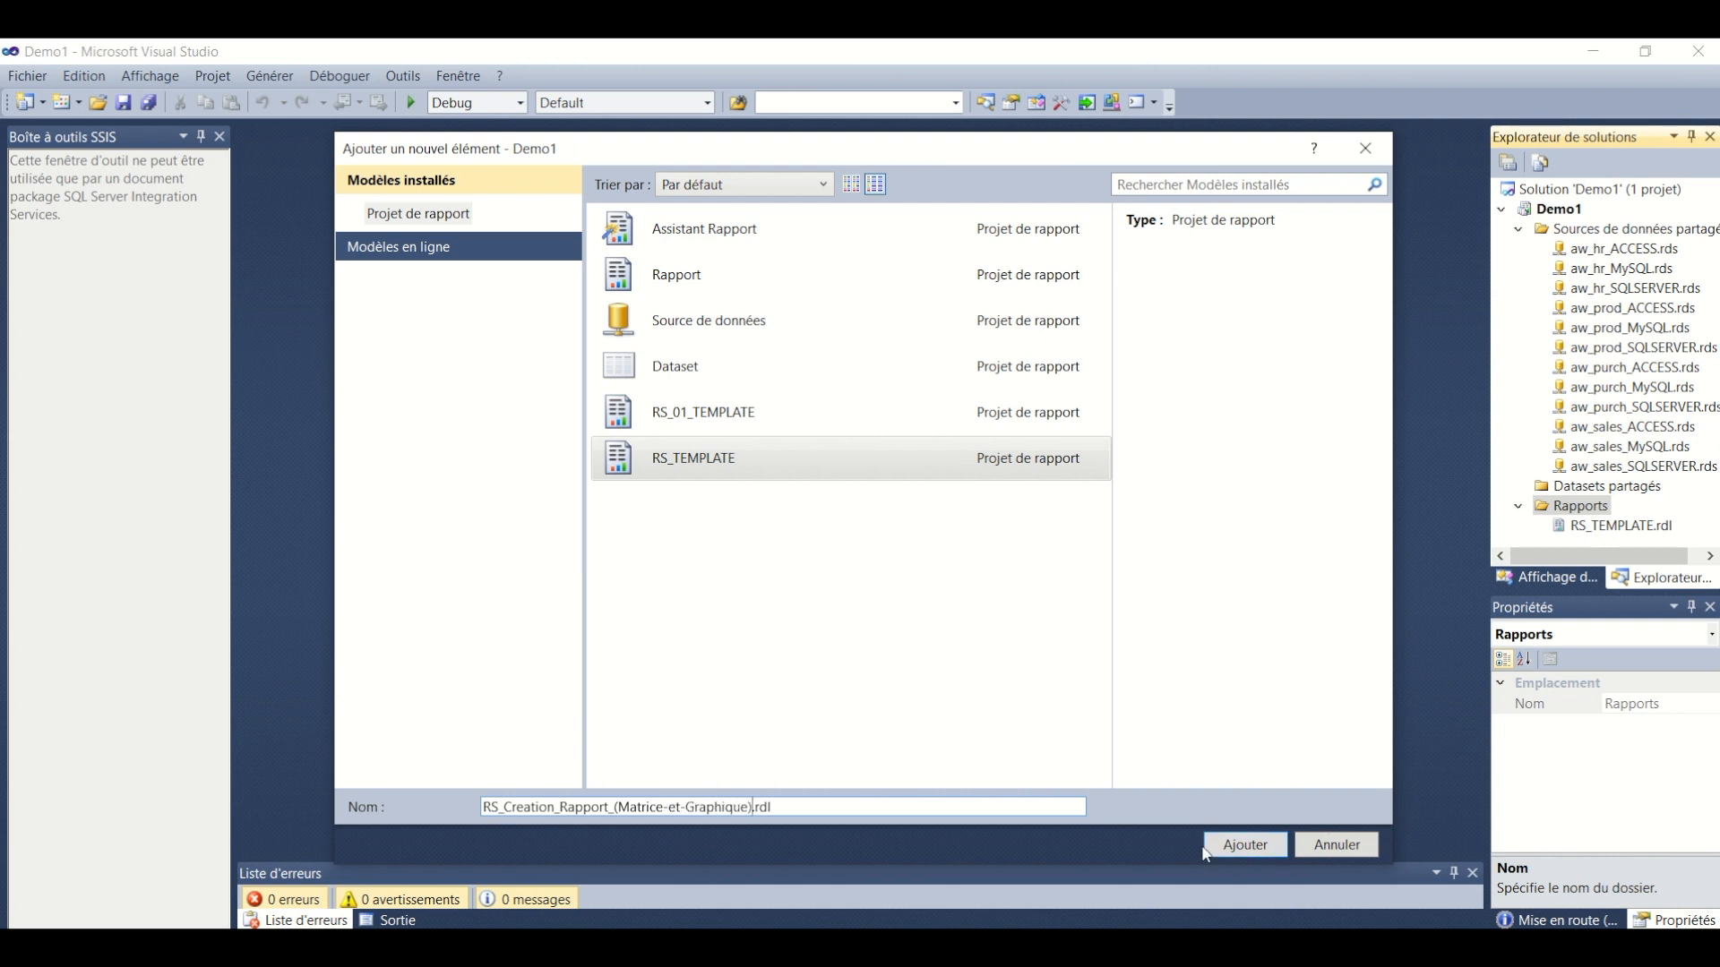
pyautogui.click(1223, 845)
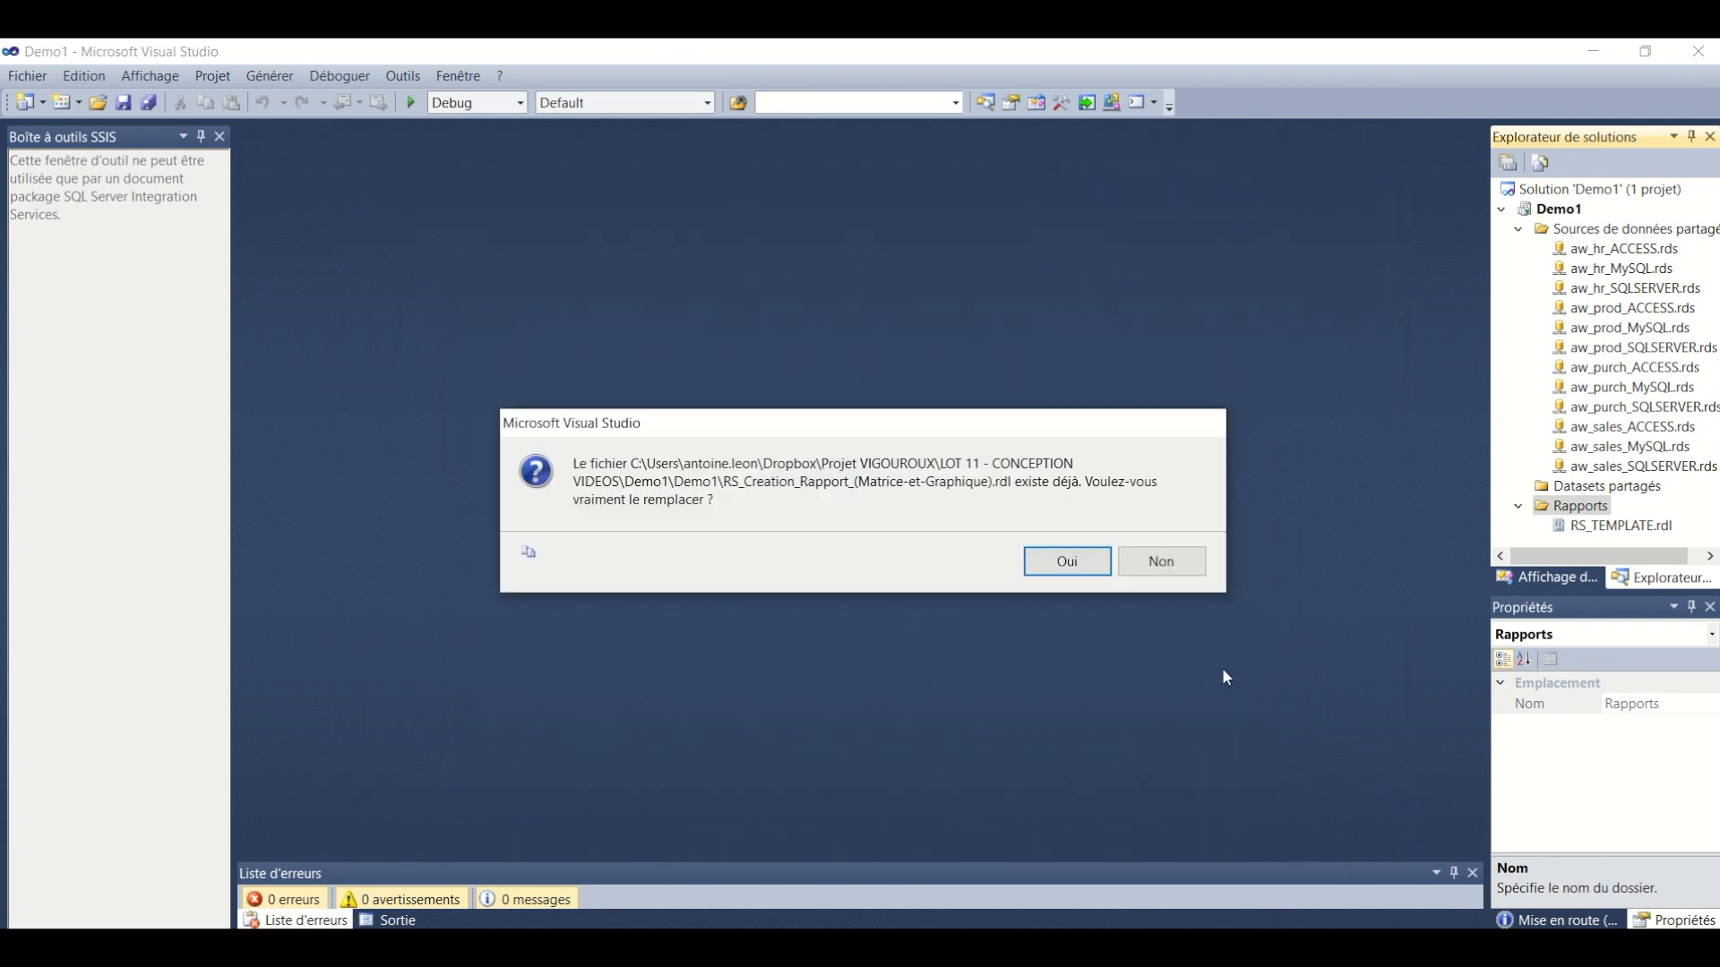
pyautogui.click(1086, 563)
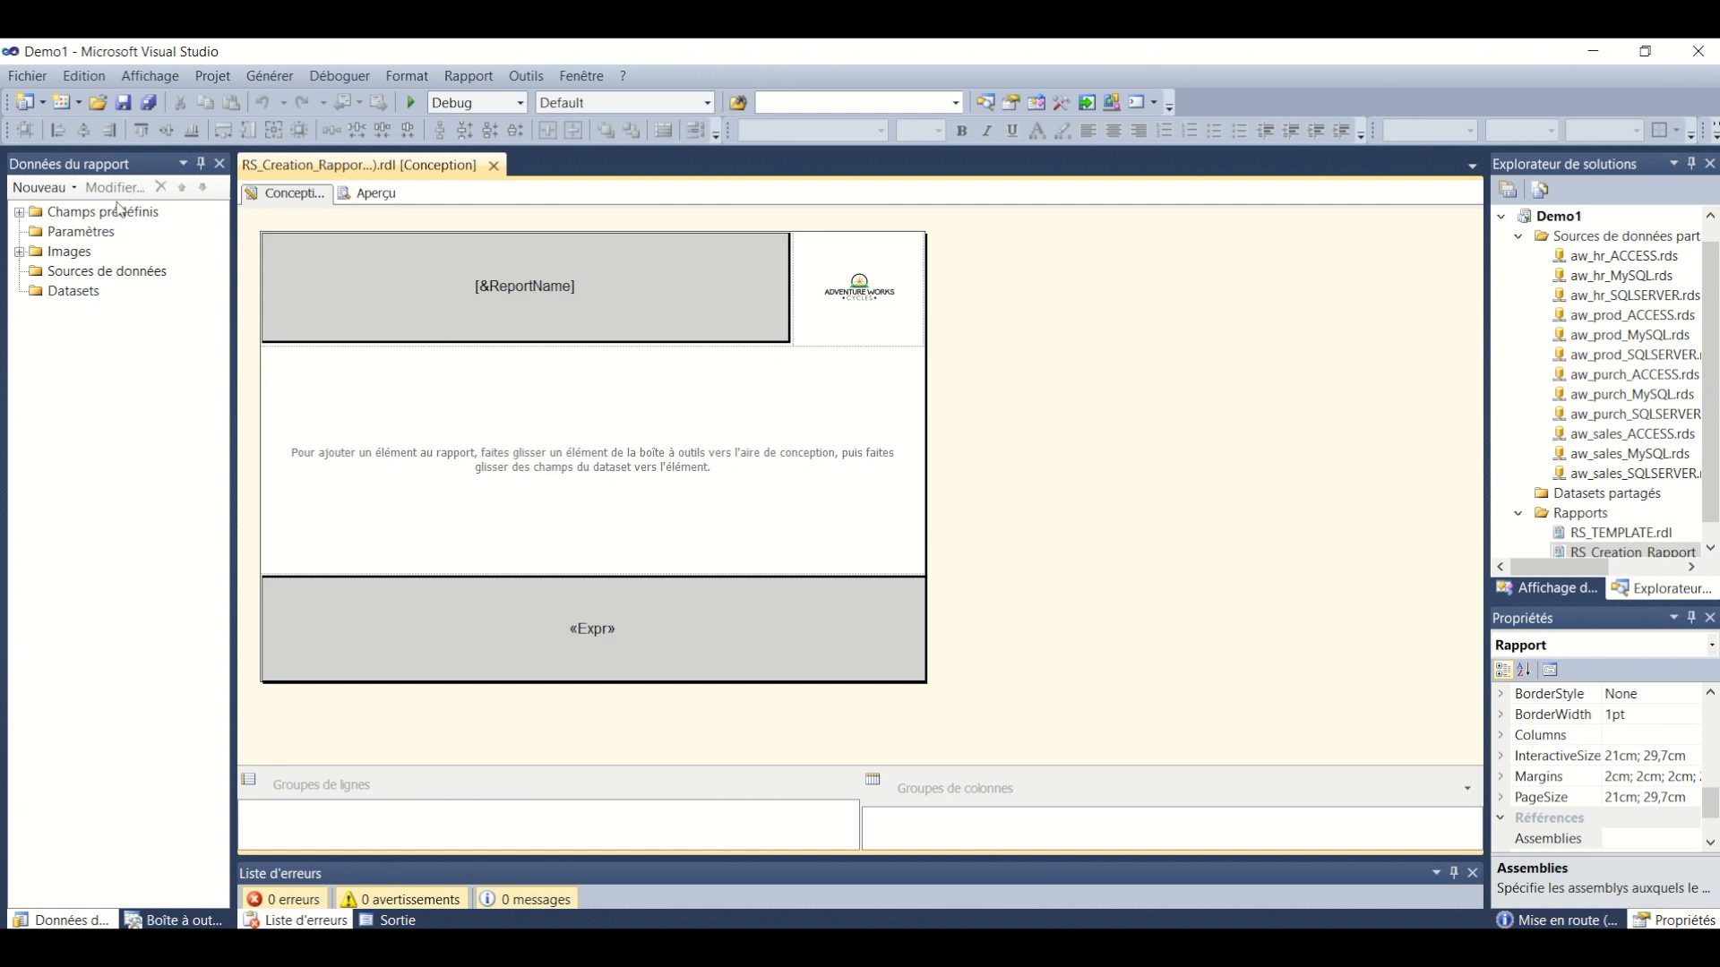
# Start a new report dataset named DatasetDemo and set it to be embedded in the report
pyautogui.click(85, 294)
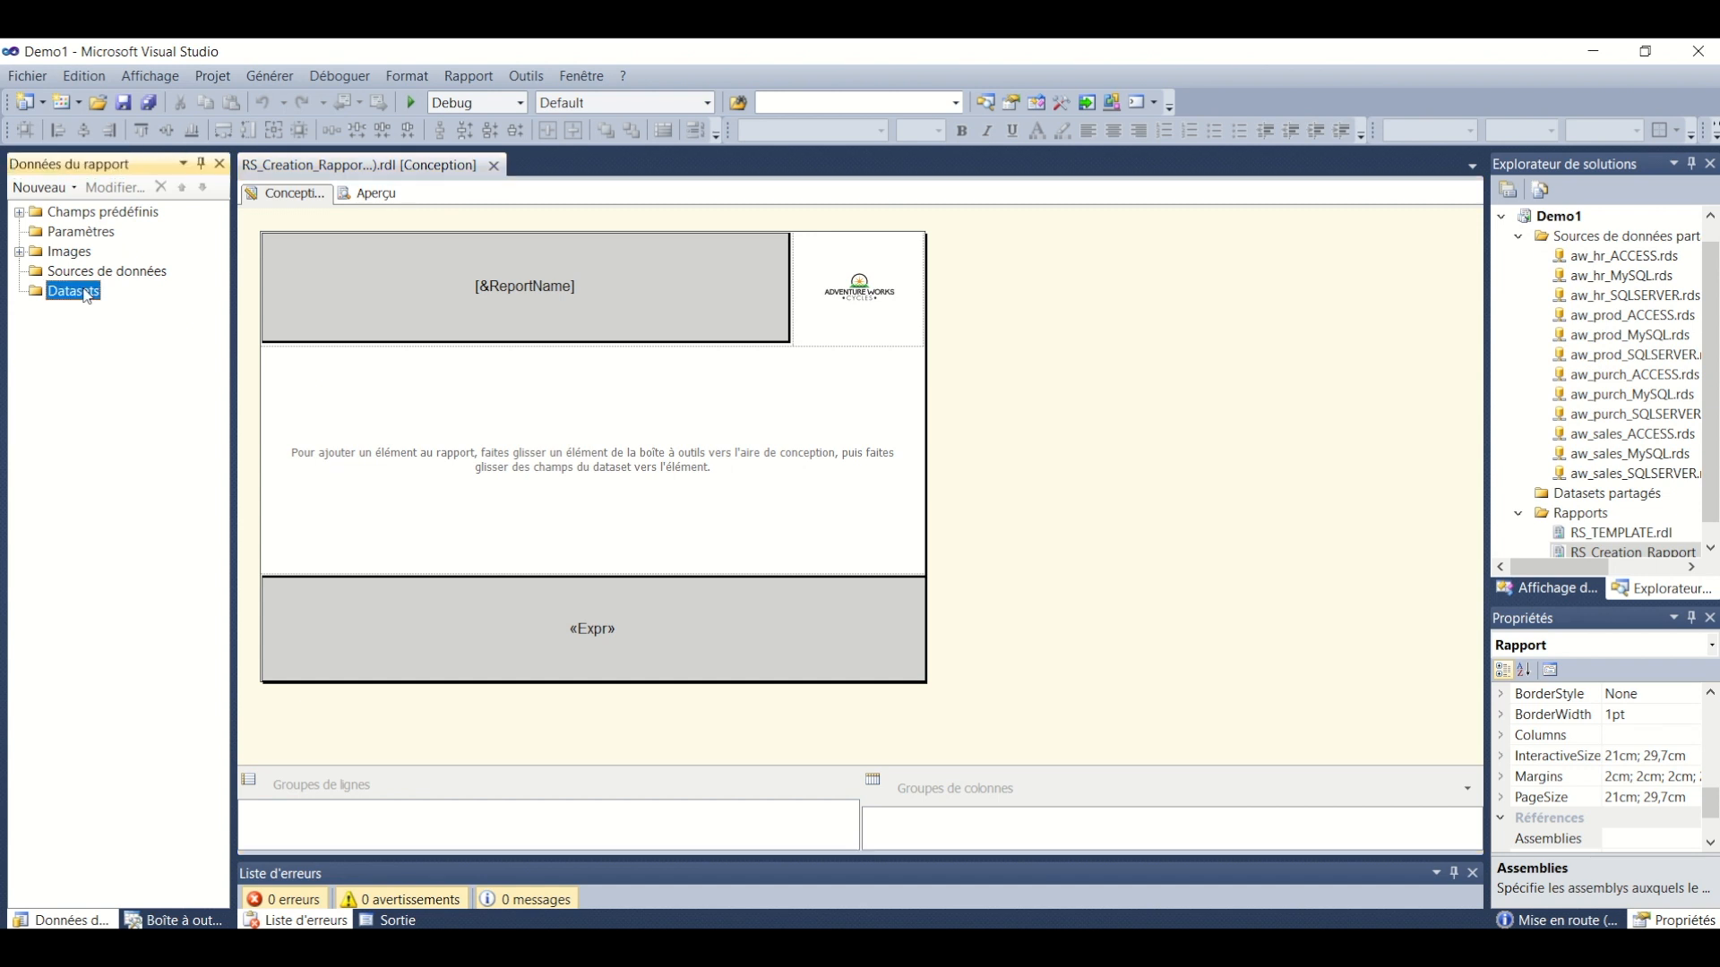
pyautogui.rightClick(87, 297)
pyautogui.click(142, 307)
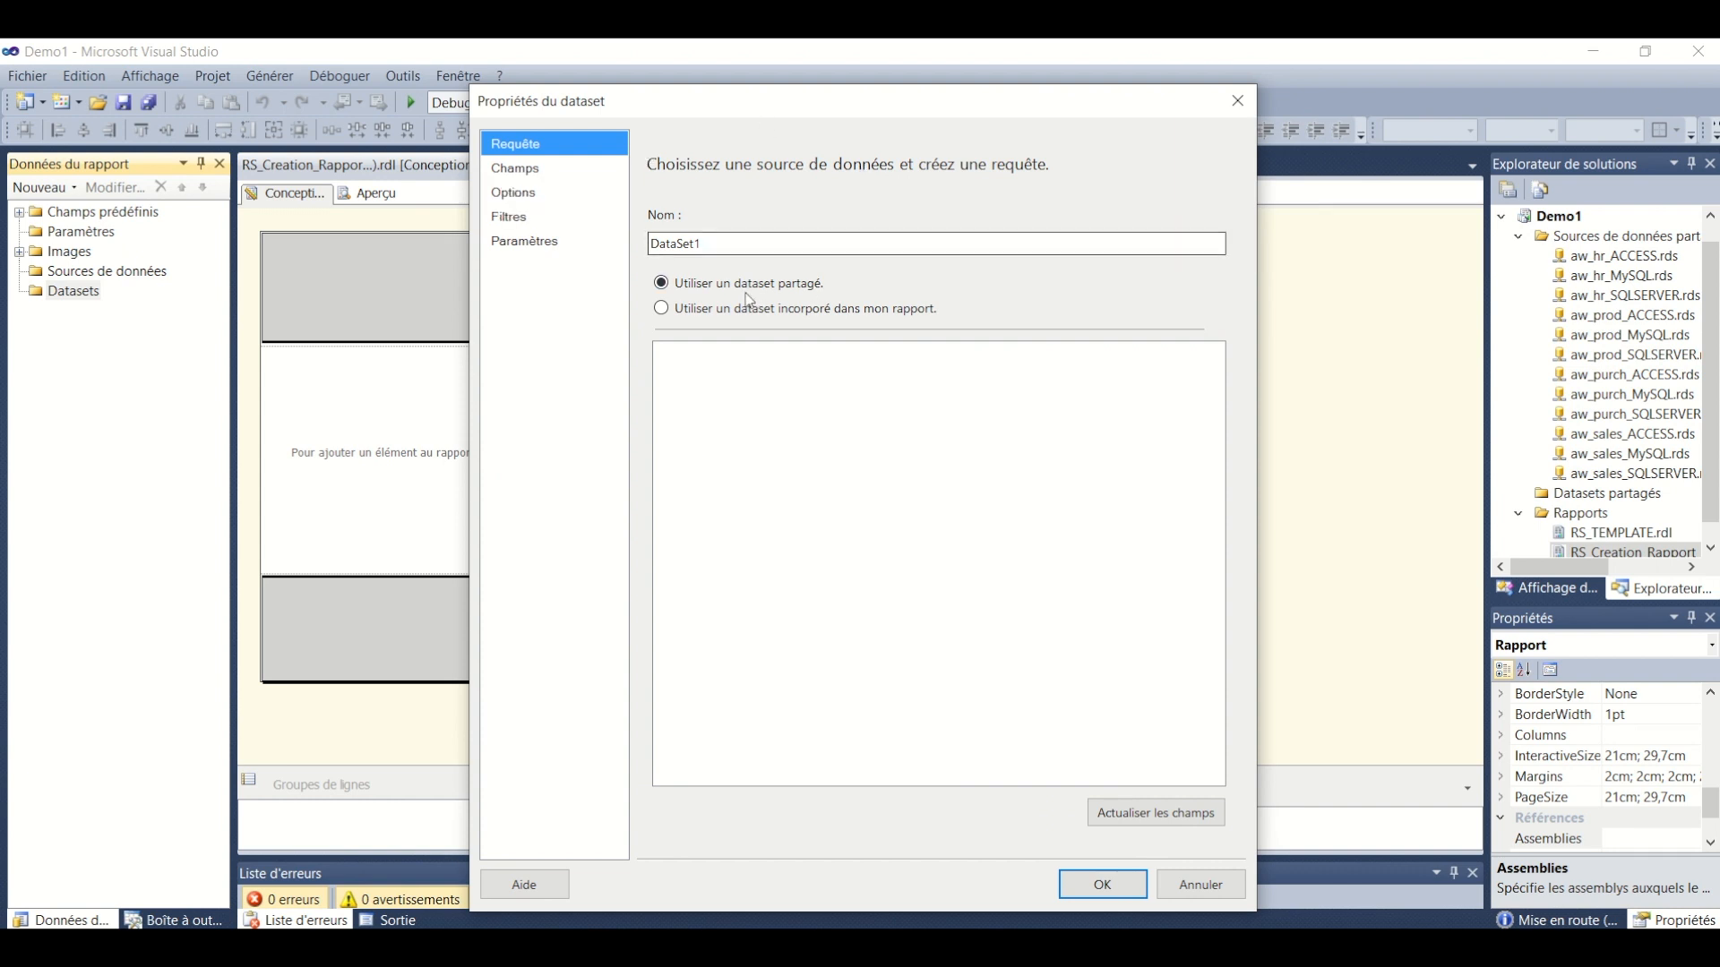
pyautogui.click(741, 240)
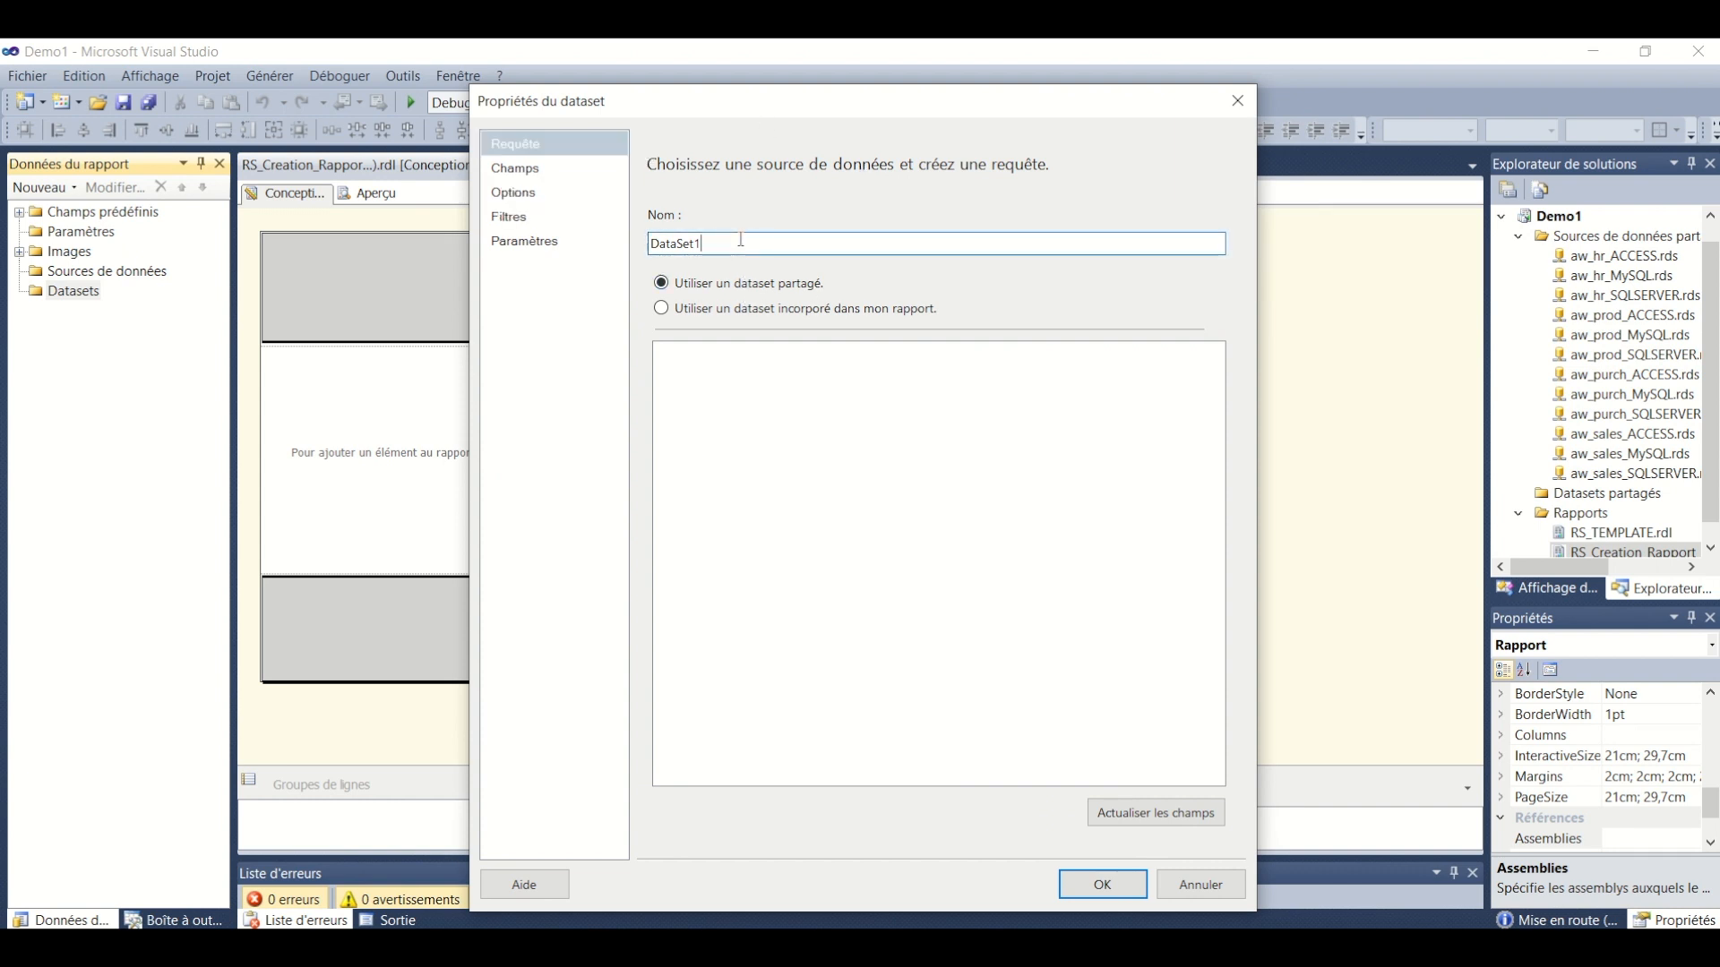
pyautogui.doubleClick(681, 240)
pyautogui.write('DatasetDemo')
pyautogui.click(658, 309)
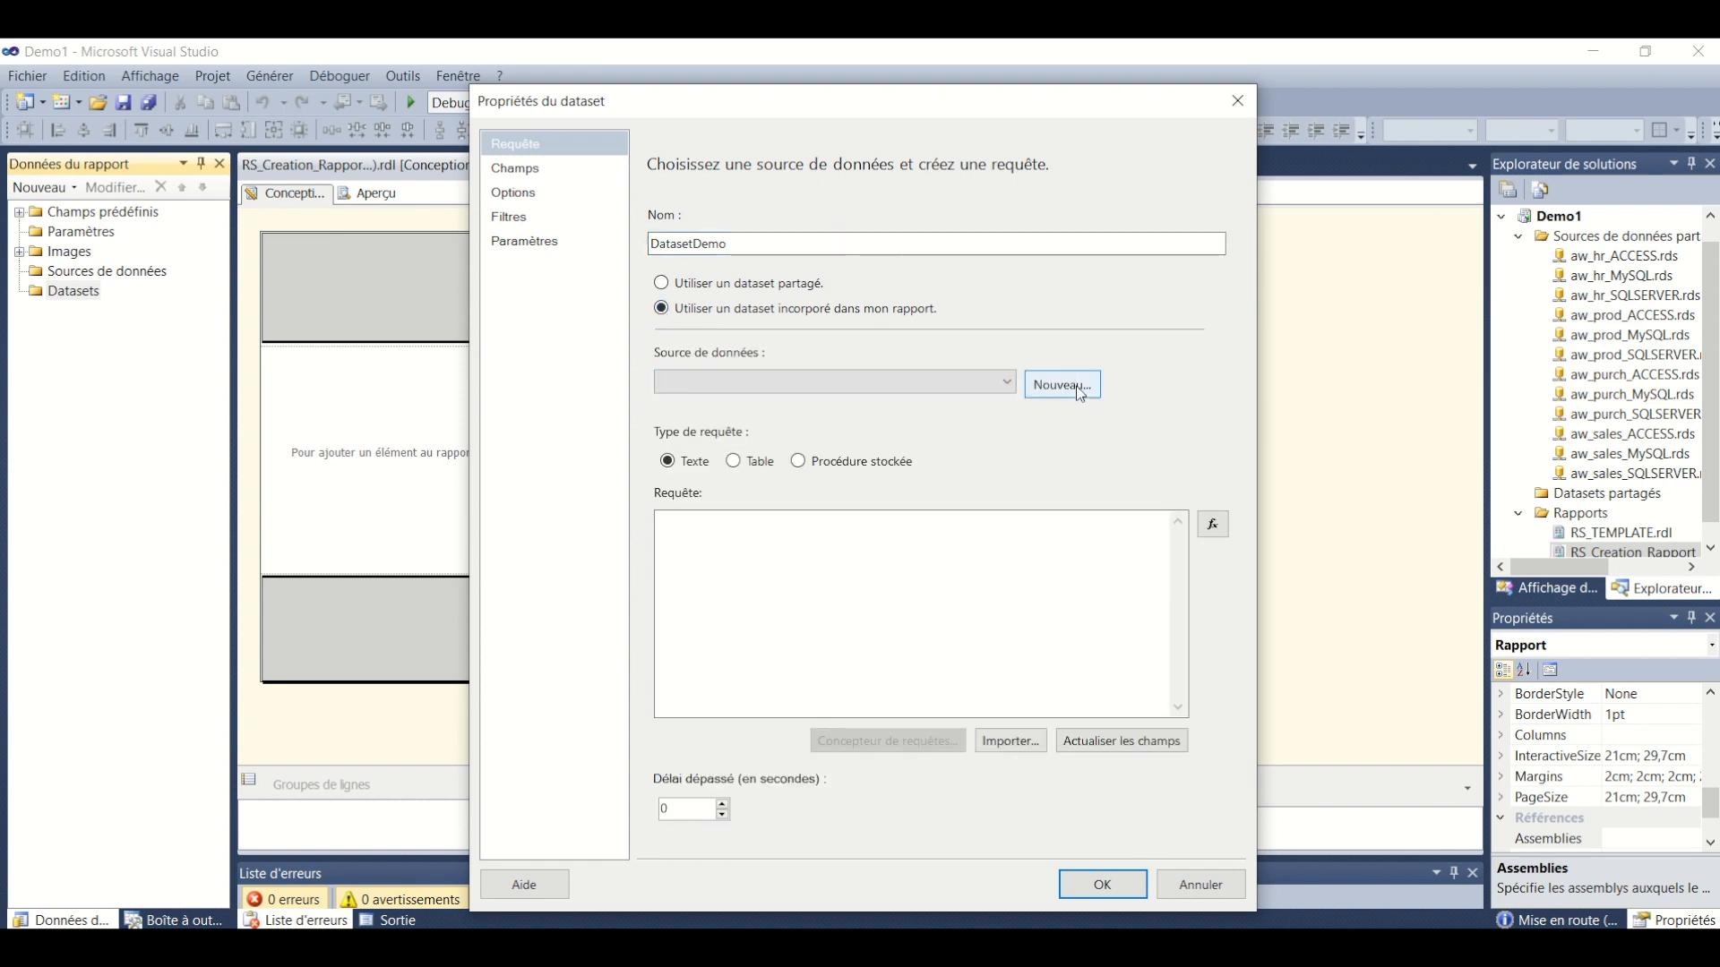
# Create a data source for the dataset that references the shared data source aw_prod_ACCESS
pyautogui.click(1080, 387)
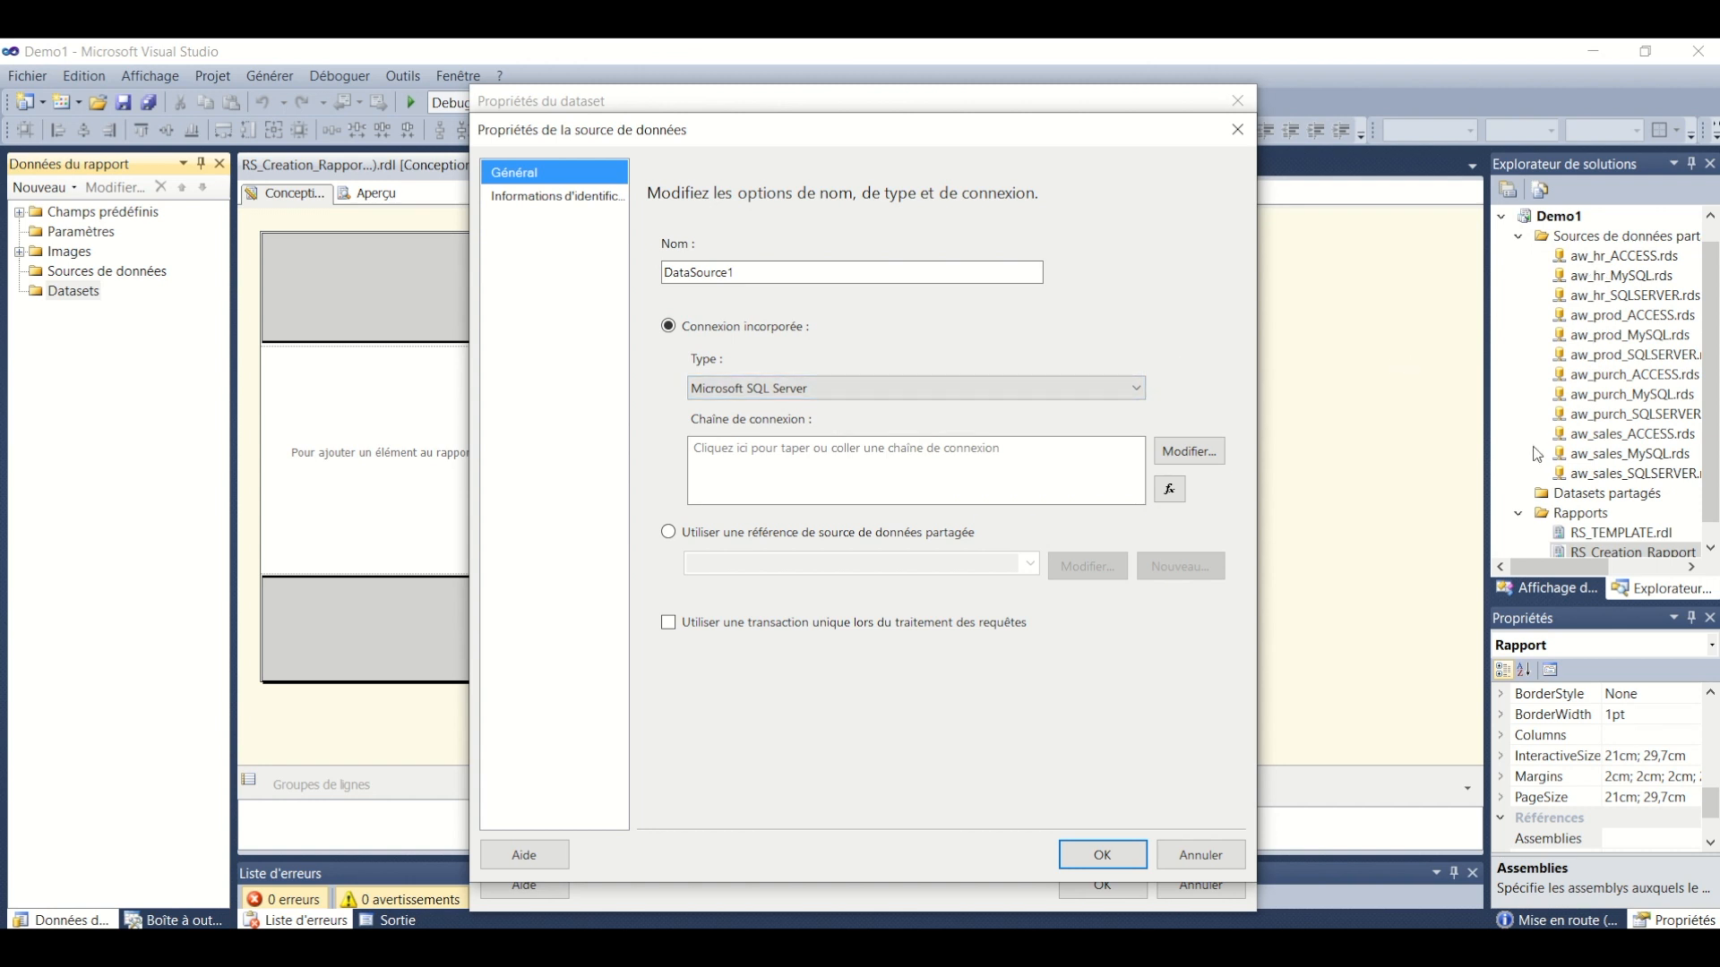
pyautogui.click(756, 535)
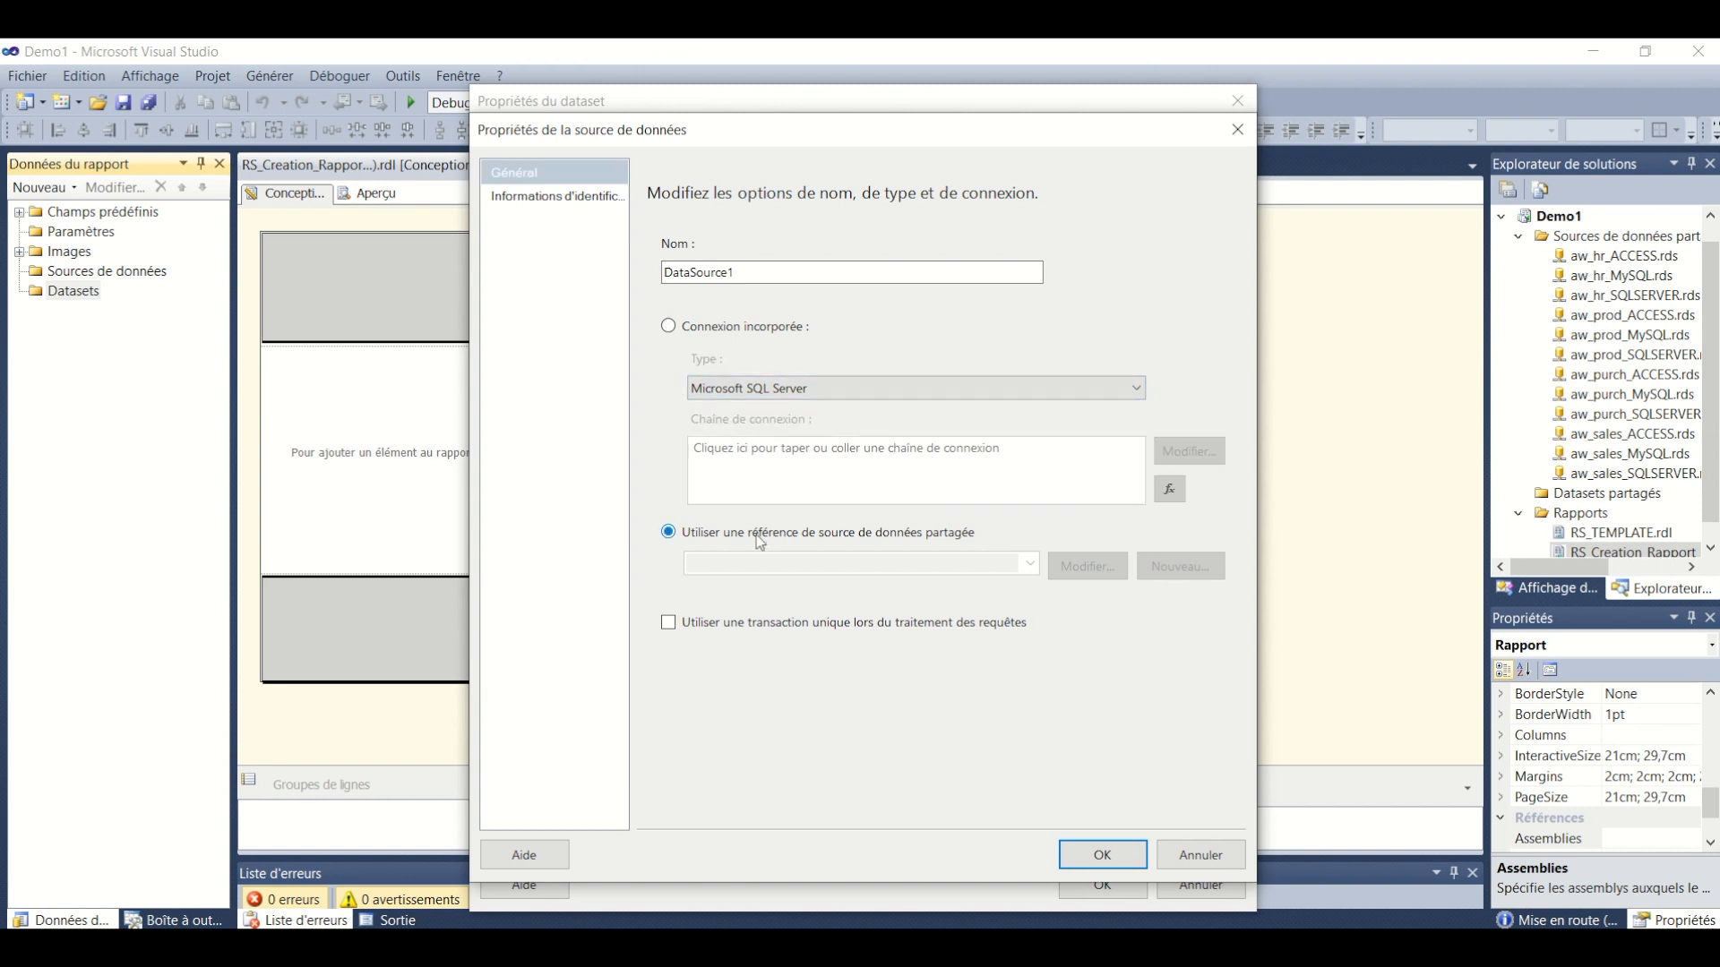
pyautogui.click(1029, 566)
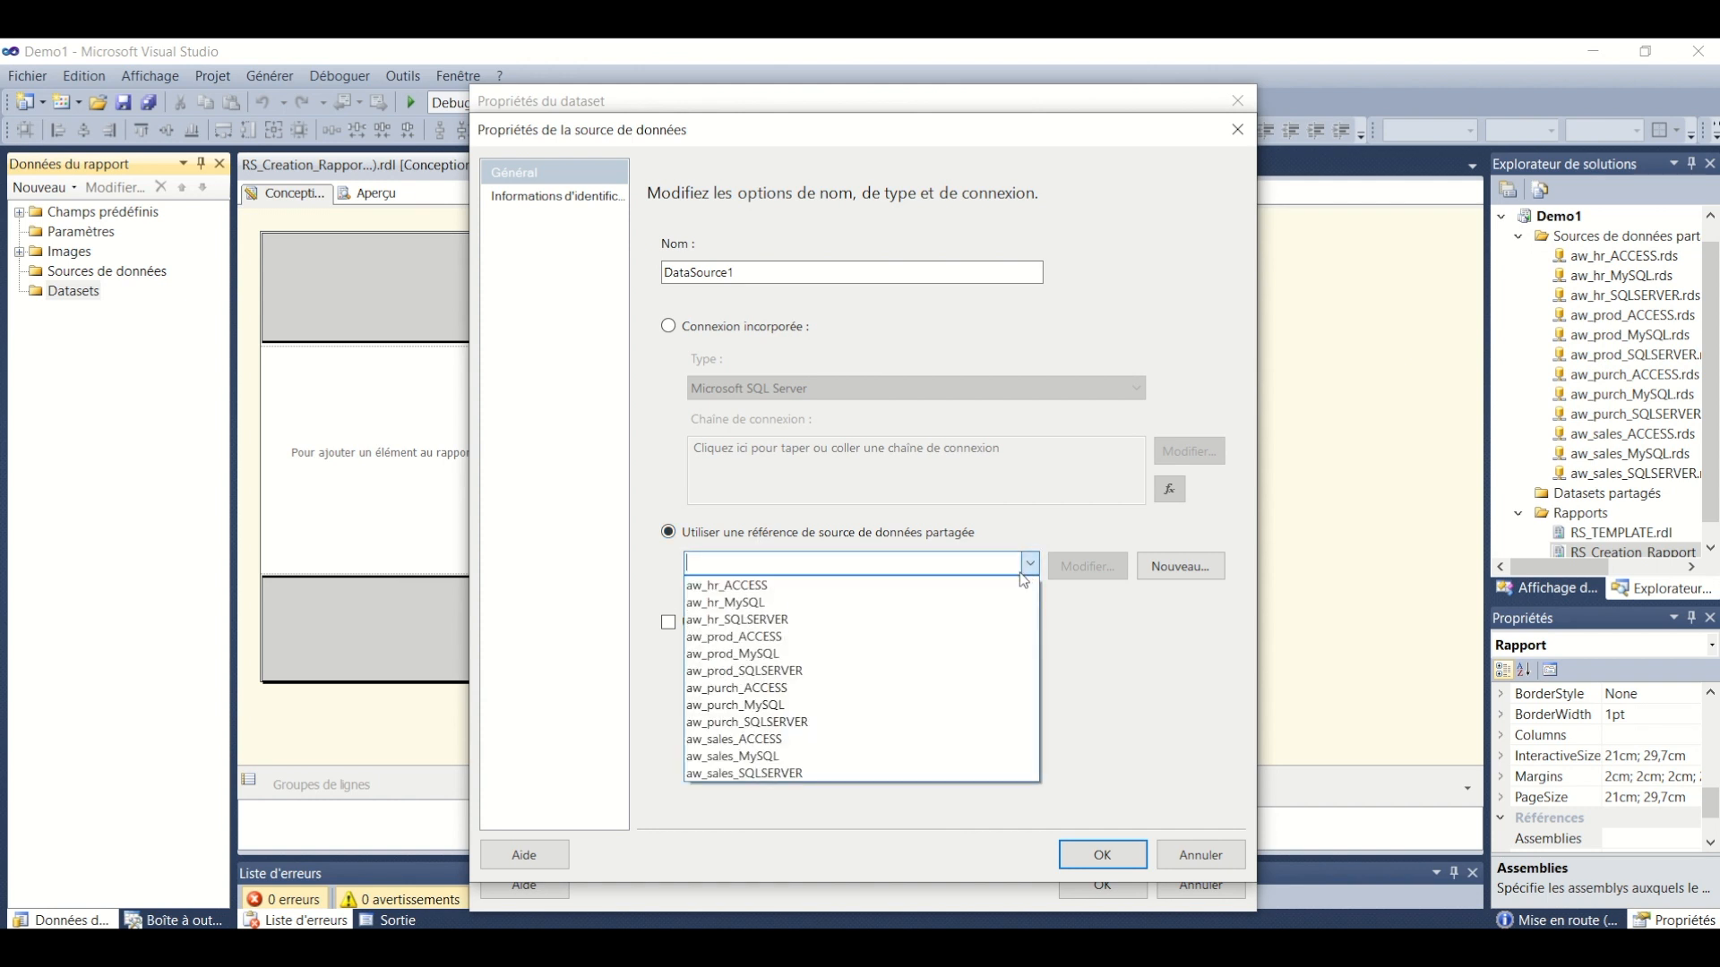
pyautogui.click(826, 636)
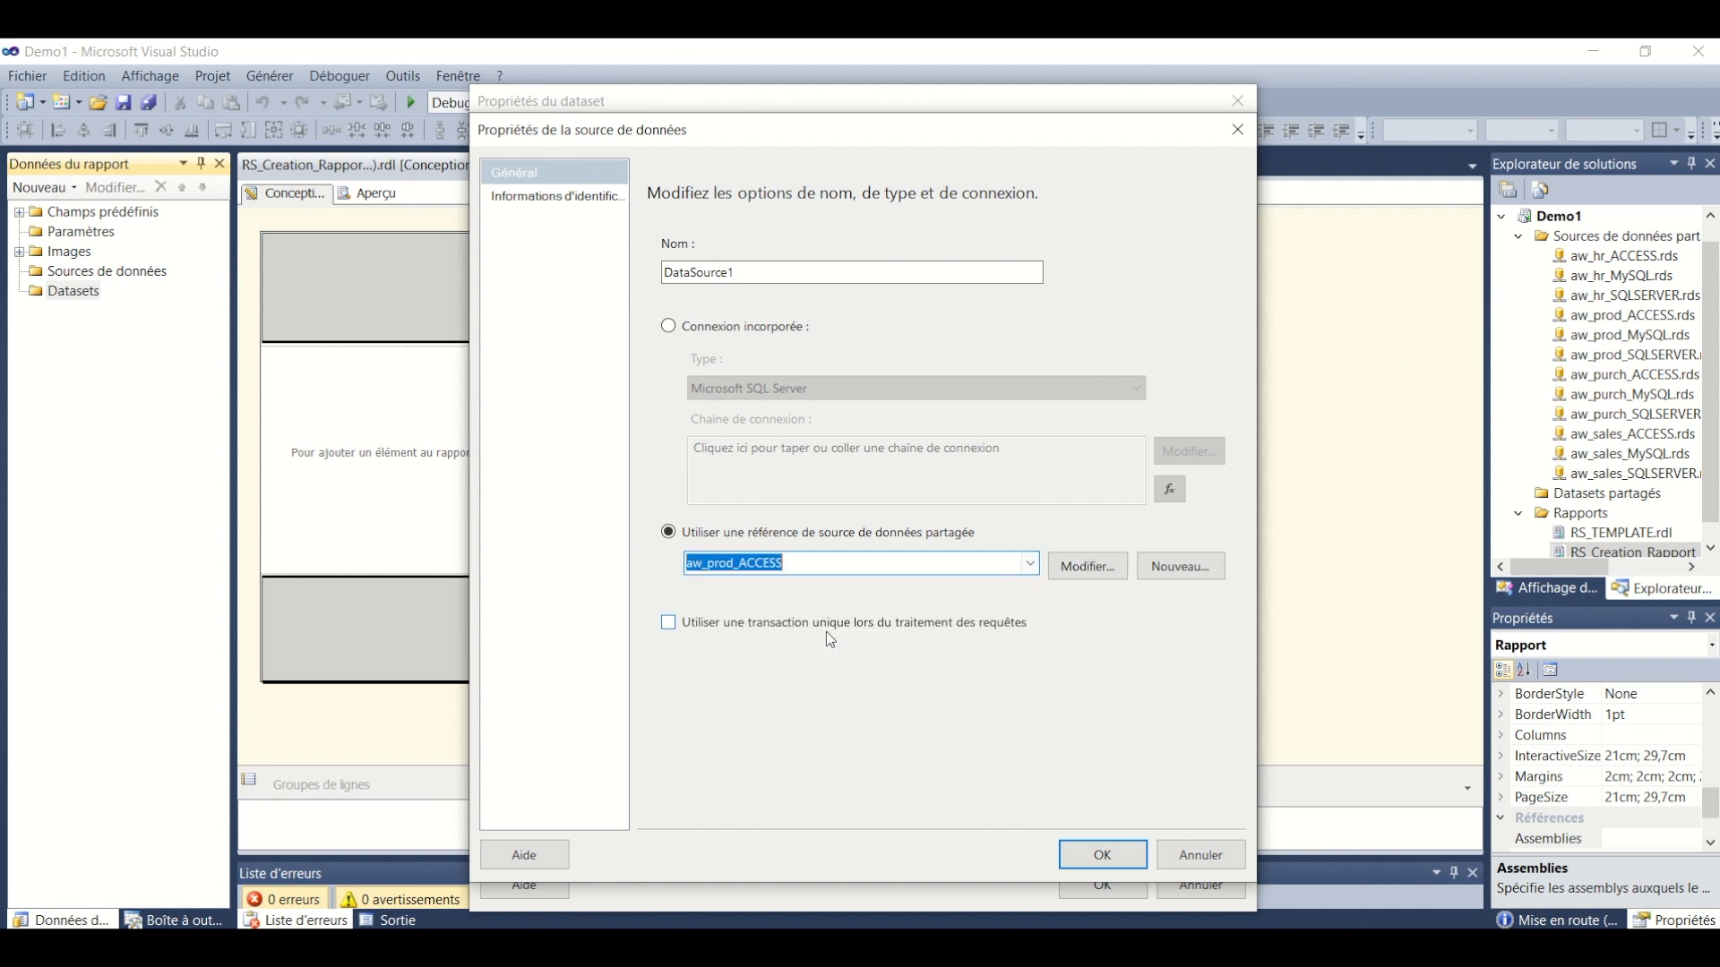
pyautogui.click(1108, 849)
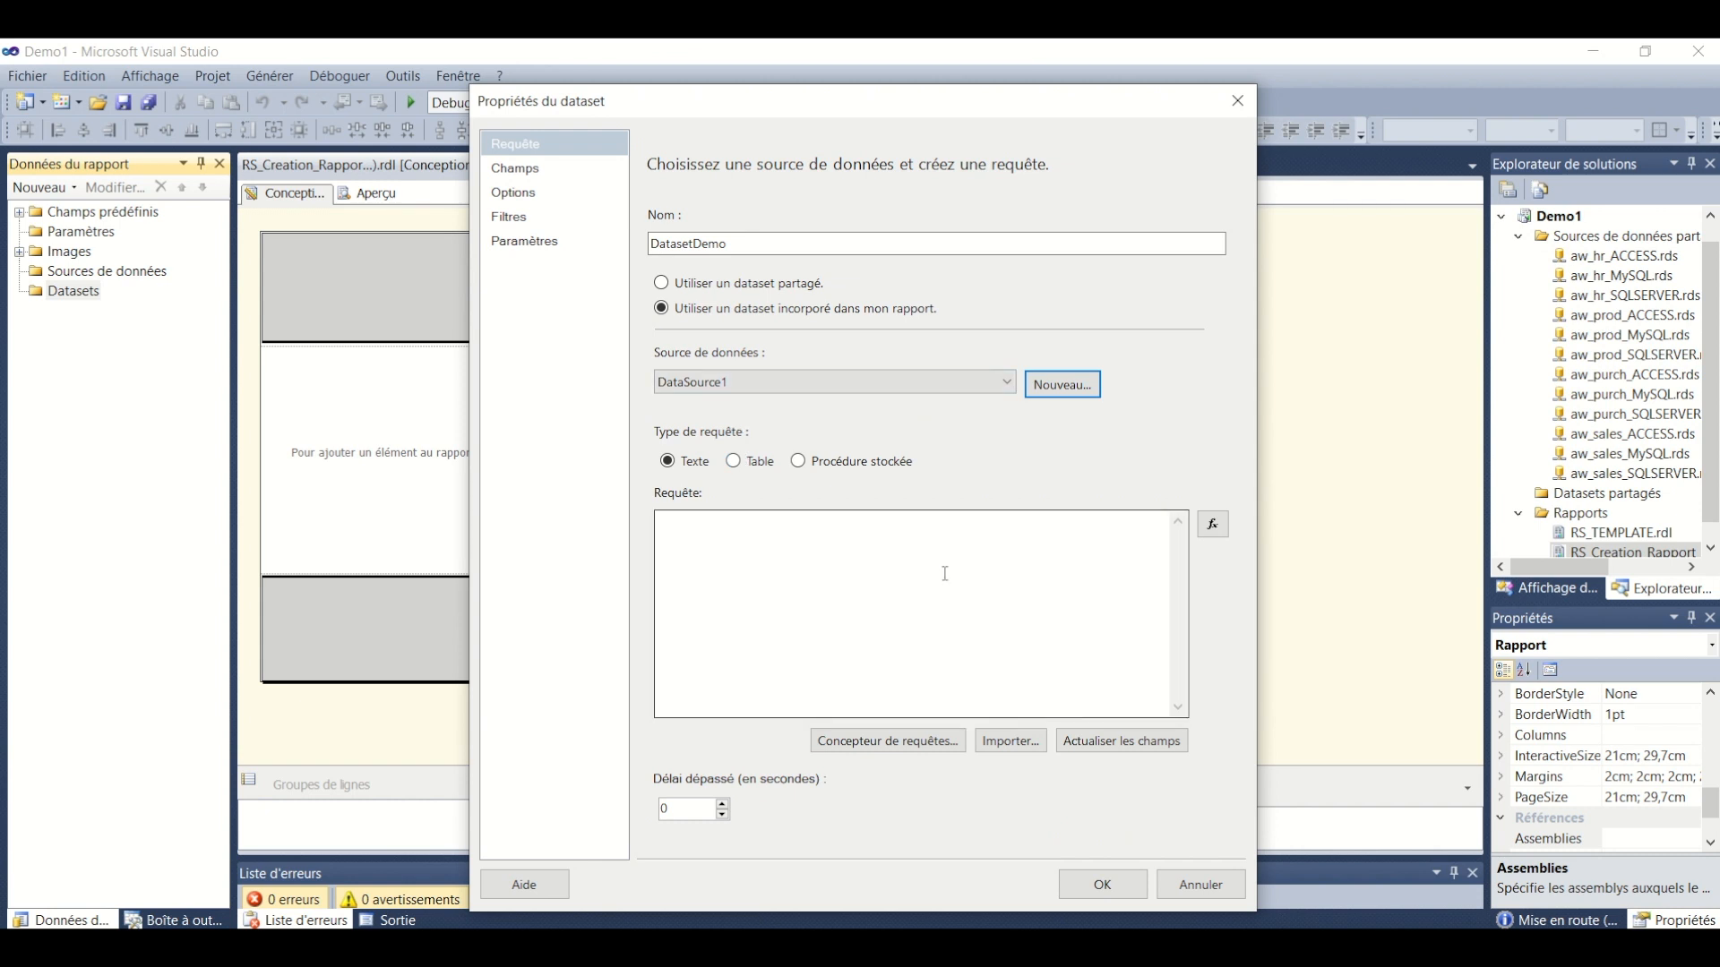
pyautogui.click(693, 536)
pyautogui.write('SELECT')
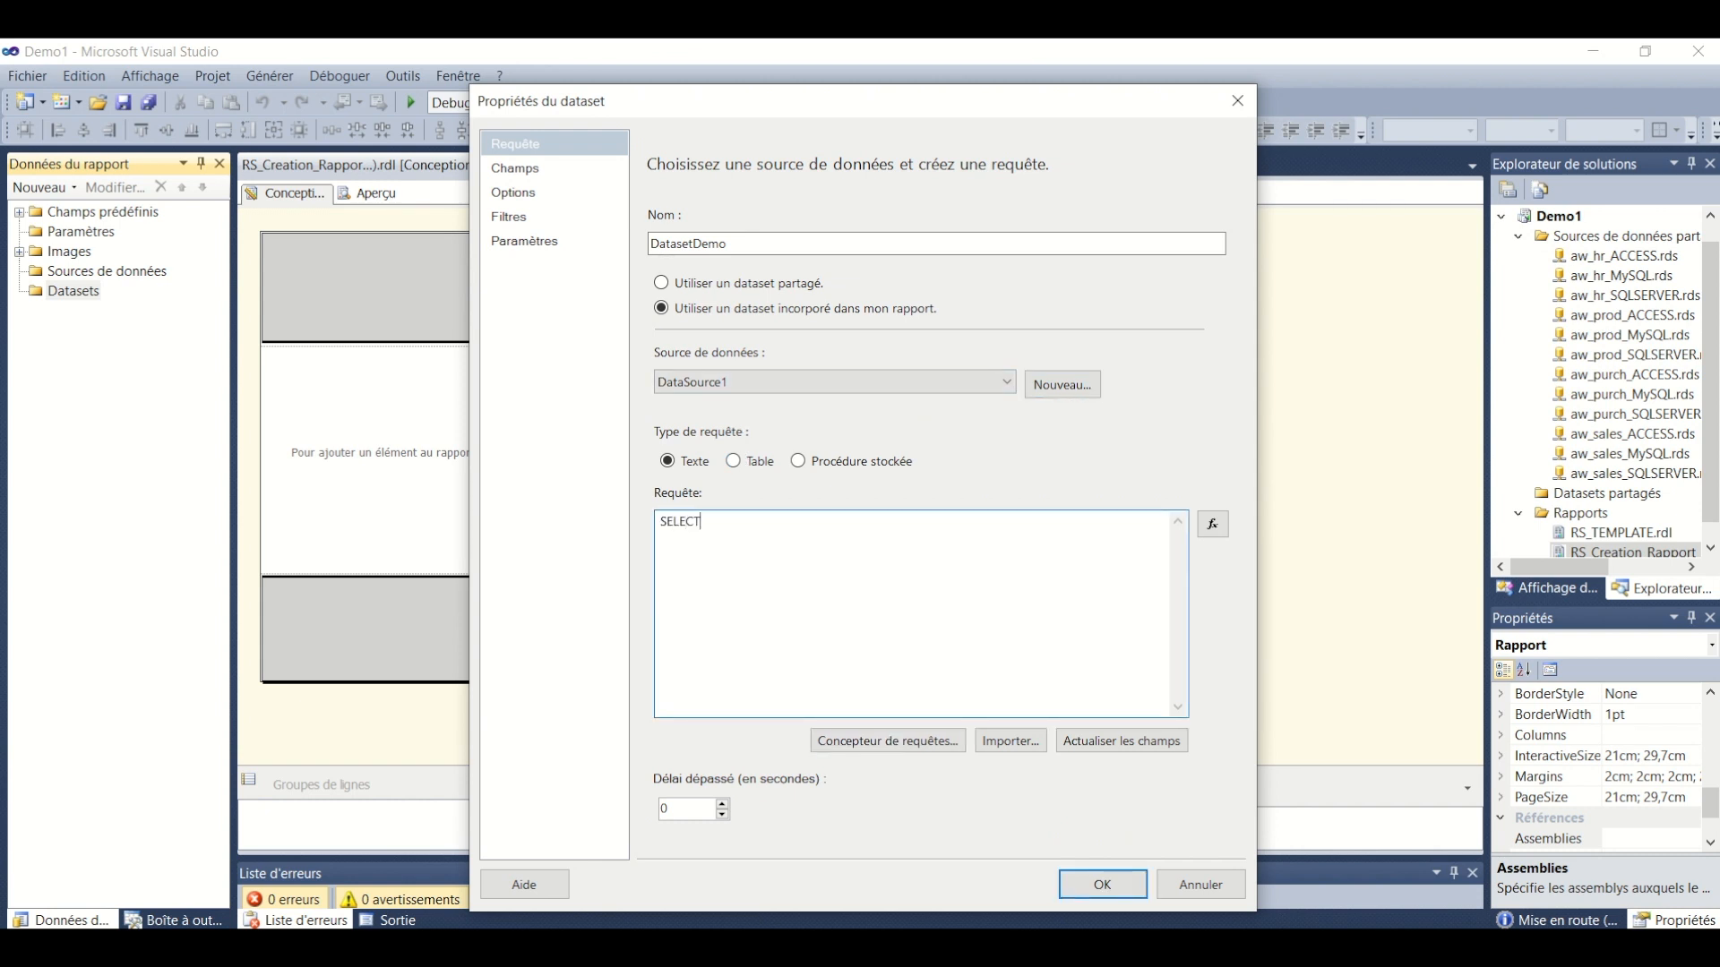
pyautogui.press('BackSpace')
pyautogui.press('BackSpace')
pyautogui.press('BackSpace')
pyautogui.press('BackSpace')
pyautogui.press('BackSpace')
pyautogui.press('BackSpace')
# Open the query designer full screen and add the tables PROD_DimProduct, PROD_DimProductCategory and PROD_FactProductPriceHistory
pyautogui.click(862, 739)
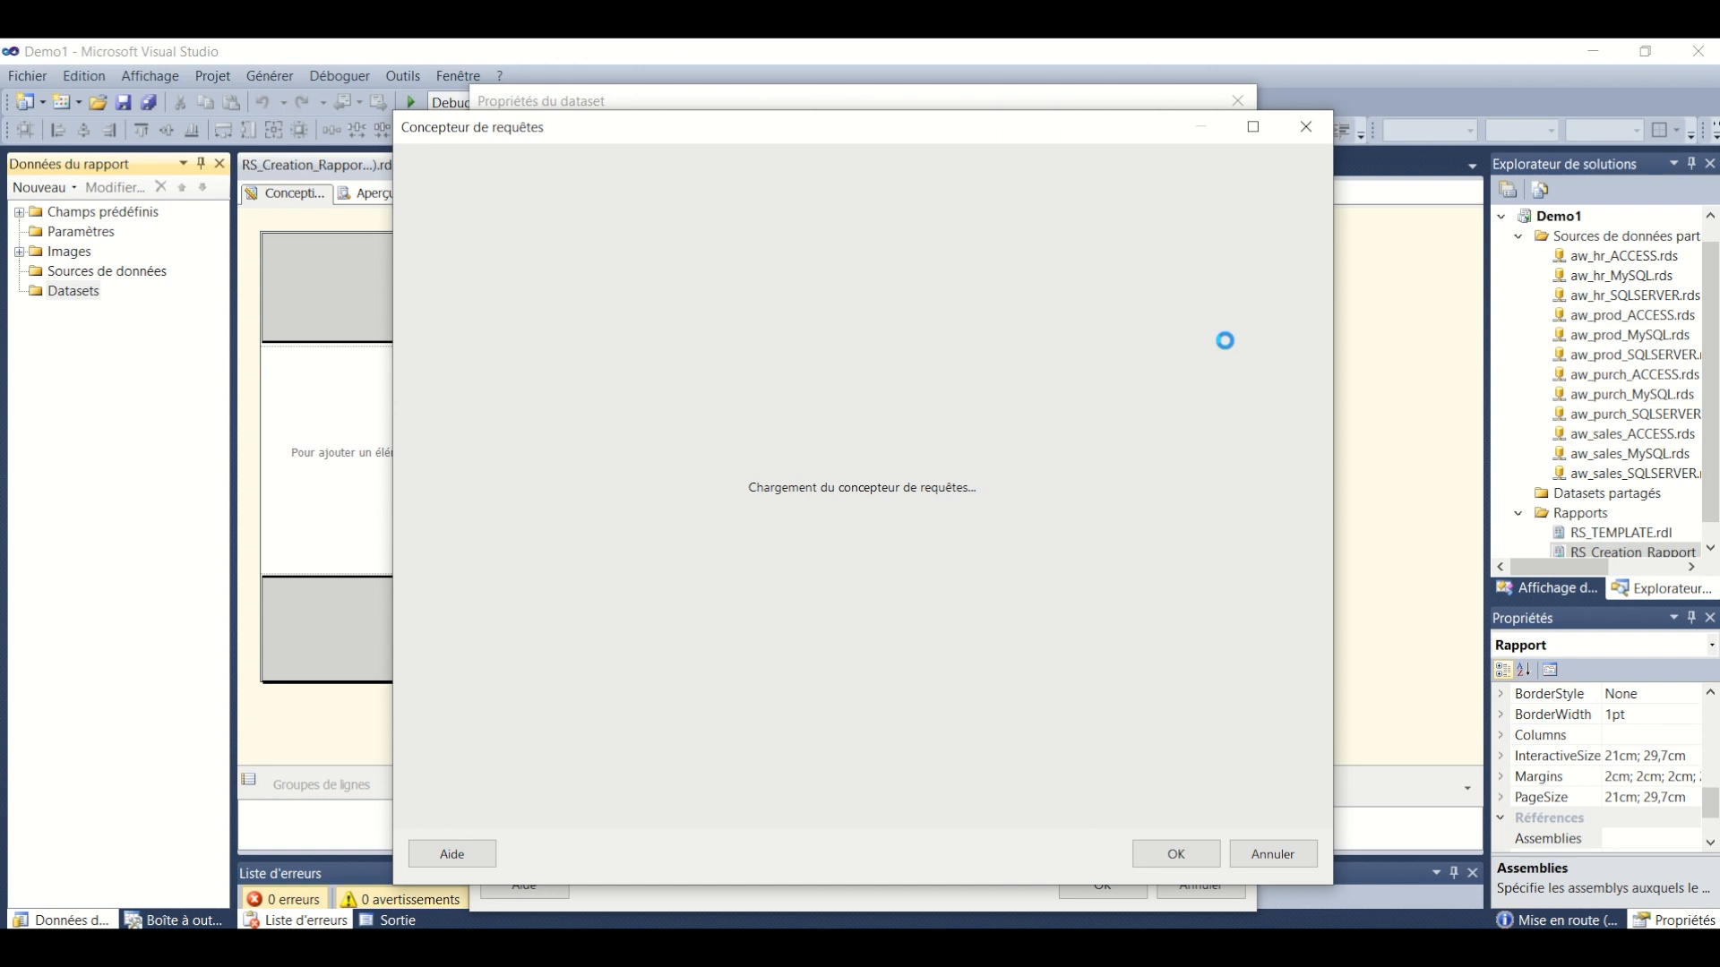
pyautogui.click(1257, 131)
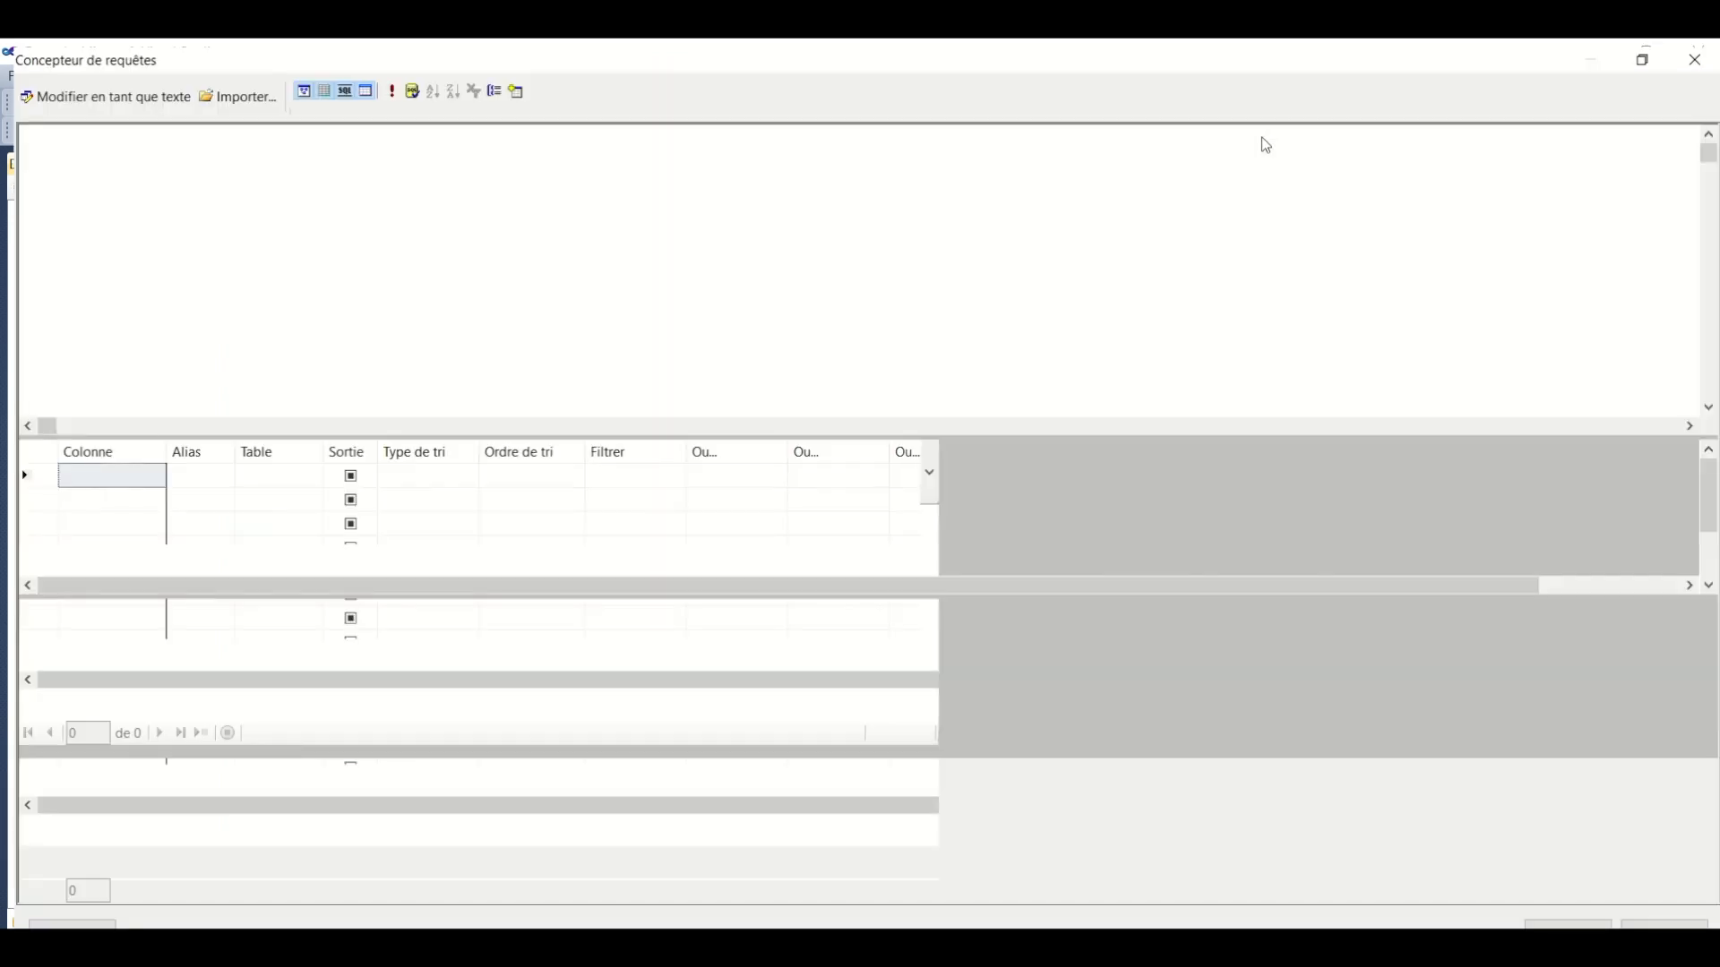
pyautogui.rightClick(542, 244)
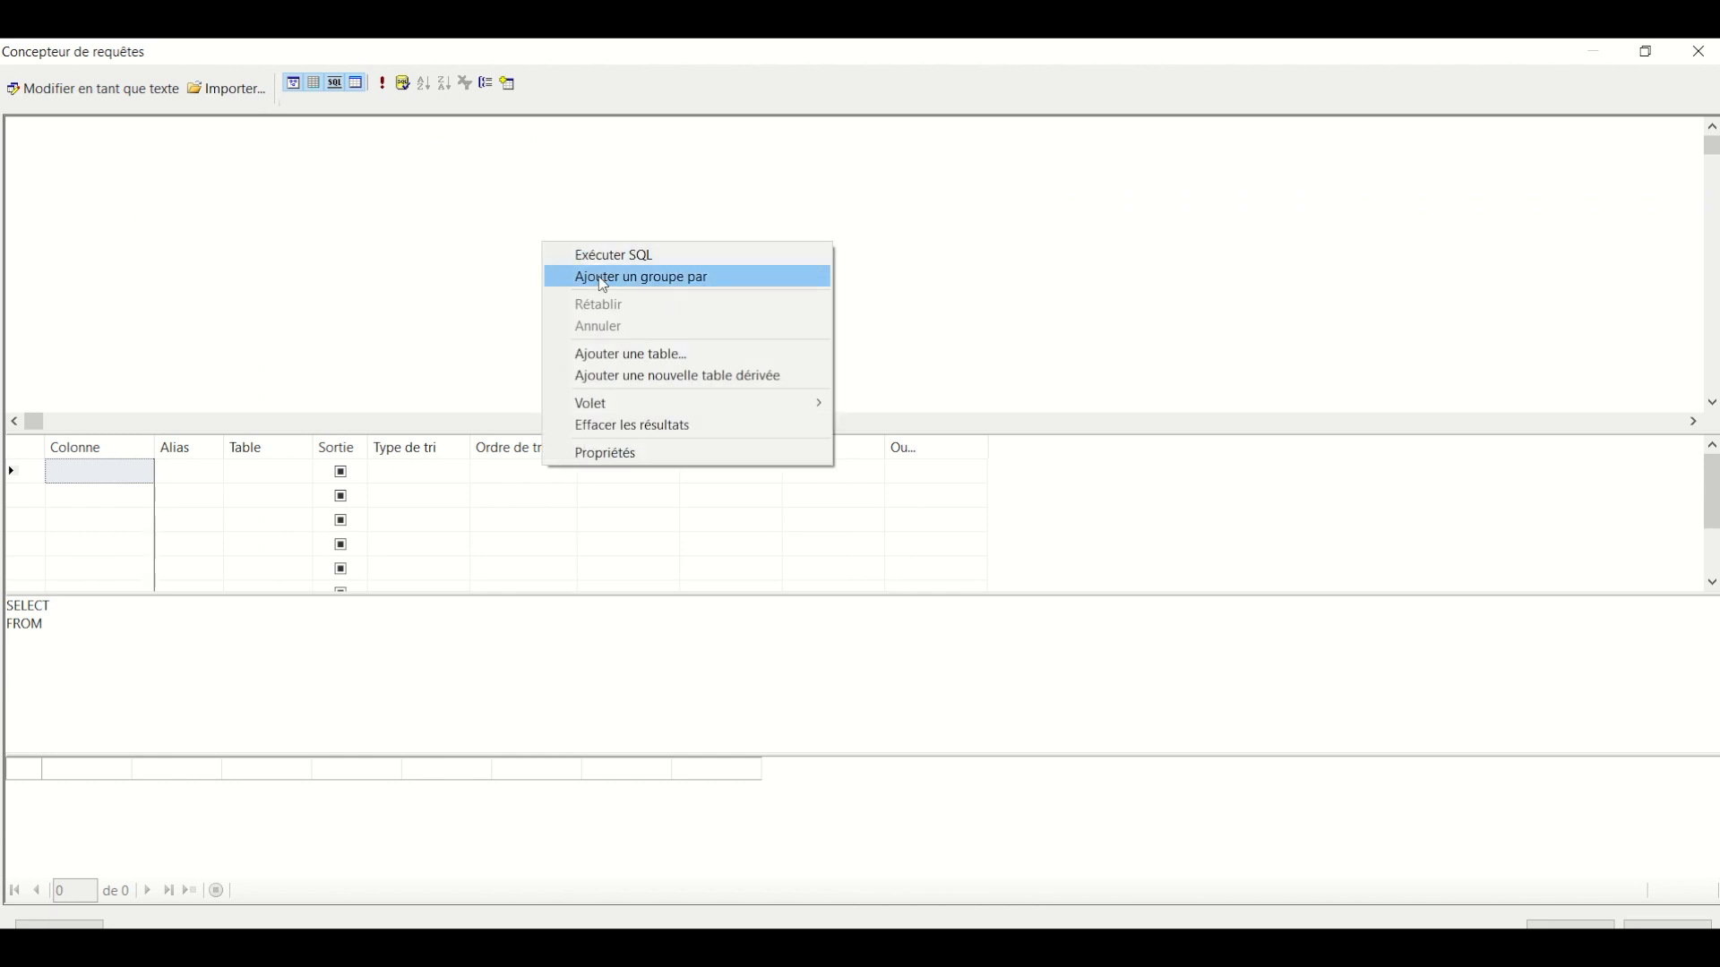
pyautogui.click(656, 359)
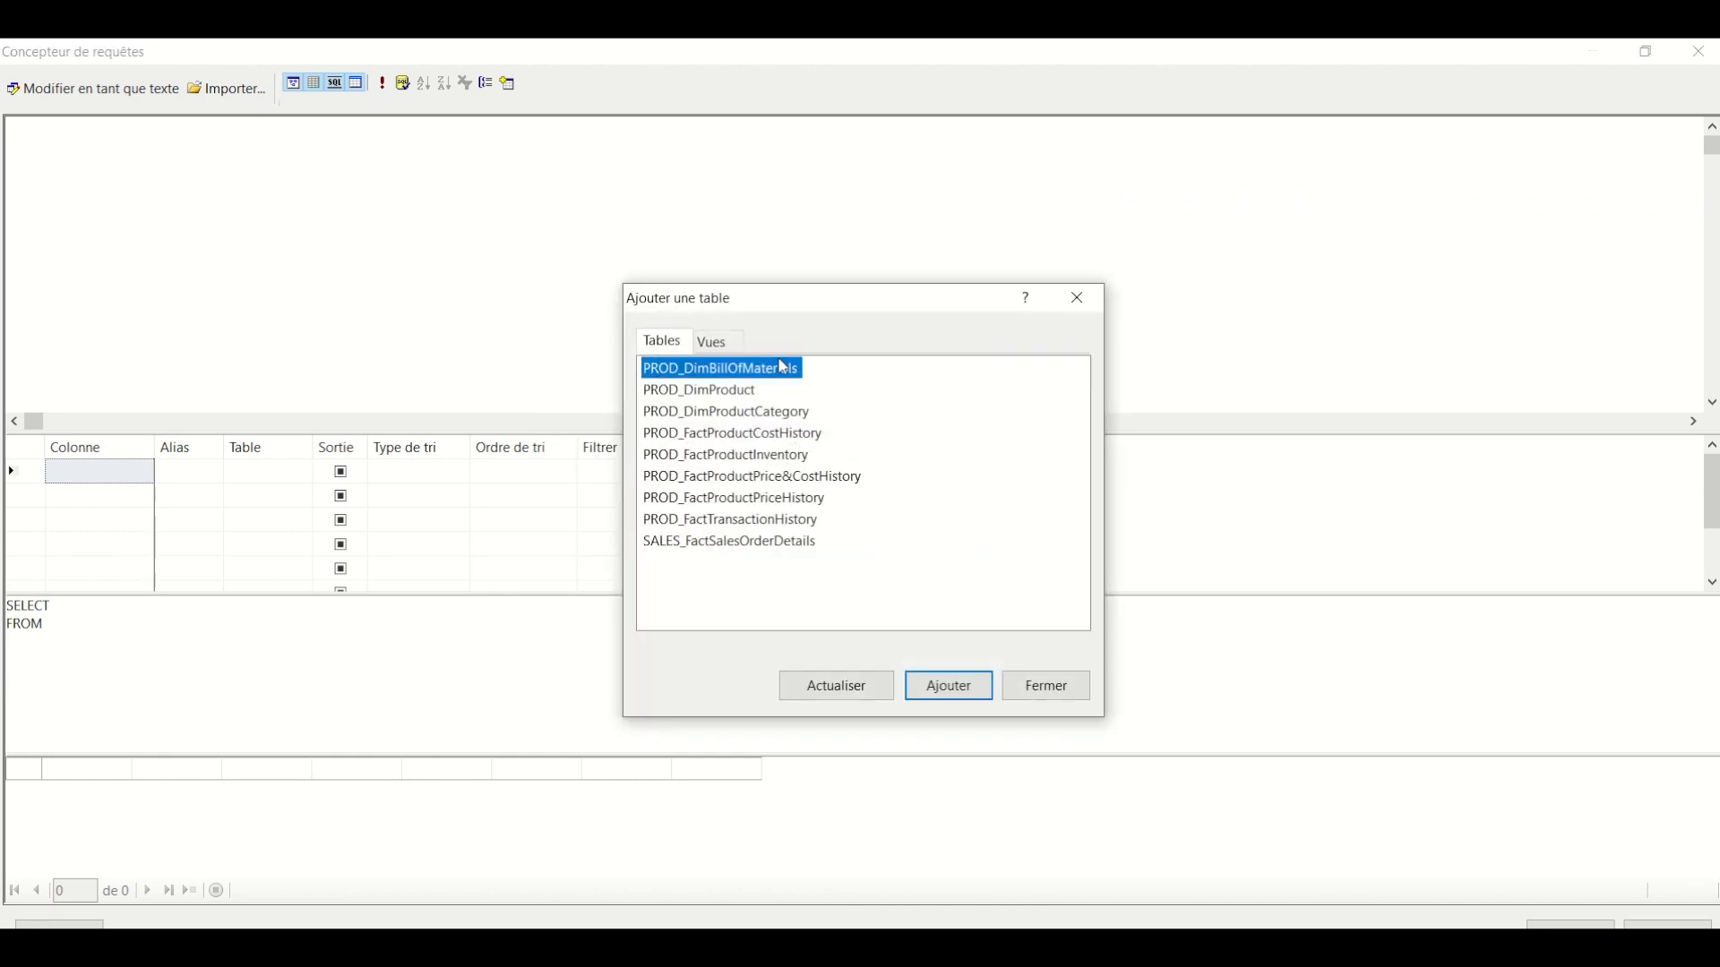
pyautogui.click(745, 394)
pyautogui.keyDown('ctrl'); pyautogui.click(794, 416); pyautogui.keyUp('ctrl')
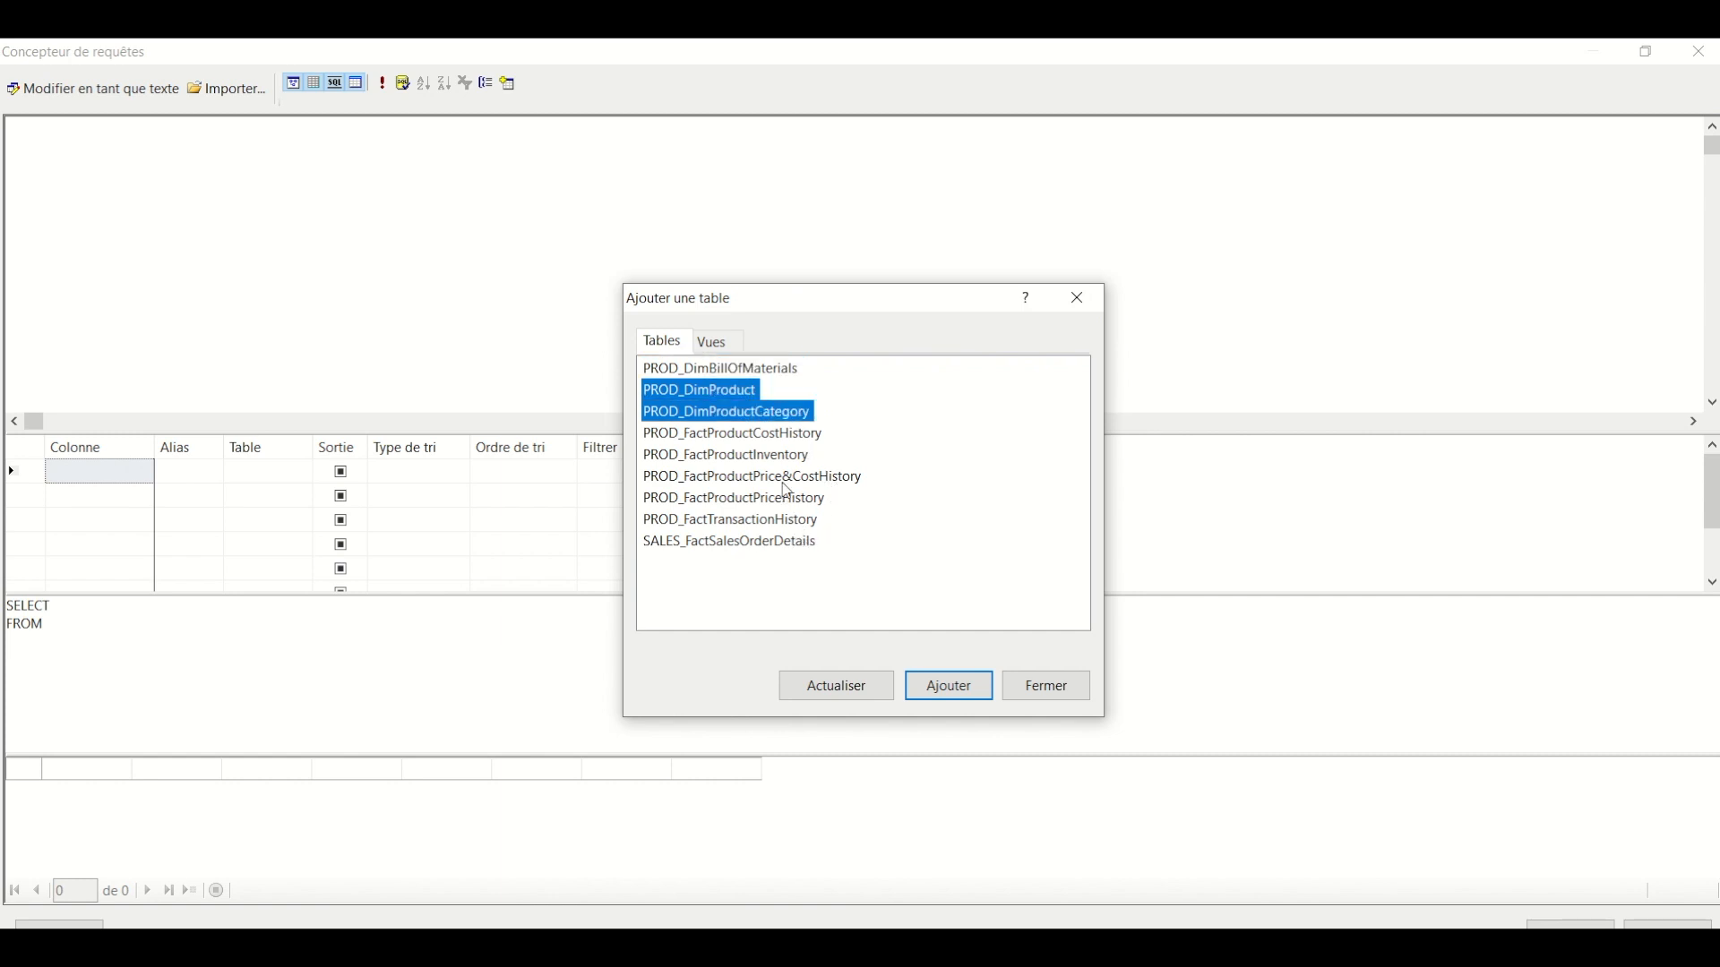
pyautogui.keyDown('ctrl'); pyautogui.click(813, 499); pyautogui.keyUp('ctrl')
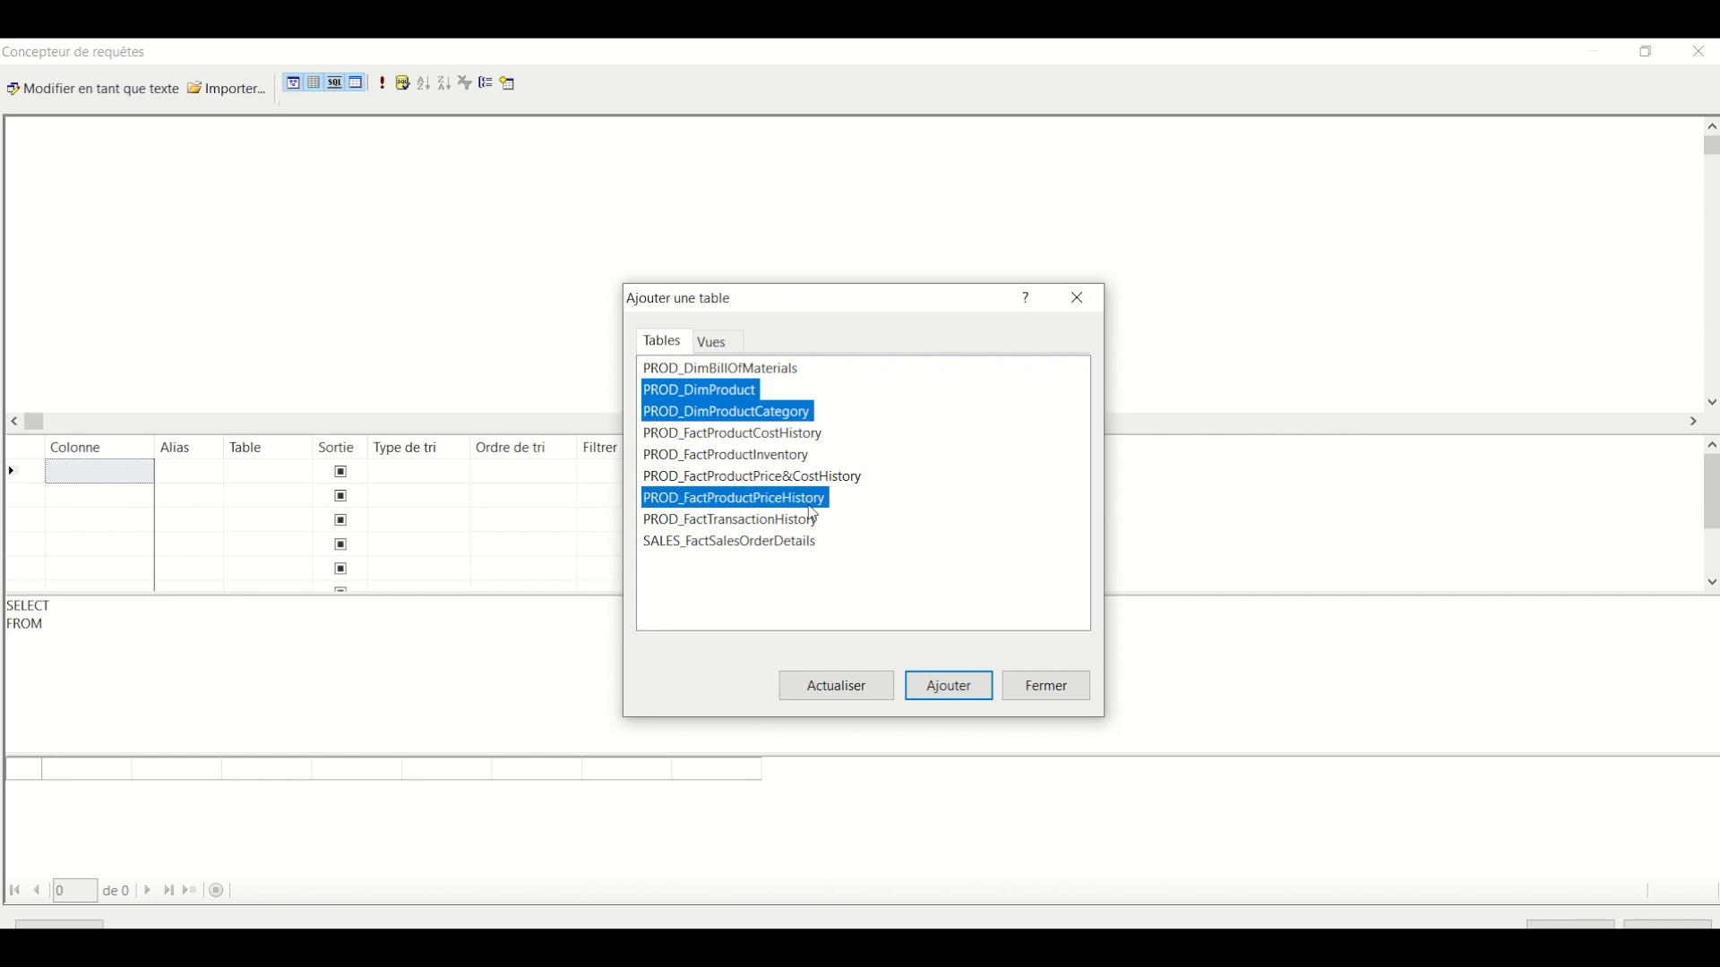
pyautogui.click(954, 689)
pyautogui.click(1043, 691)
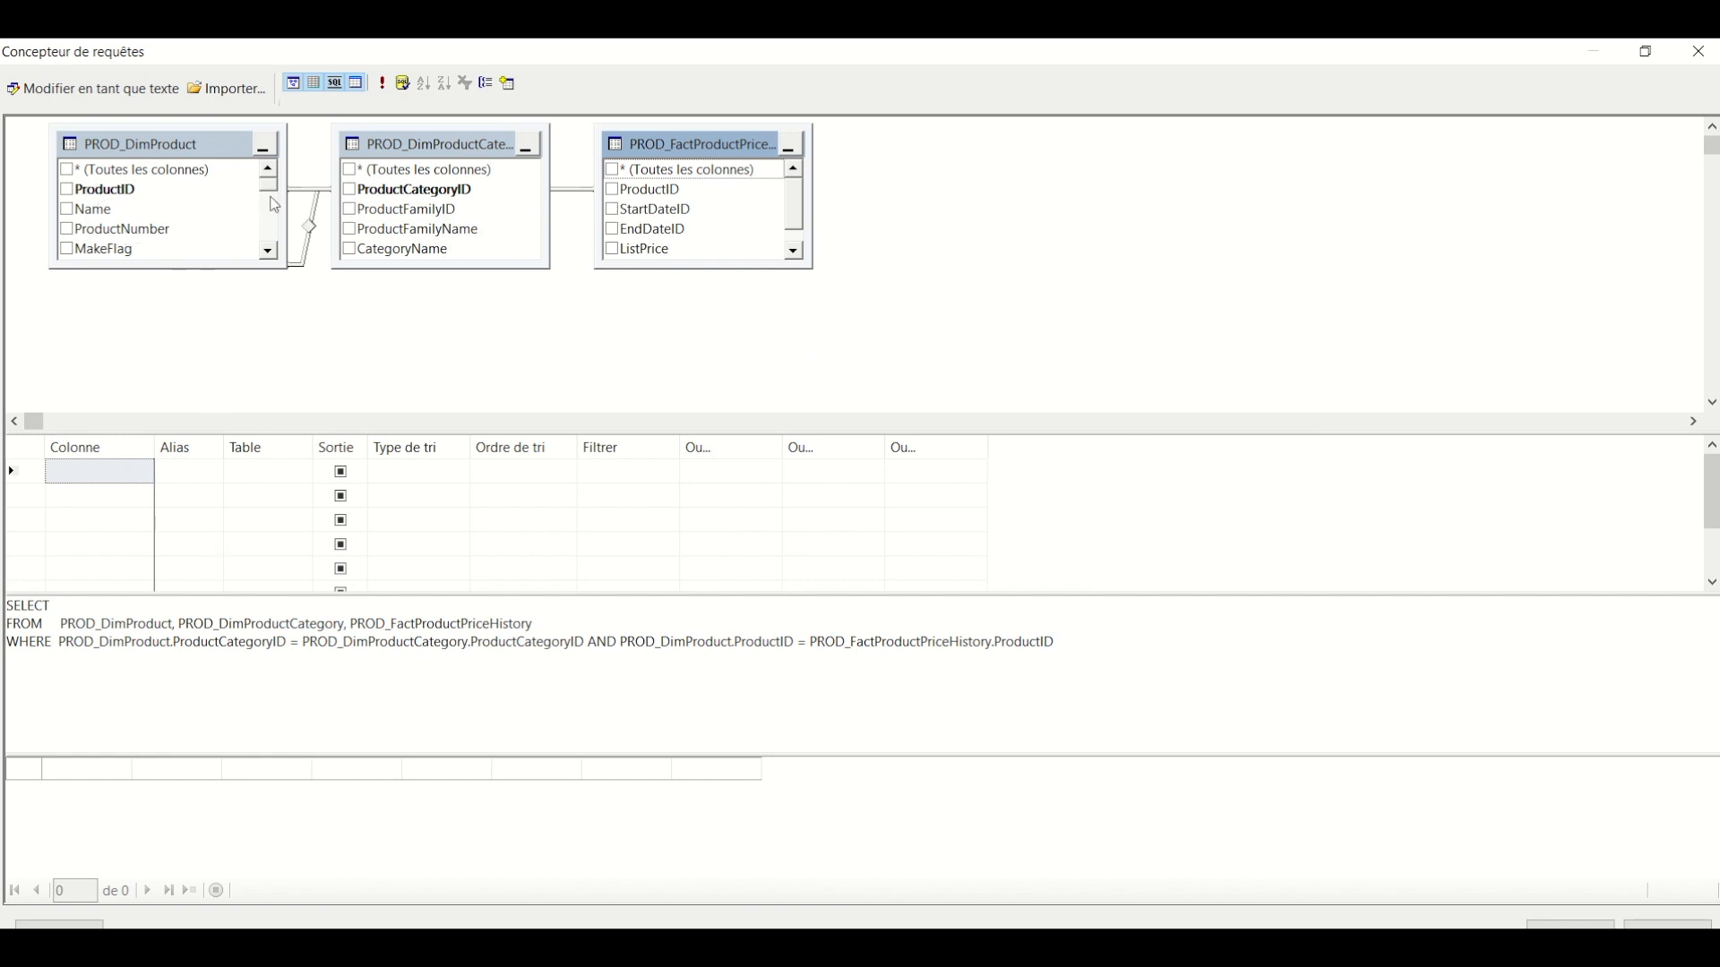
# Output Name from the product table, ProductFamilyName from the category table, and ListPrice and Year from the price history table
pyautogui.click(67, 211)
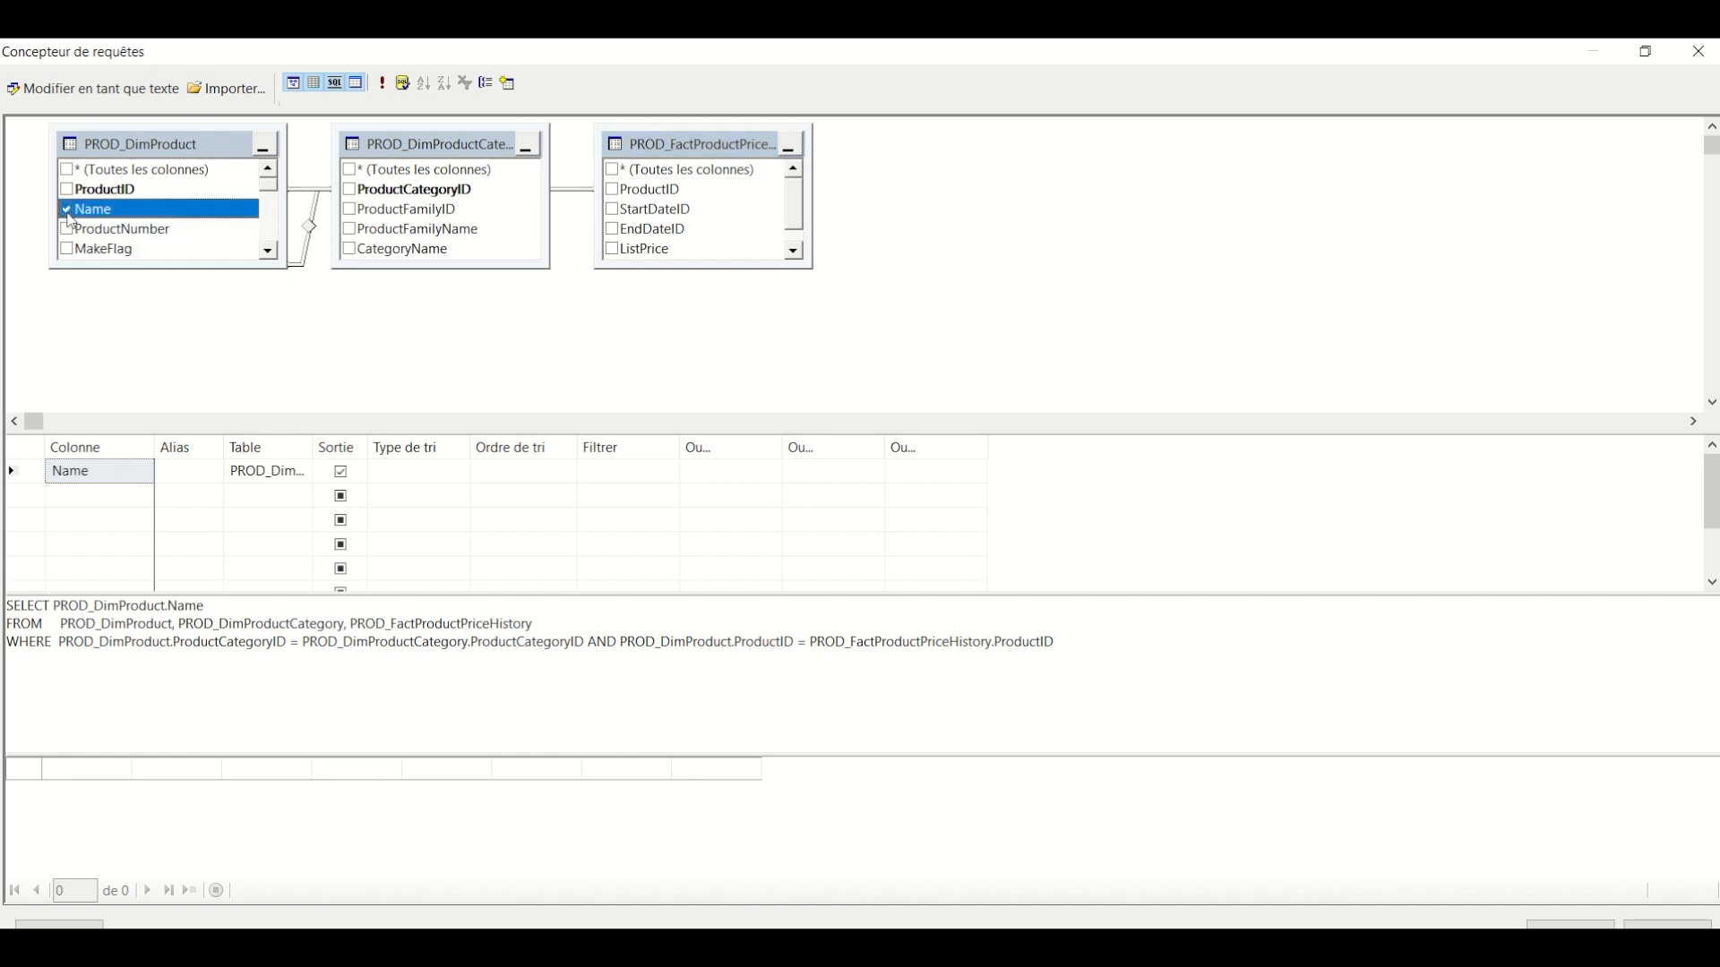
pyautogui.click(352, 231)
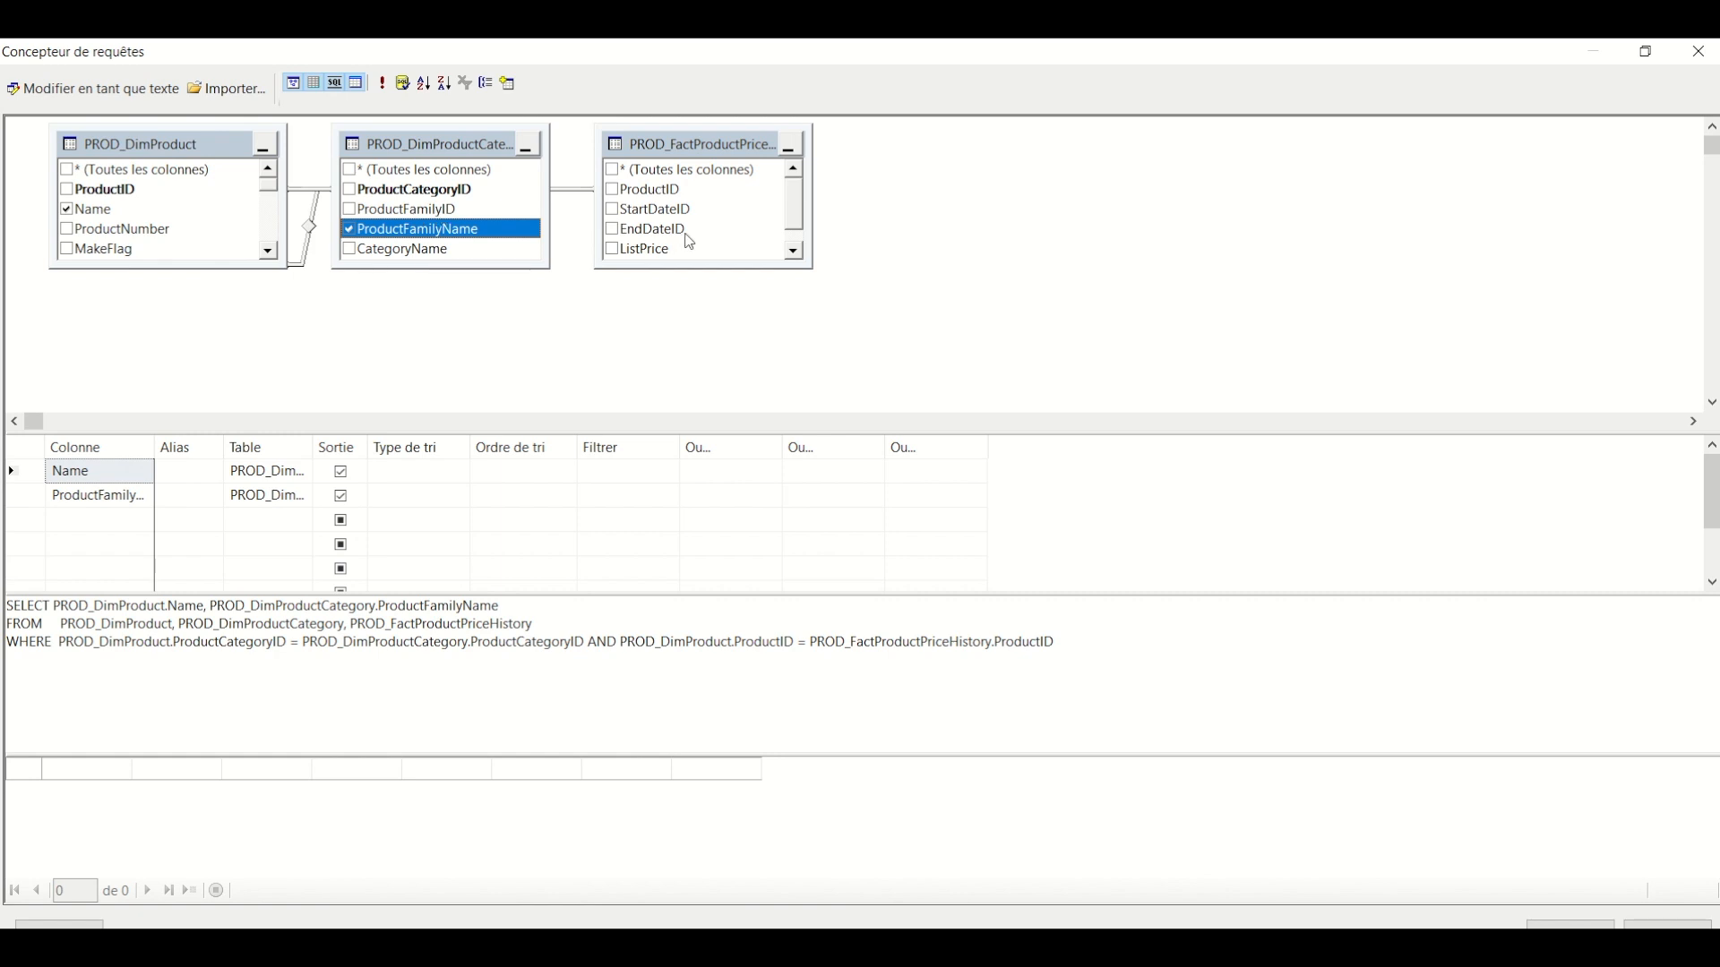
pyautogui.click(614, 250)
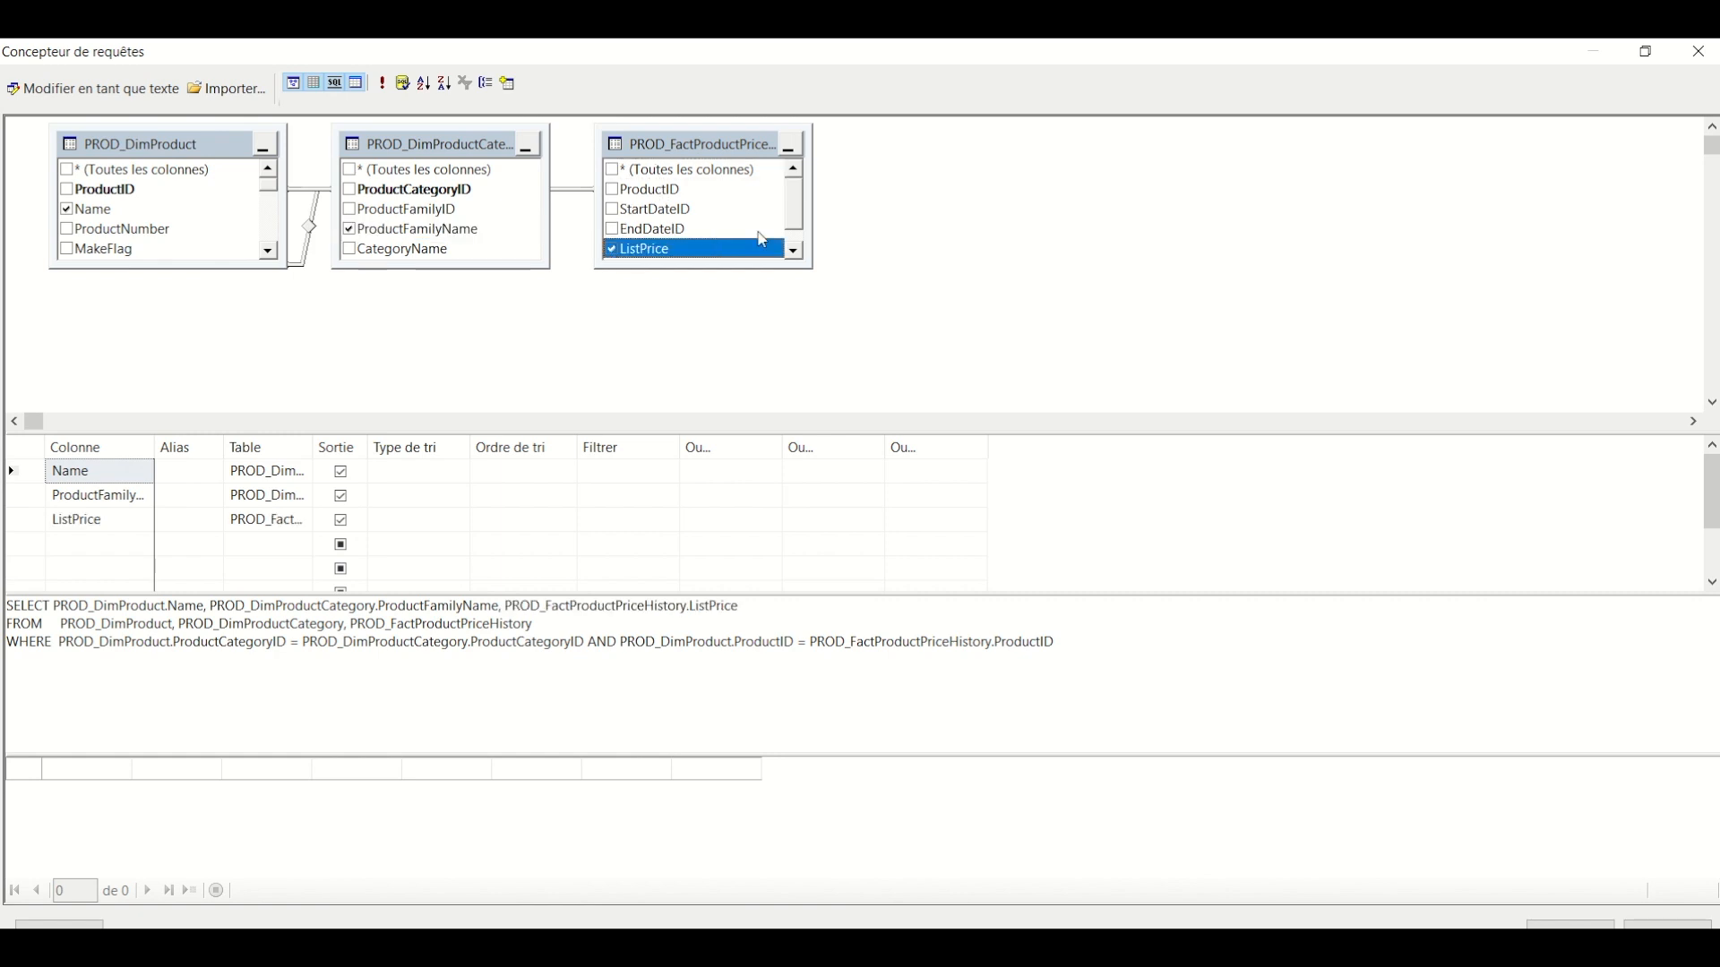
pyautogui.moveTo(804, 206); pyautogui.dragTo(798, 230)
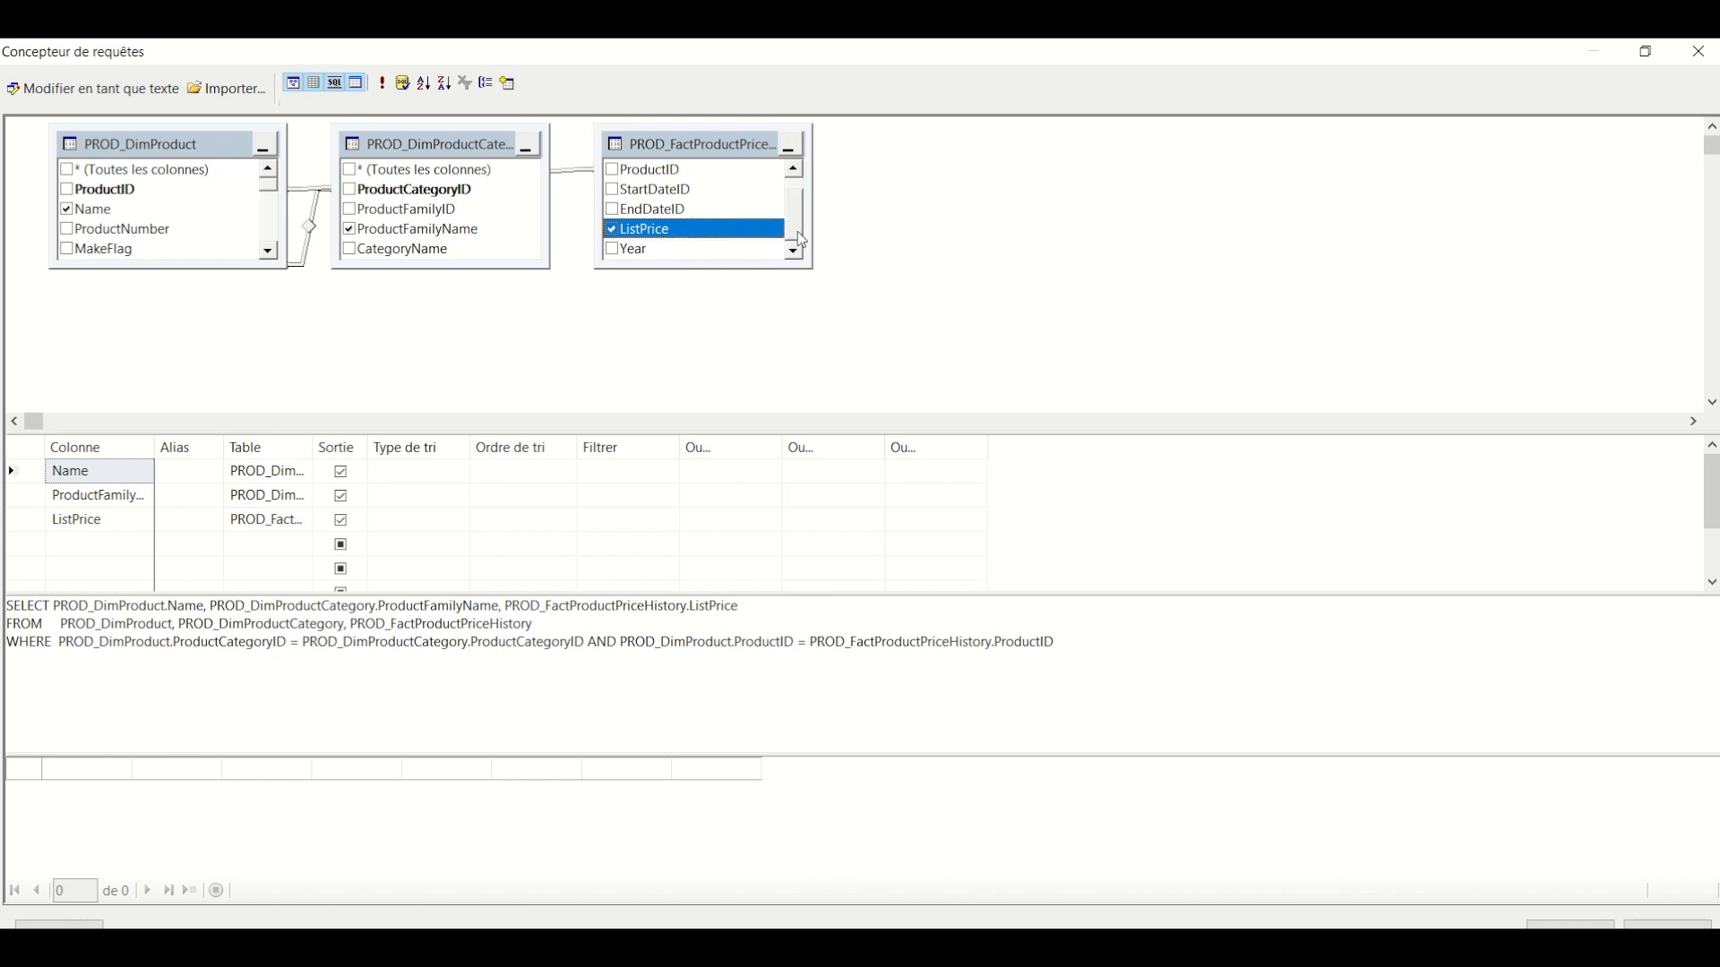
pyautogui.click(613, 249)
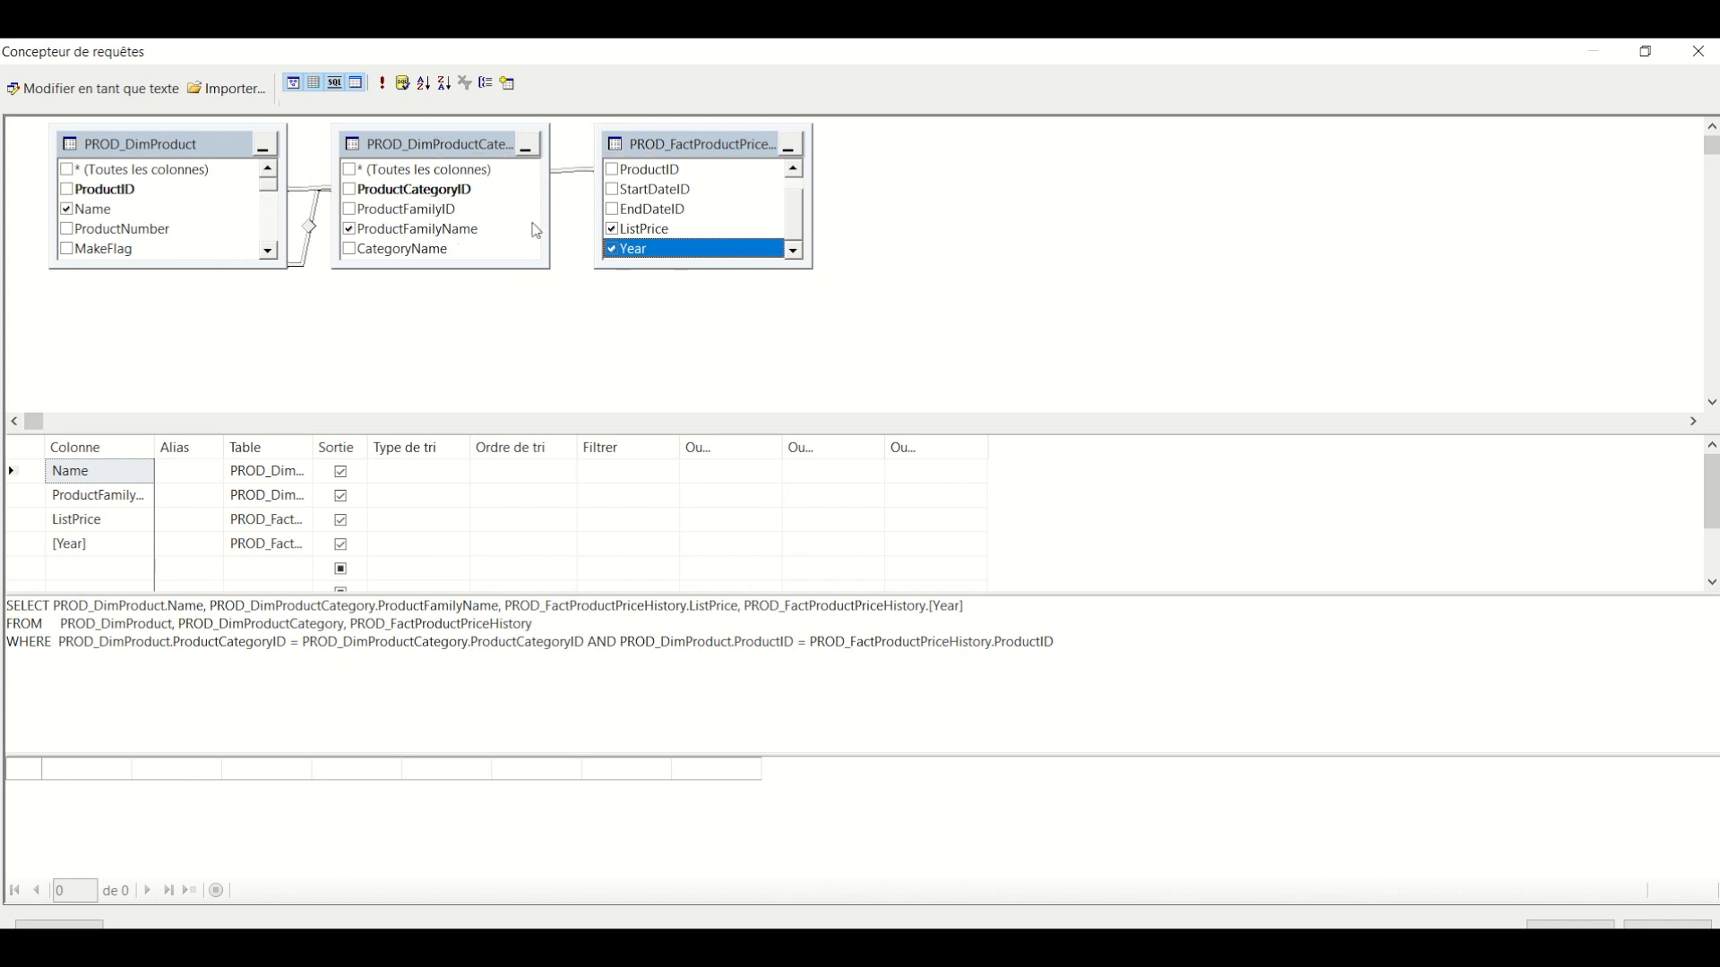
# Turn on grouping in the query temporarily to review the aggregate options for the Name column
pyautogui.click(488, 85)
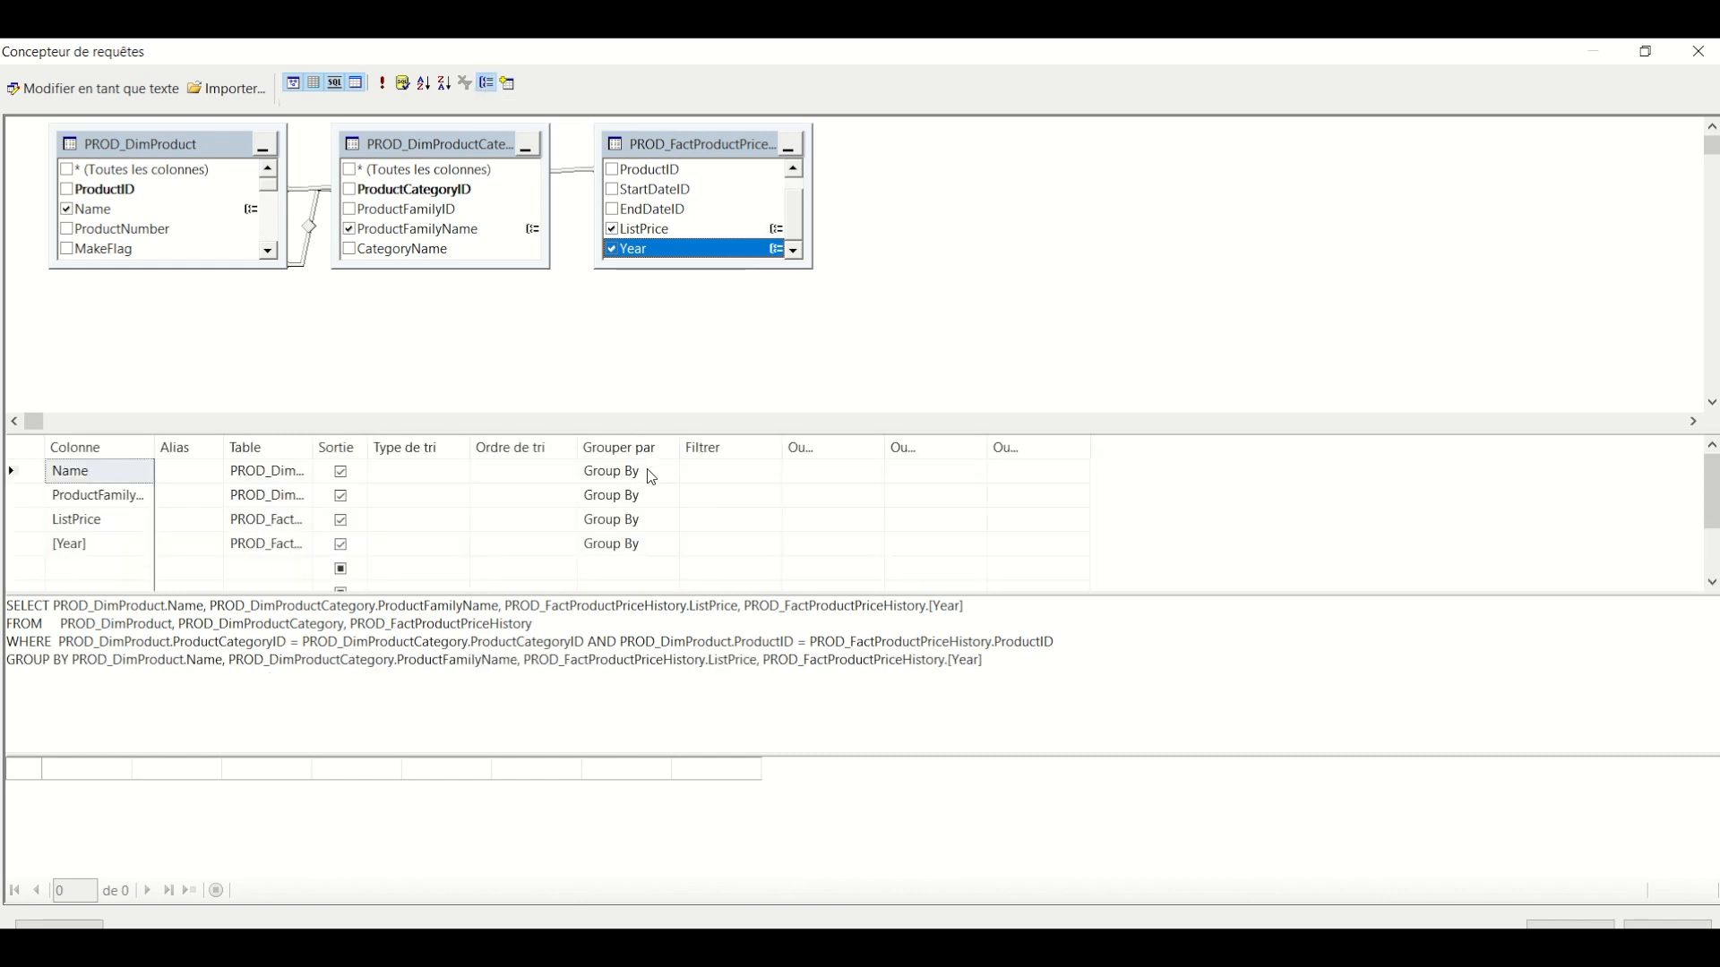
pyautogui.click(649, 471)
pyautogui.click(671, 471)
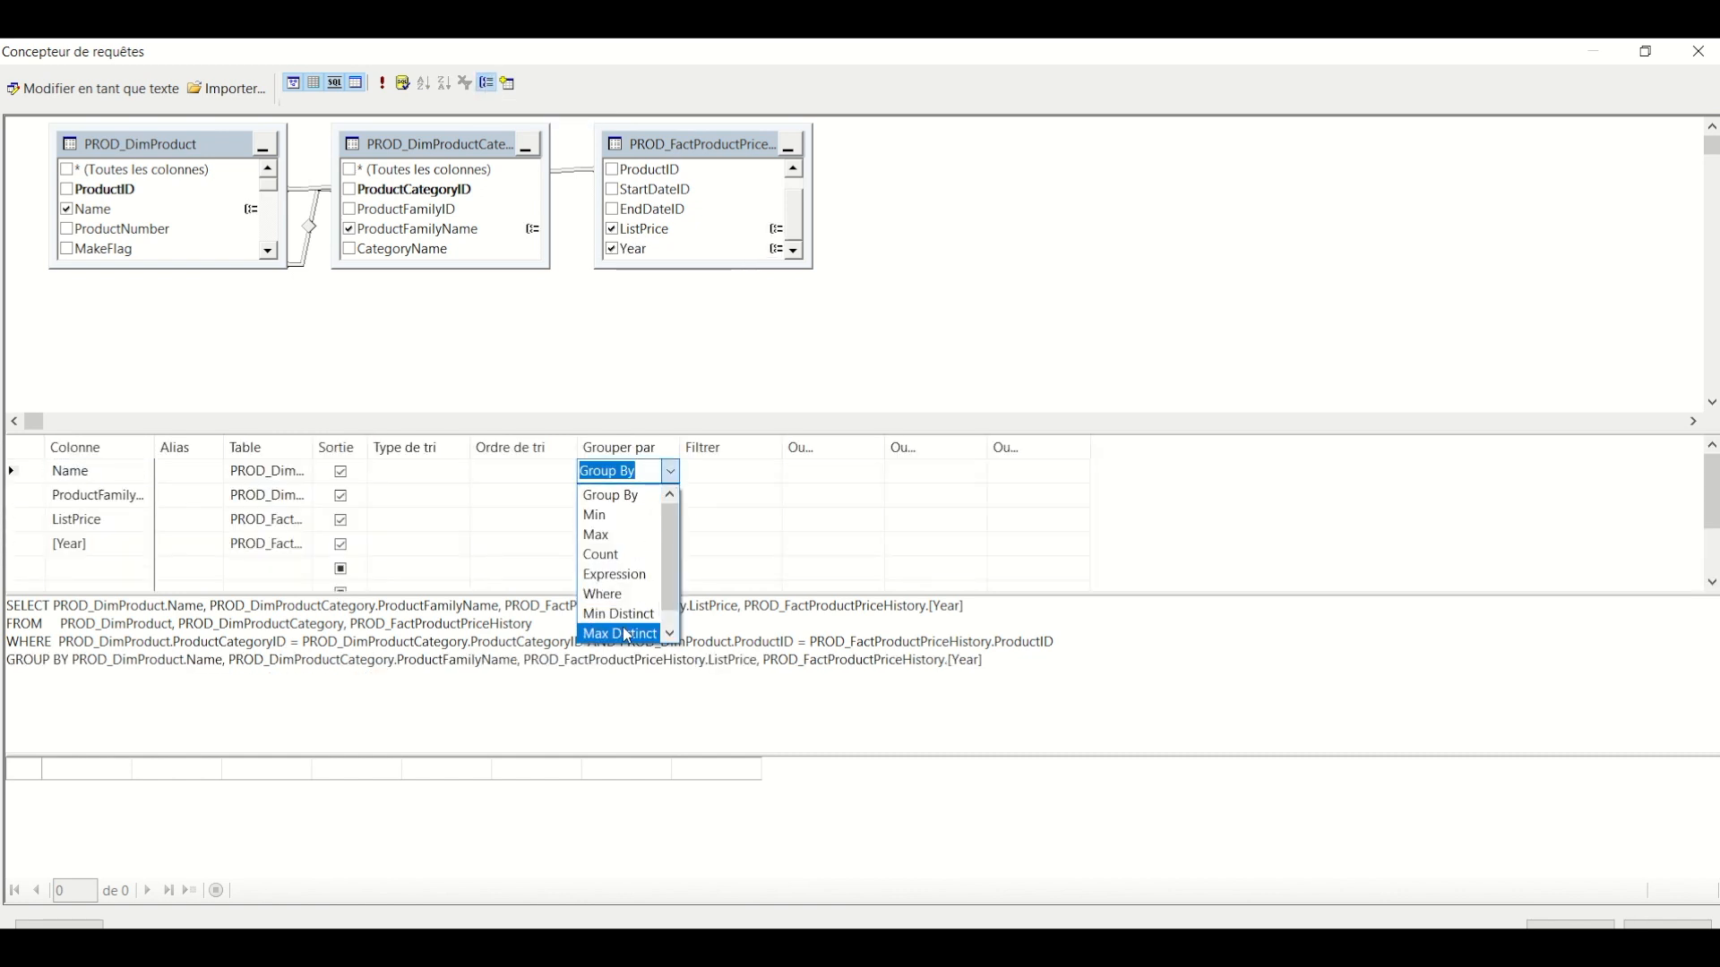
pyautogui.scroll(-1, 622, 627)
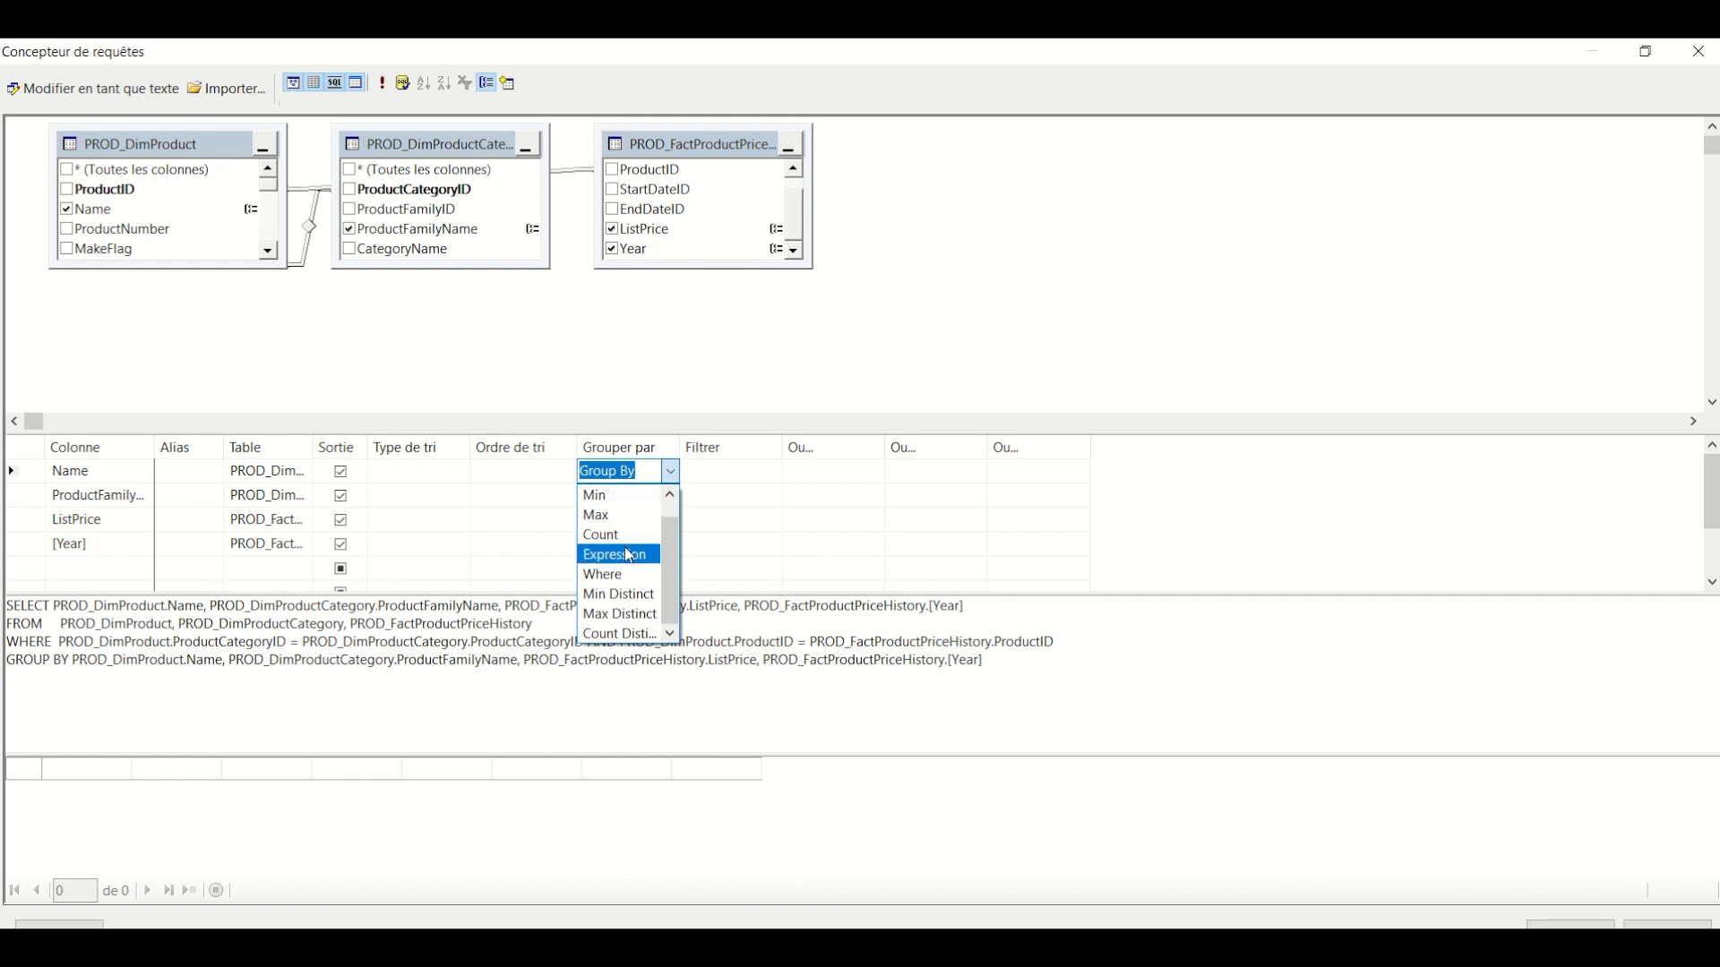
pyautogui.scroll(1, 625, 550)
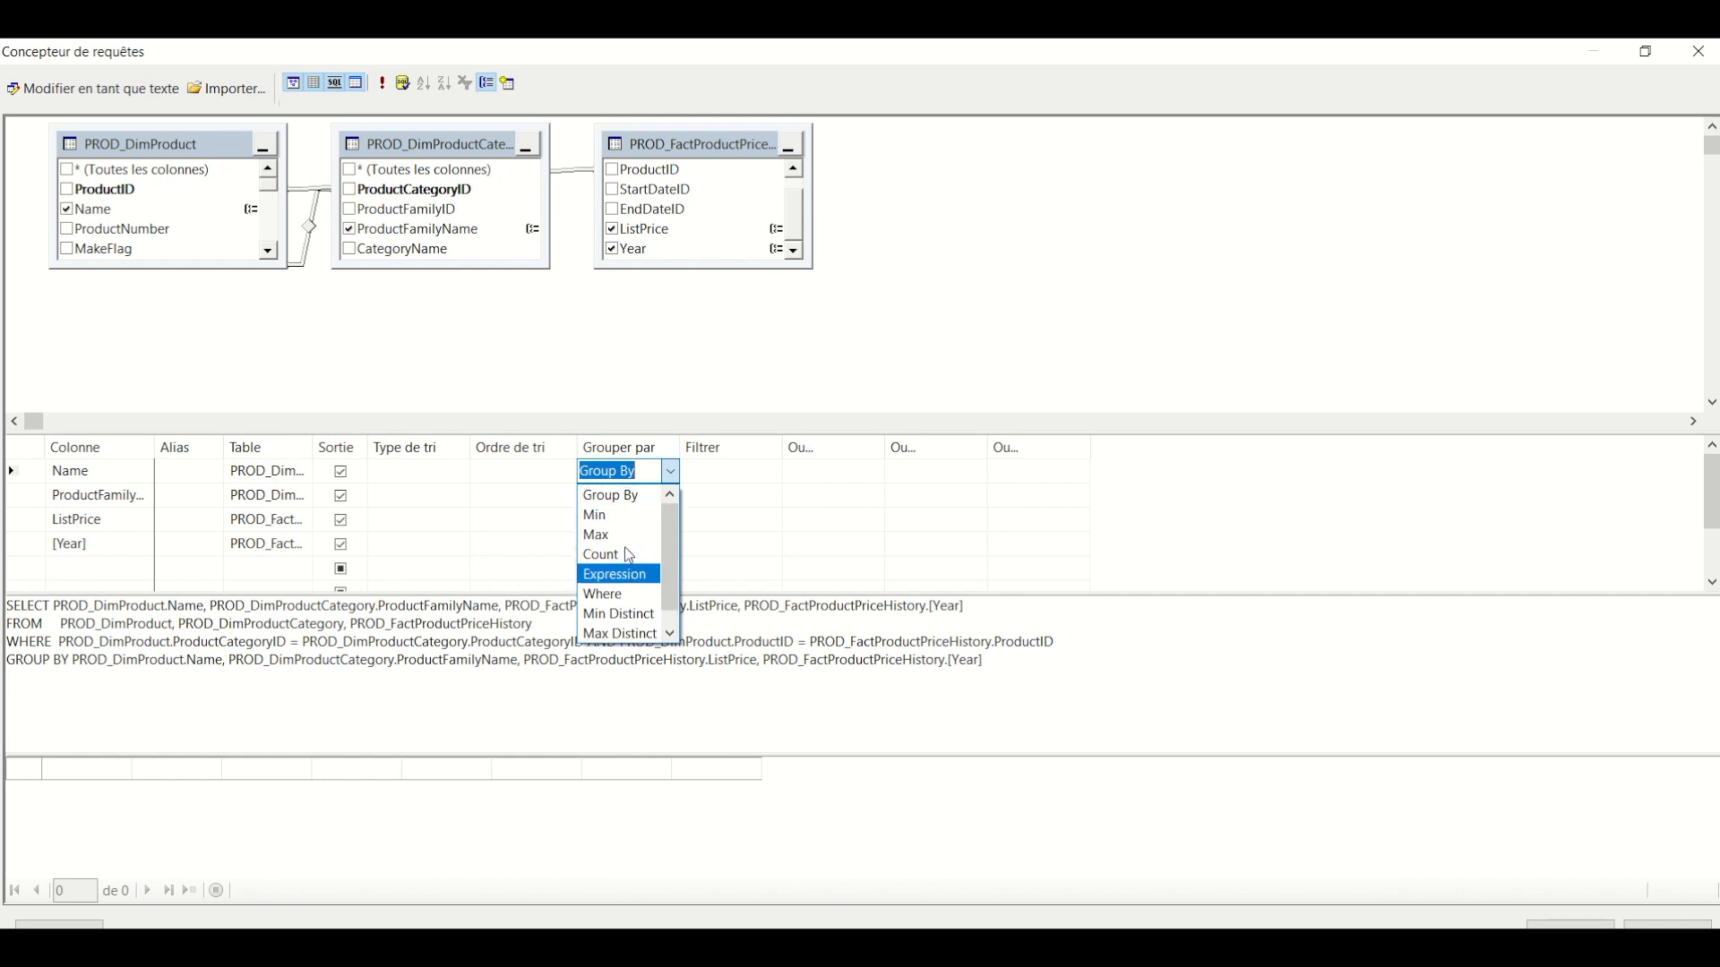
pyautogui.click(486, 92)
pyautogui.click(490, 94)
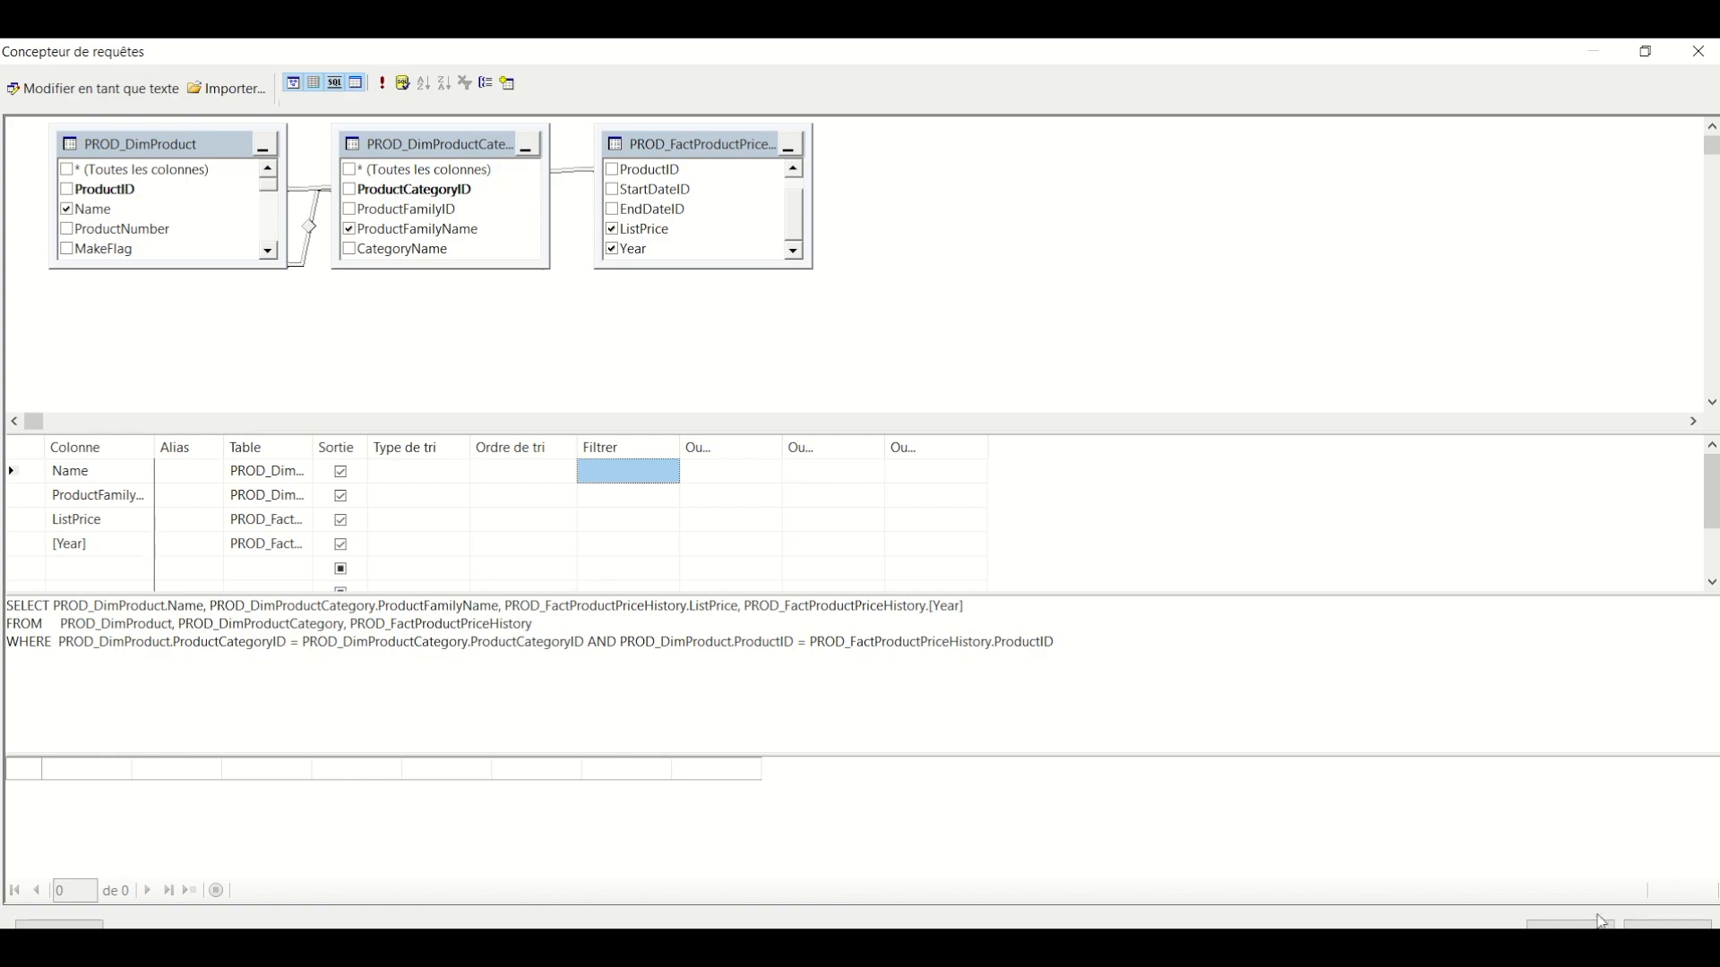
# Accept the designed query and save the DatasetDemo dataset
pyautogui.click(1571, 922)
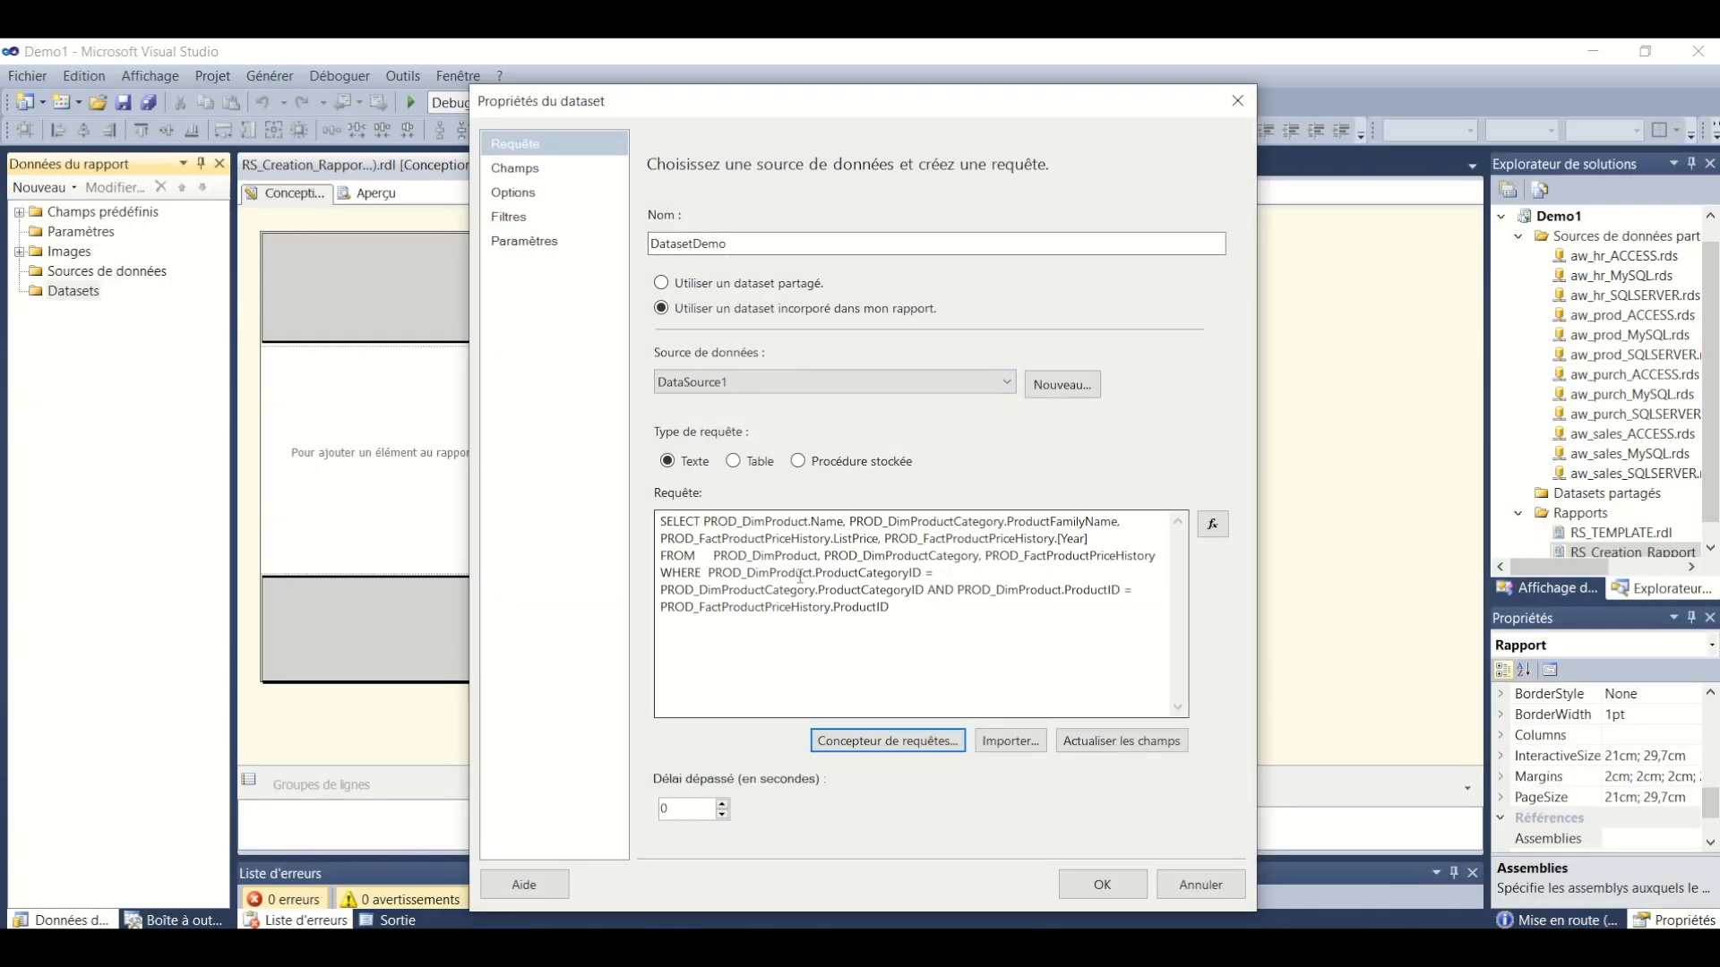
pyautogui.click(1102, 885)
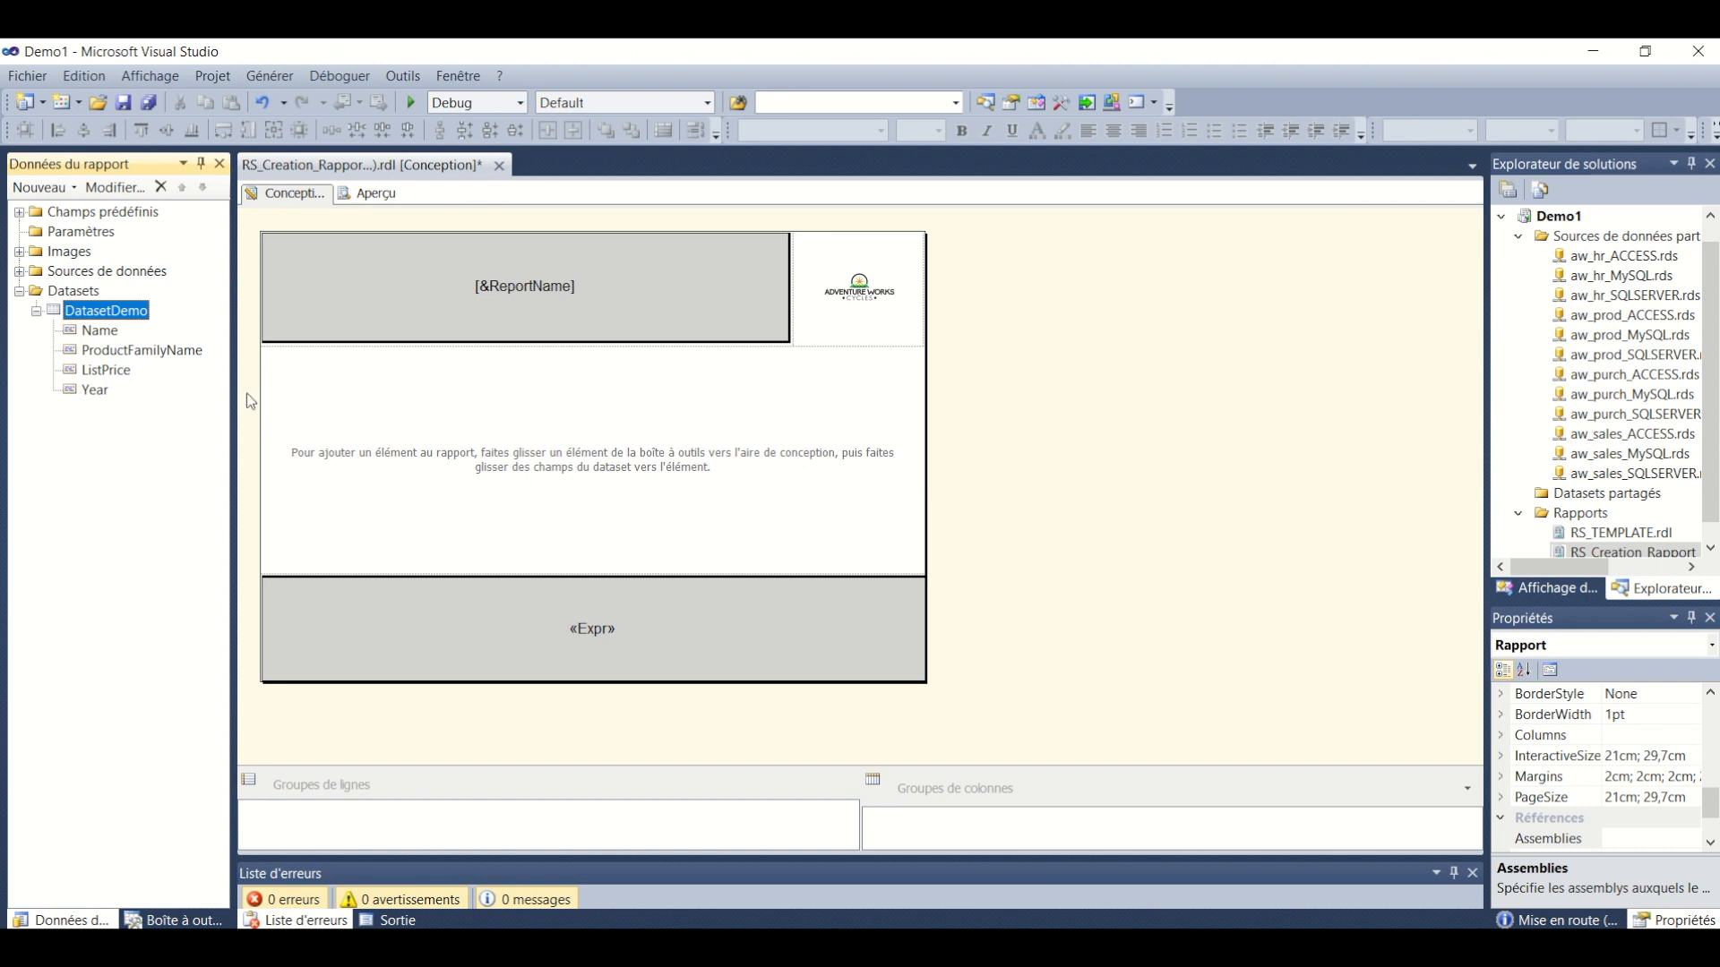
# Insert a smooth line chart (Courbes lissées) in the report body
pyautogui.click(476, 405)
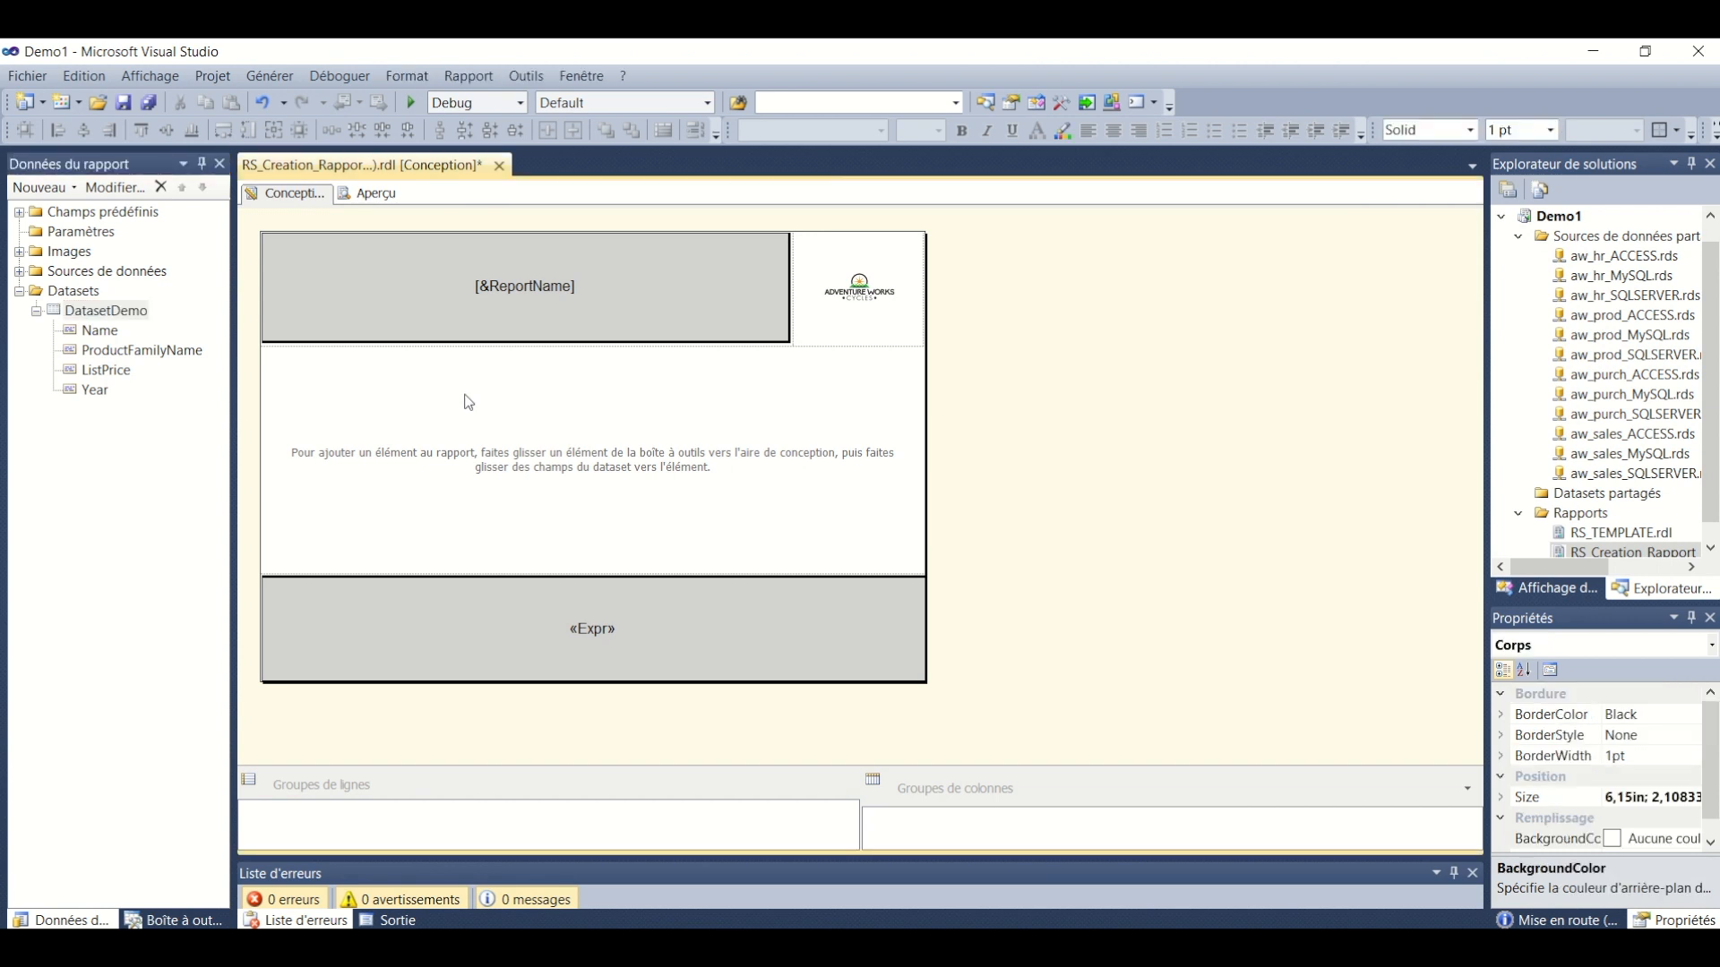
pyautogui.rightClick(468, 402)
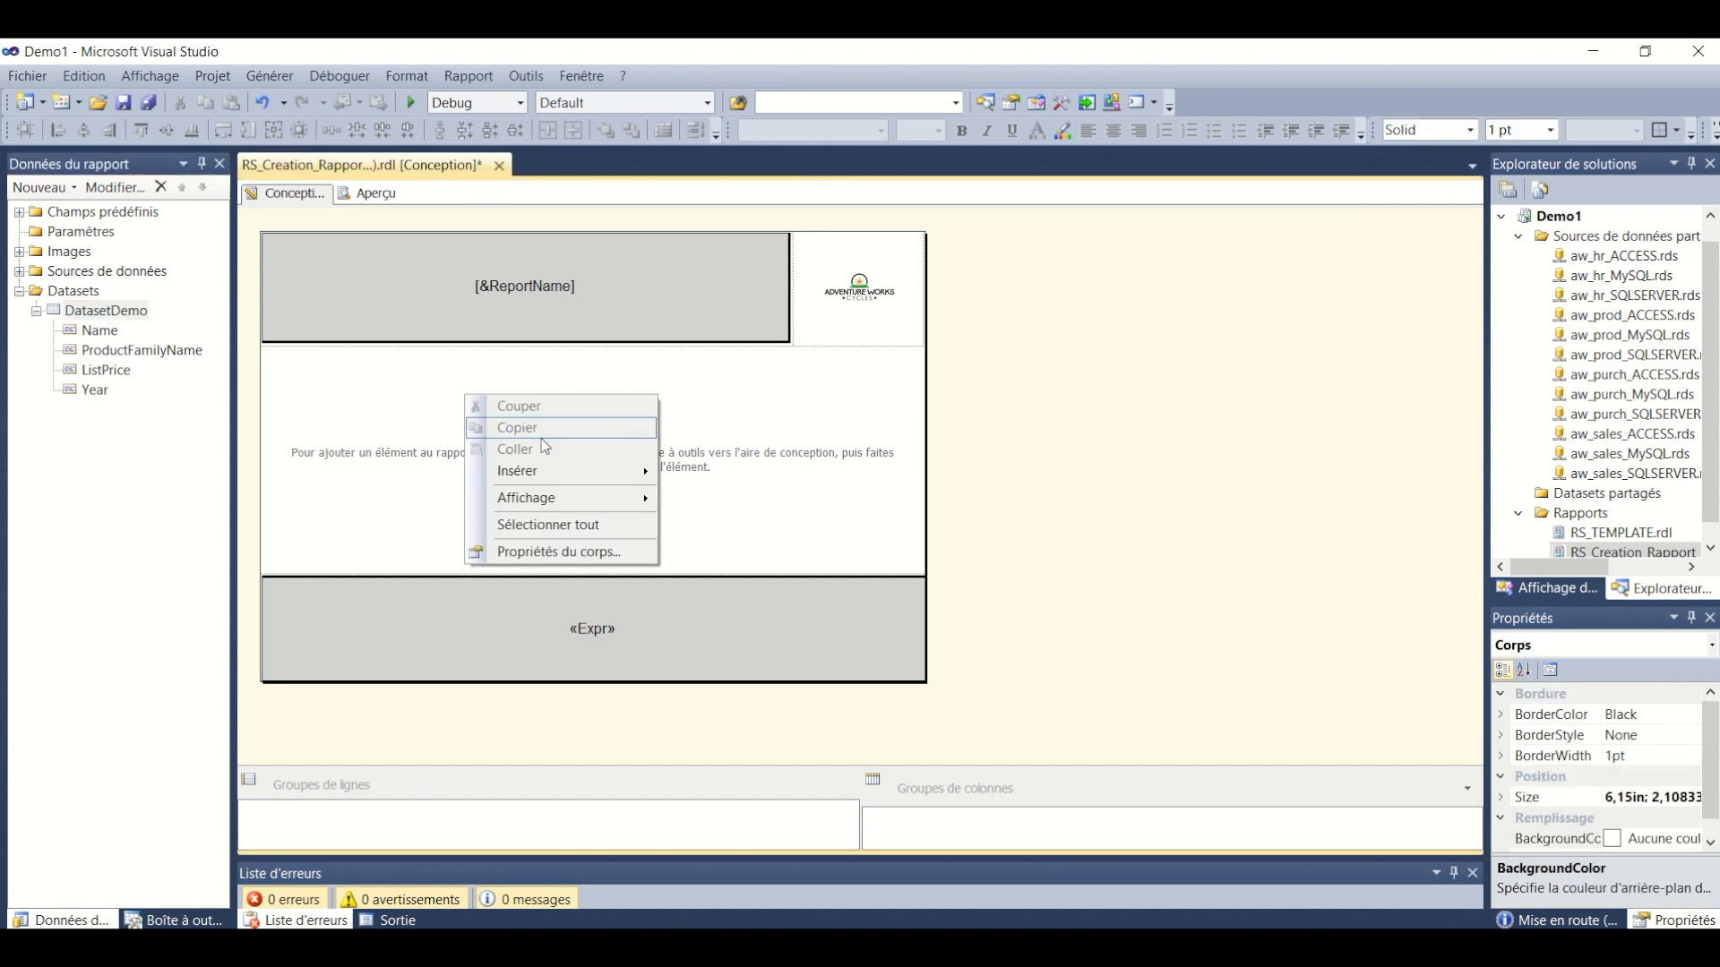
pyautogui.moveTo(591, 473)
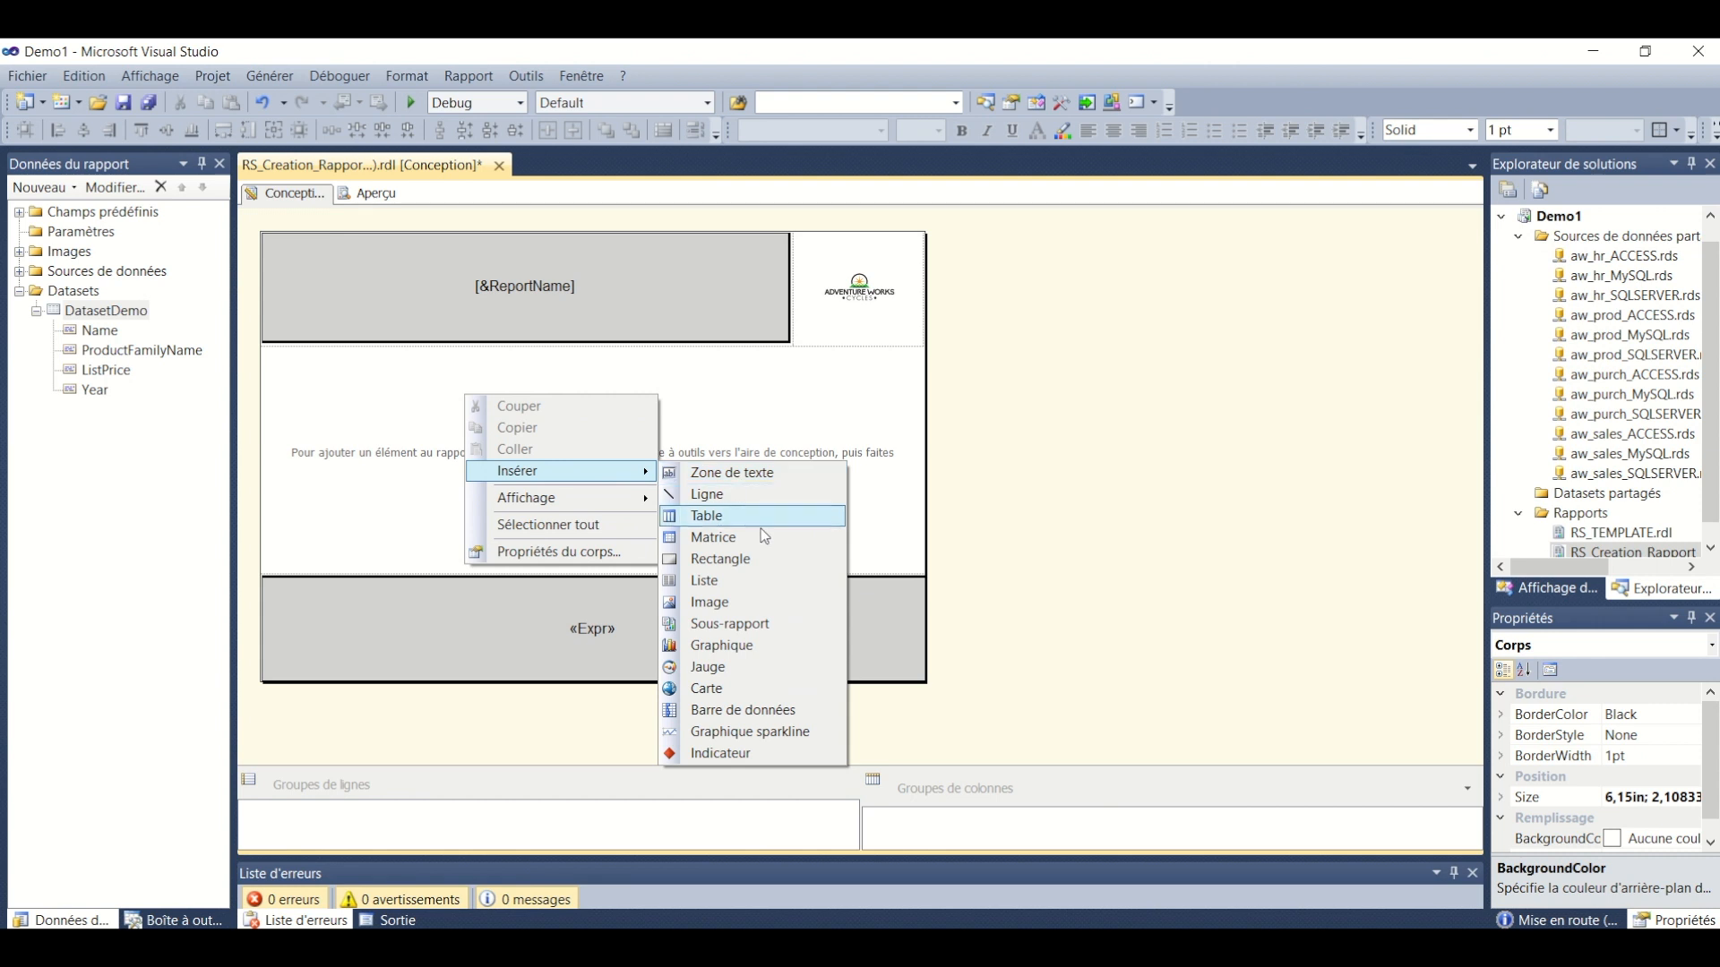
pyautogui.click(745, 645)
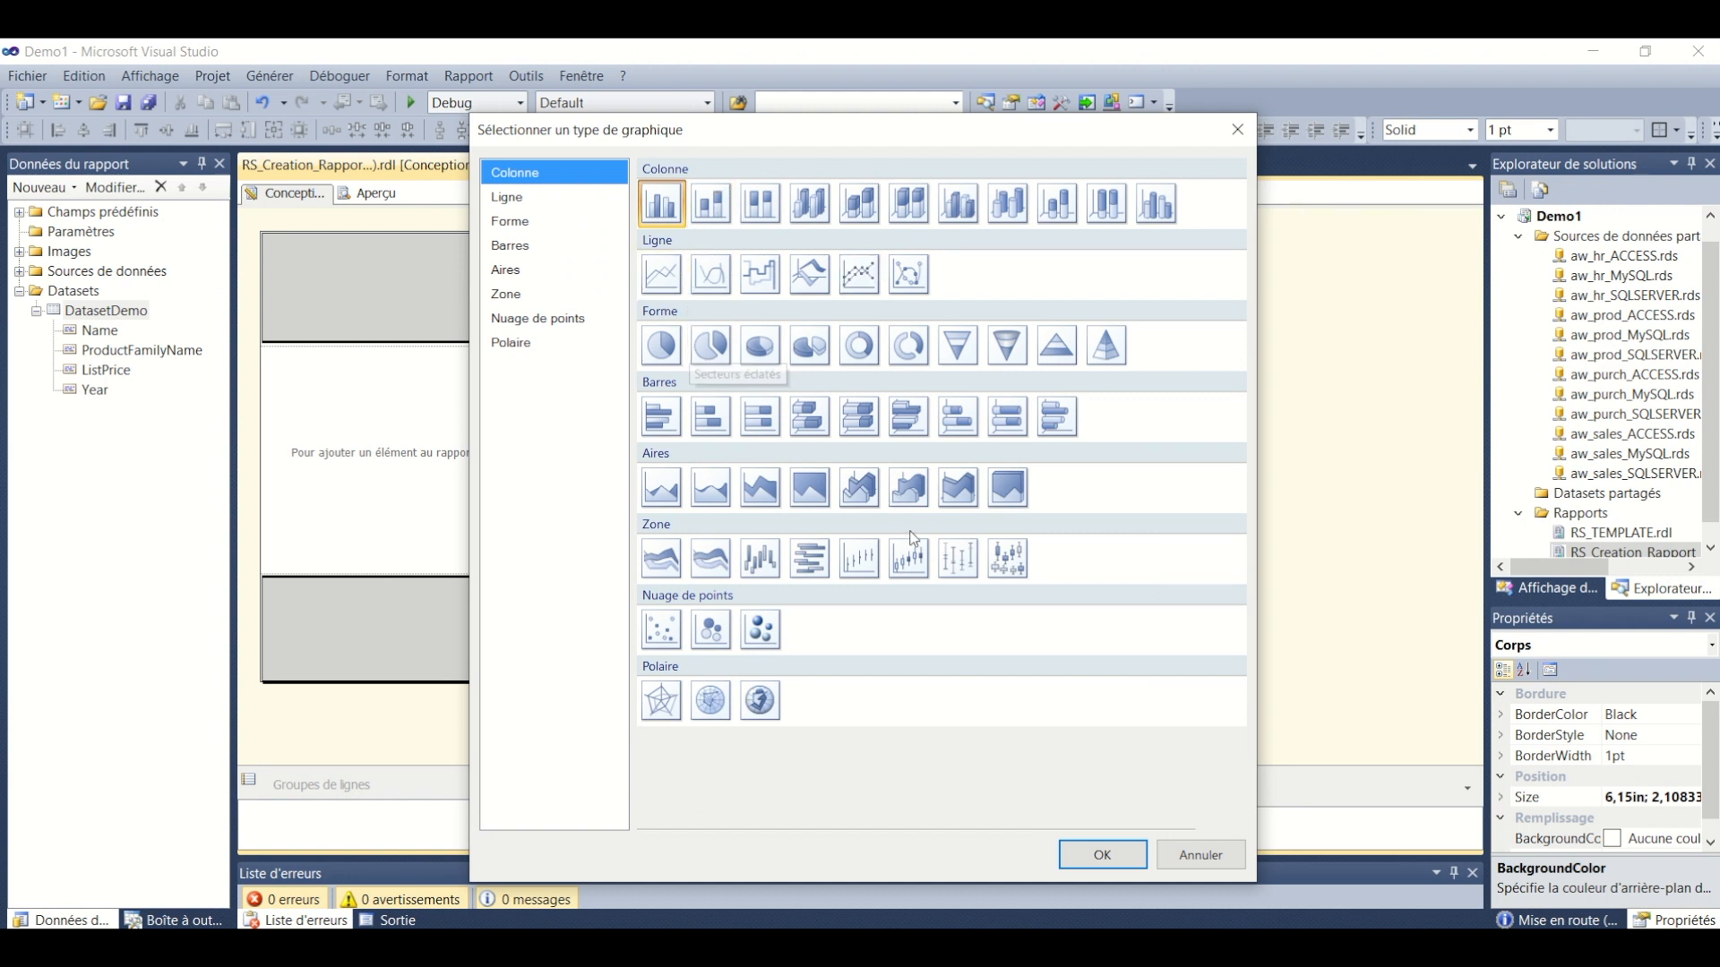
pyautogui.doubleClick(714, 281)
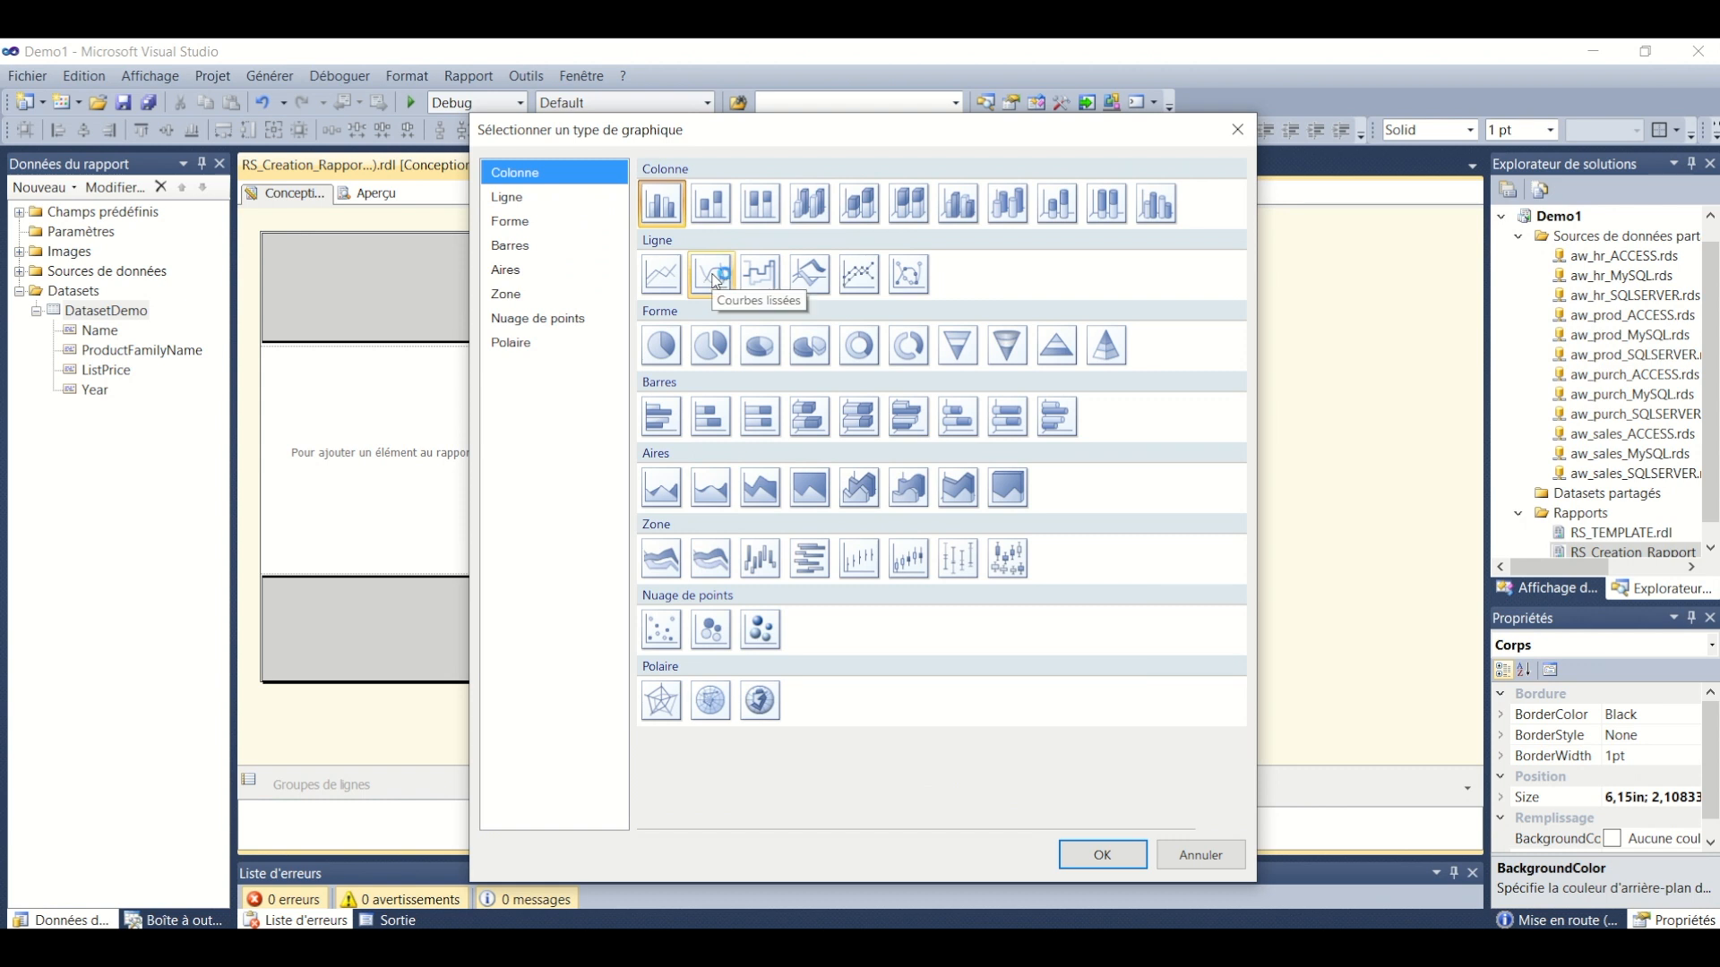
pyautogui.click(714, 280)
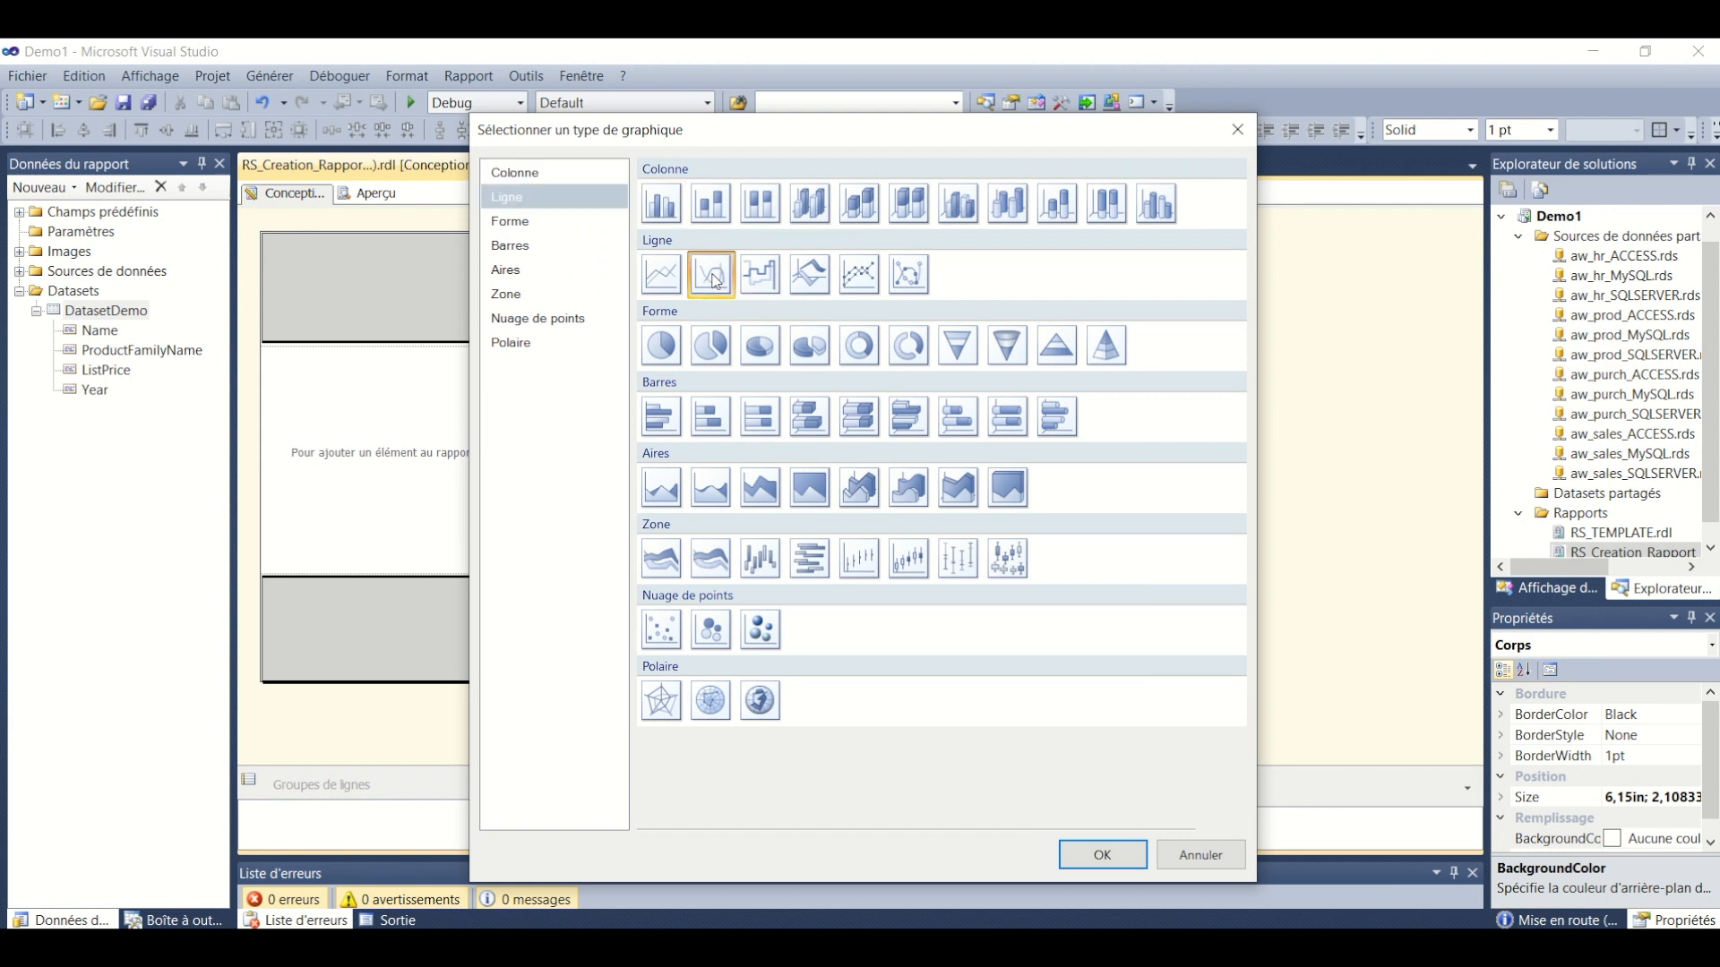
pyautogui.click(1084, 851)
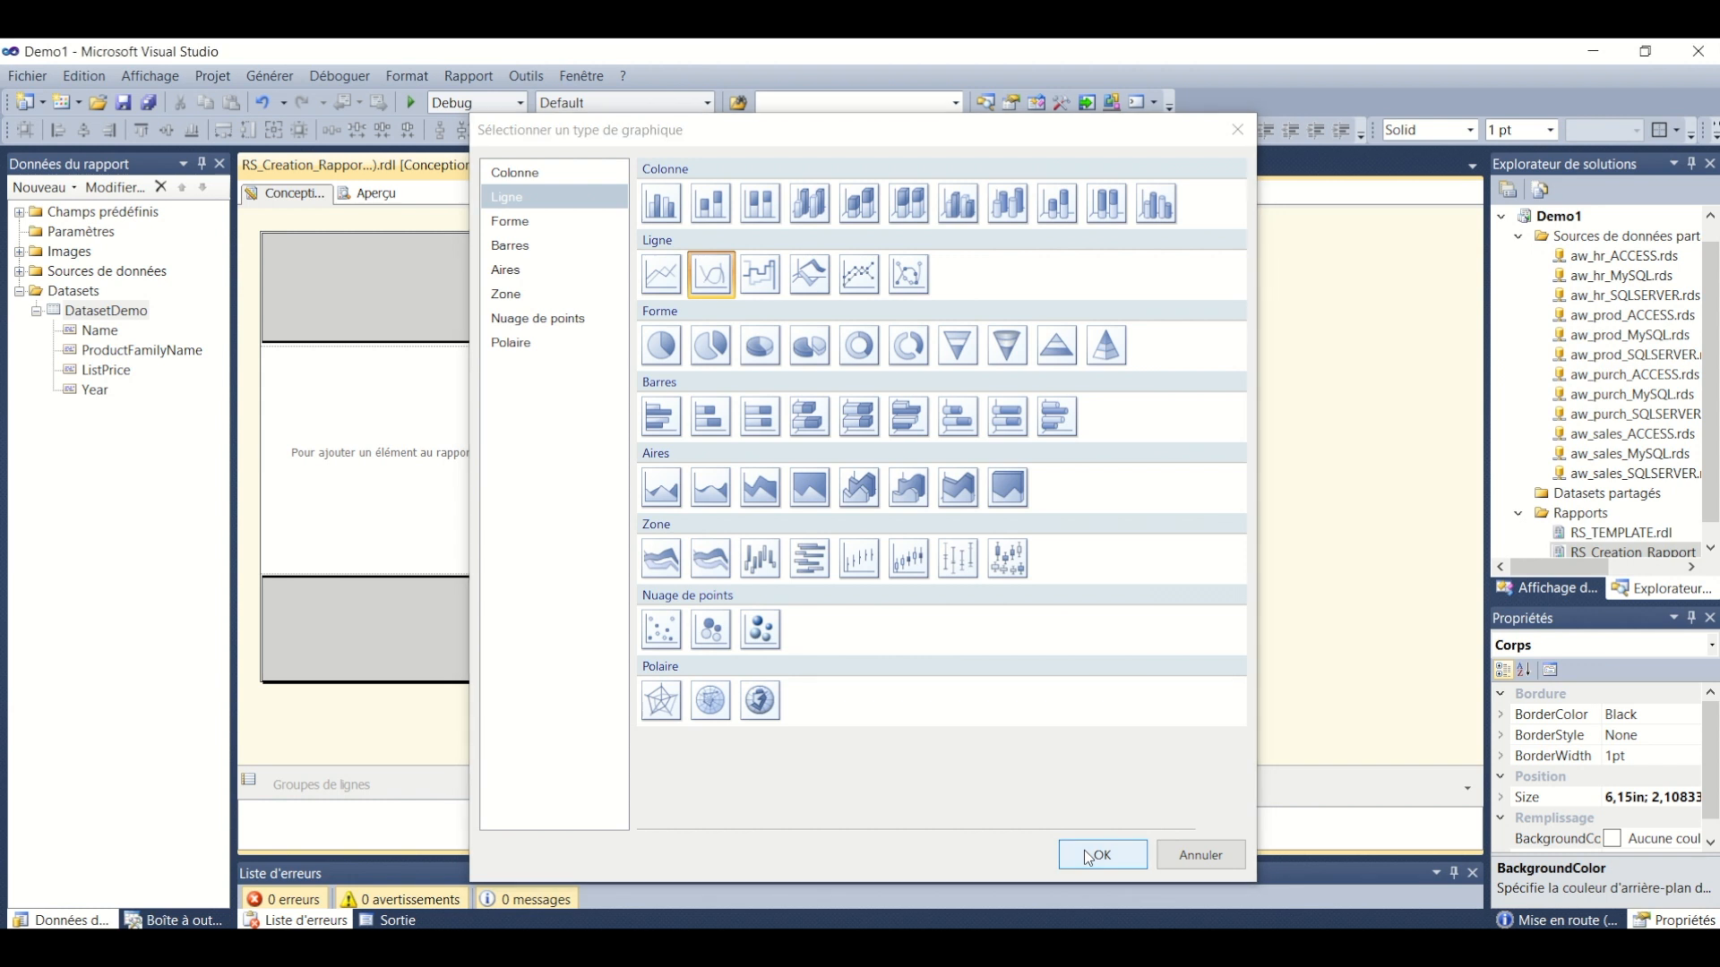
# Move the chart to the body's upper-left corner and resize it to about 15.6 cm wide and 5.1 cm high
pyautogui.moveTo(463, 393); pyautogui.dragTo(273, 346)
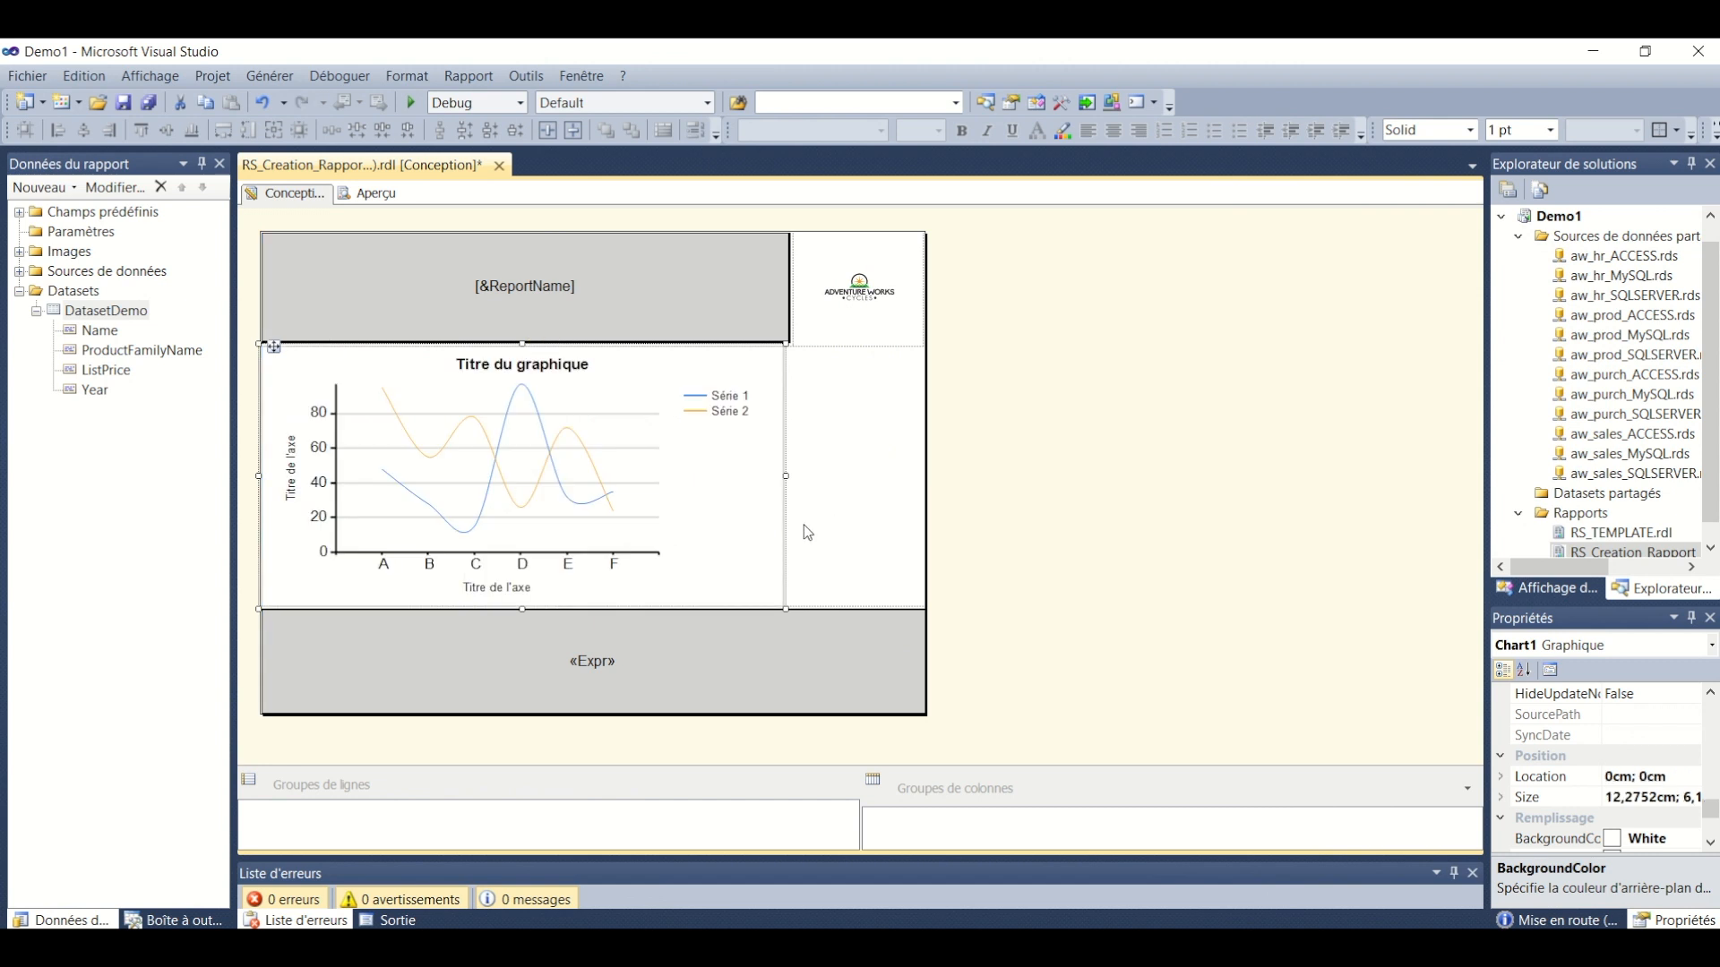
pyautogui.moveTo(785, 609); pyautogui.dragTo(928, 612)
pyautogui.moveTo(593, 611); pyautogui.dragTo(593, 567)
# Add the ListPrice field to the chart's values
pyautogui.click(802, 461)
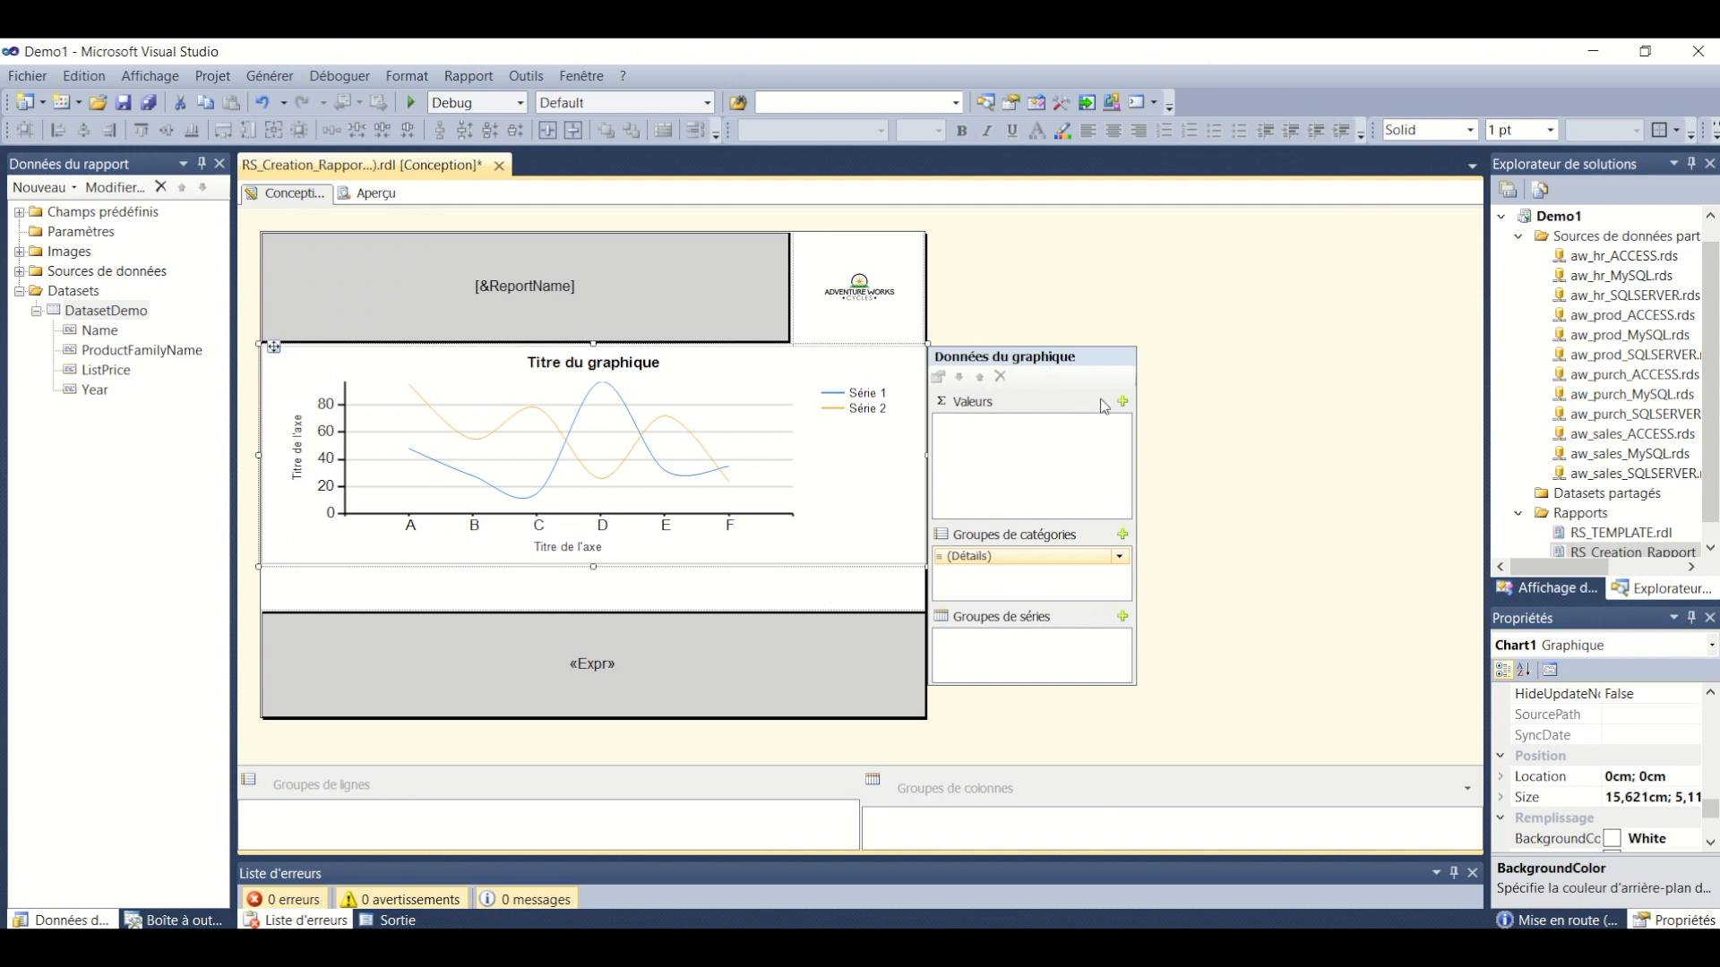
pyautogui.click(1122, 402)
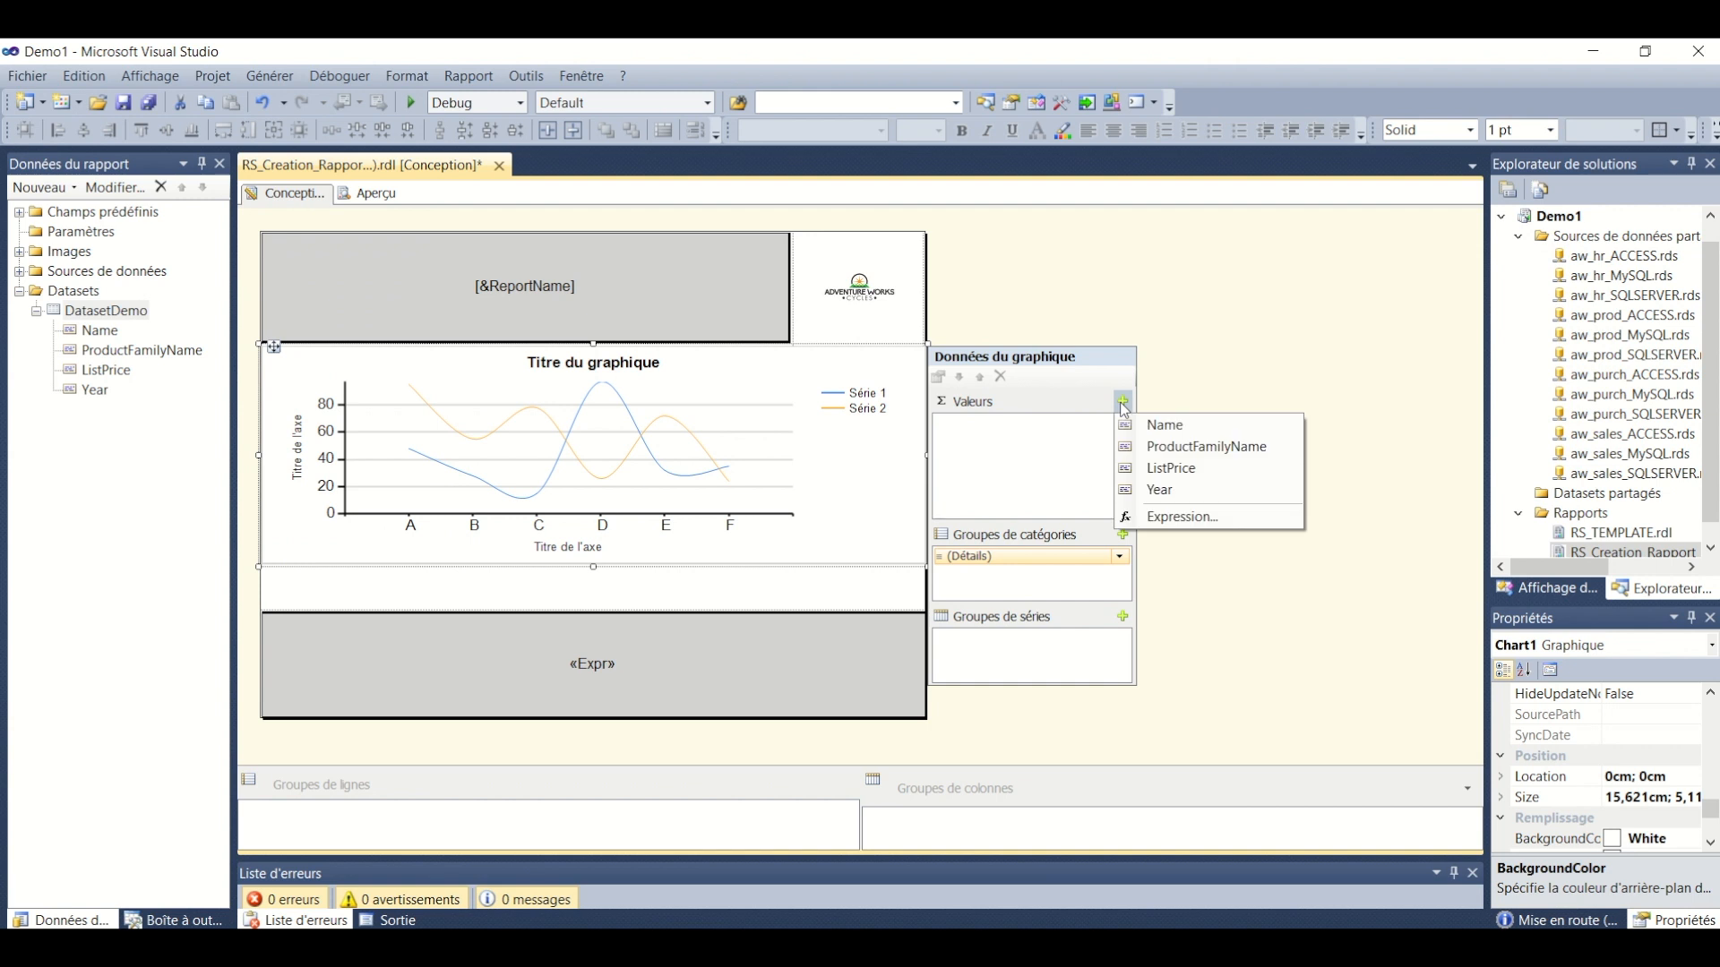
pyautogui.click(1202, 468)
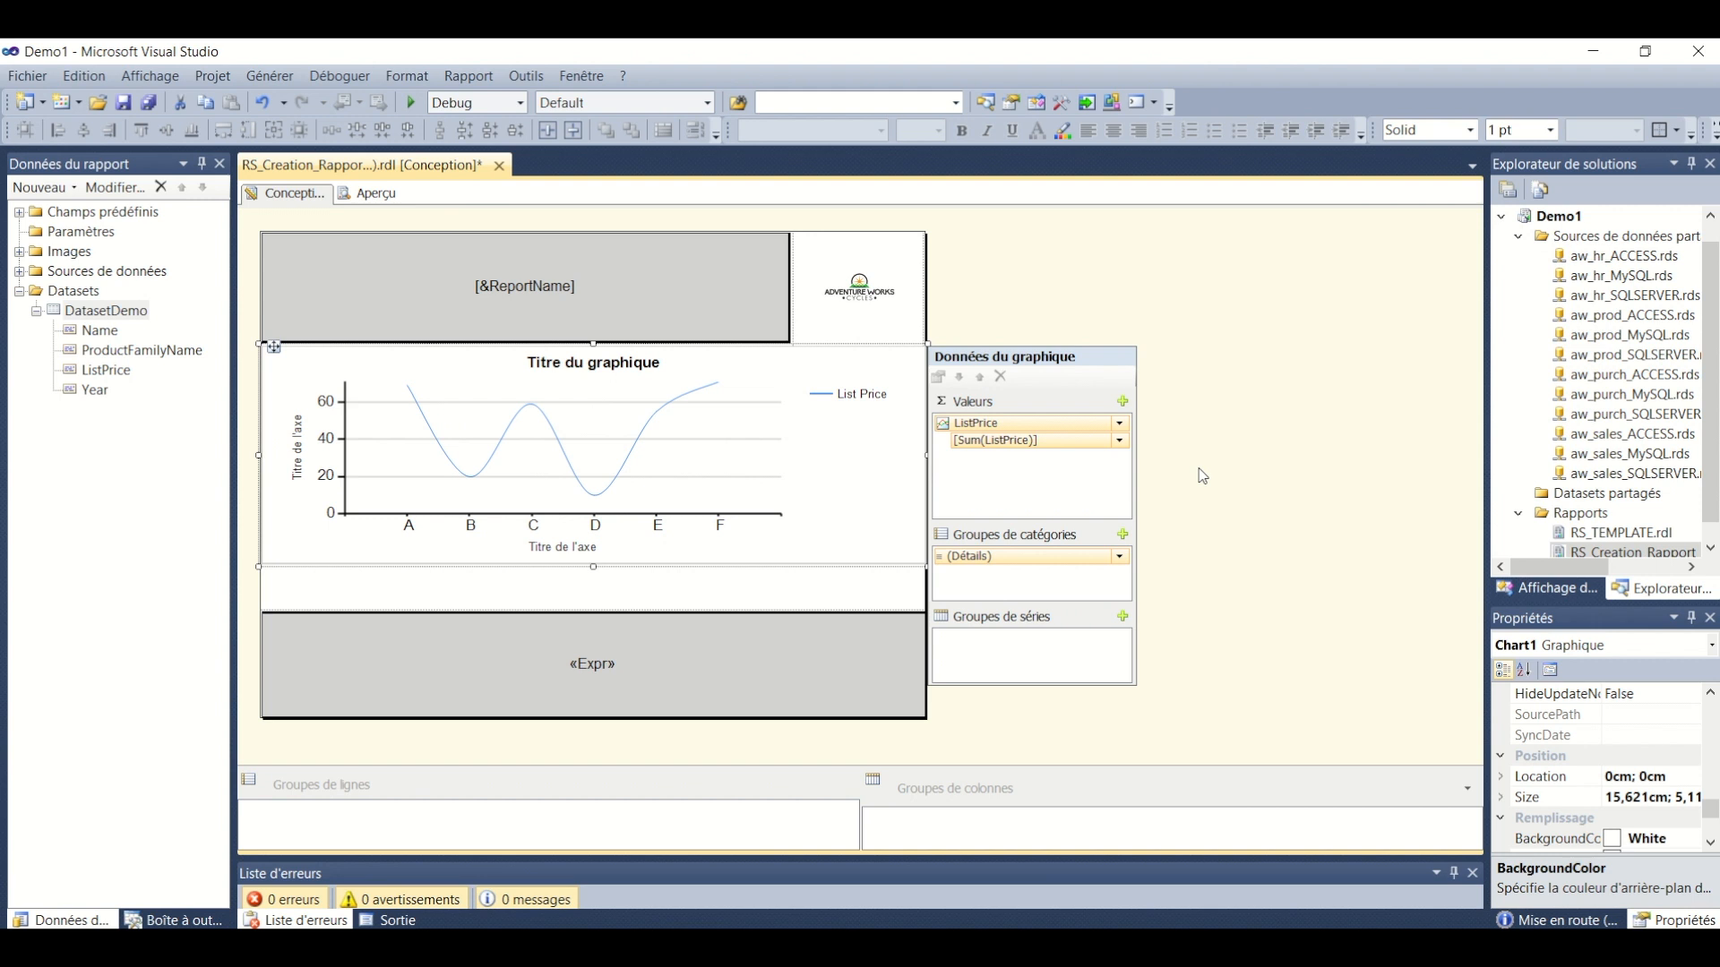
# Review the aggregate functions available for the chart's ListPrice value
pyautogui.click(1121, 442)
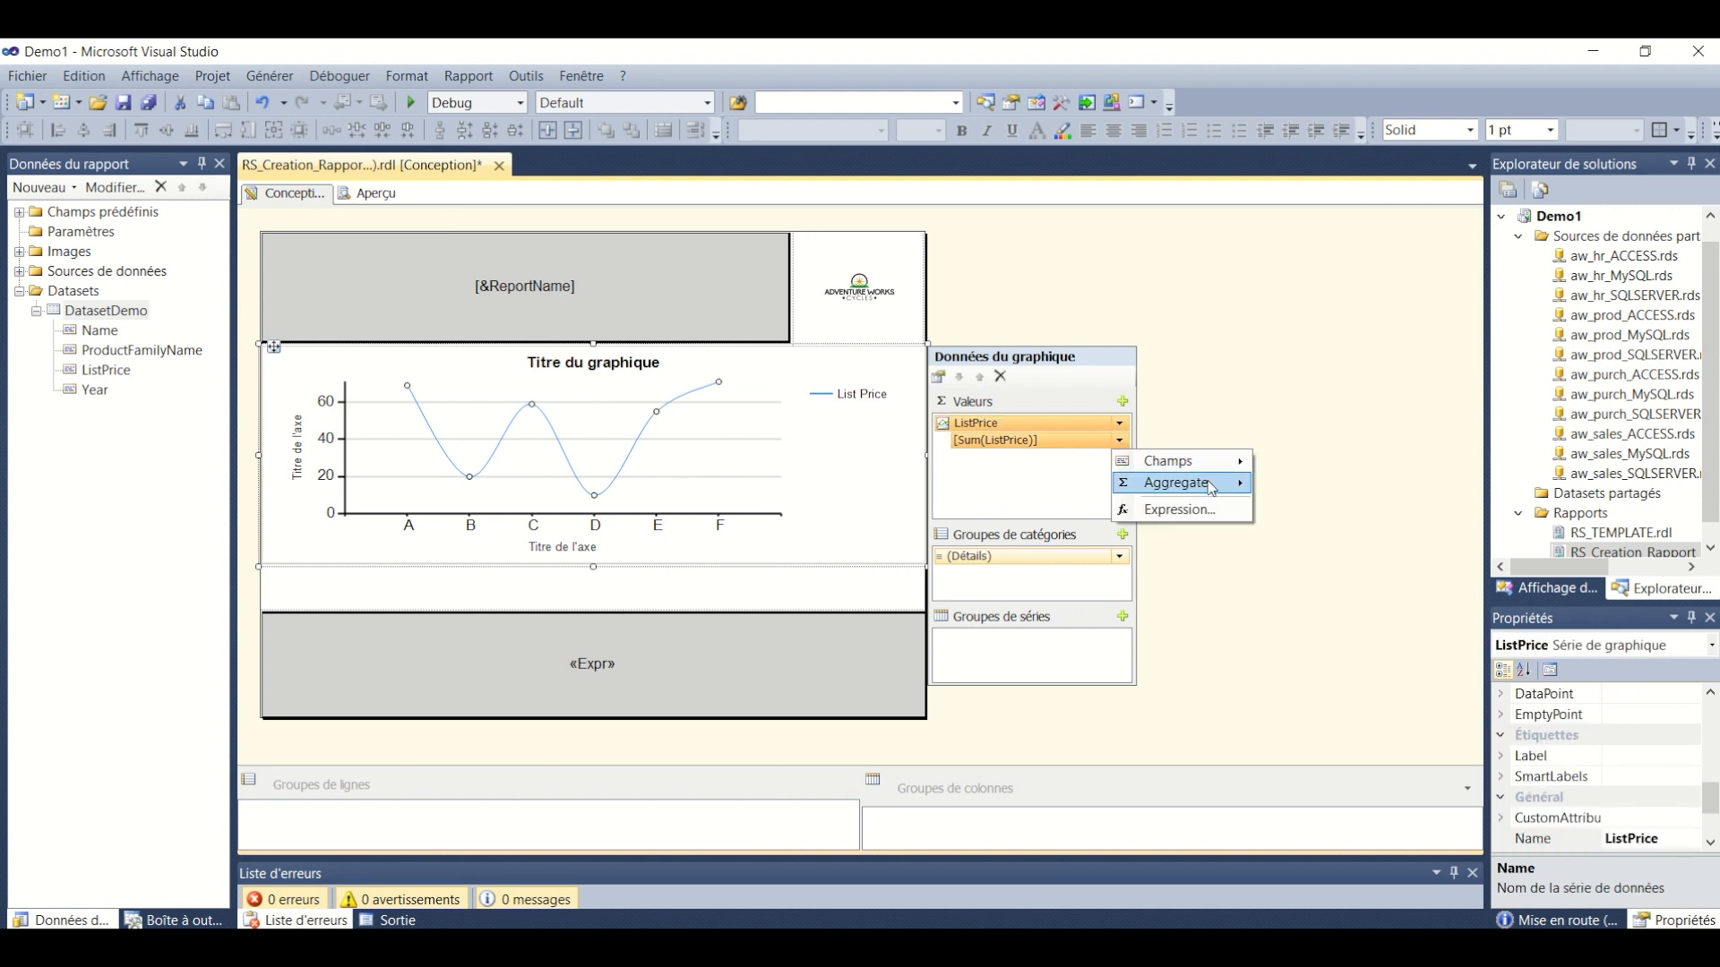
pyautogui.moveTo(1211, 488)
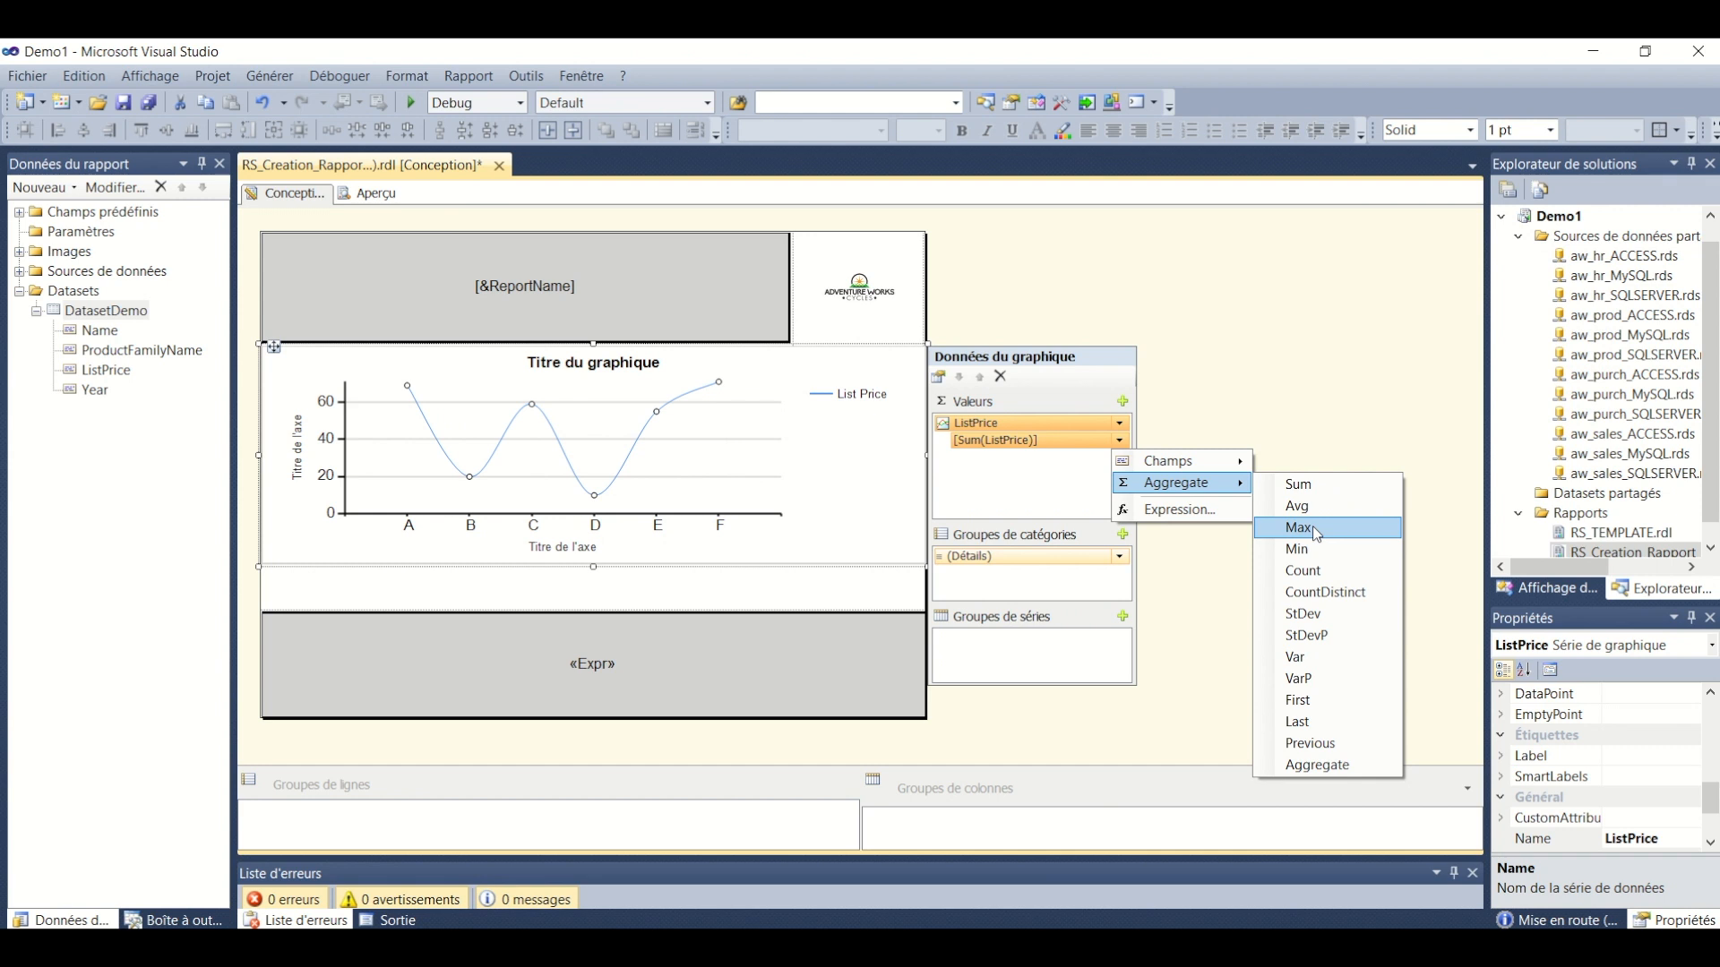
pyautogui.click(1030, 478)
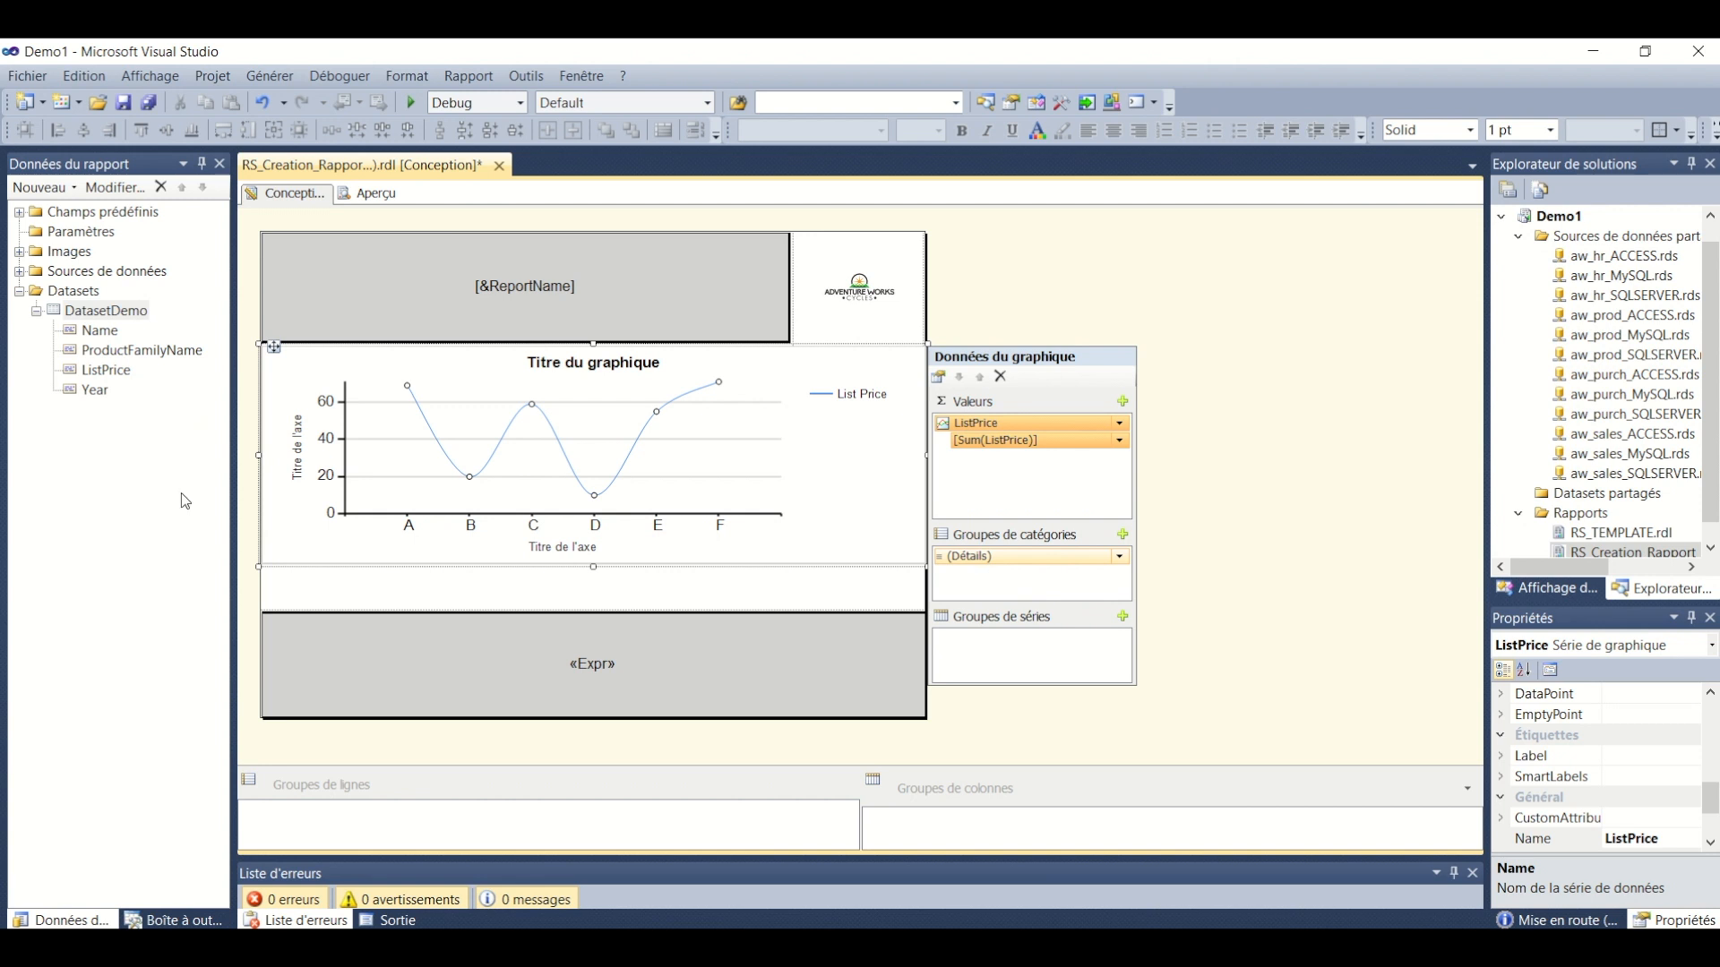
# Use Year as the chart's category group and Name as its series group
pyautogui.moveTo(96, 391); pyautogui.dragTo(968, 573)
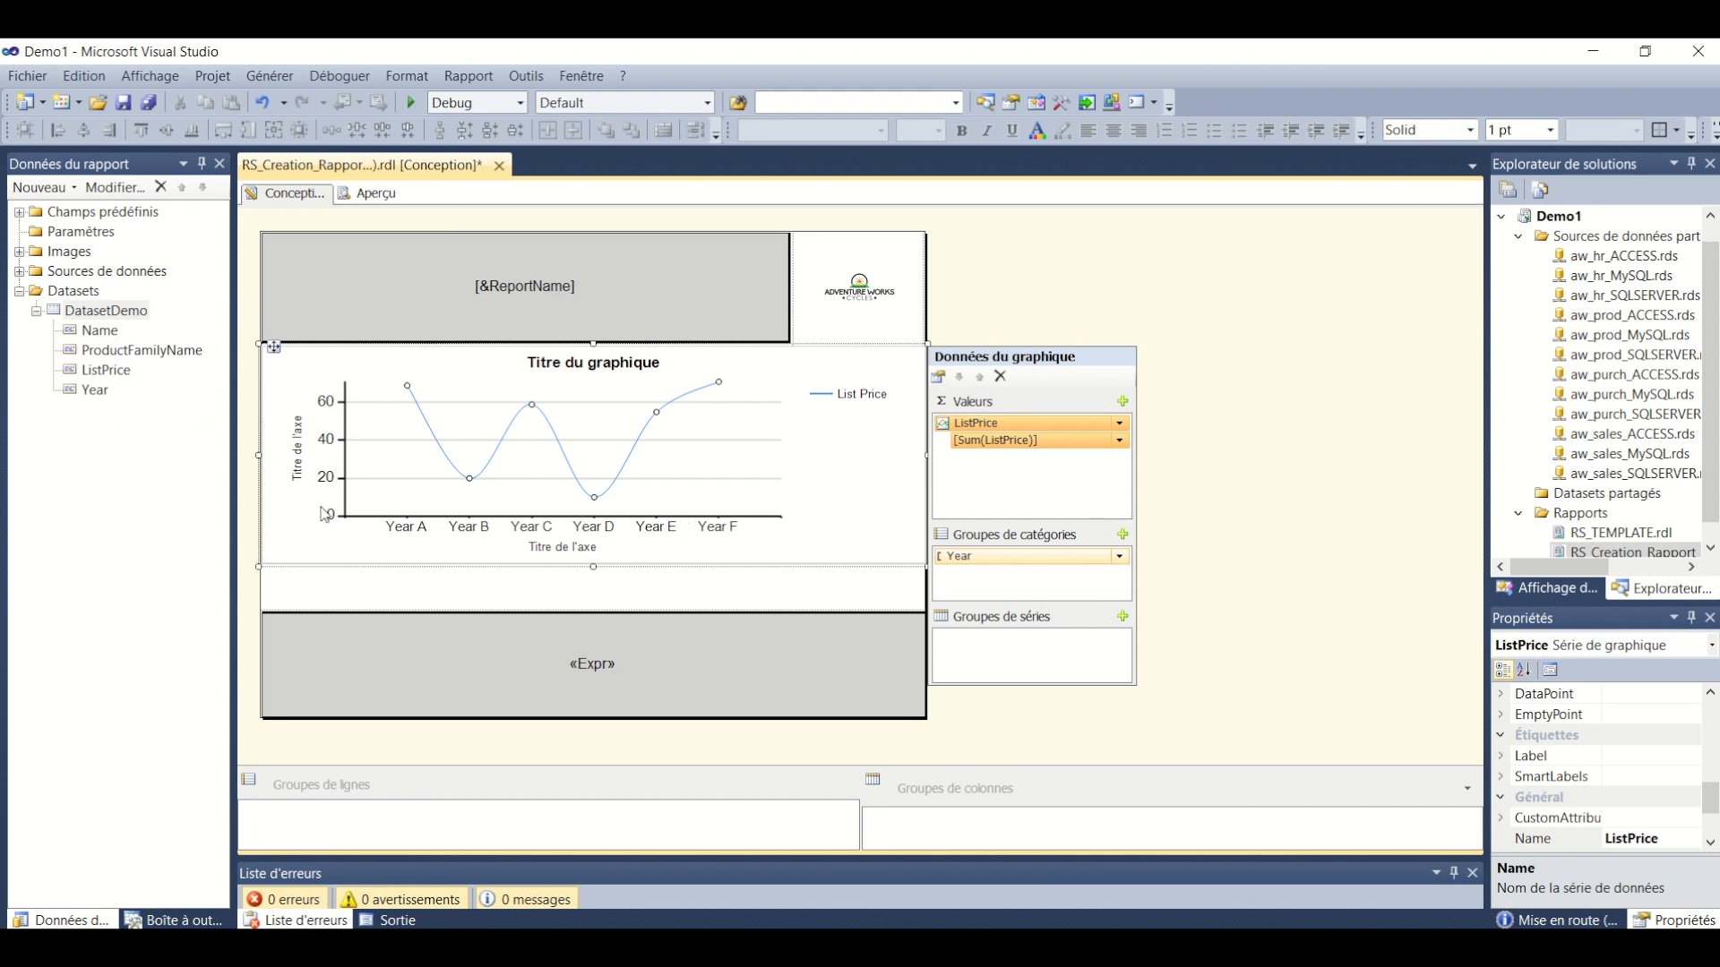
pyautogui.moveTo(101, 331); pyautogui.dragTo(985, 640)
pyautogui.click(1122, 636)
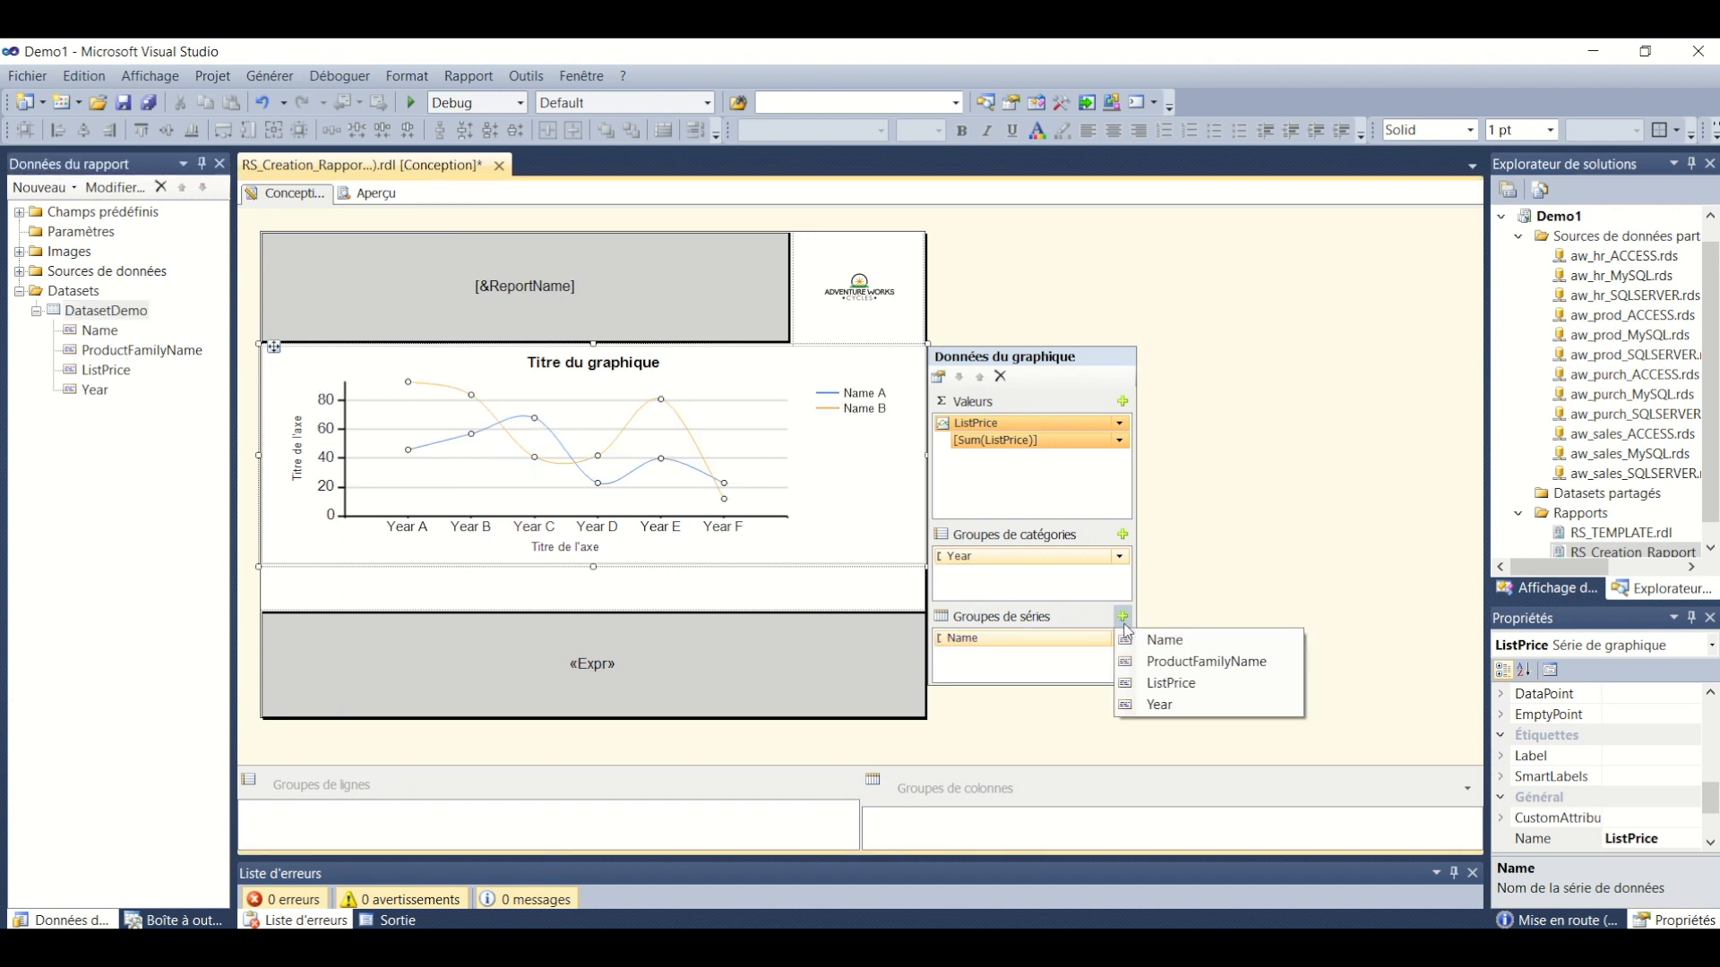
pyautogui.click(1097, 624)
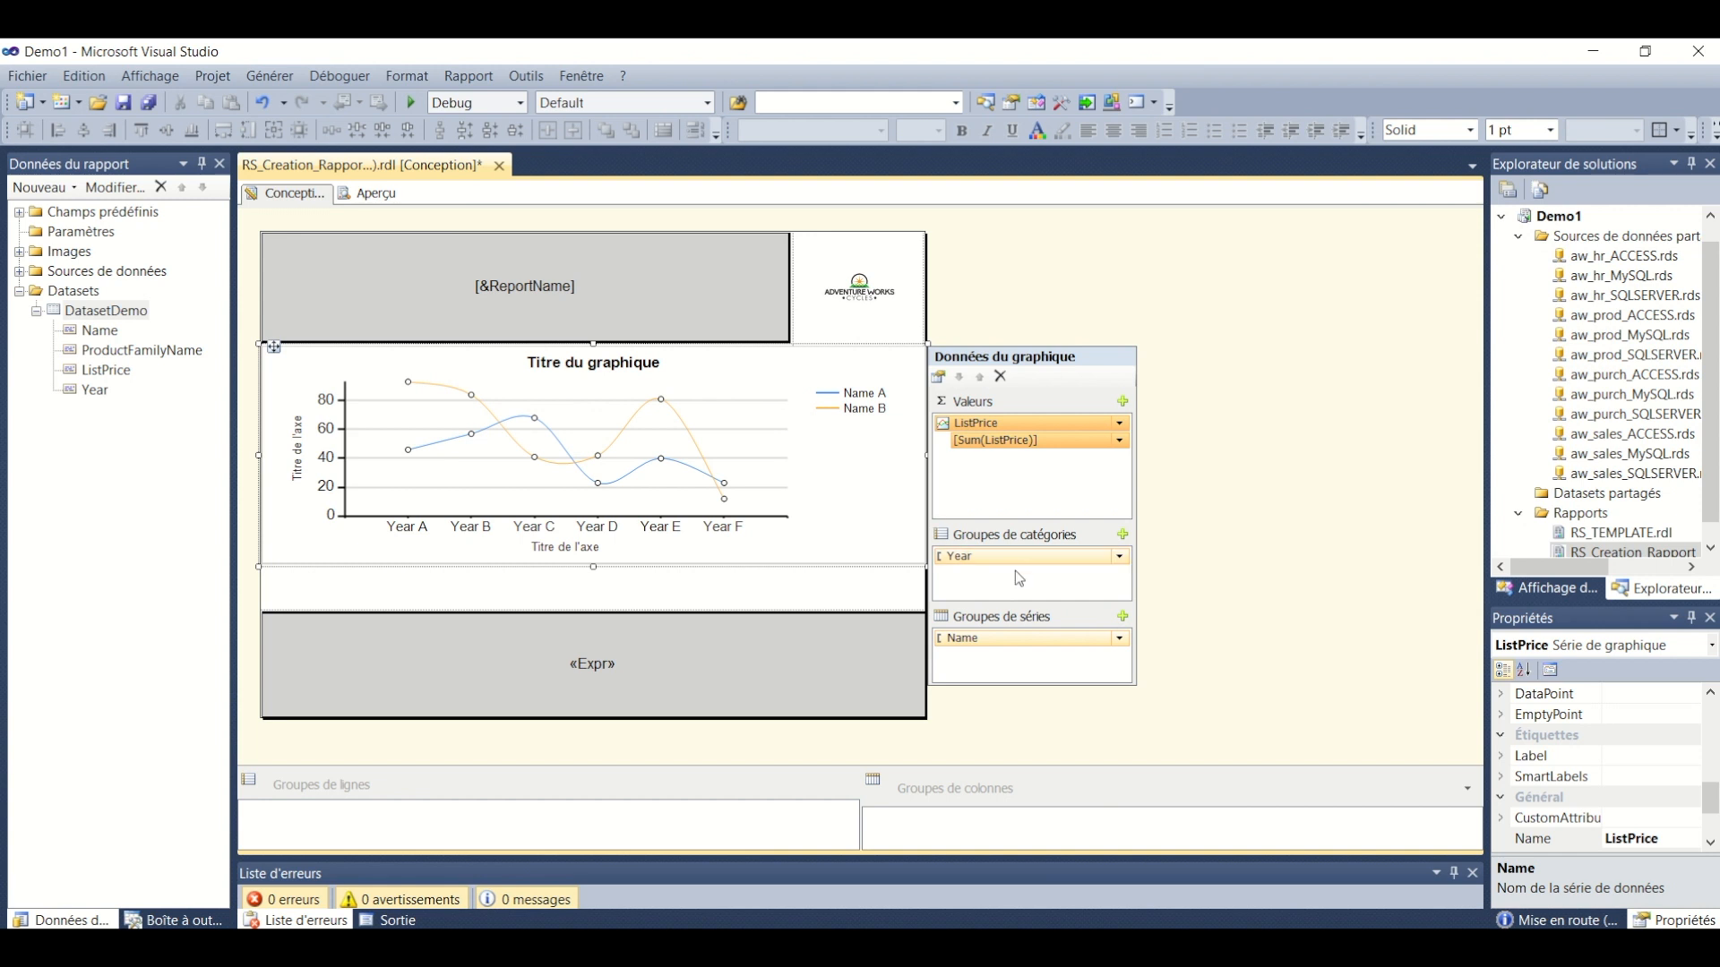
# Add a filter on the [Year] expression to the chart's Year category group
pyautogui.click(1119, 558)
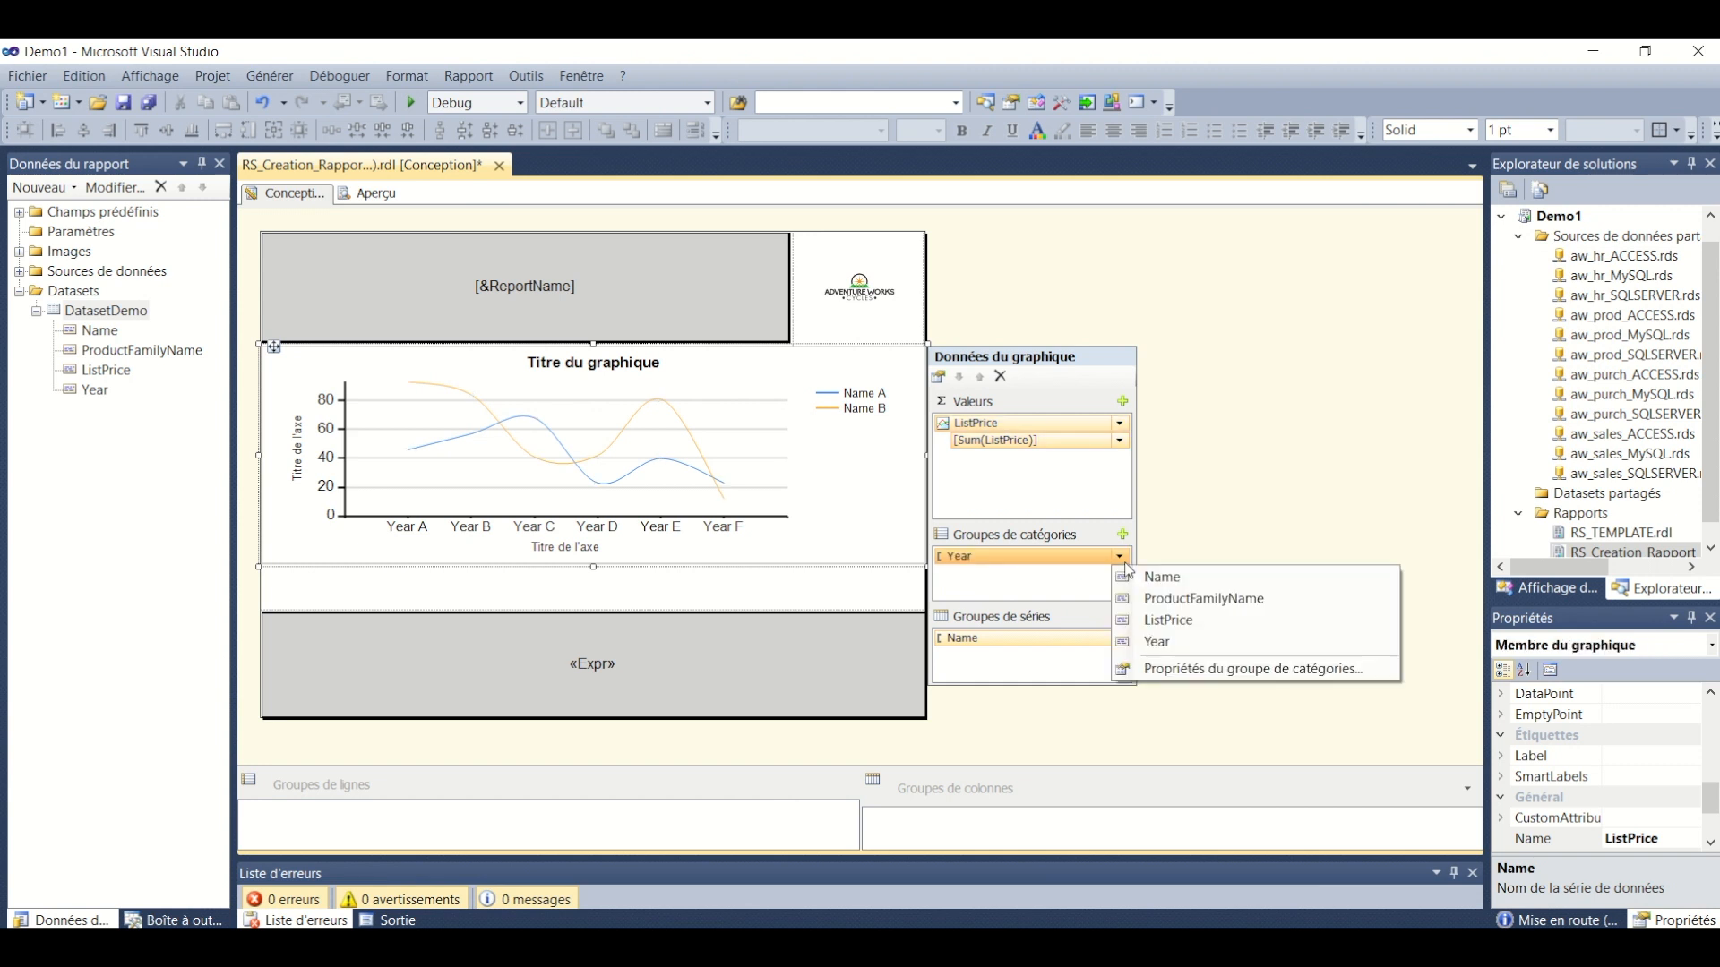
pyautogui.click(1187, 670)
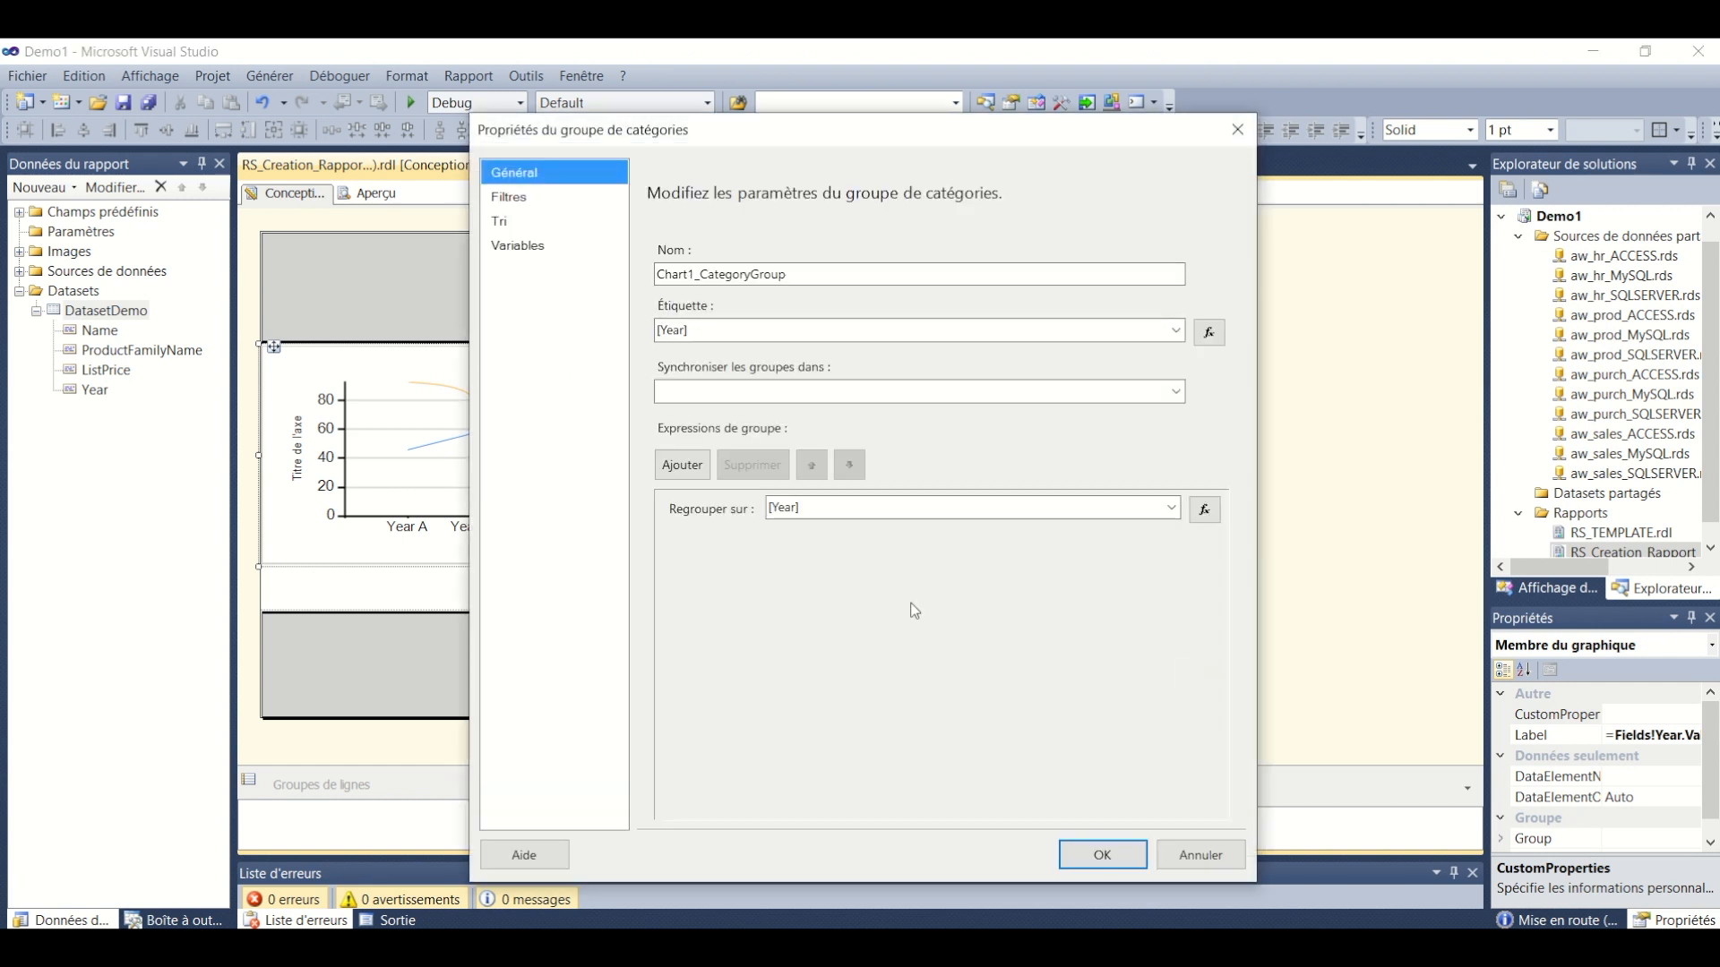
pyautogui.click(545, 204)
pyautogui.click(698, 277)
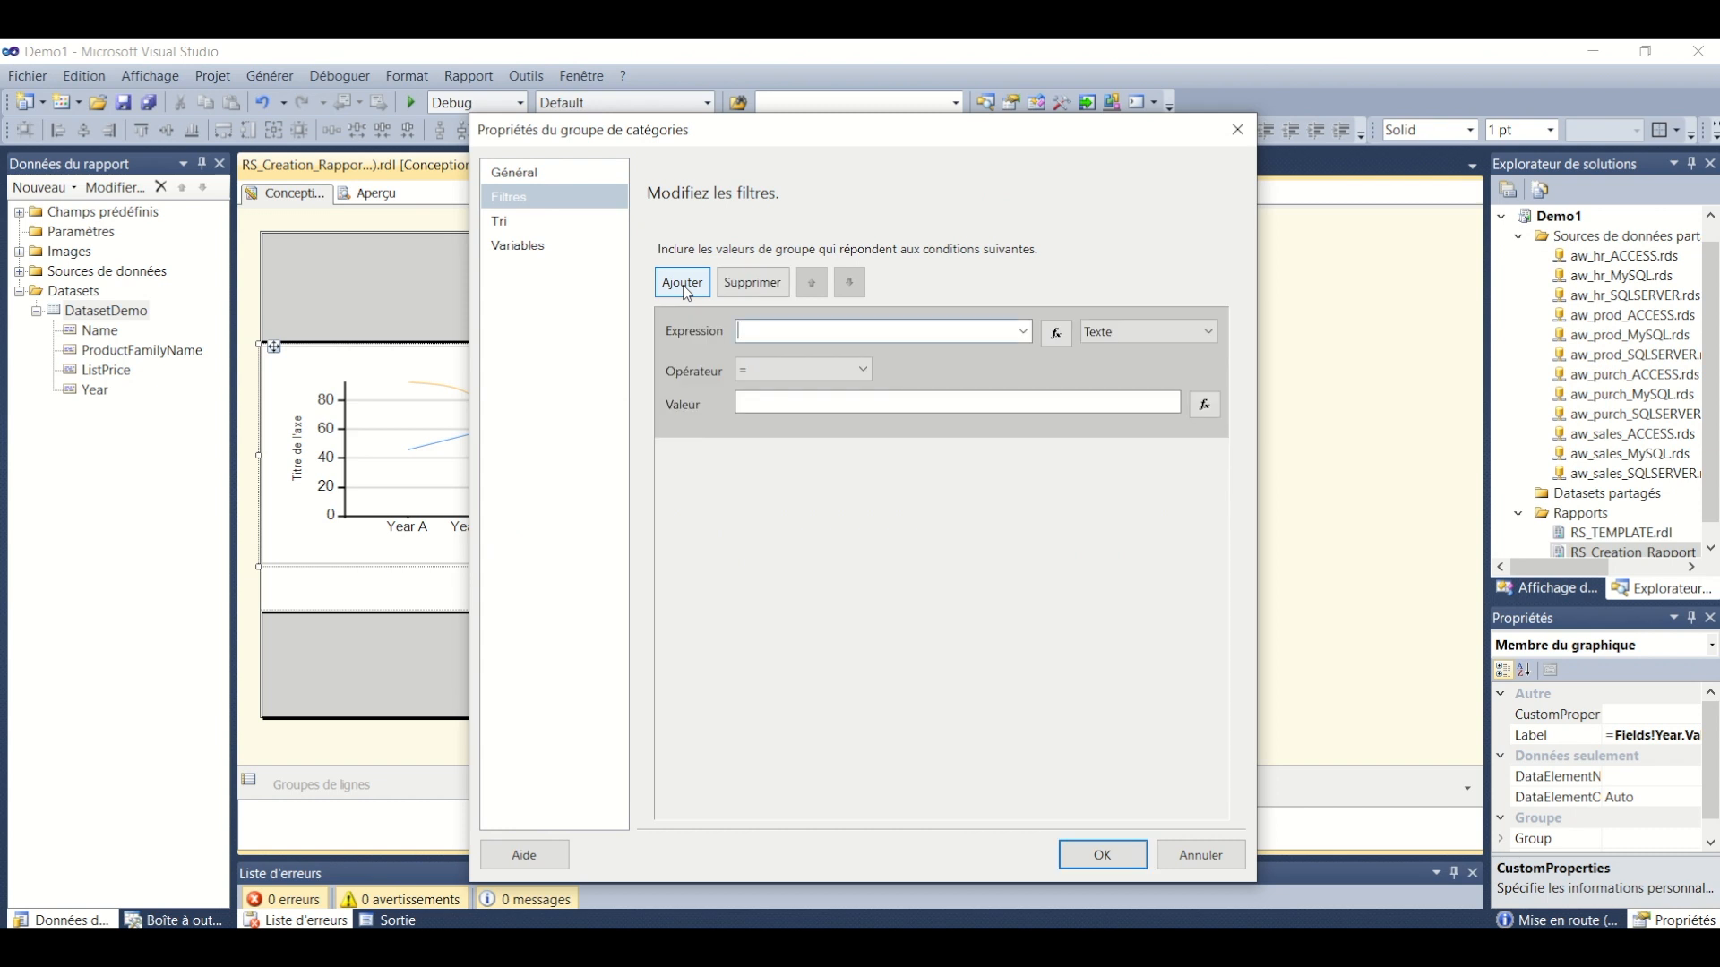
pyautogui.click(1022, 332)
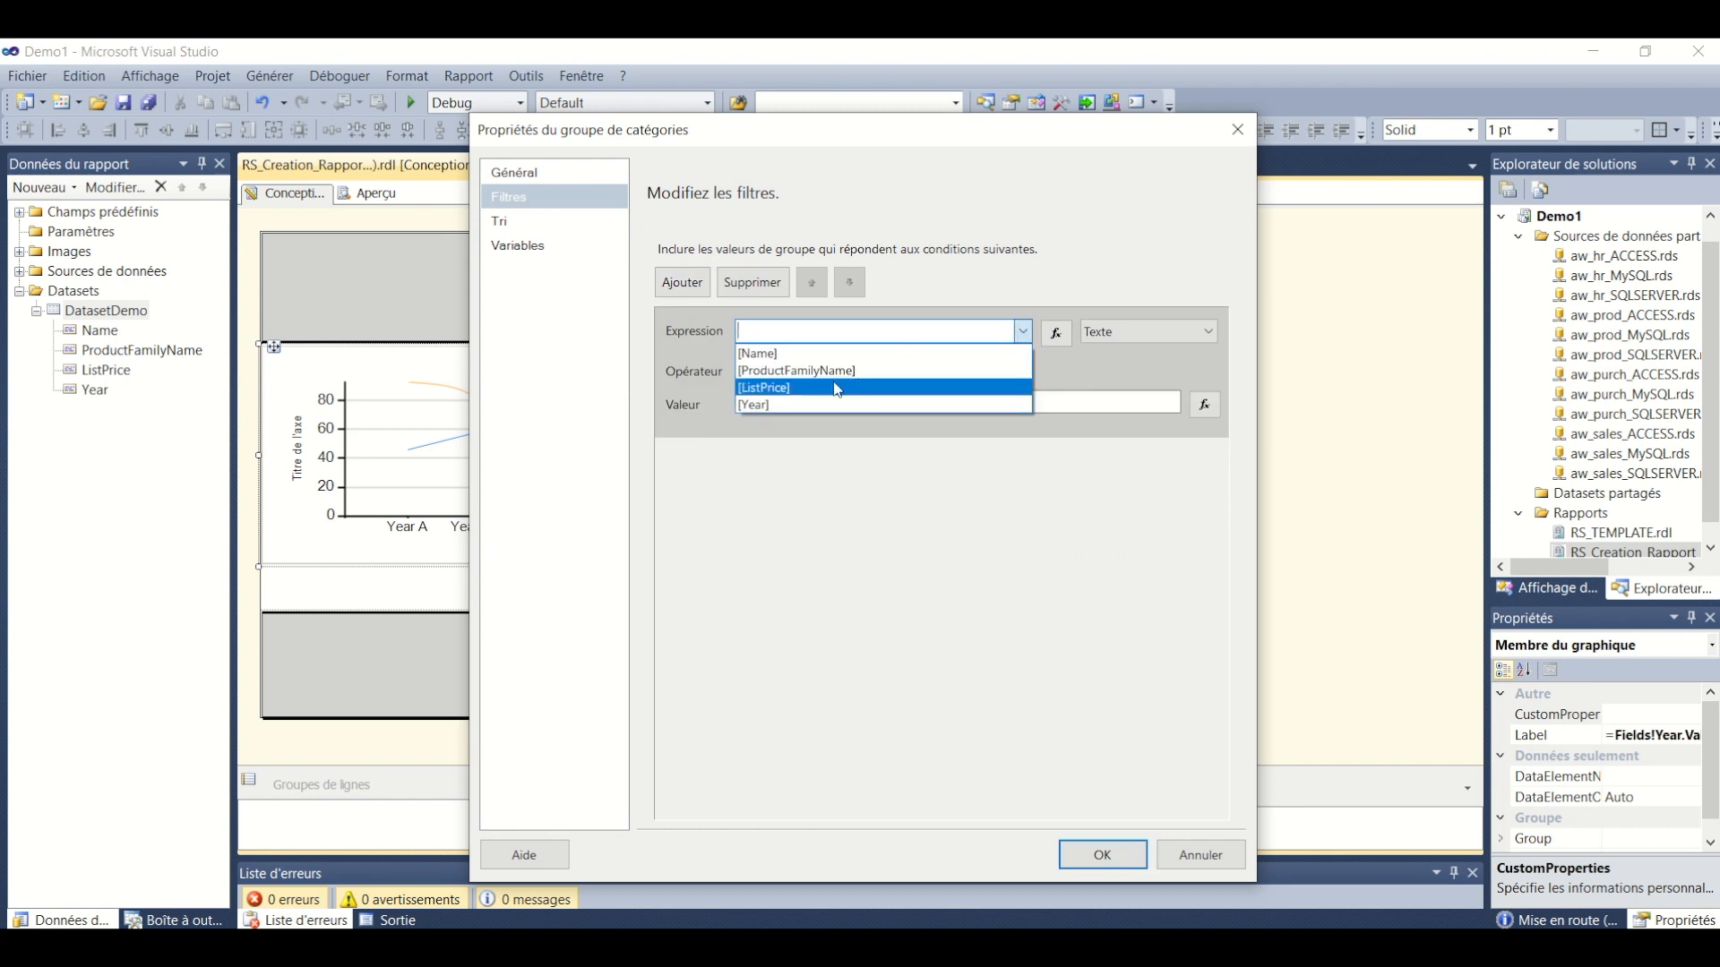
pyautogui.click(805, 405)
# Set the category group filter's operator to Entre with the values 2011 and 2014, and apply it
pyautogui.click(842, 373)
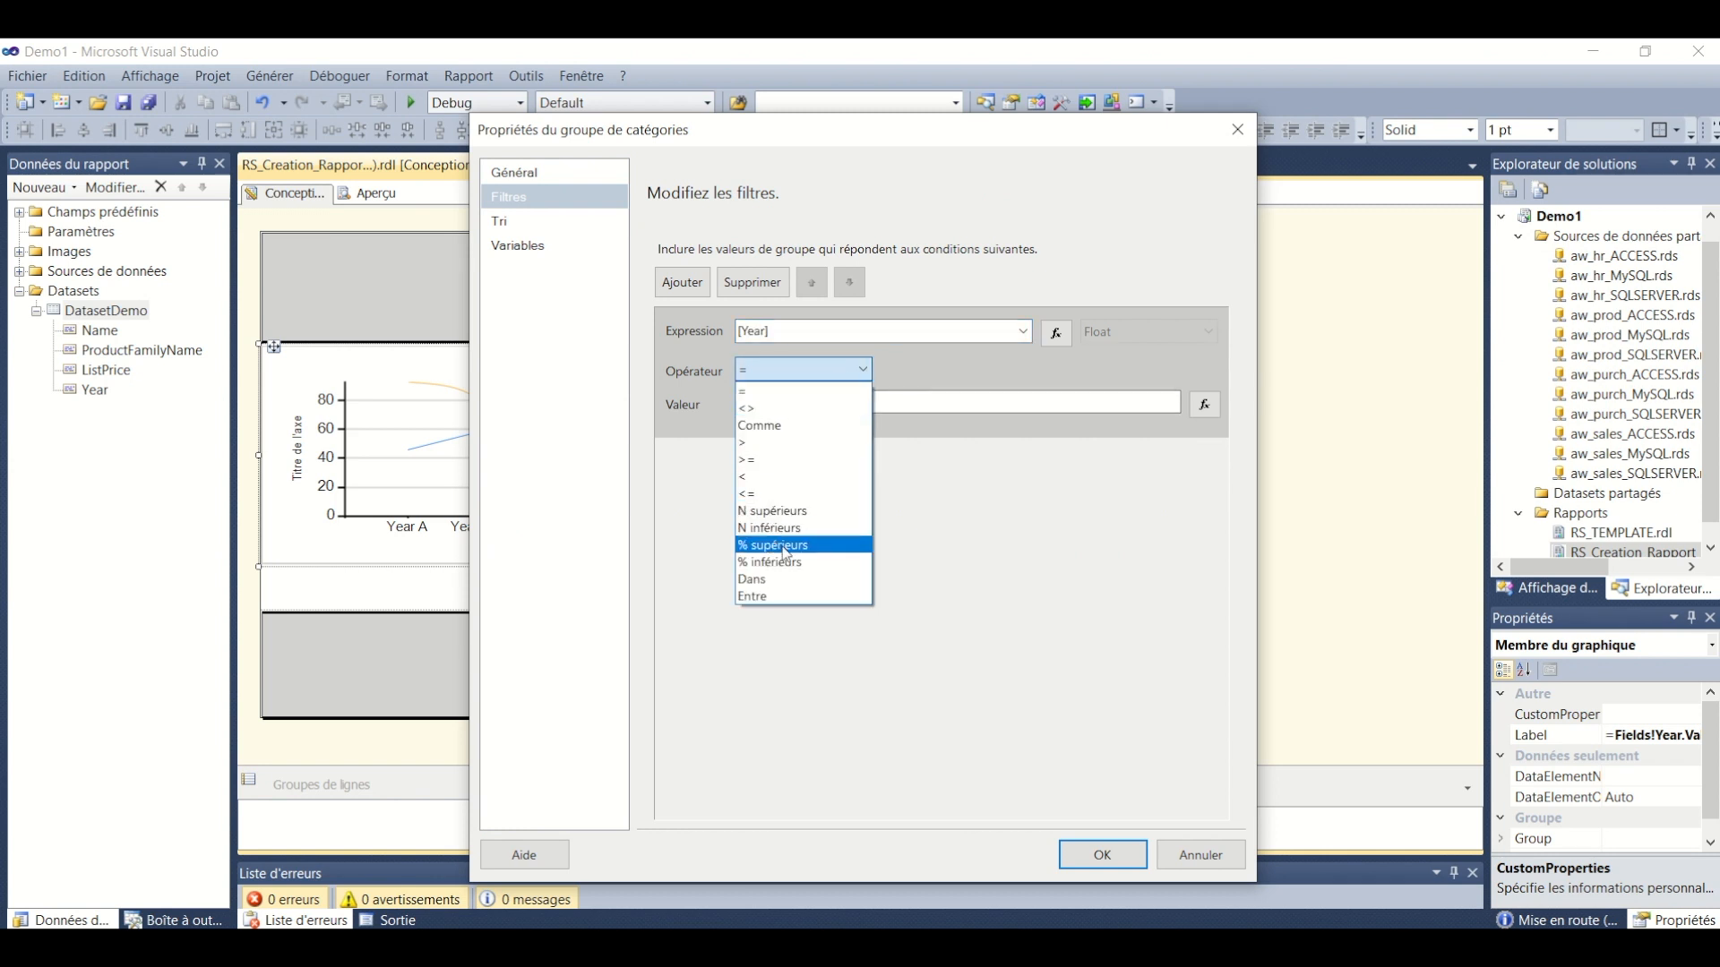
pyautogui.click(782, 596)
pyautogui.click(797, 397)
pyautogui.write('2011')
pyautogui.press('Tab')
pyautogui.press('Tab')
pyautogui.write('2014')
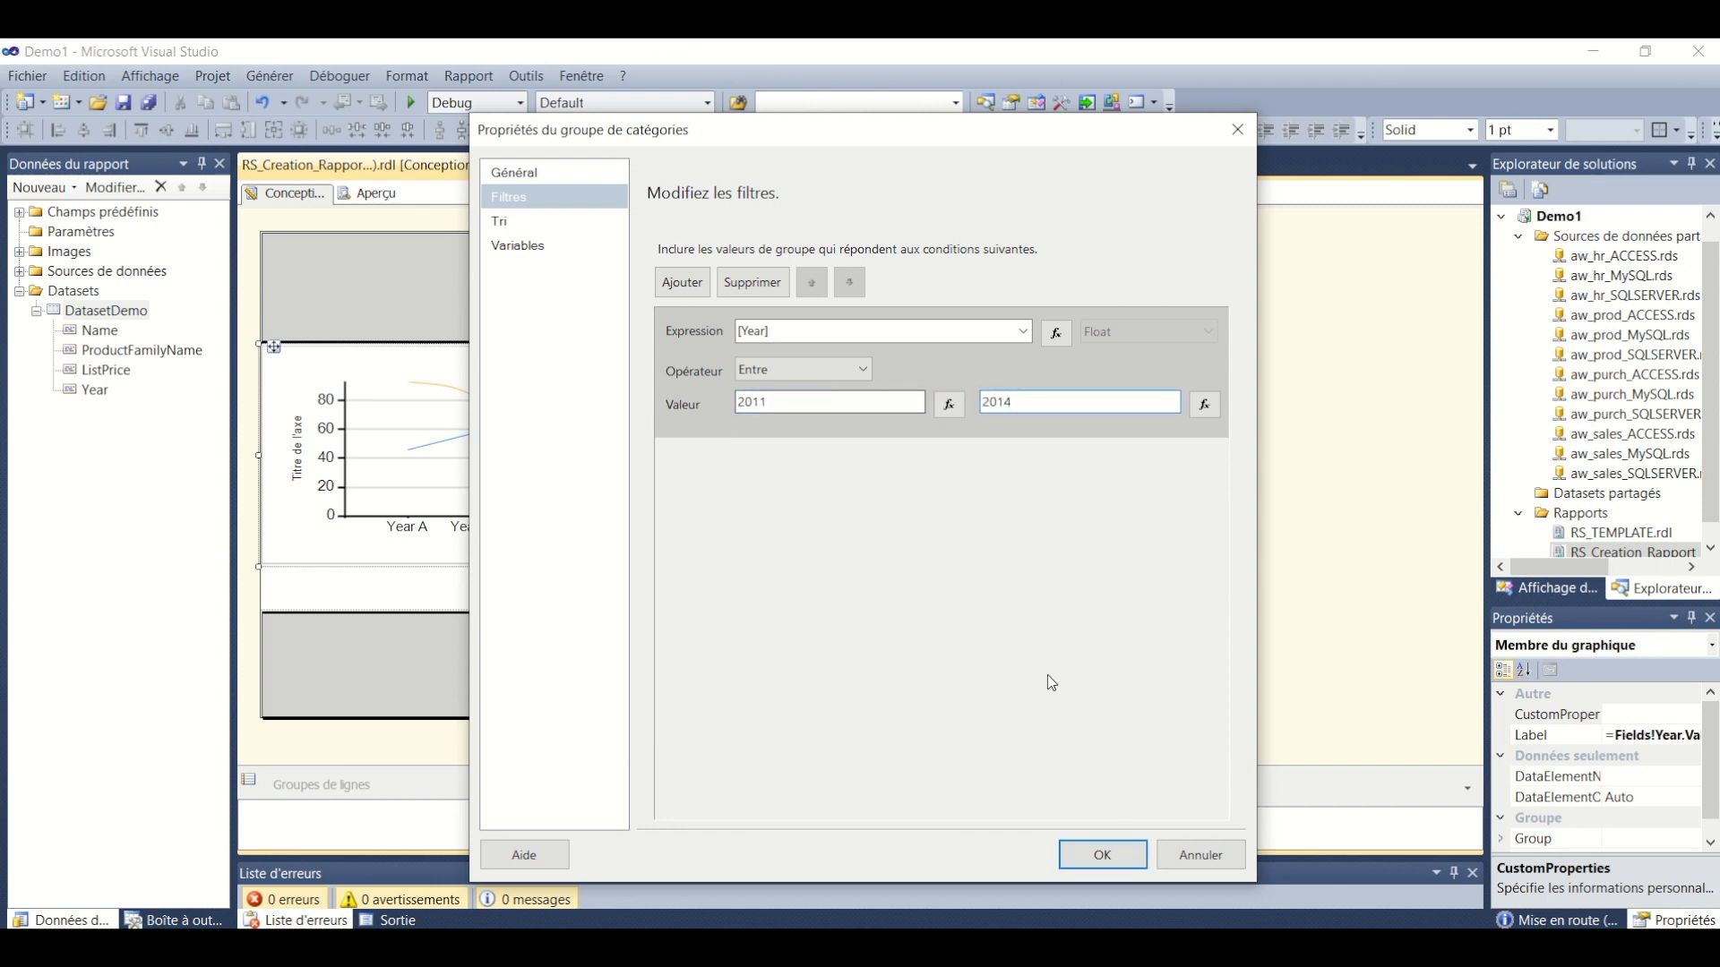
pyautogui.click(1102, 857)
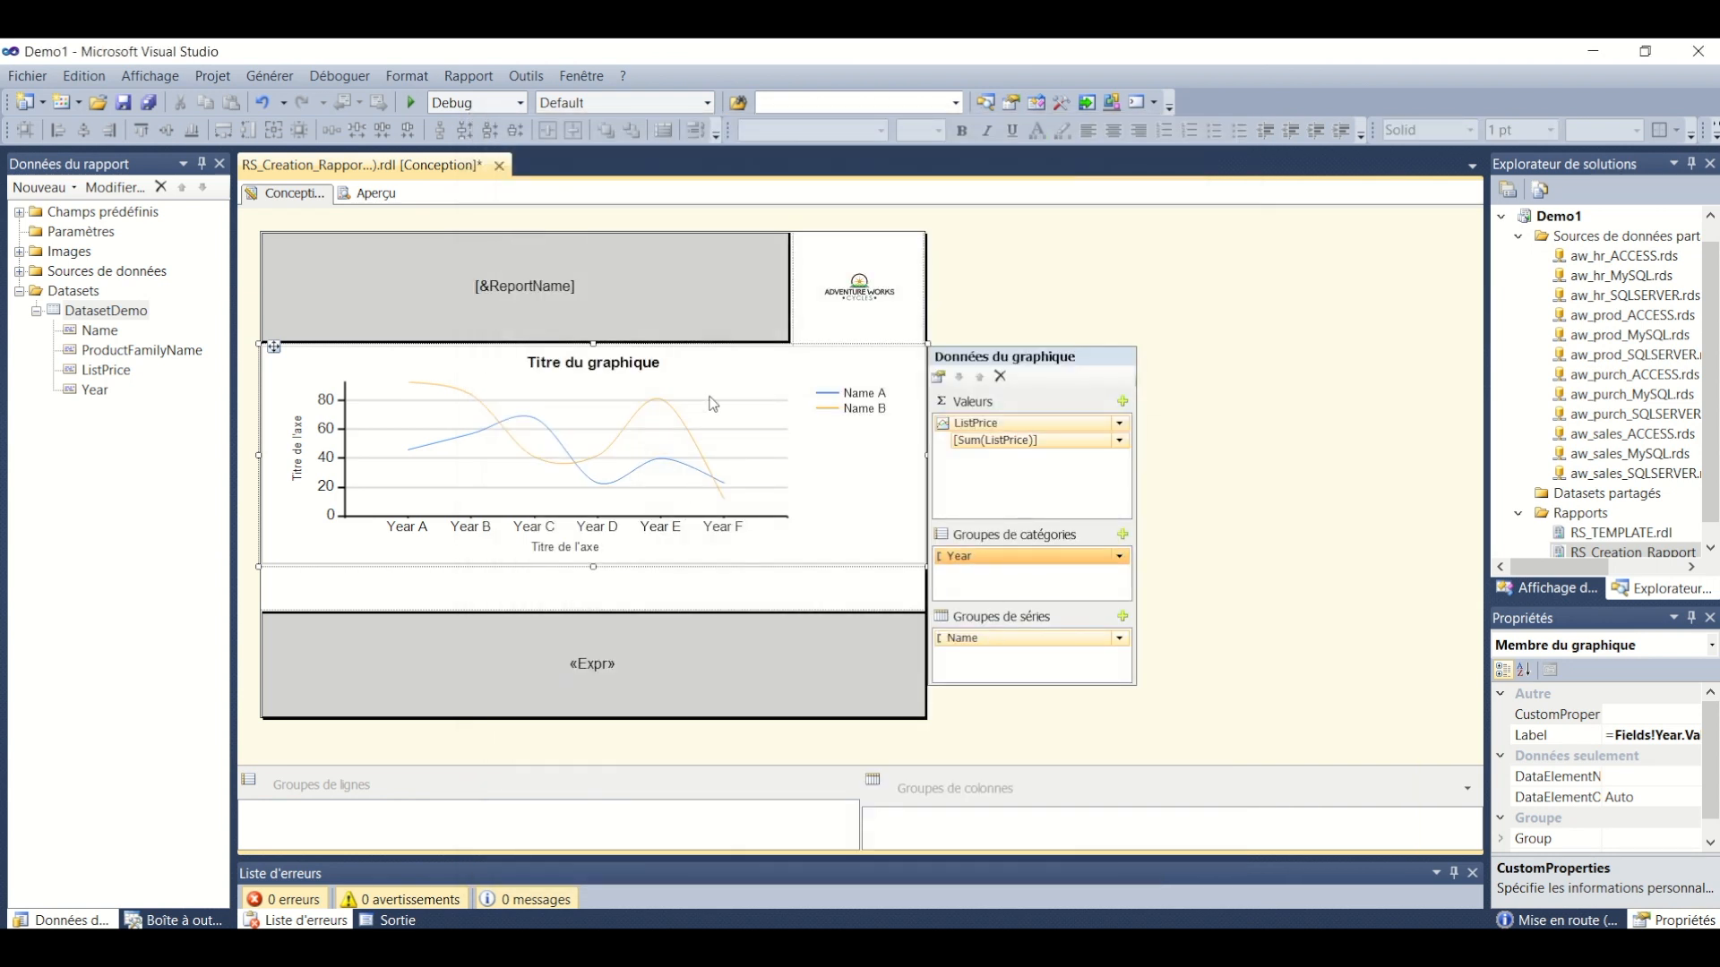
# Replace the chart title with "Evolution des prix de vente entre 2011 et 2014"
pyautogui.click(664, 368)
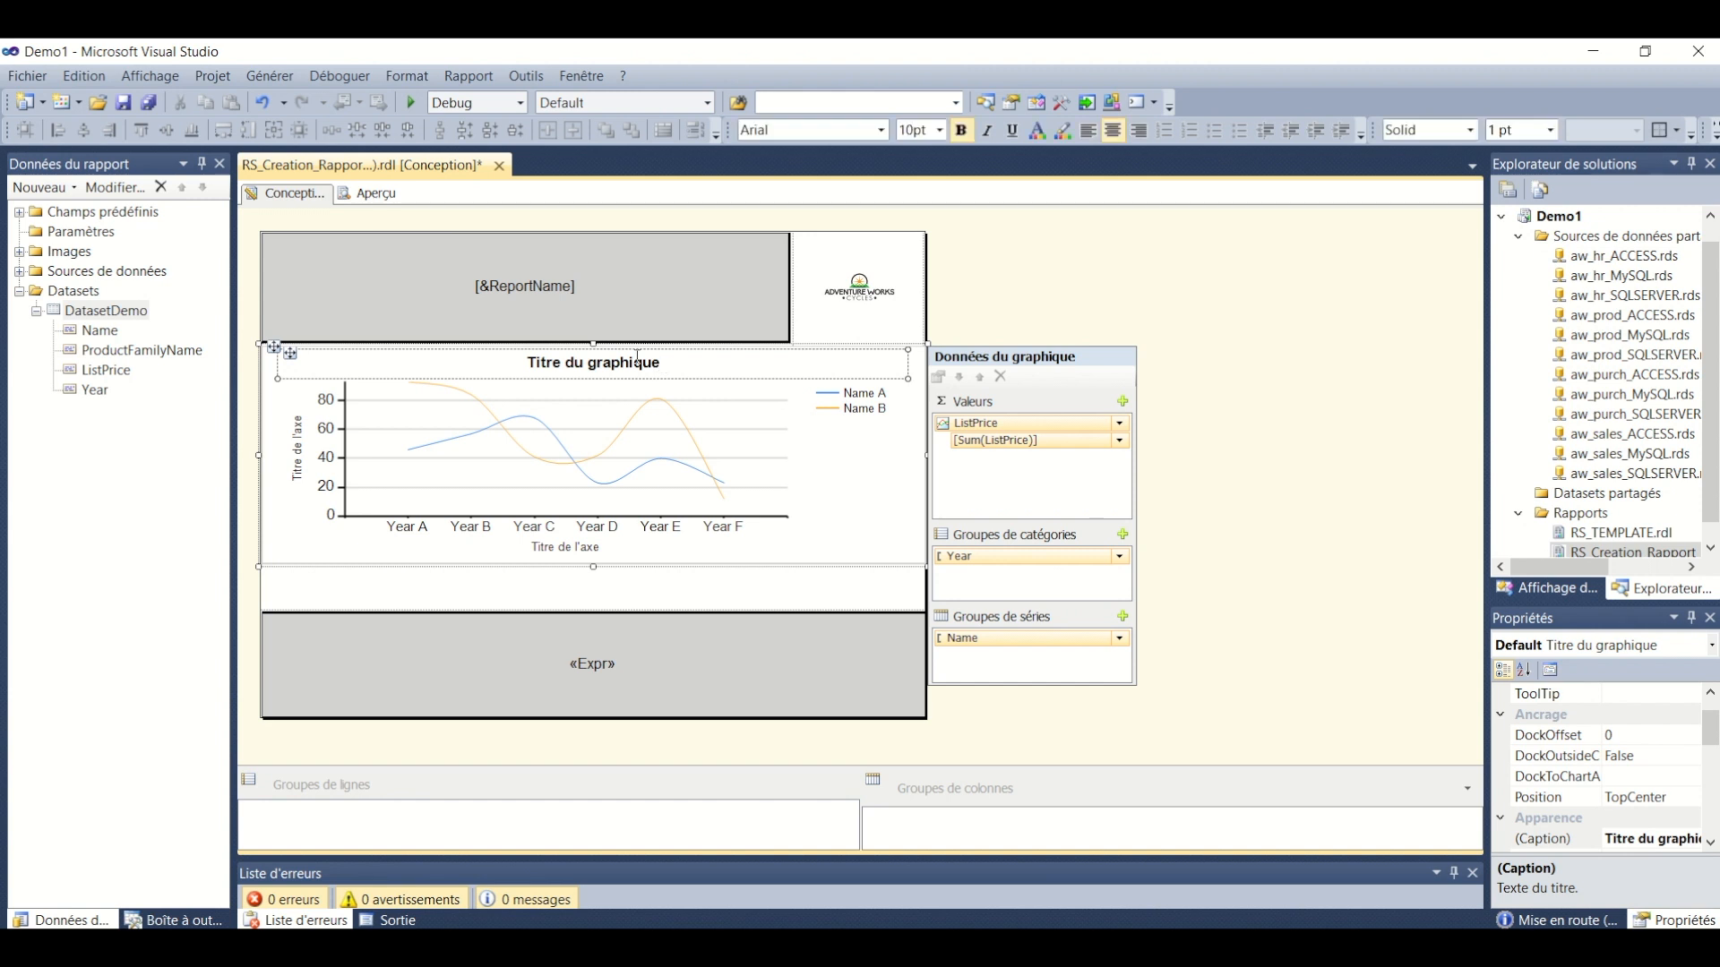
pyautogui.click(580, 356)
pyautogui.press('BackSpace')
pyautogui.press('BackSpace')
pyautogui.press('BackSpace')
pyautogui.press('BackSpace')
pyautogui.press('BackSpace')
pyautogui.press('BackSpace')
pyautogui.press('BackSpace')
pyautogui.press('BackSpace')
pyautogui.press('BackSpace')
pyautogui.press('BackSpace')
pyautogui.press('BackSpace')
pyautogui.press('BackSpace')
pyautogui.press('BackSpace')
pyautogui.press('BackSpace')
pyautogui.press('BackSpace')
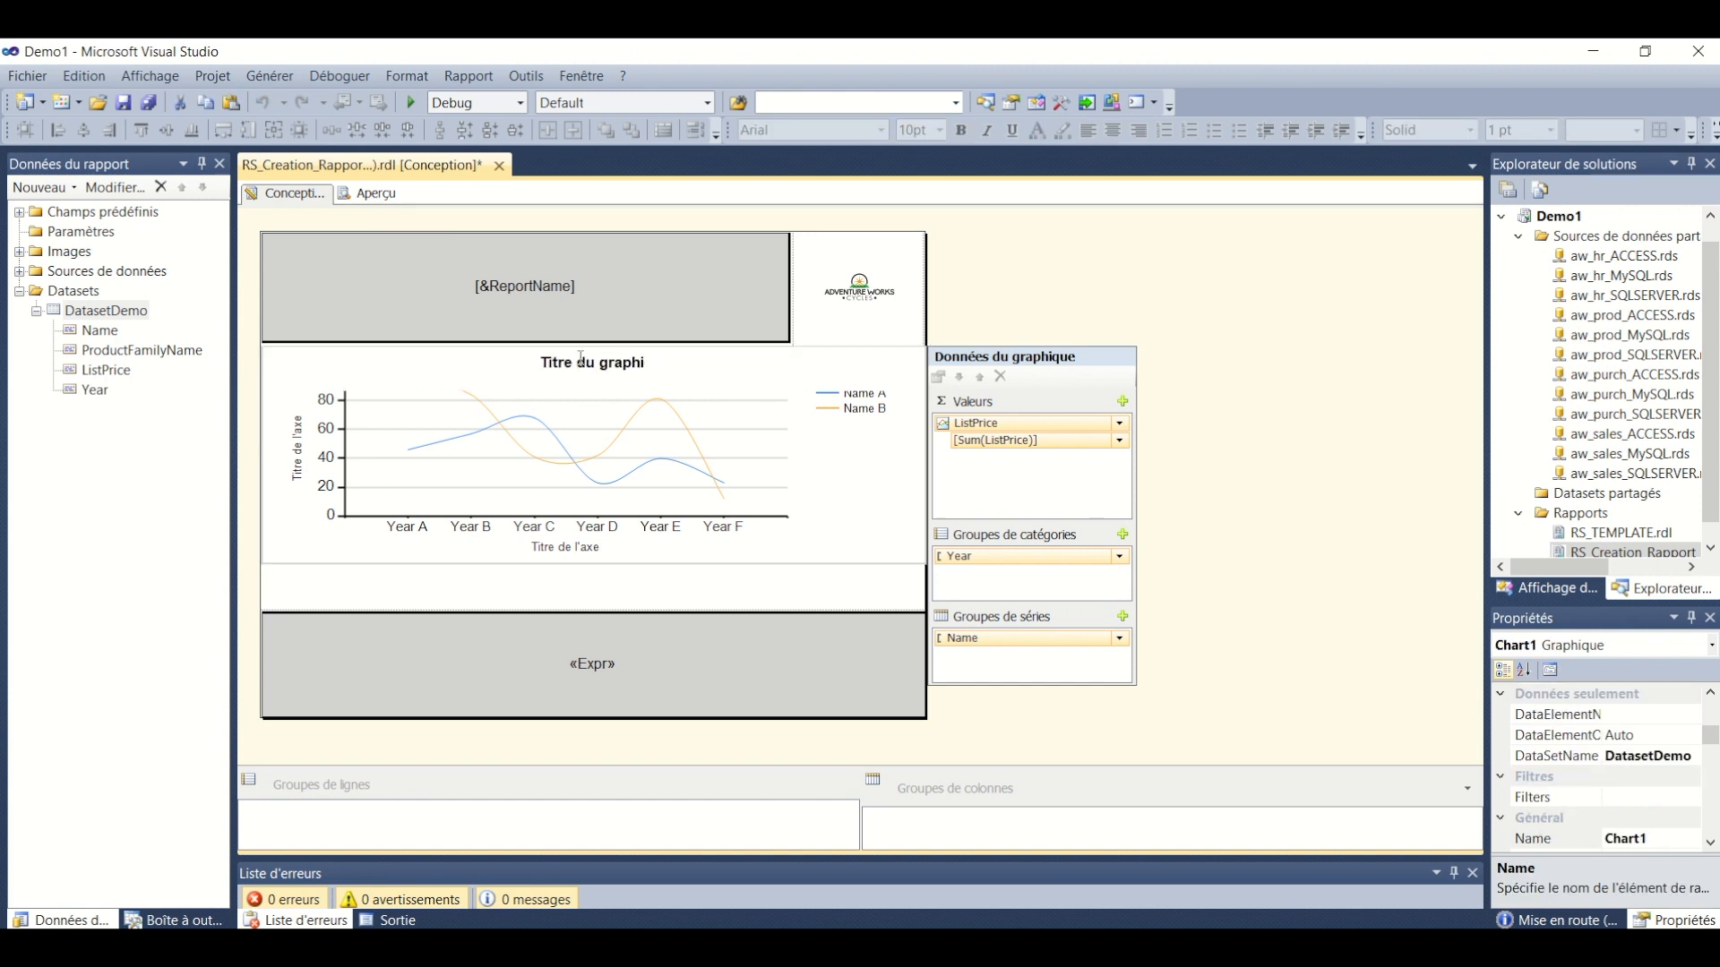
pyautogui.press('BackSpace')
pyautogui.press('BackSpace')
pyautogui.write('END')
pyautogui.press('BackSpace')
pyautogui.press('BackSpace')
pyautogui.press('BackSpace')
pyautogui.press('BackSpace')
pyautogui.write('Evolution de')
pyautogui.press('BackSpace')
pyautogui.write('des prix de vente entre 2')
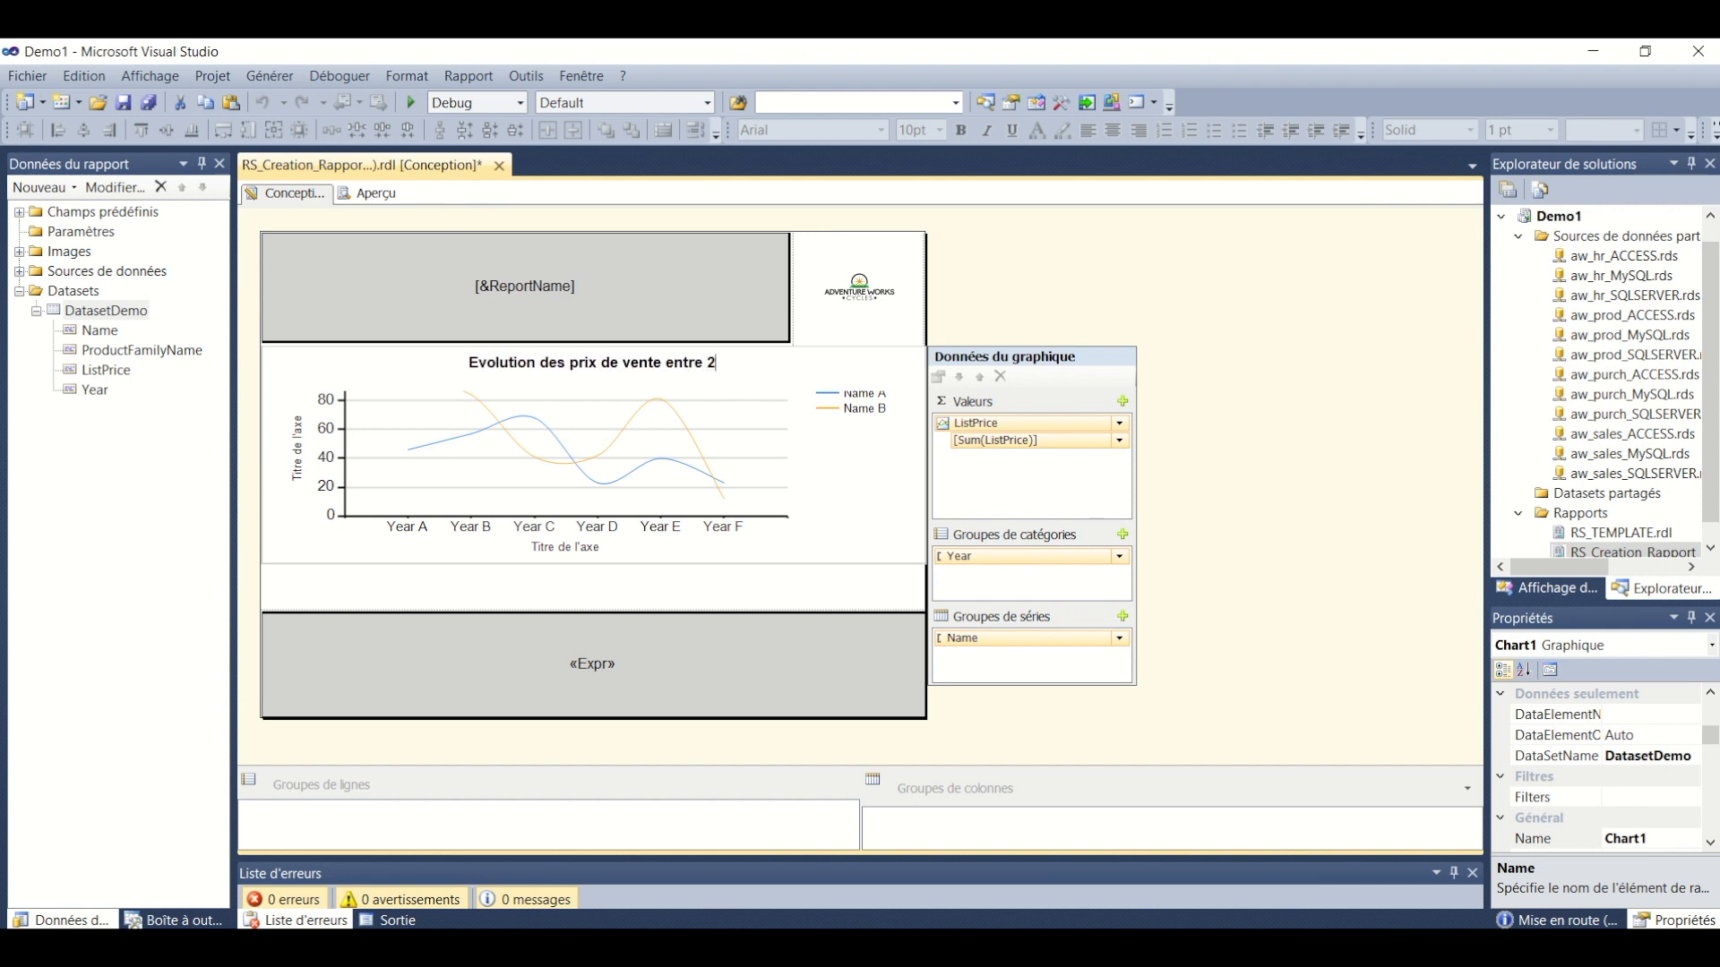
pyautogui.write('011 et 2014')
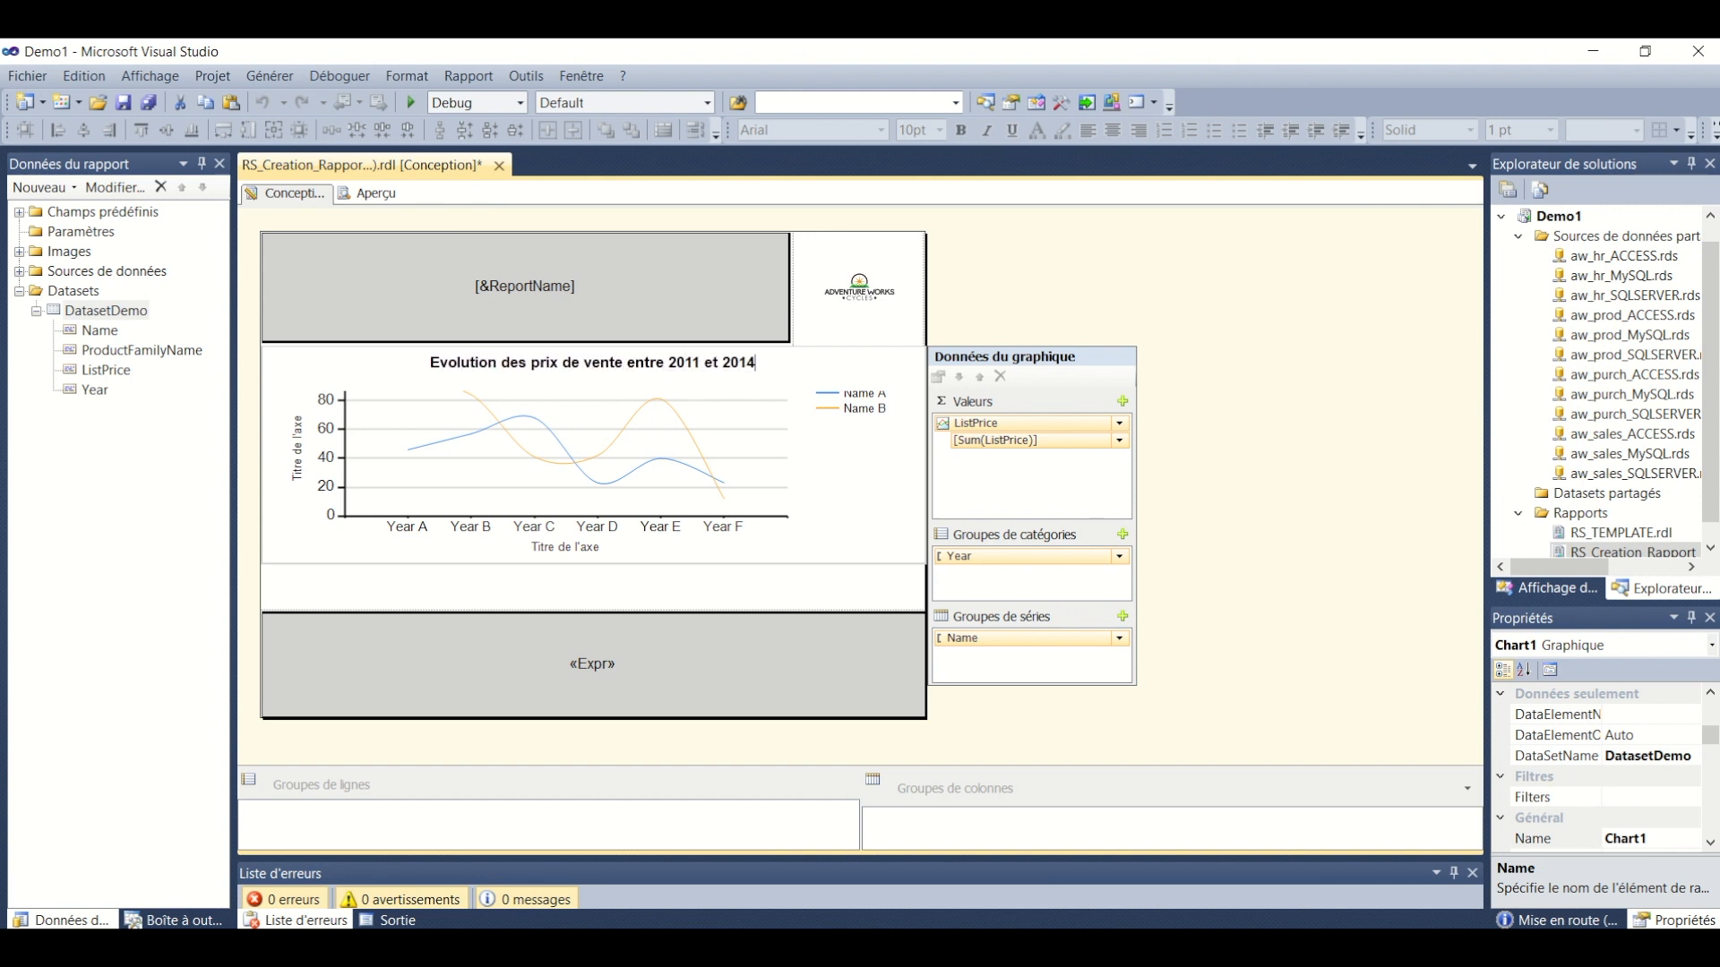
# Replace the chart's vertical axis title with "Prix de vente"
pyautogui.click(300, 452)
pyautogui.click(300, 452)
pyautogui.hotkey('ctrl', 'a')
pyautogui.press('BackSpace')
pyautogui.write('Prix de vente')
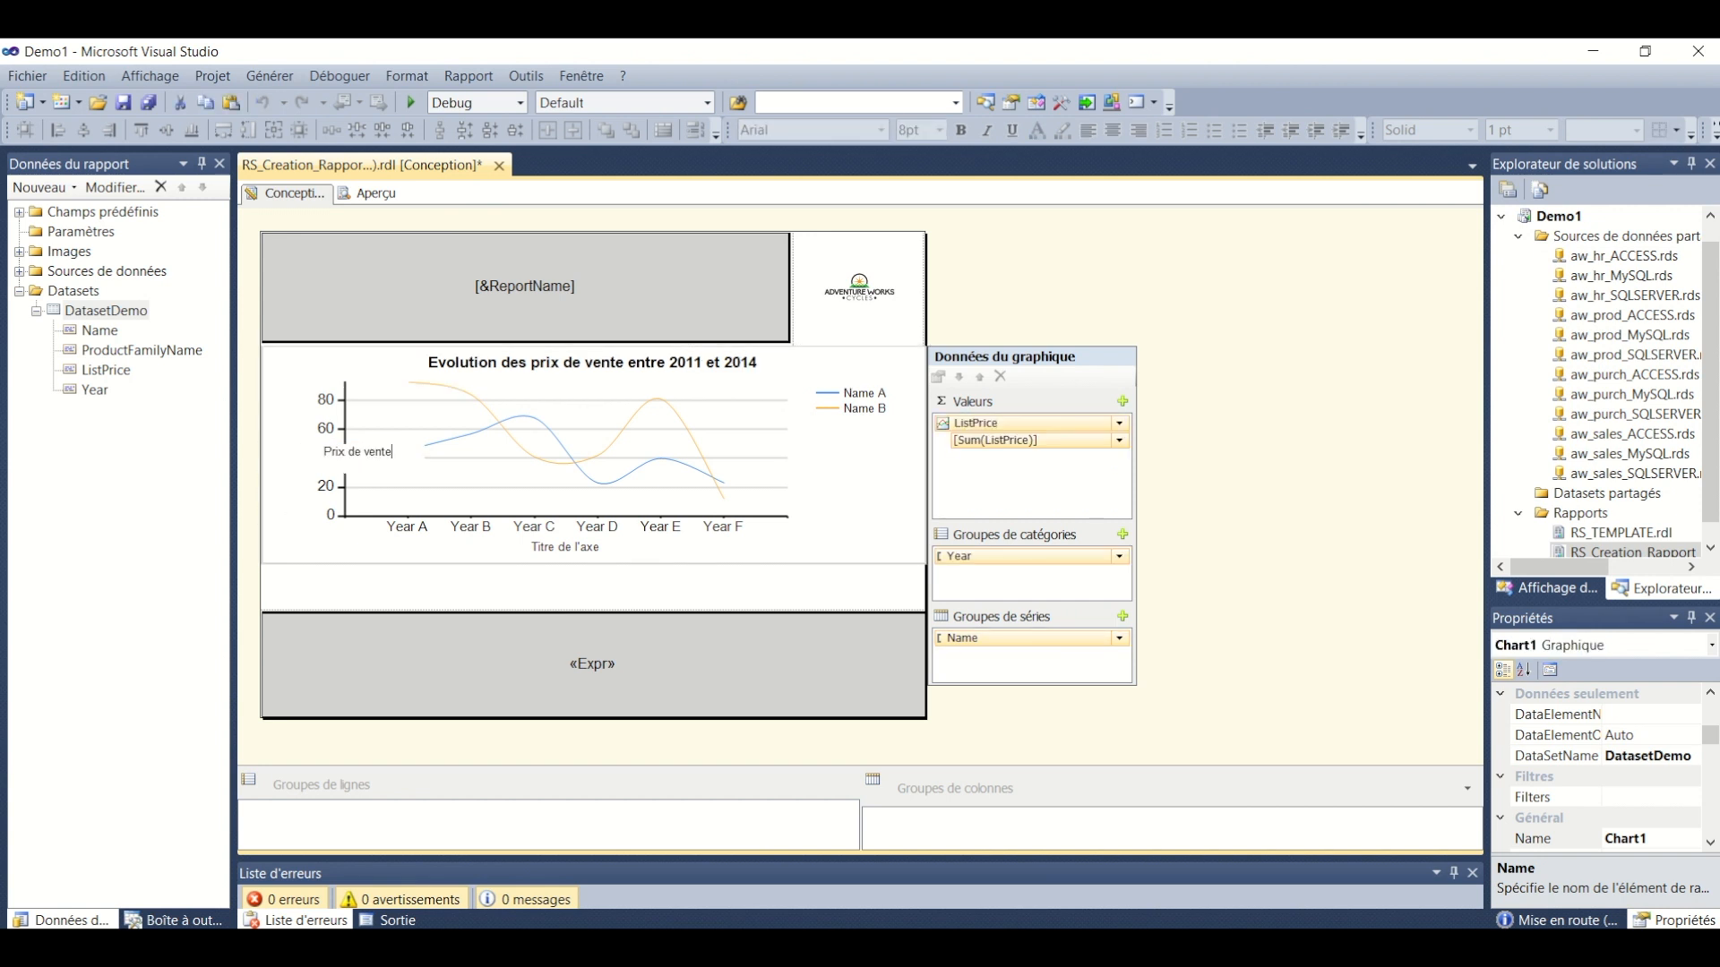
# Replace the chart's horizontal axis title with "Années"
pyautogui.click(559, 549)
pyautogui.click(616, 551)
pyautogui.moveTo(617, 551); pyautogui.dragTo(534, 563)
pyautogui.press('BackSpace')
pyautogui.write('Années')
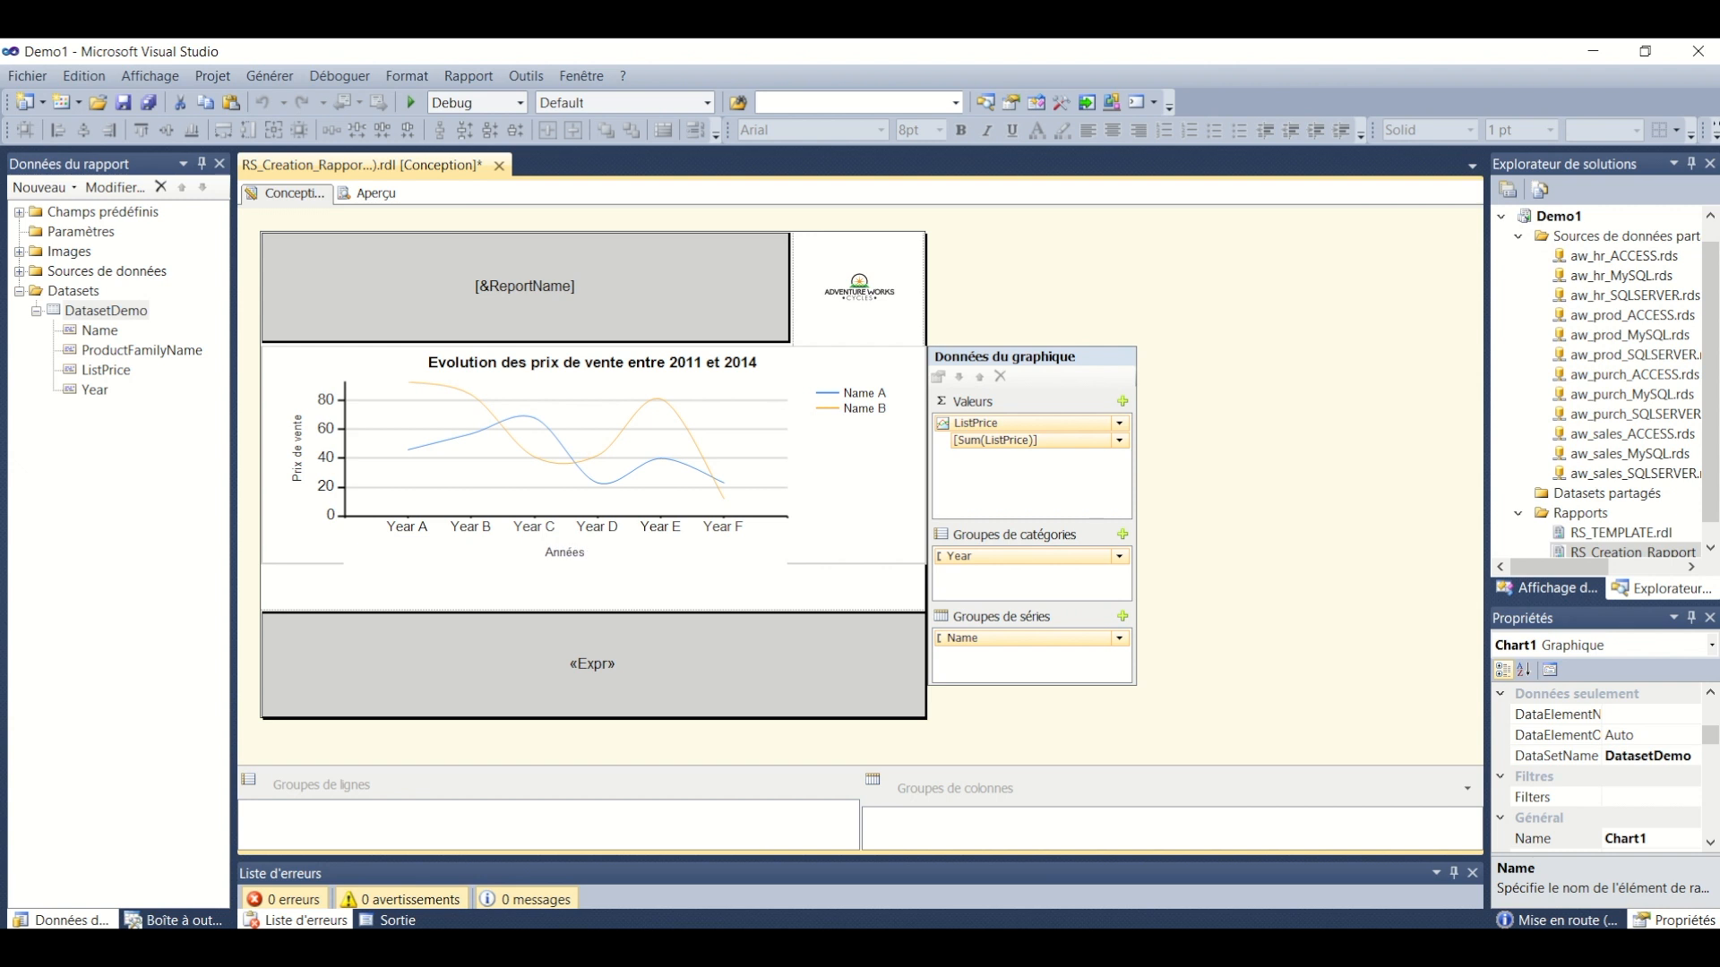
pyautogui.click(871, 541)
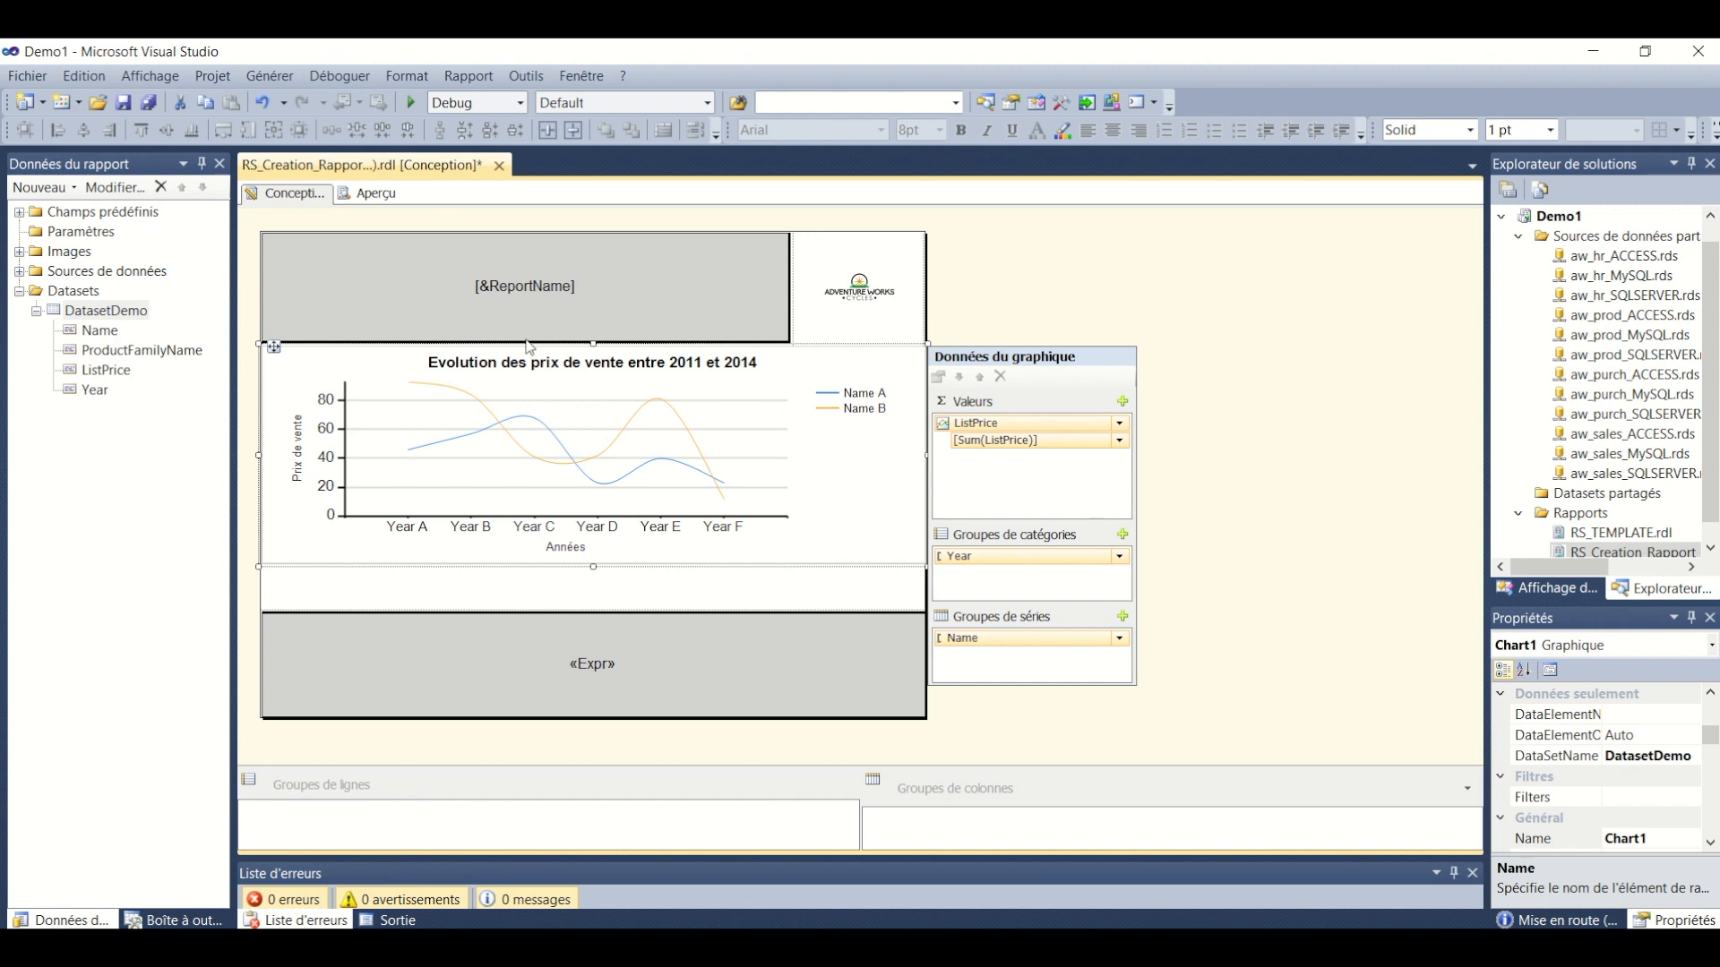
# Preview the rendered report to check the line chart, and return to the design view
pyautogui.click(376, 195)
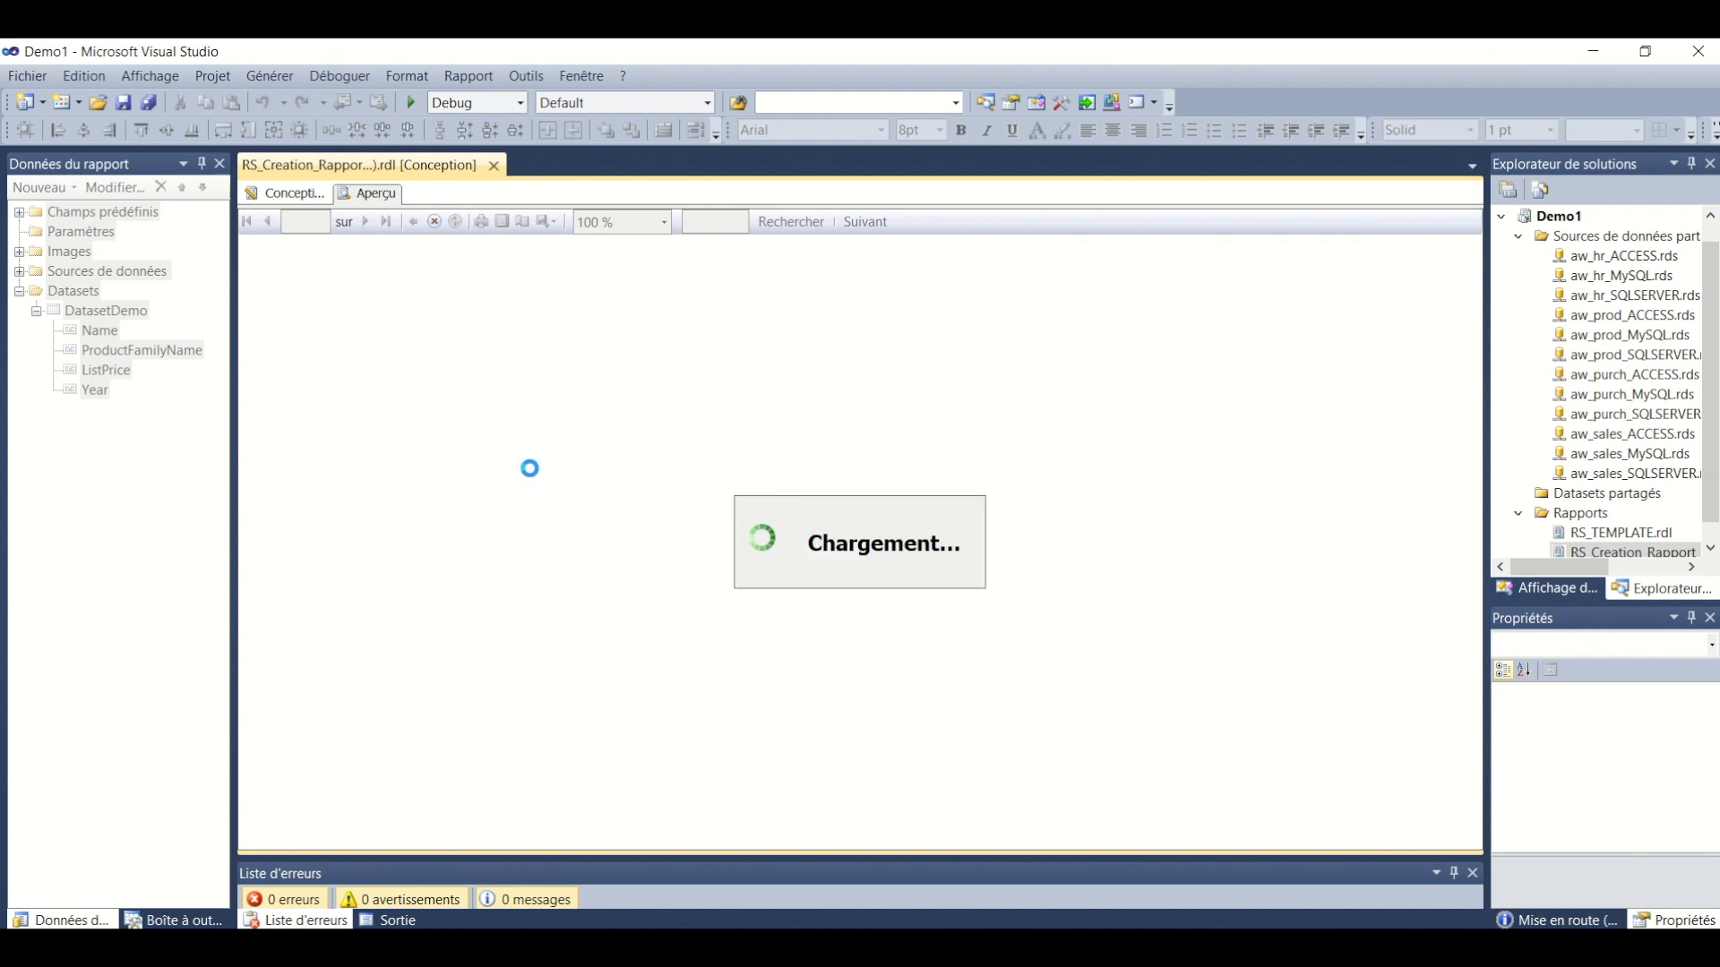
pyautogui.moveTo(750, 45)
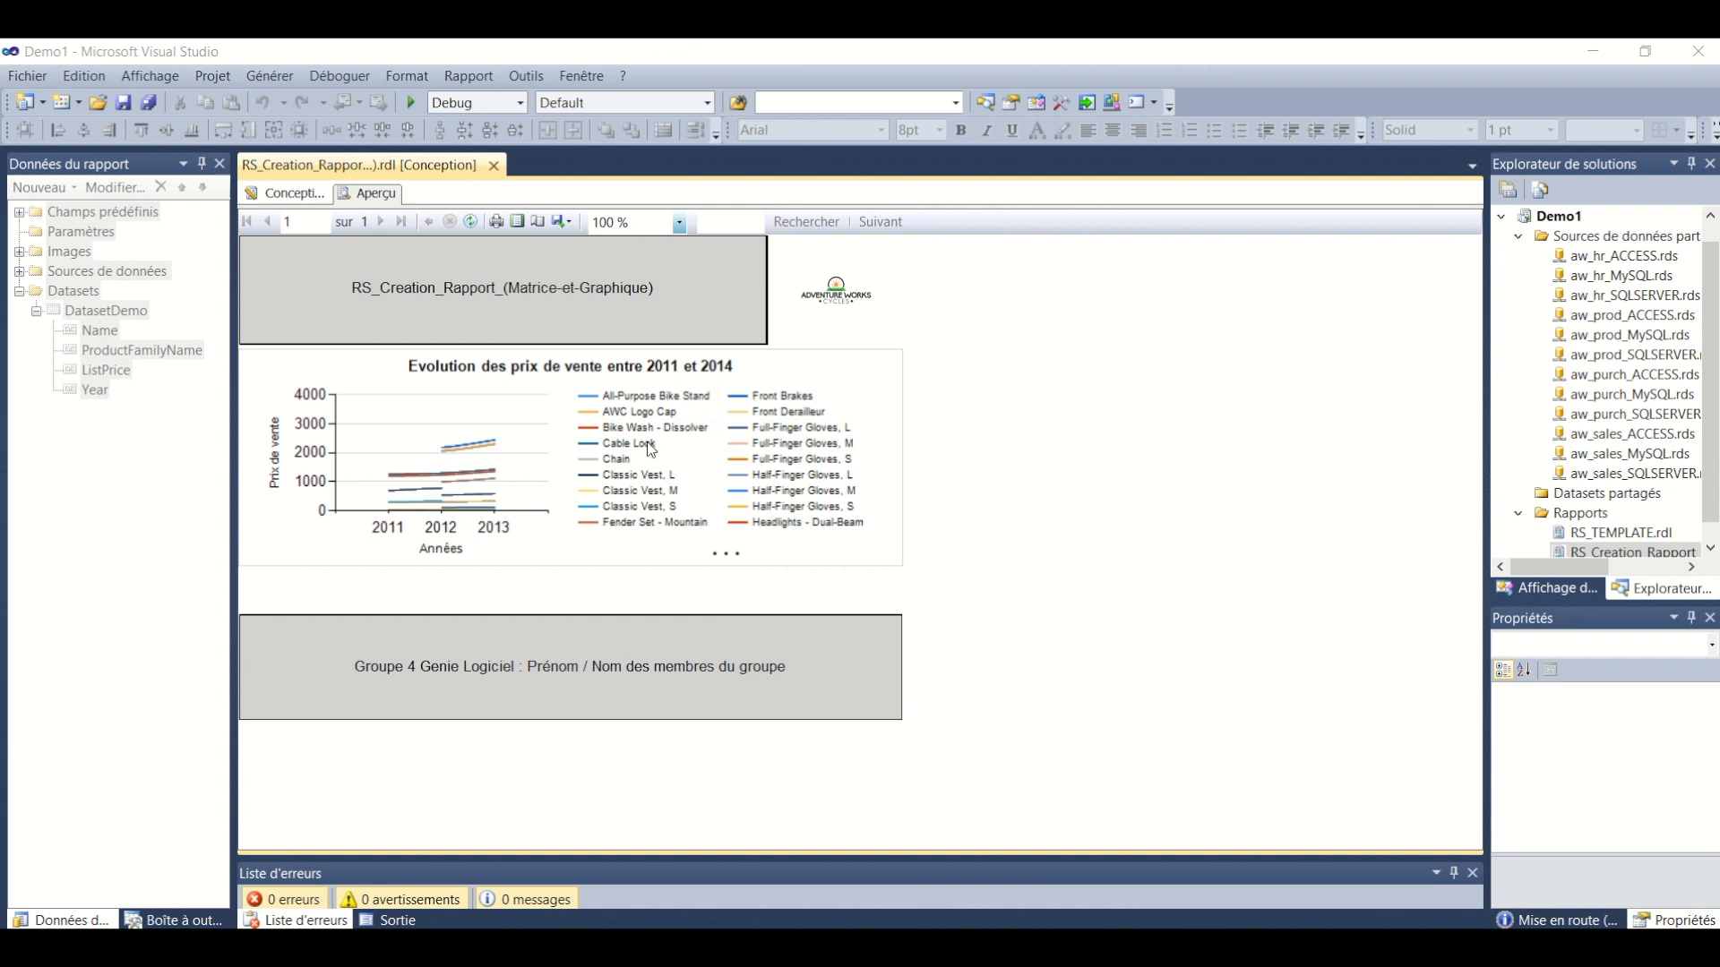
pyautogui.click(306, 194)
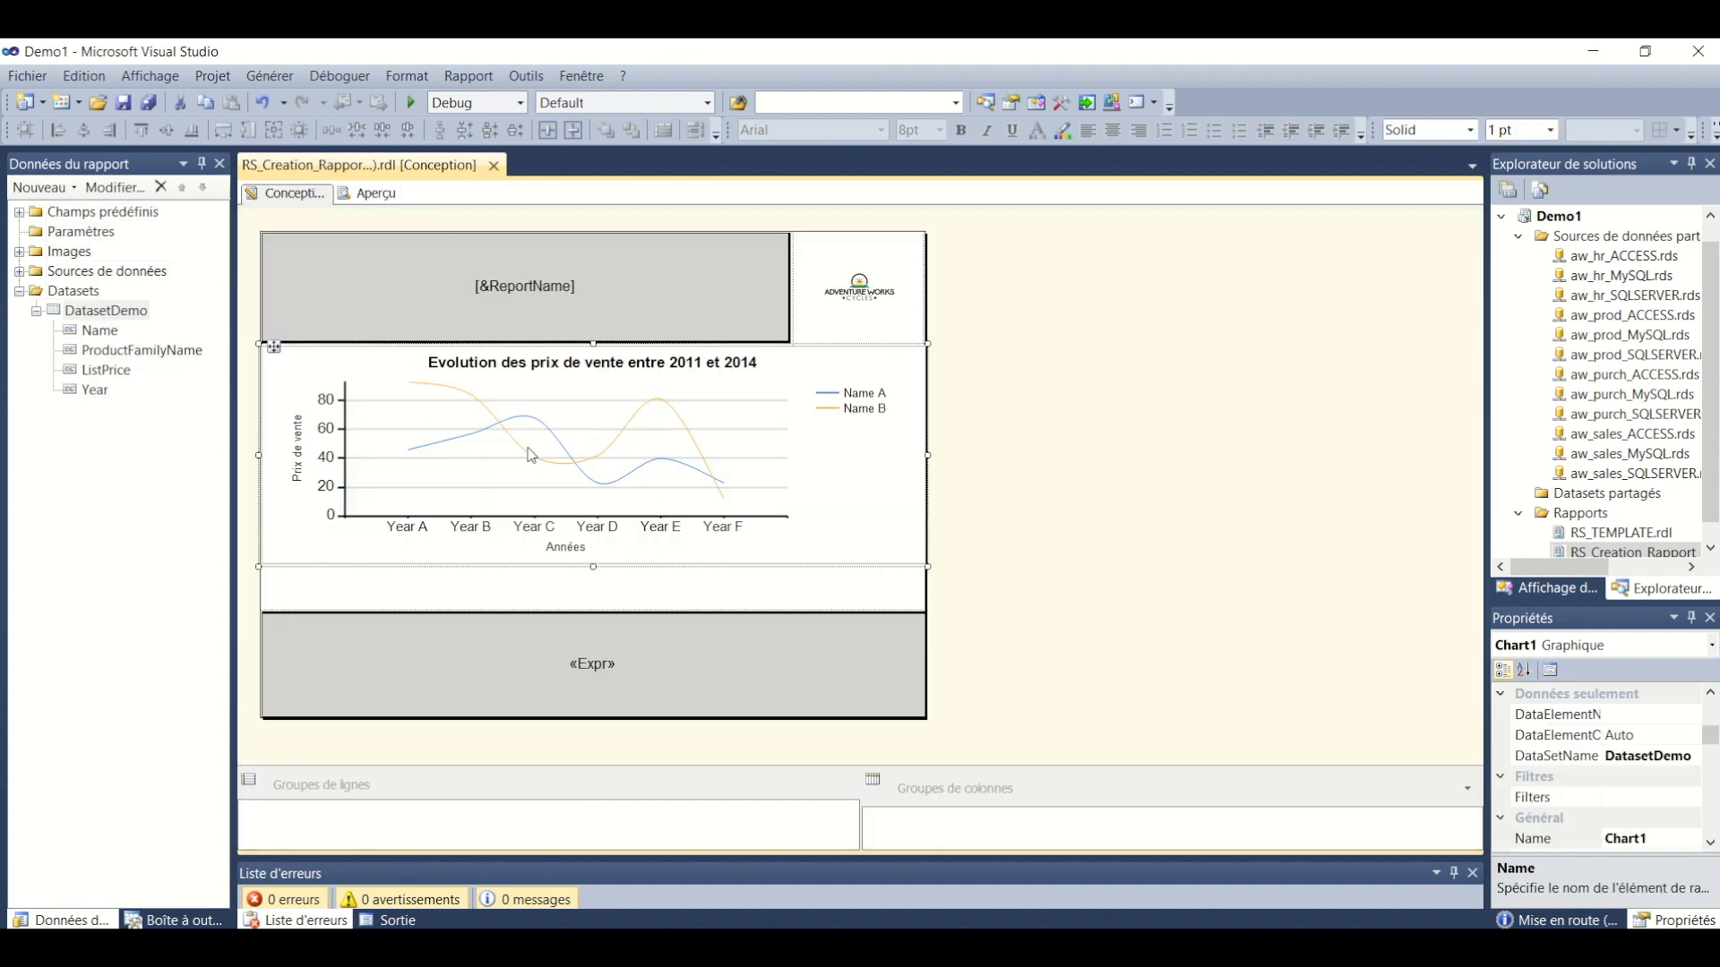
# Add a report parameter named Famille_produit
pyautogui.click(67, 232)
pyautogui.rightClick(67, 240)
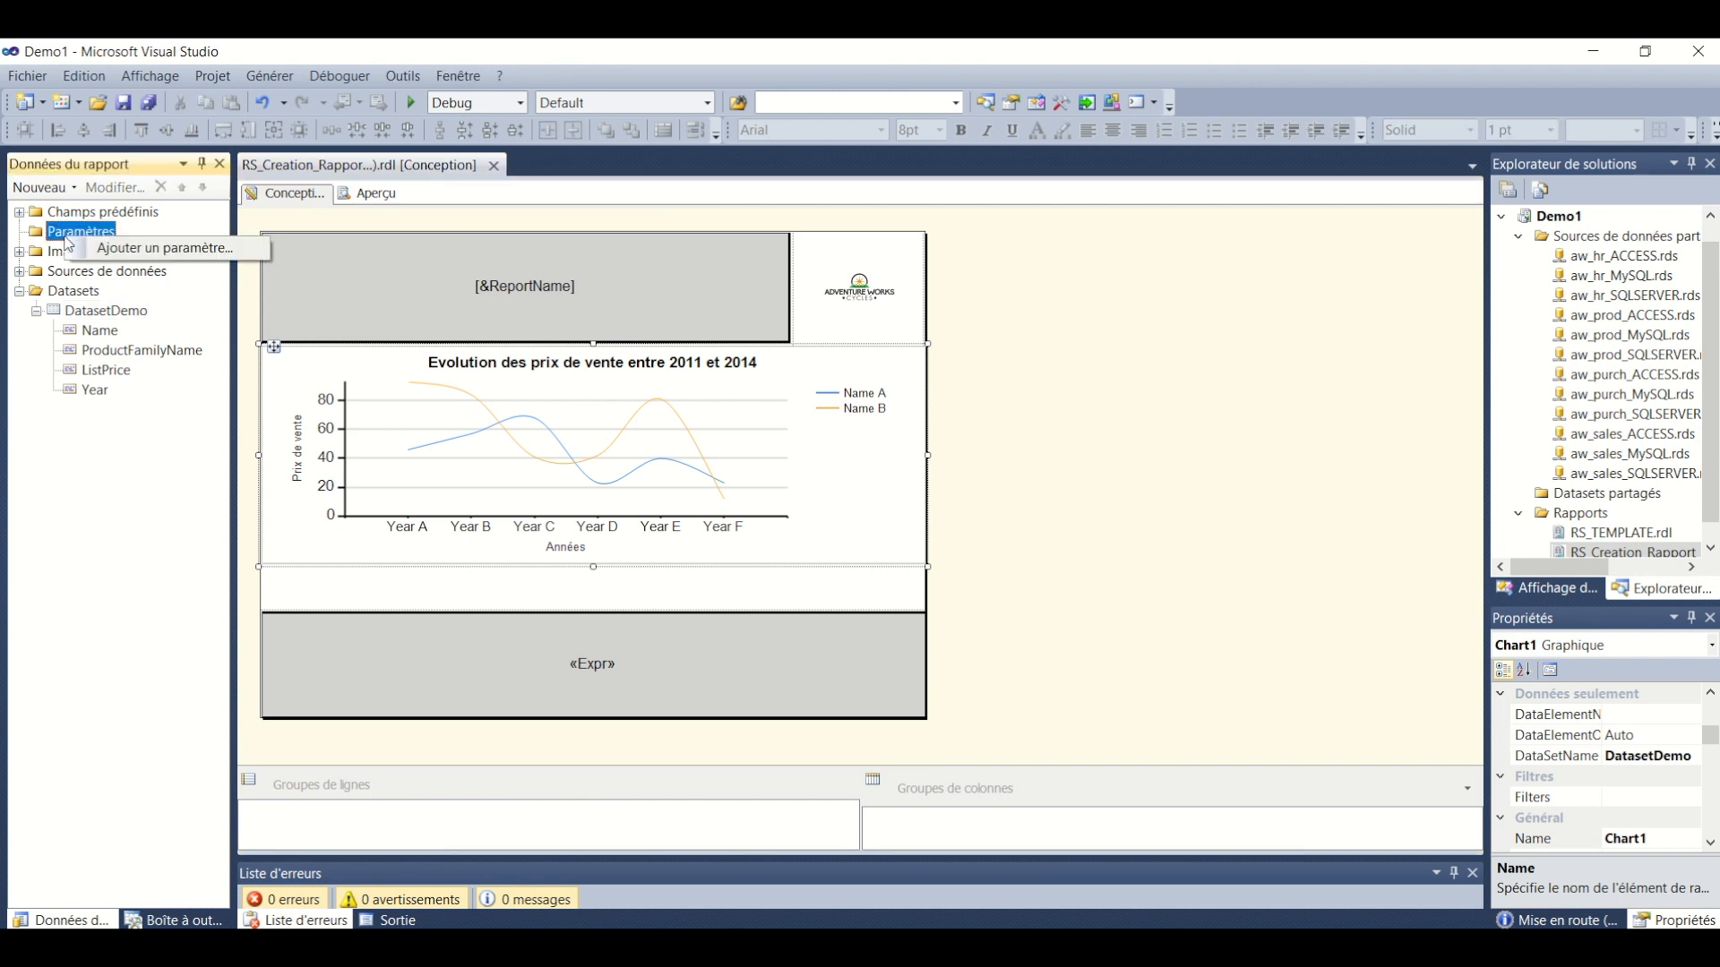
pyautogui.click(120, 252)
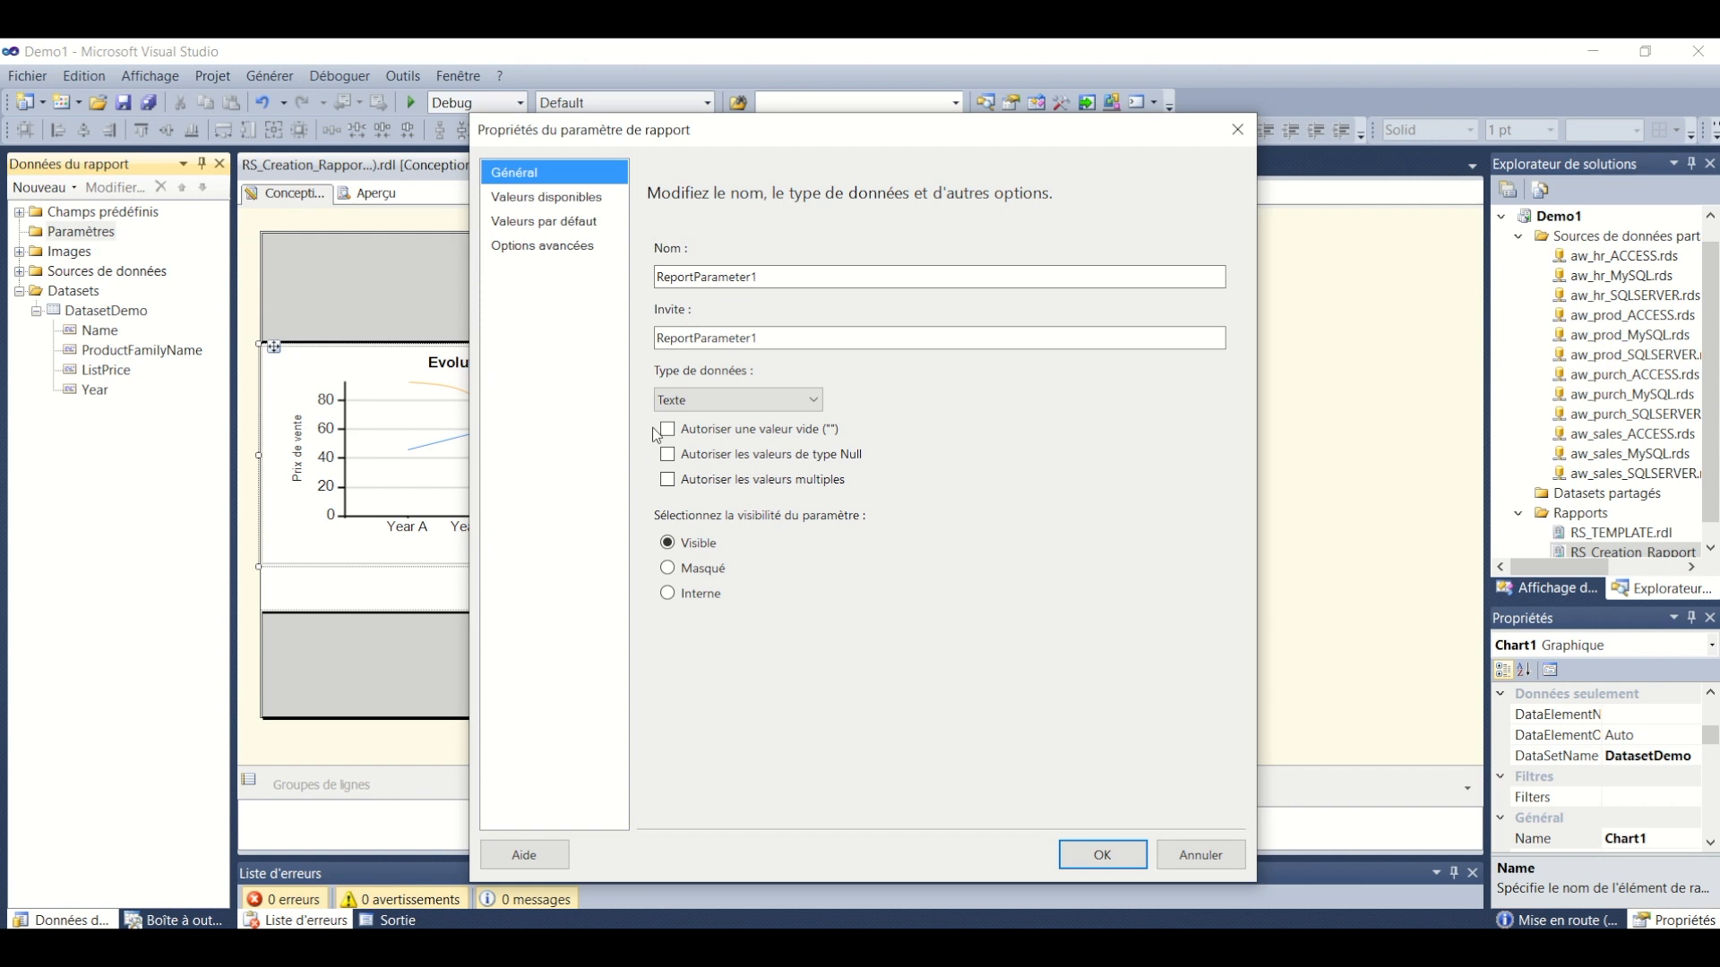
pyautogui.click(782, 285)
pyautogui.doubleClick(782, 285)
pyautogui.press('BackSpace')
pyautogui.write('Famille_produ')
# Set the parameter's prompt to "Sélectionner la famille de produit"
pyautogui.moveTo(761, 338); pyautogui.dragTo(654, 338)
pyautogui.write('Fai')
pyautogui.press('BackSpace')
pyautogui.press('BackSpace')
pyautogui.press('BackSpace')
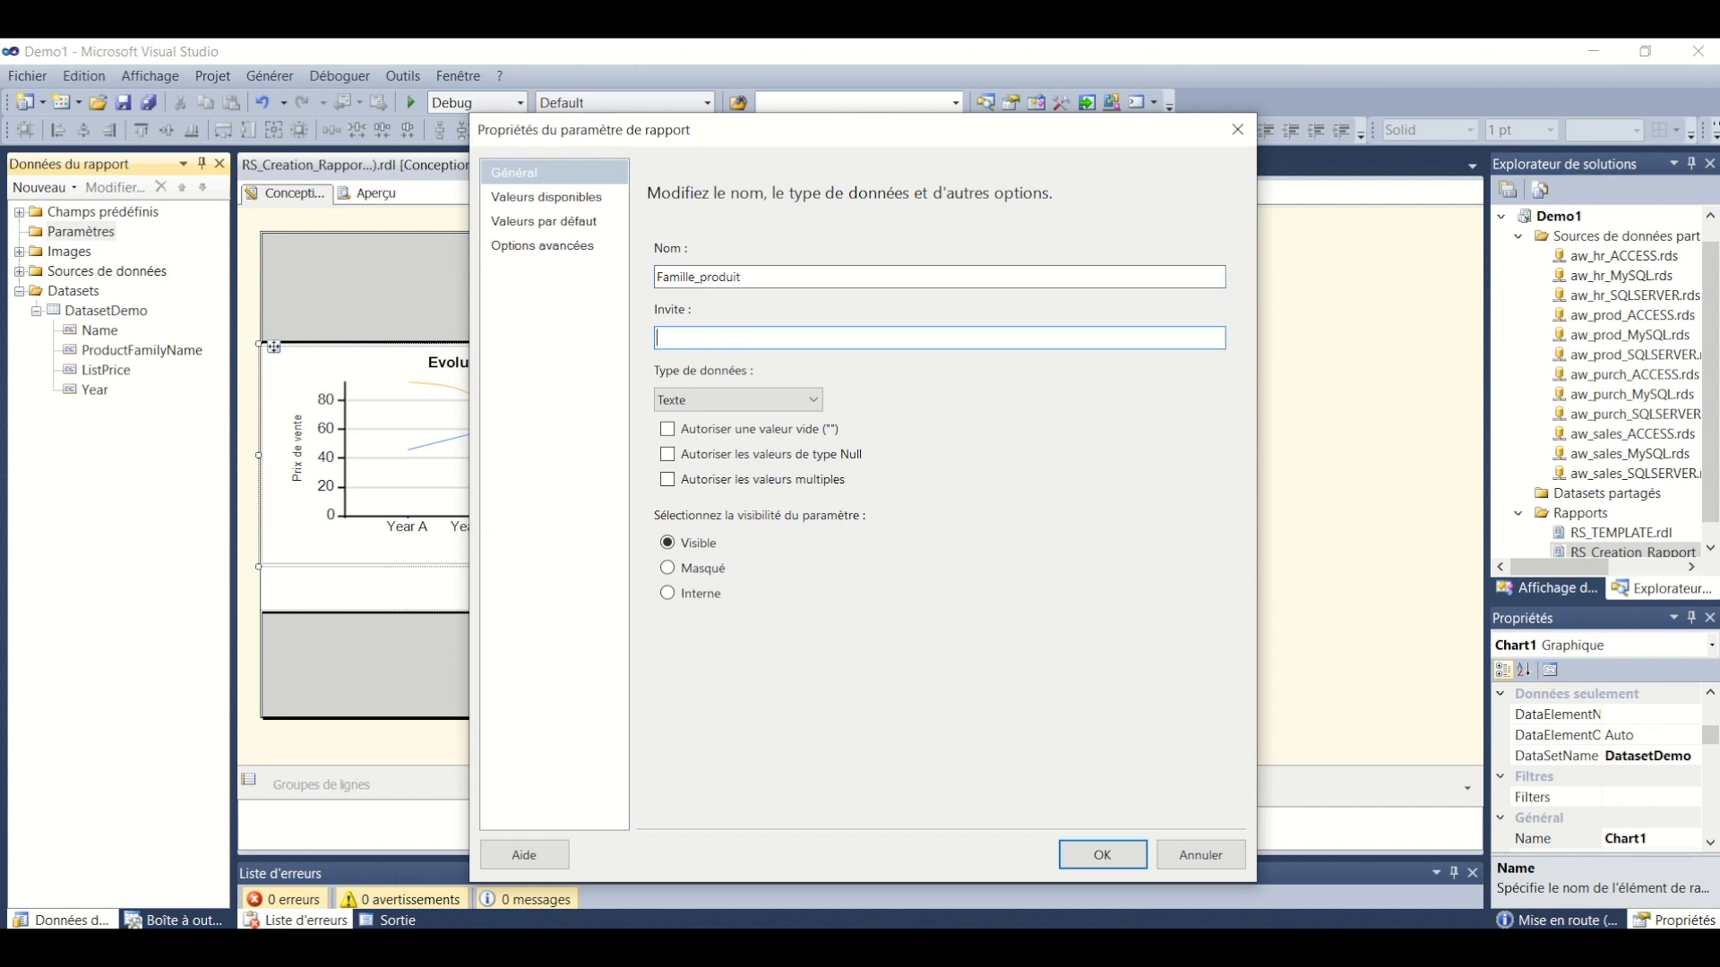
pyautogui.write('Sélectionner la famille de produit')
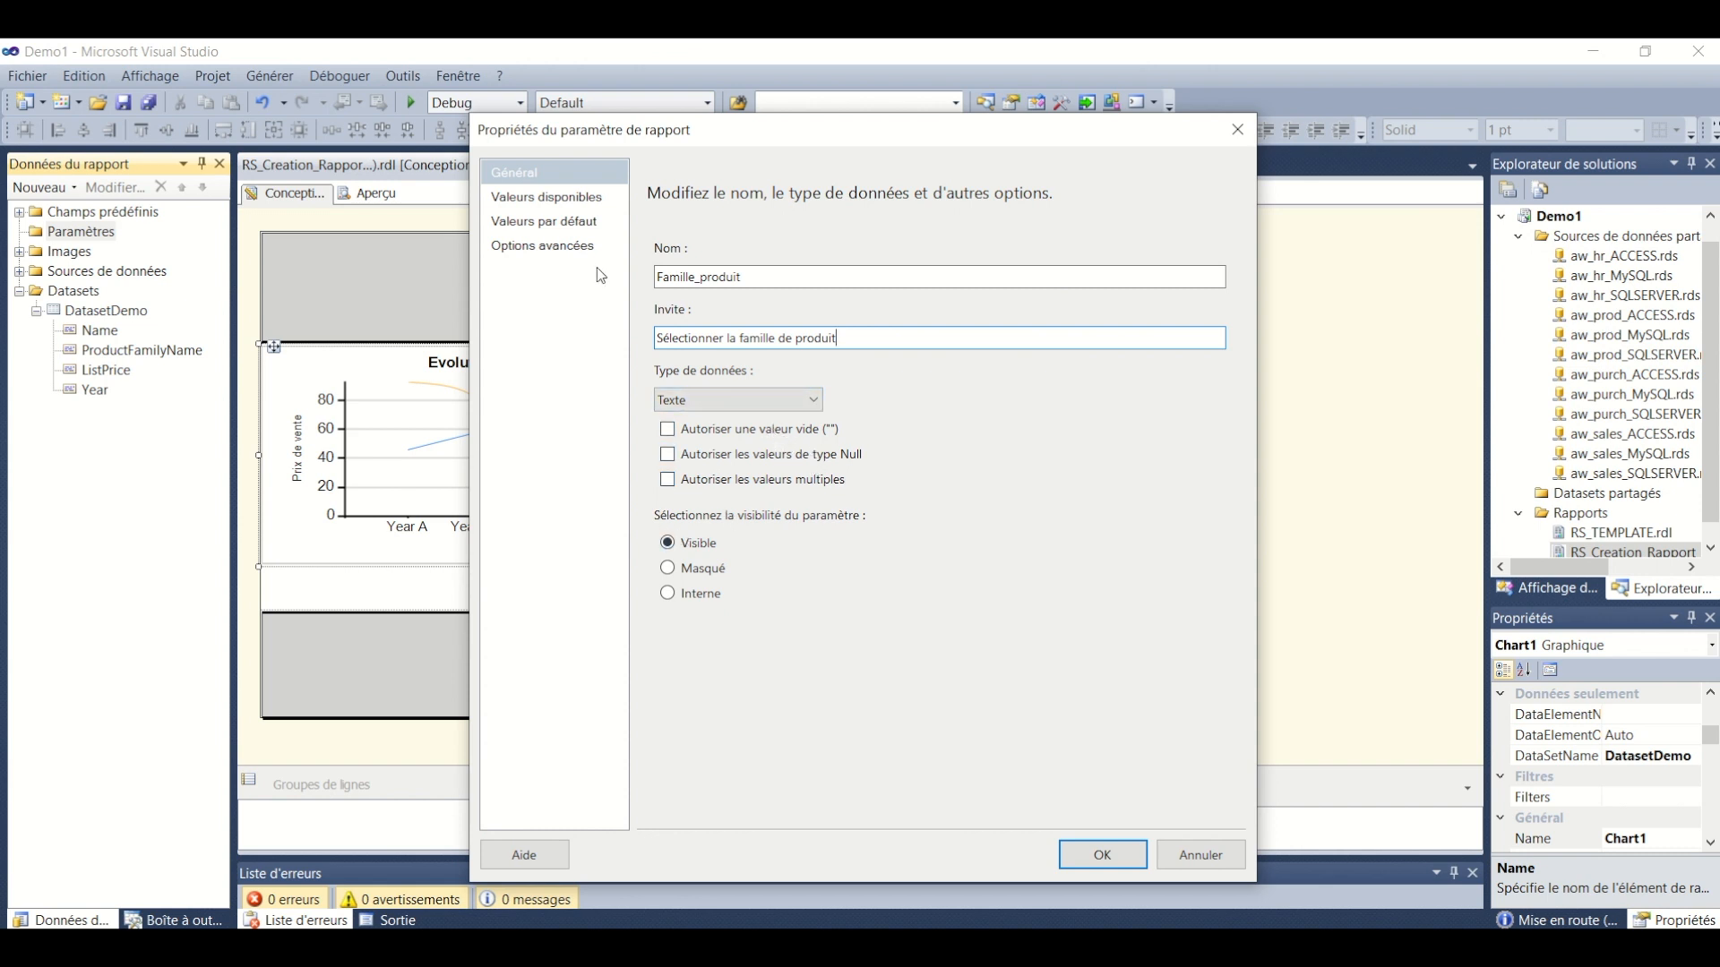
# Specify the parameter's available values manually, adding Accessories as the label and value of the first entry
pyautogui.click(548, 197)
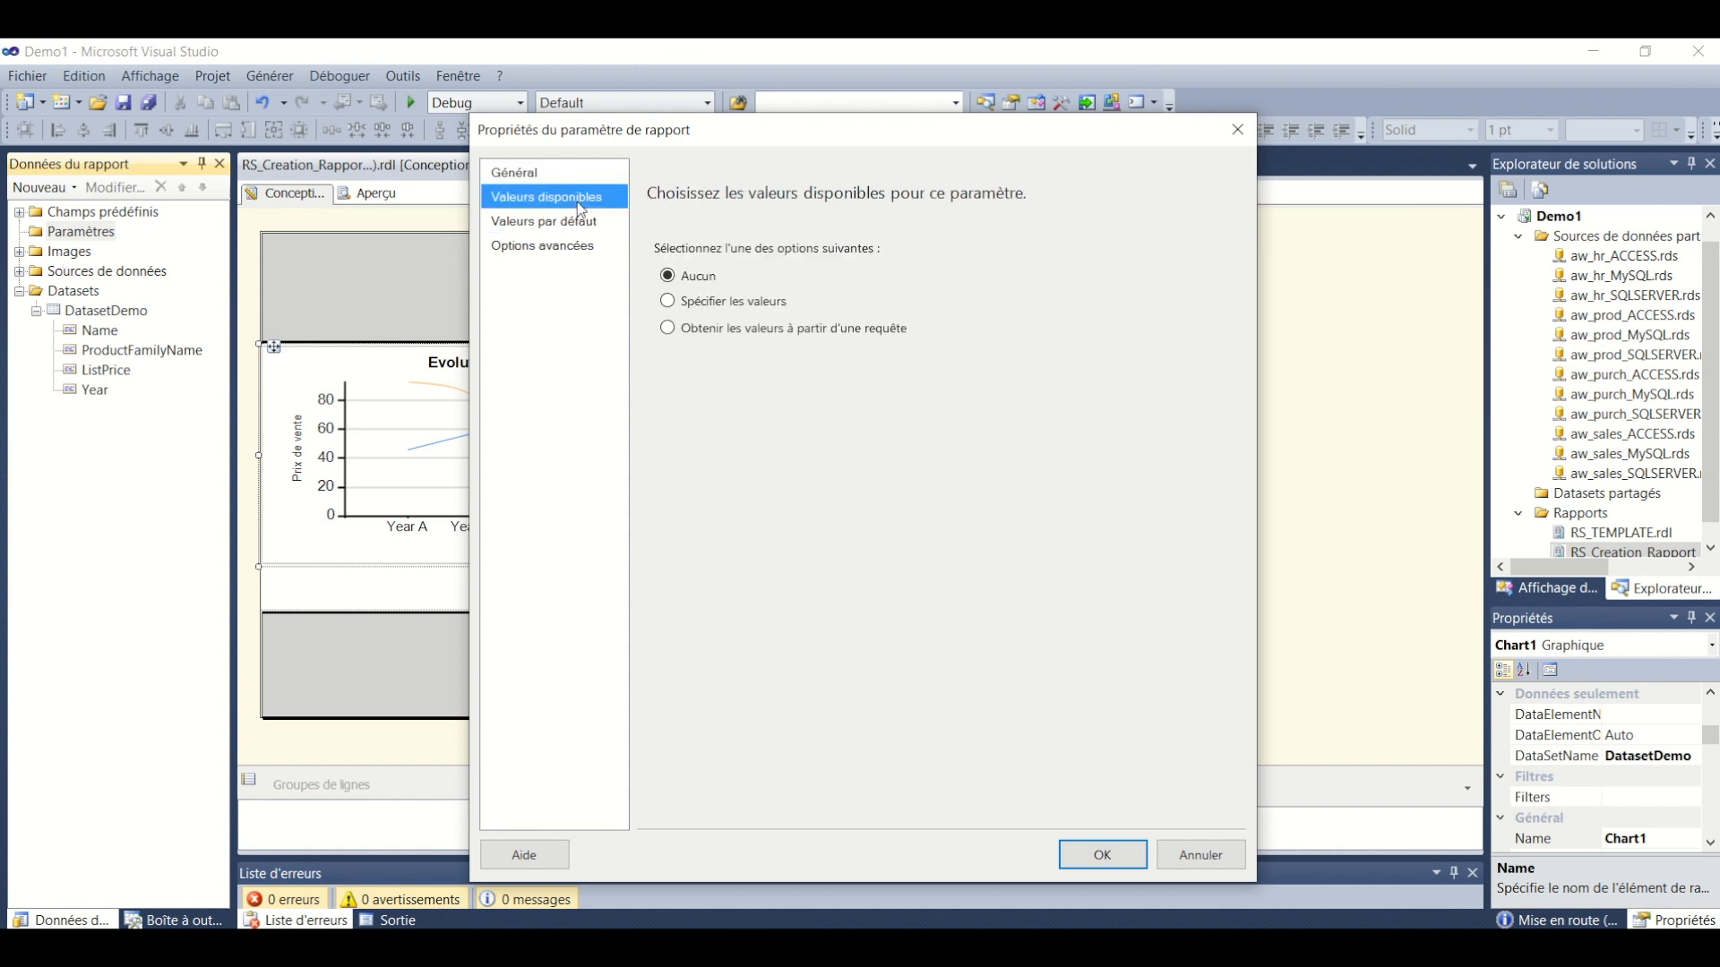
pyautogui.click(761, 303)
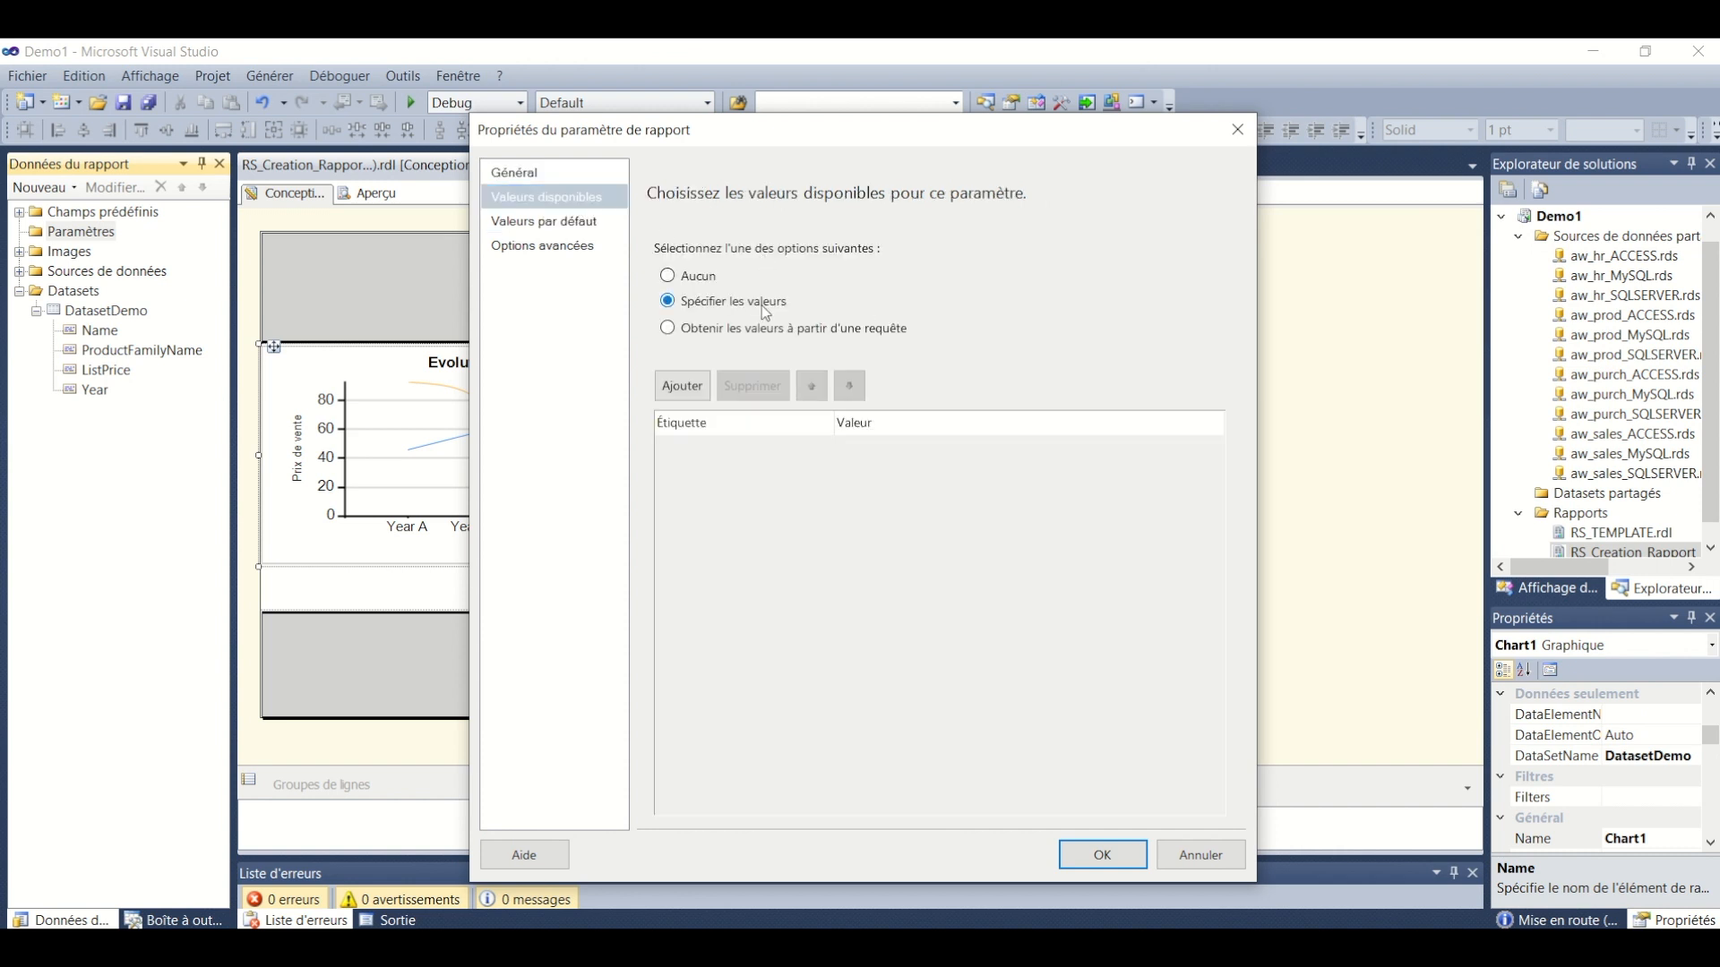
pyautogui.click(681, 386)
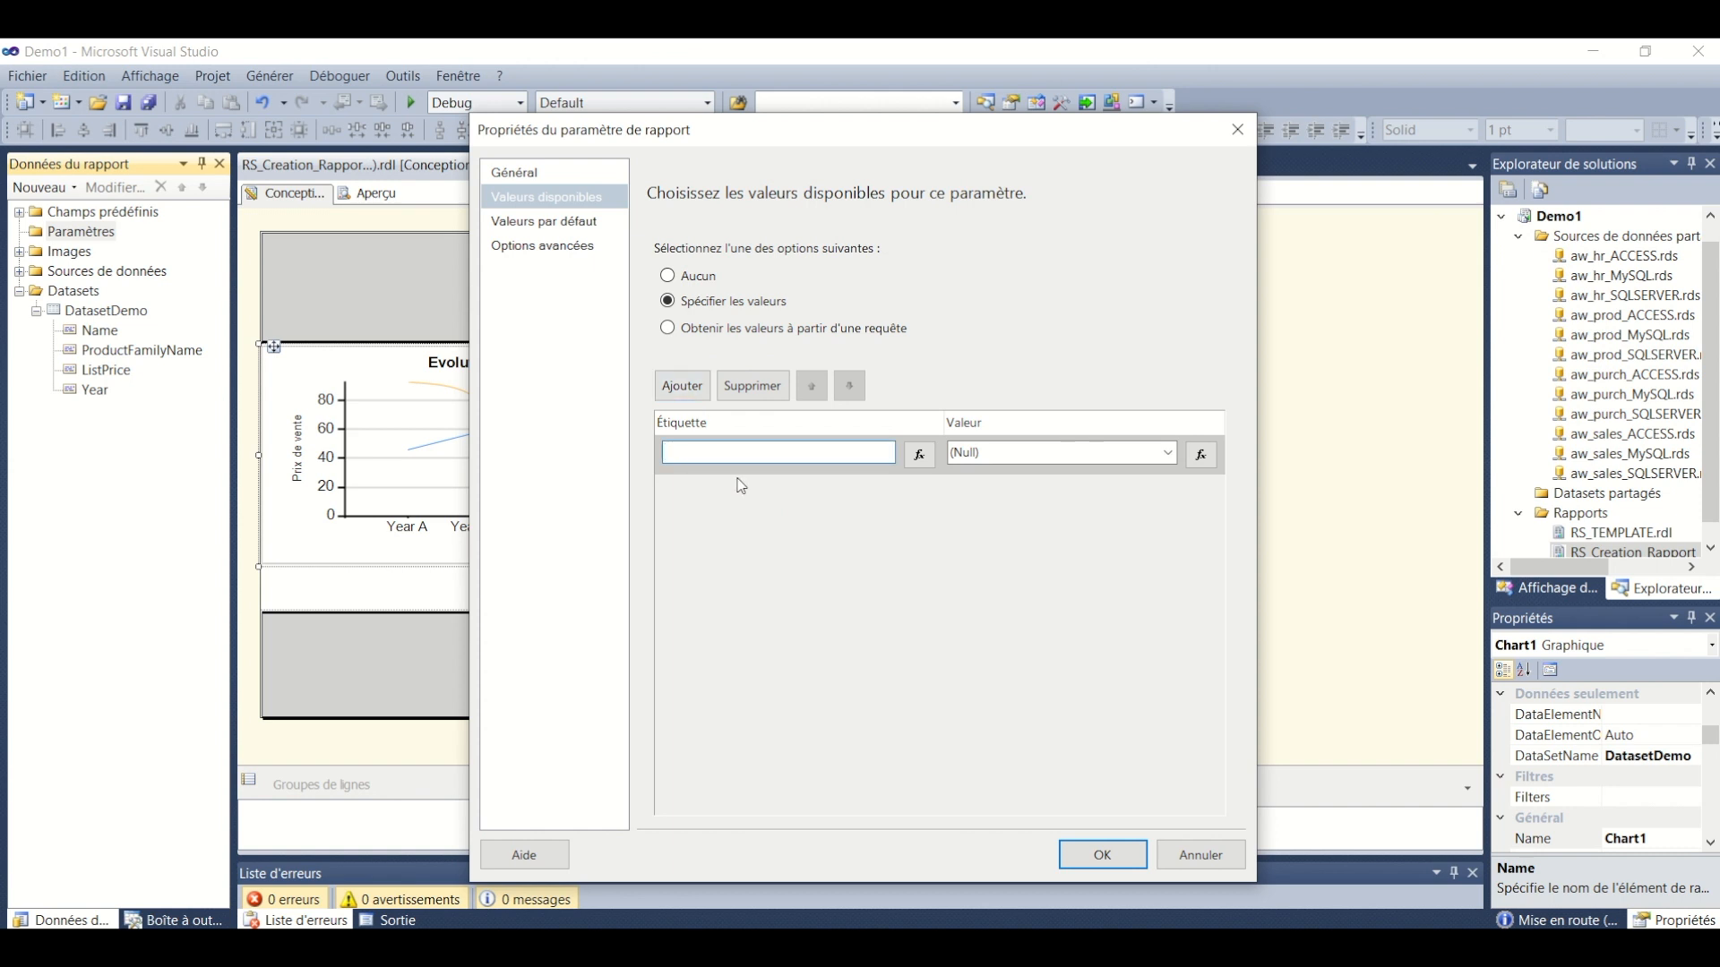
pyautogui.write('Accessories')
pyautogui.press('Tab')
pyautogui.press('Tab')
pyautogui.write('Accessorie')
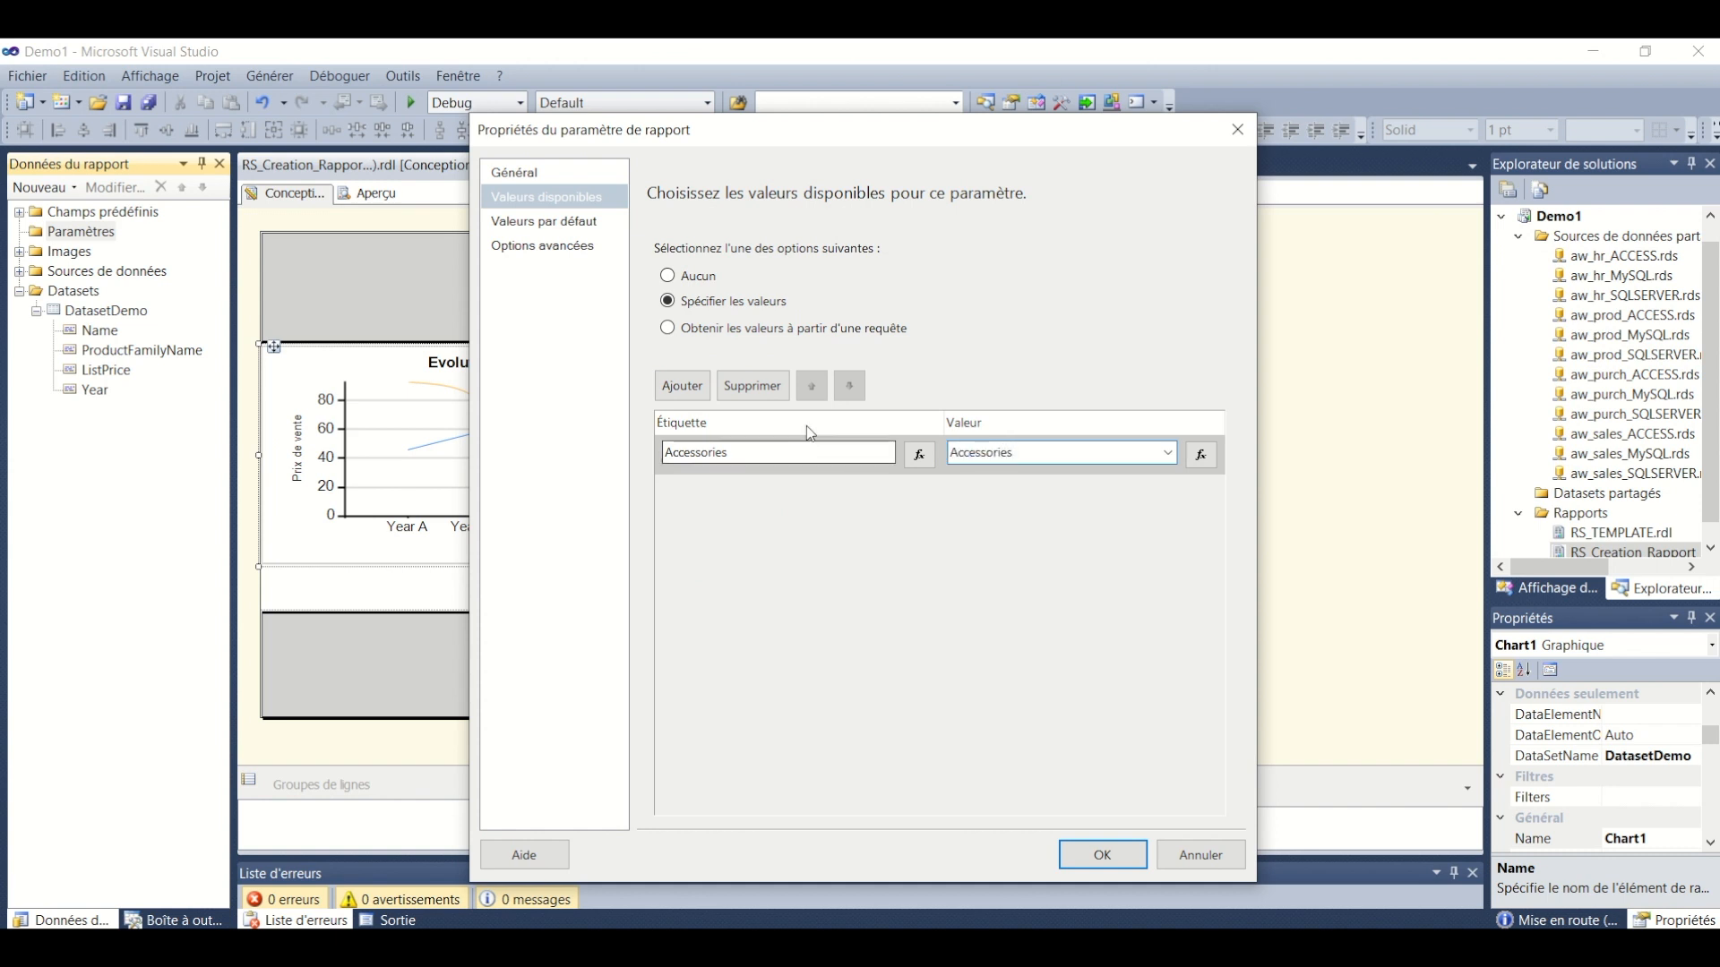
# Add an available value with both label and value set to Bikes
pyautogui.click(682, 385)
pyautogui.write('Bikes')
pyautogui.press('Tab')
pyautogui.press('Tab')
pyautogui.write('Bikes')
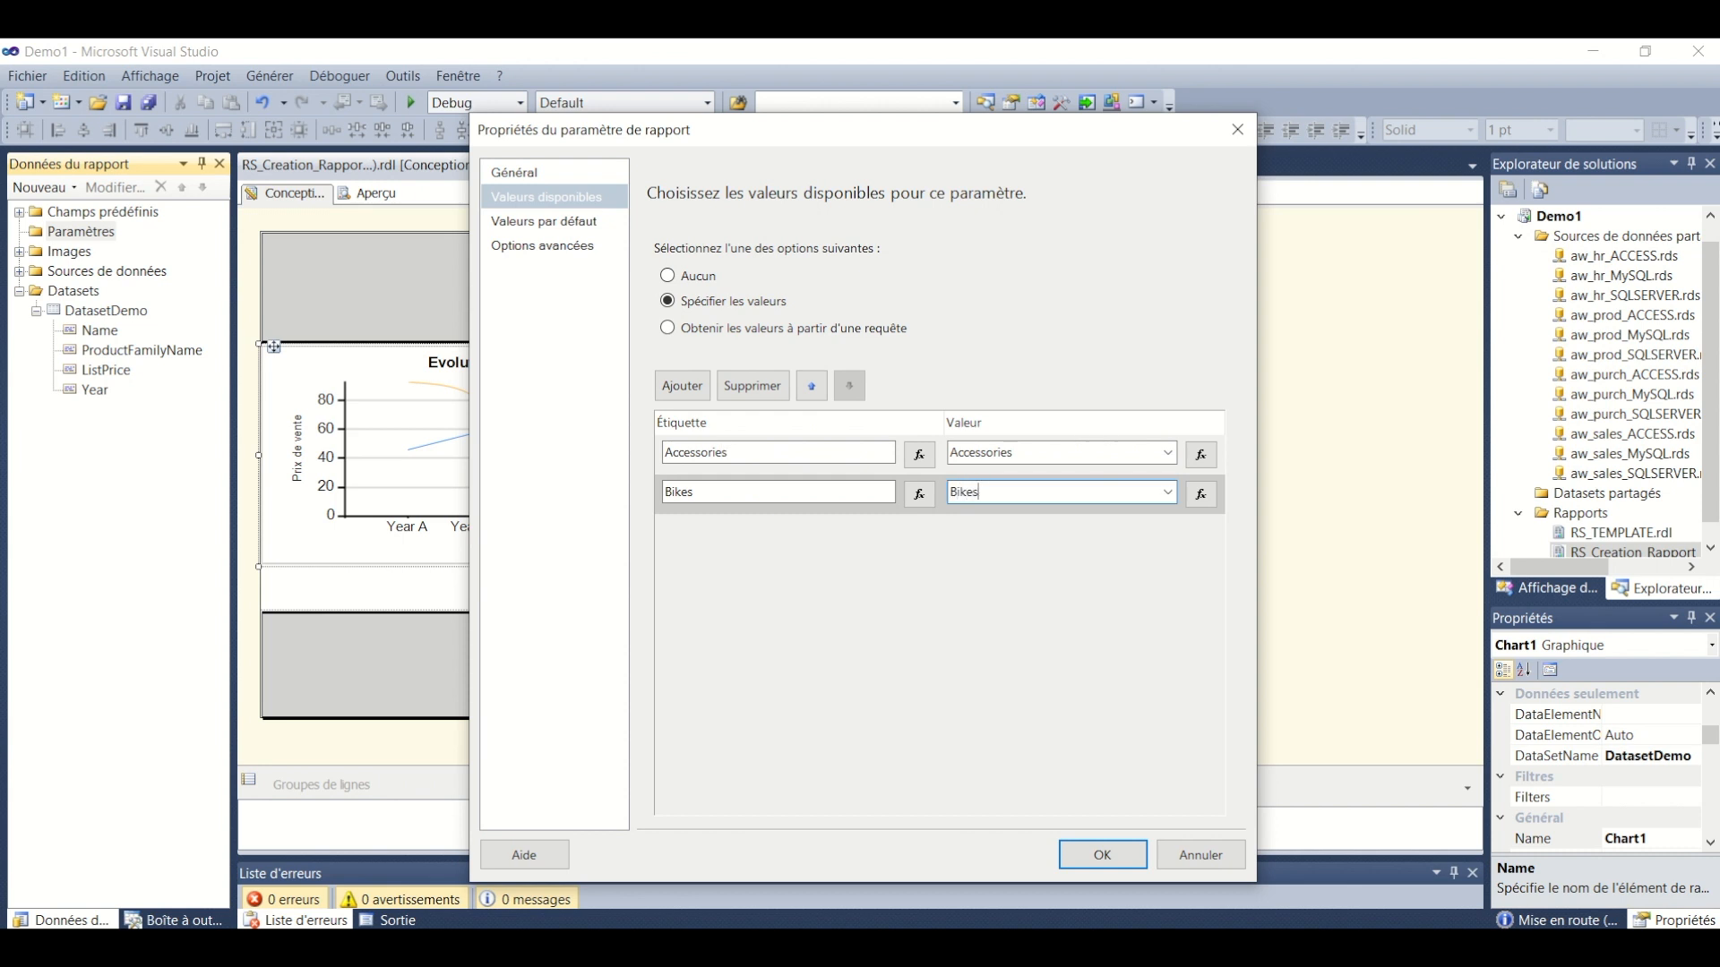
# Add an available value with both label and value set to Components
pyautogui.click(679, 392)
pyautogui.write('Comp')
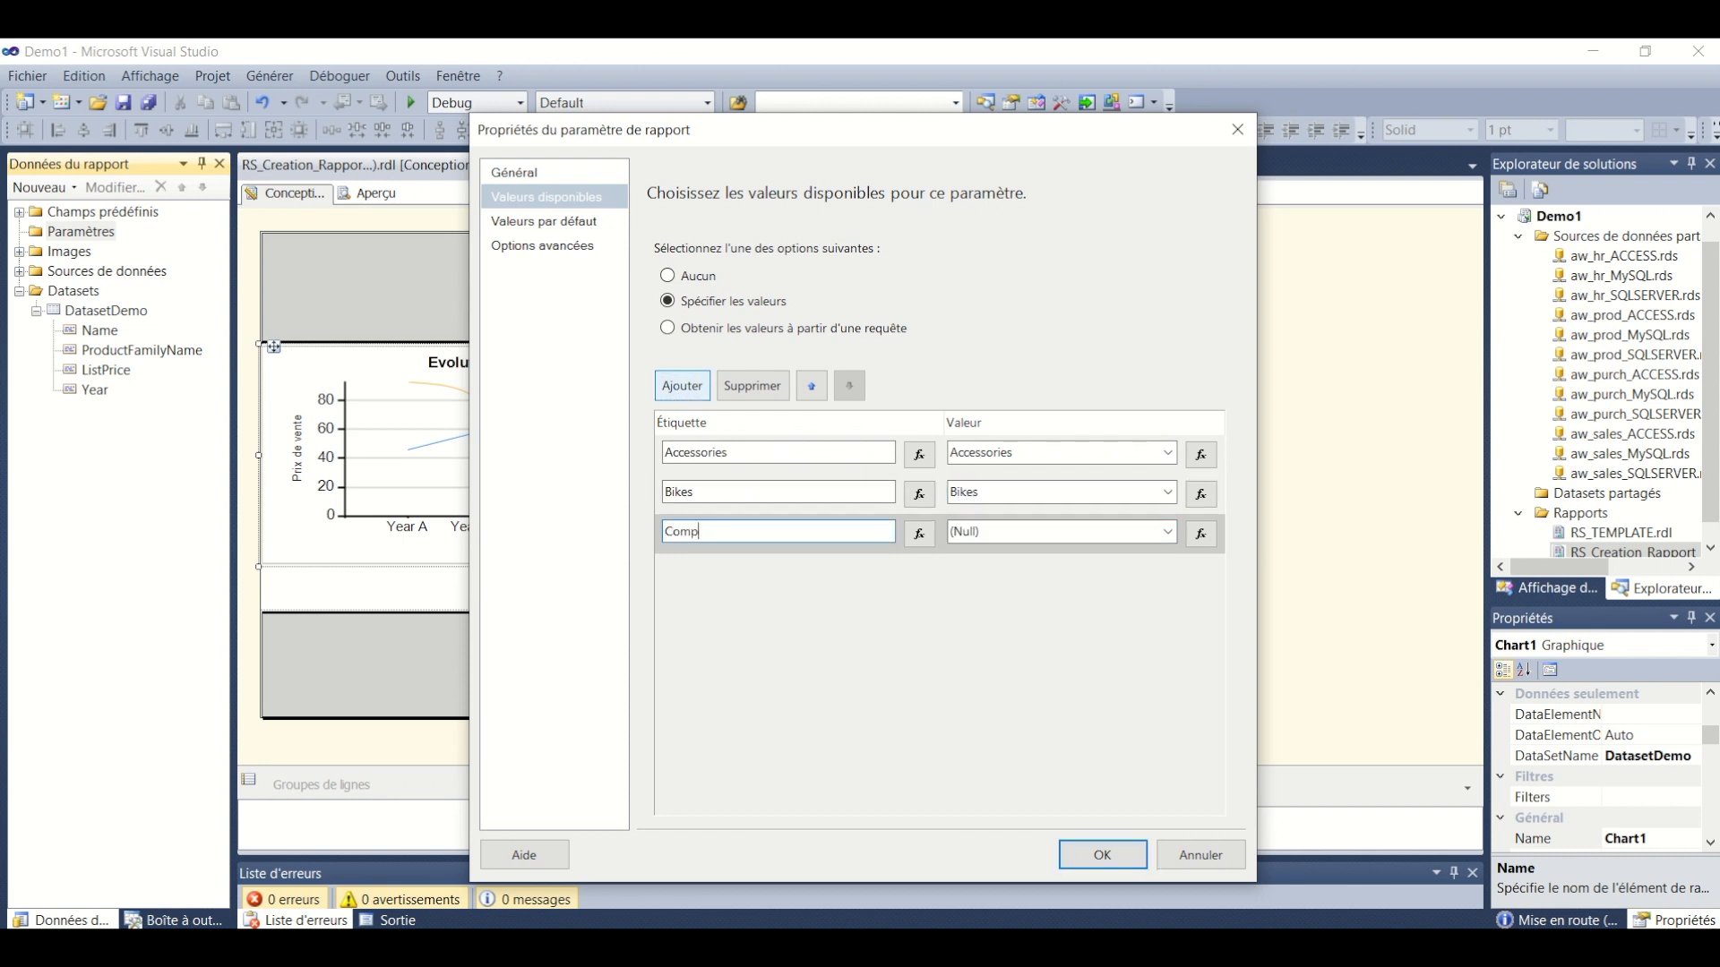
pyautogui.write('osents')
pyautogui.press('Tab')
pyautogui.press('Tab')
pyautogui.write('Components')
# Add an available value with label and value Clothing, and apply the parameter's properties
pyautogui.click(676, 393)
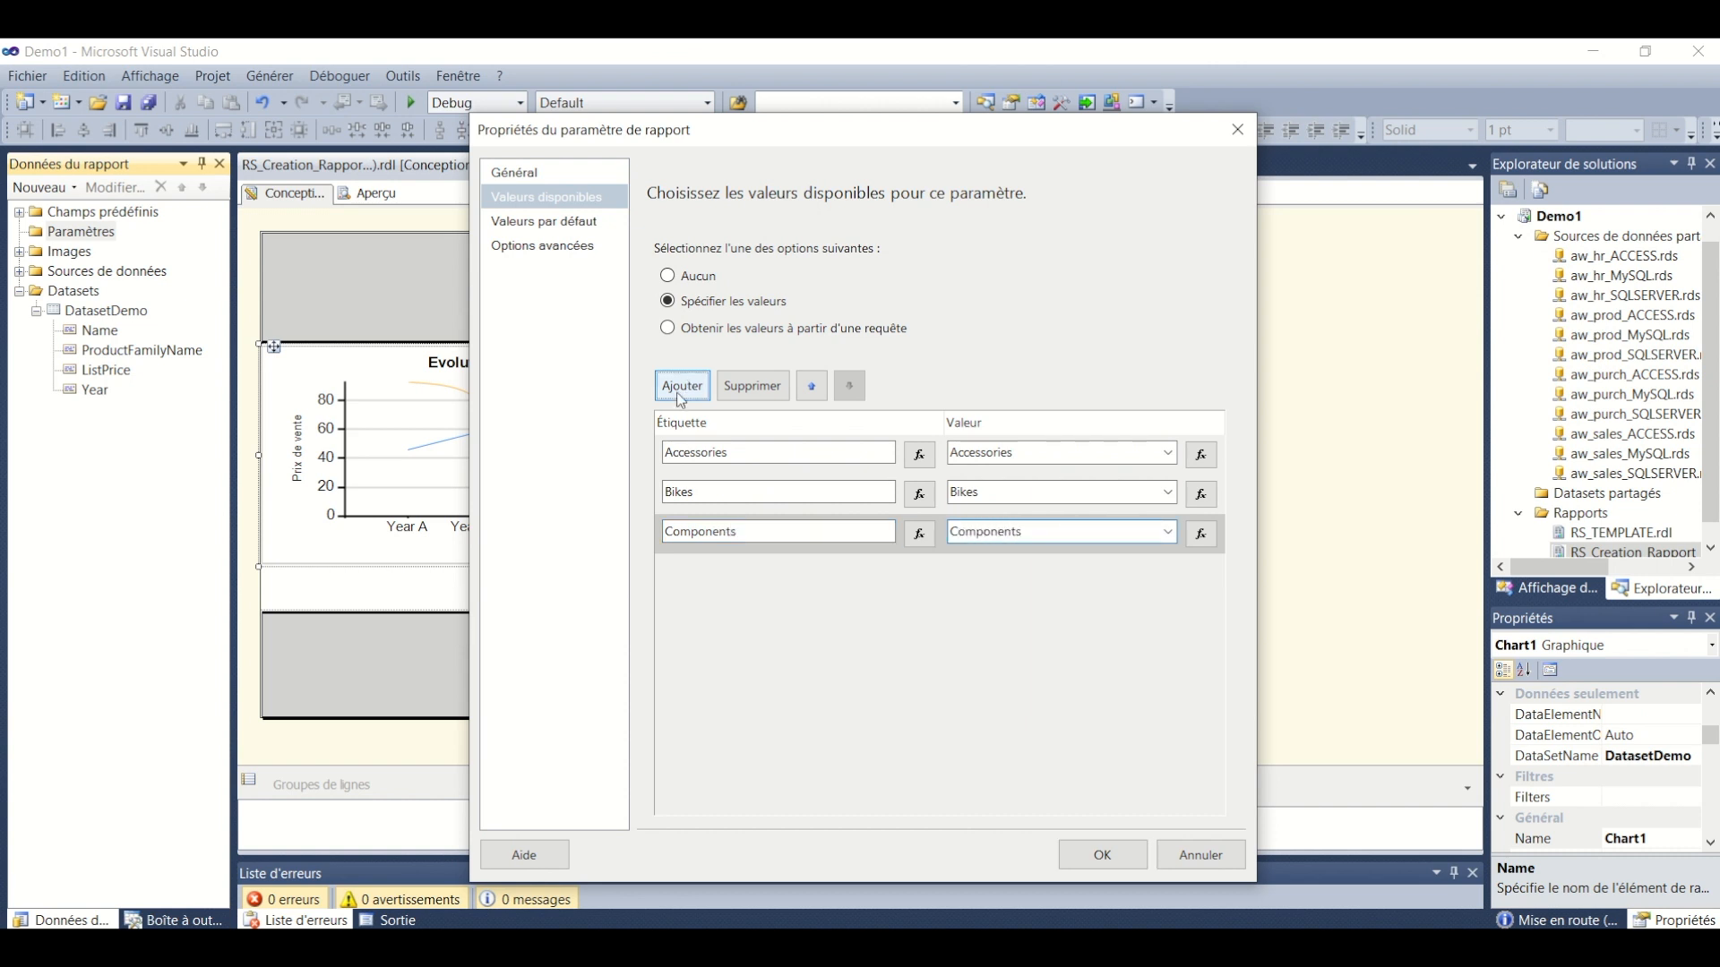
pyautogui.write('C')
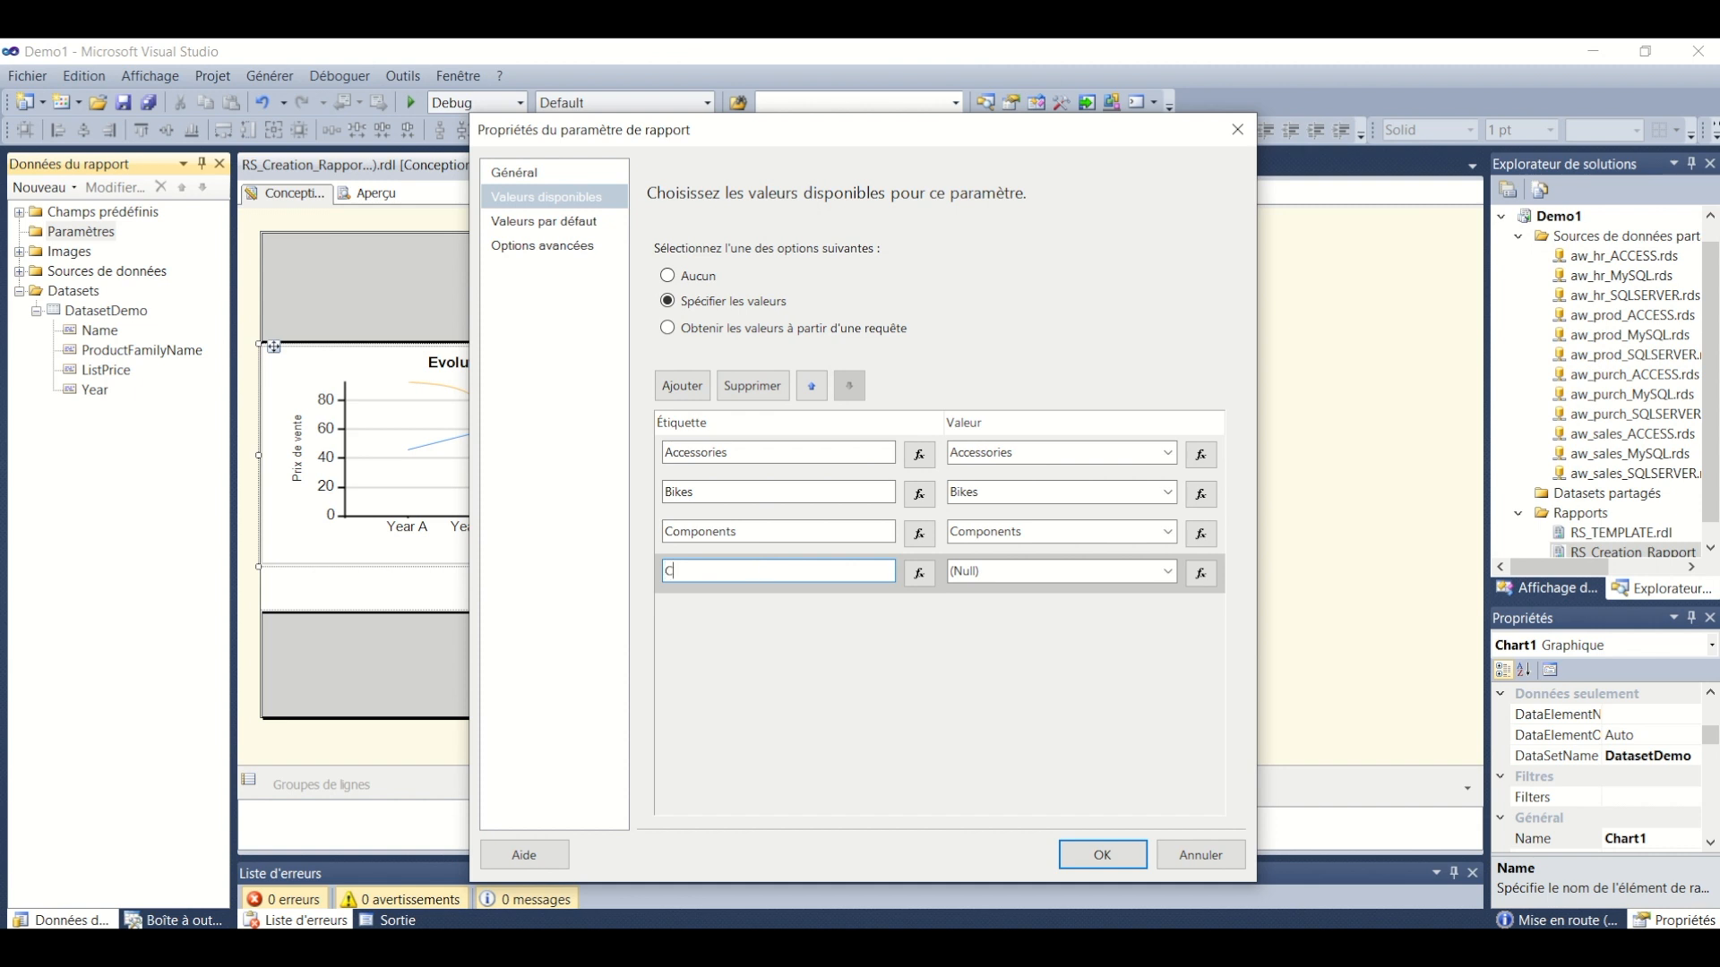
pyautogui.write('lothing')
pyautogui.press('Tab')
pyautogui.press('Tab')
pyautogui.write('Clothing')
pyautogui.click(1100, 855)
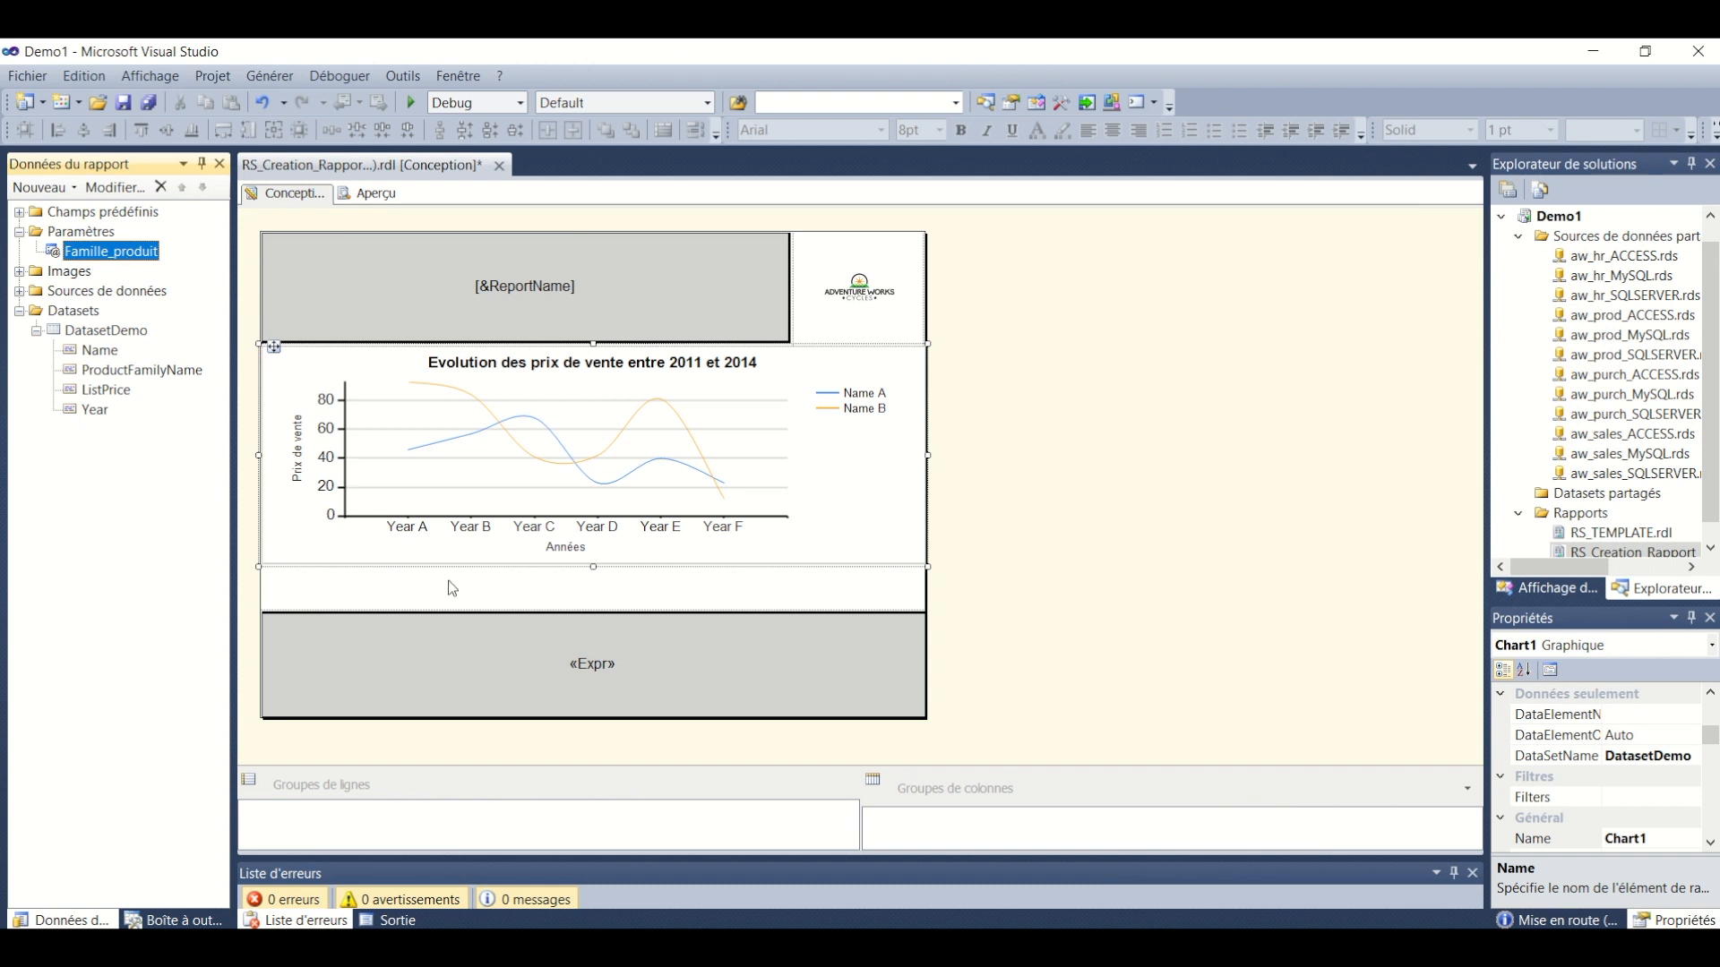
# Add a report variable named Famille_Produit in the report properties
pyautogui.click(469, 604)
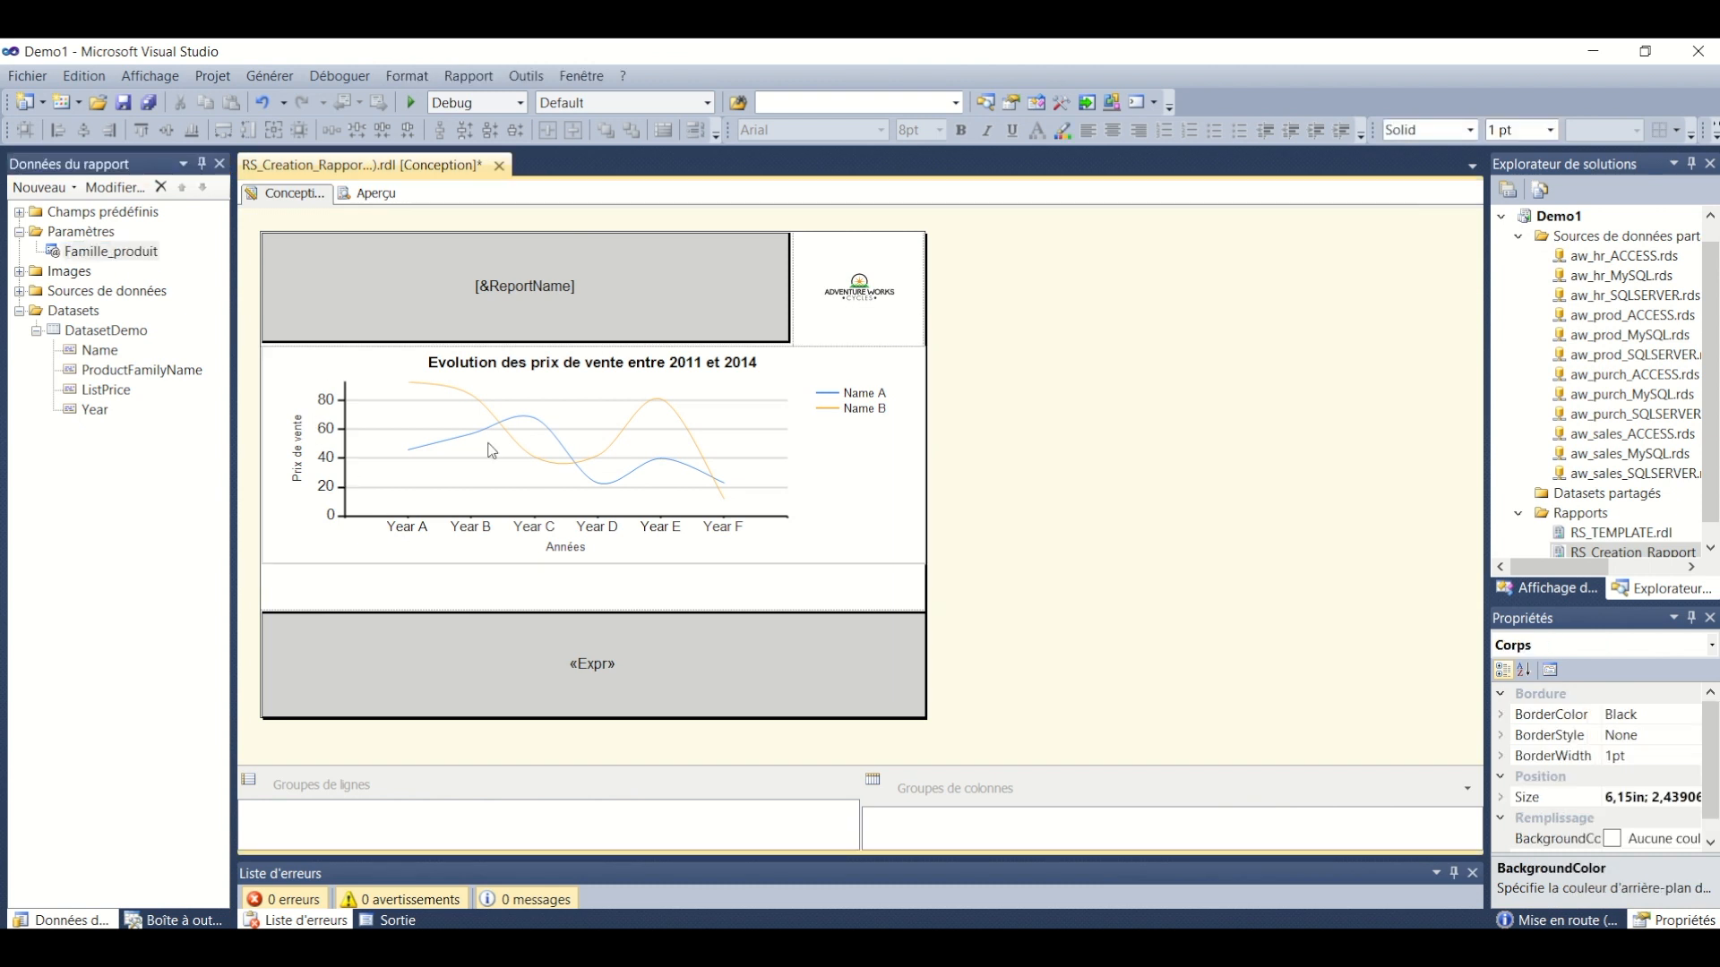
pyautogui.click(476, 84)
pyautogui.click(537, 99)
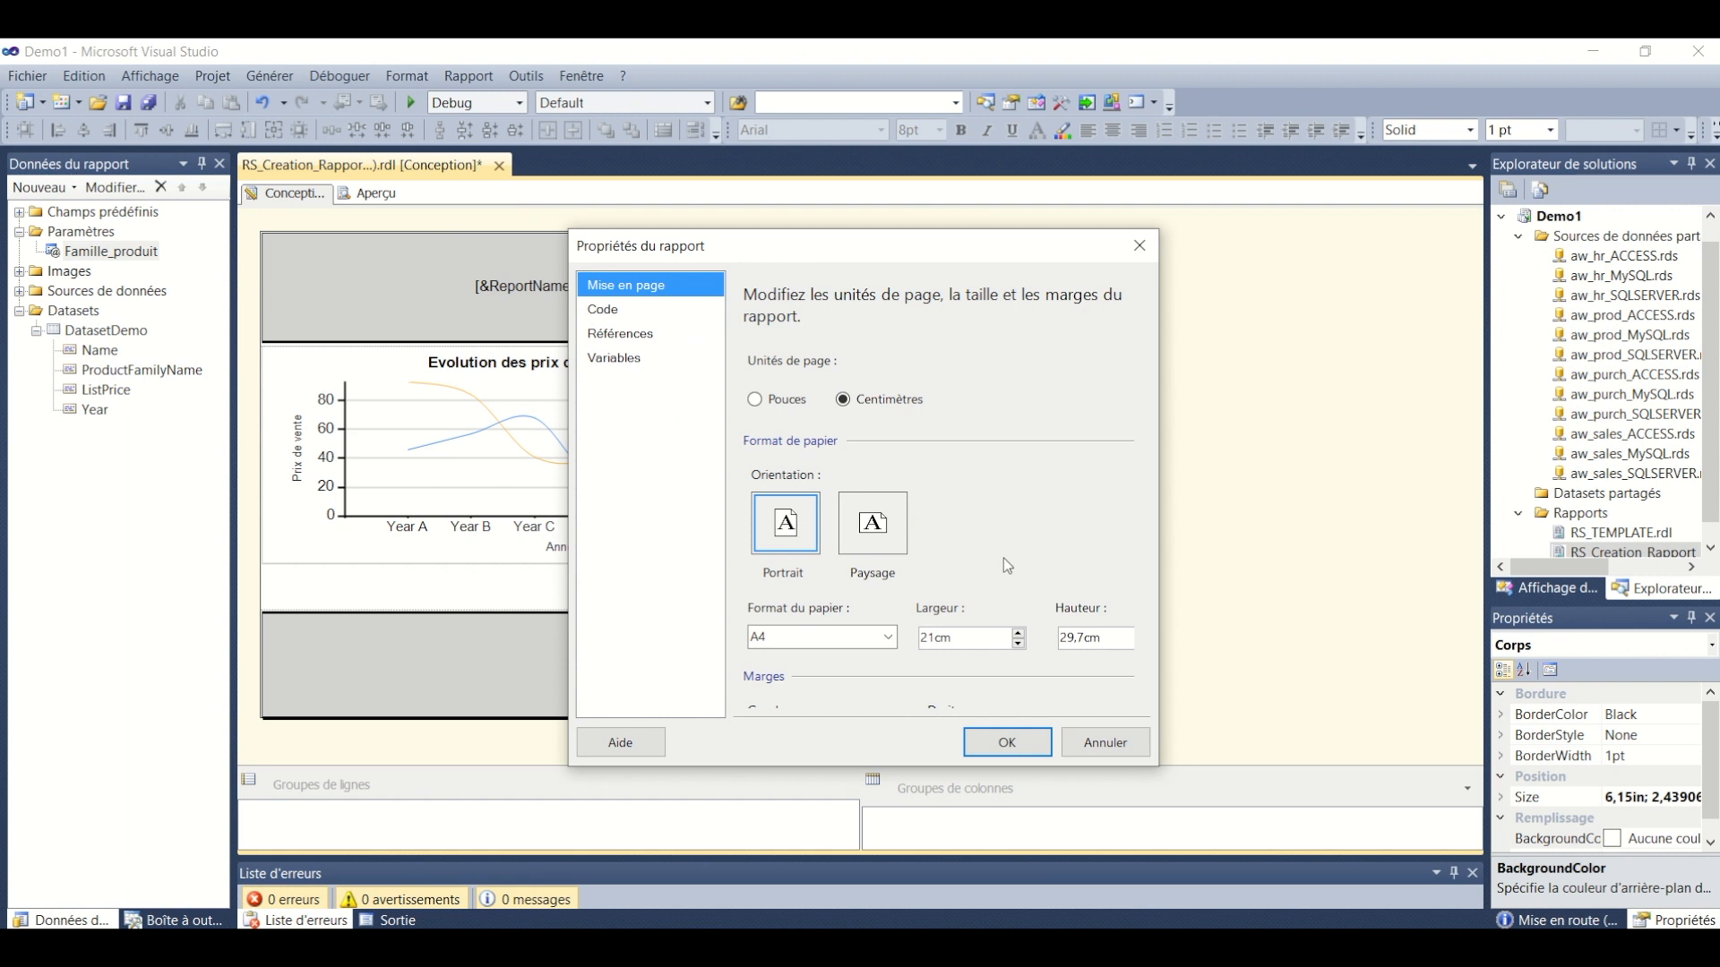
pyautogui.click(665, 357)
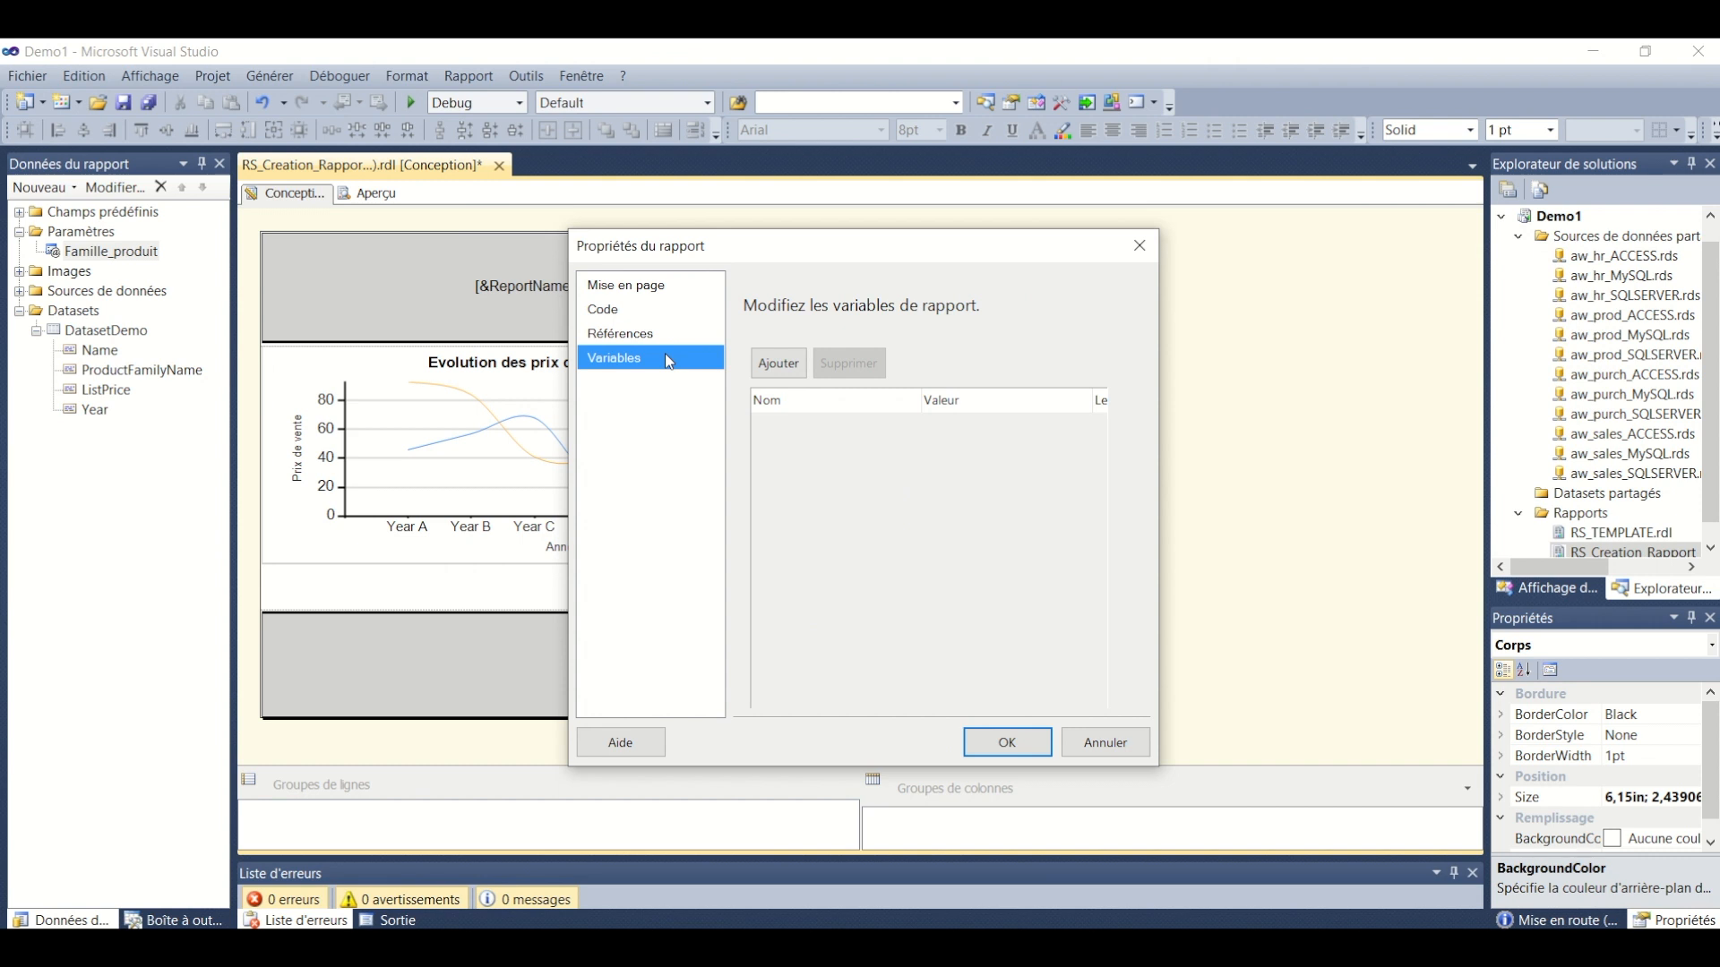
pyautogui.click(775, 369)
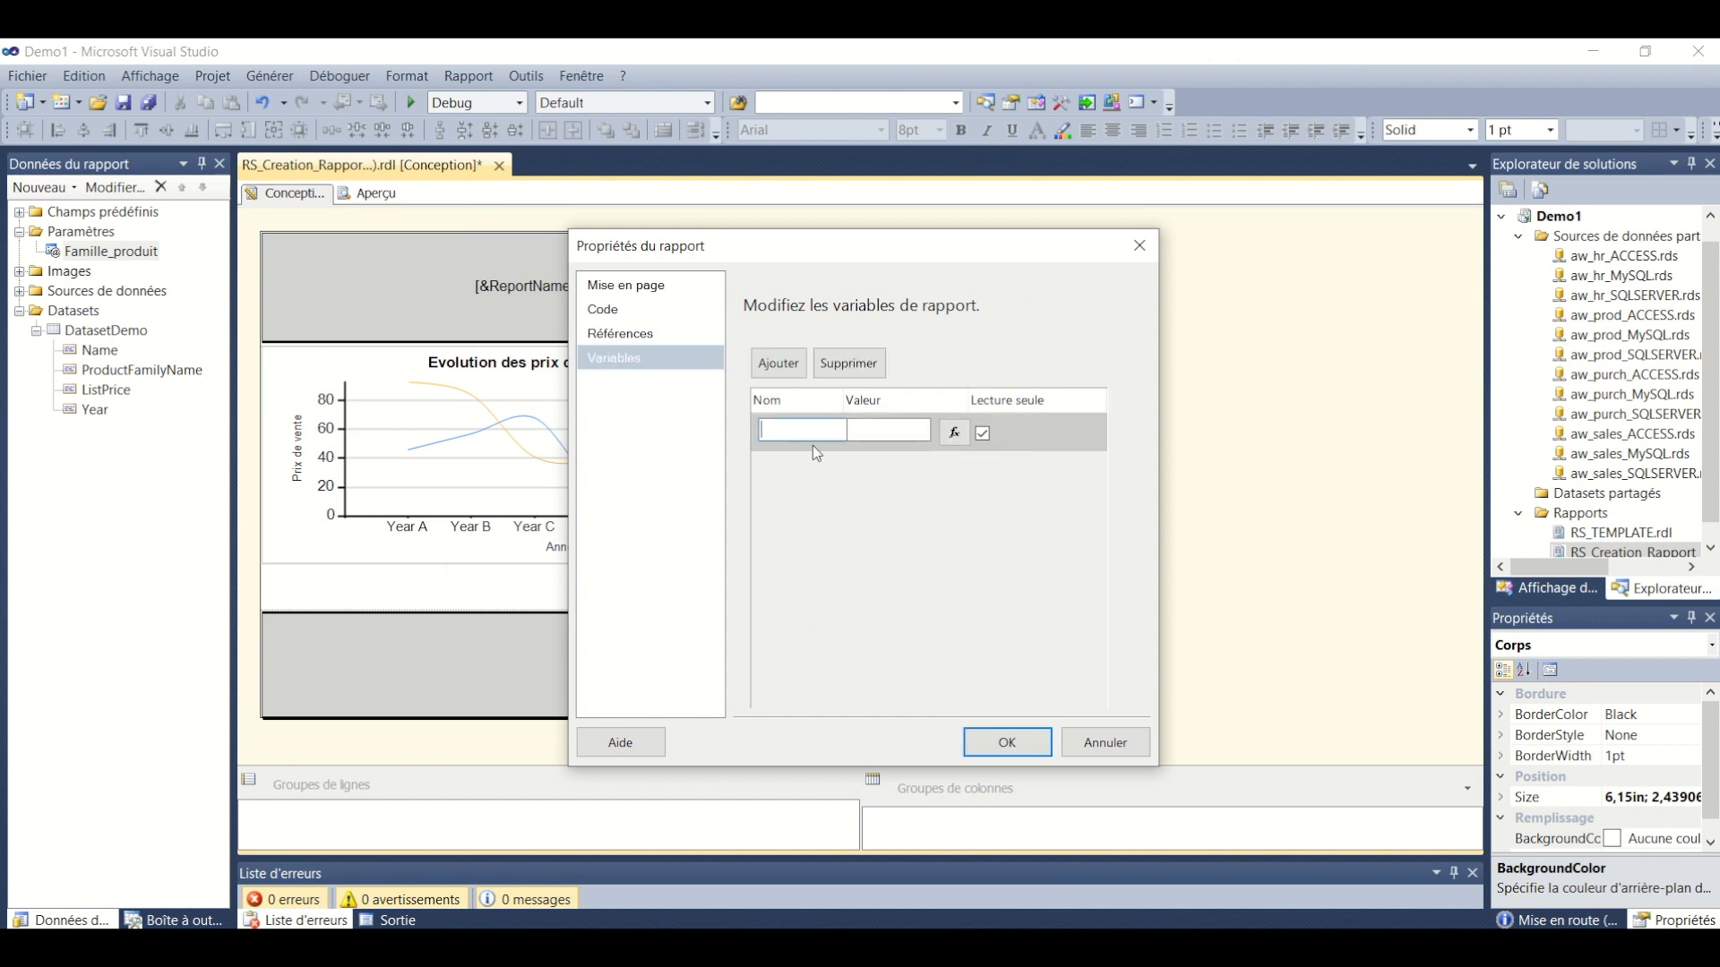
pyautogui.write('Famille_Produit')
# Set the report variable's value to =Parameters!Famille_produit.Value and apply the report properties
pyautogui.click(955, 436)
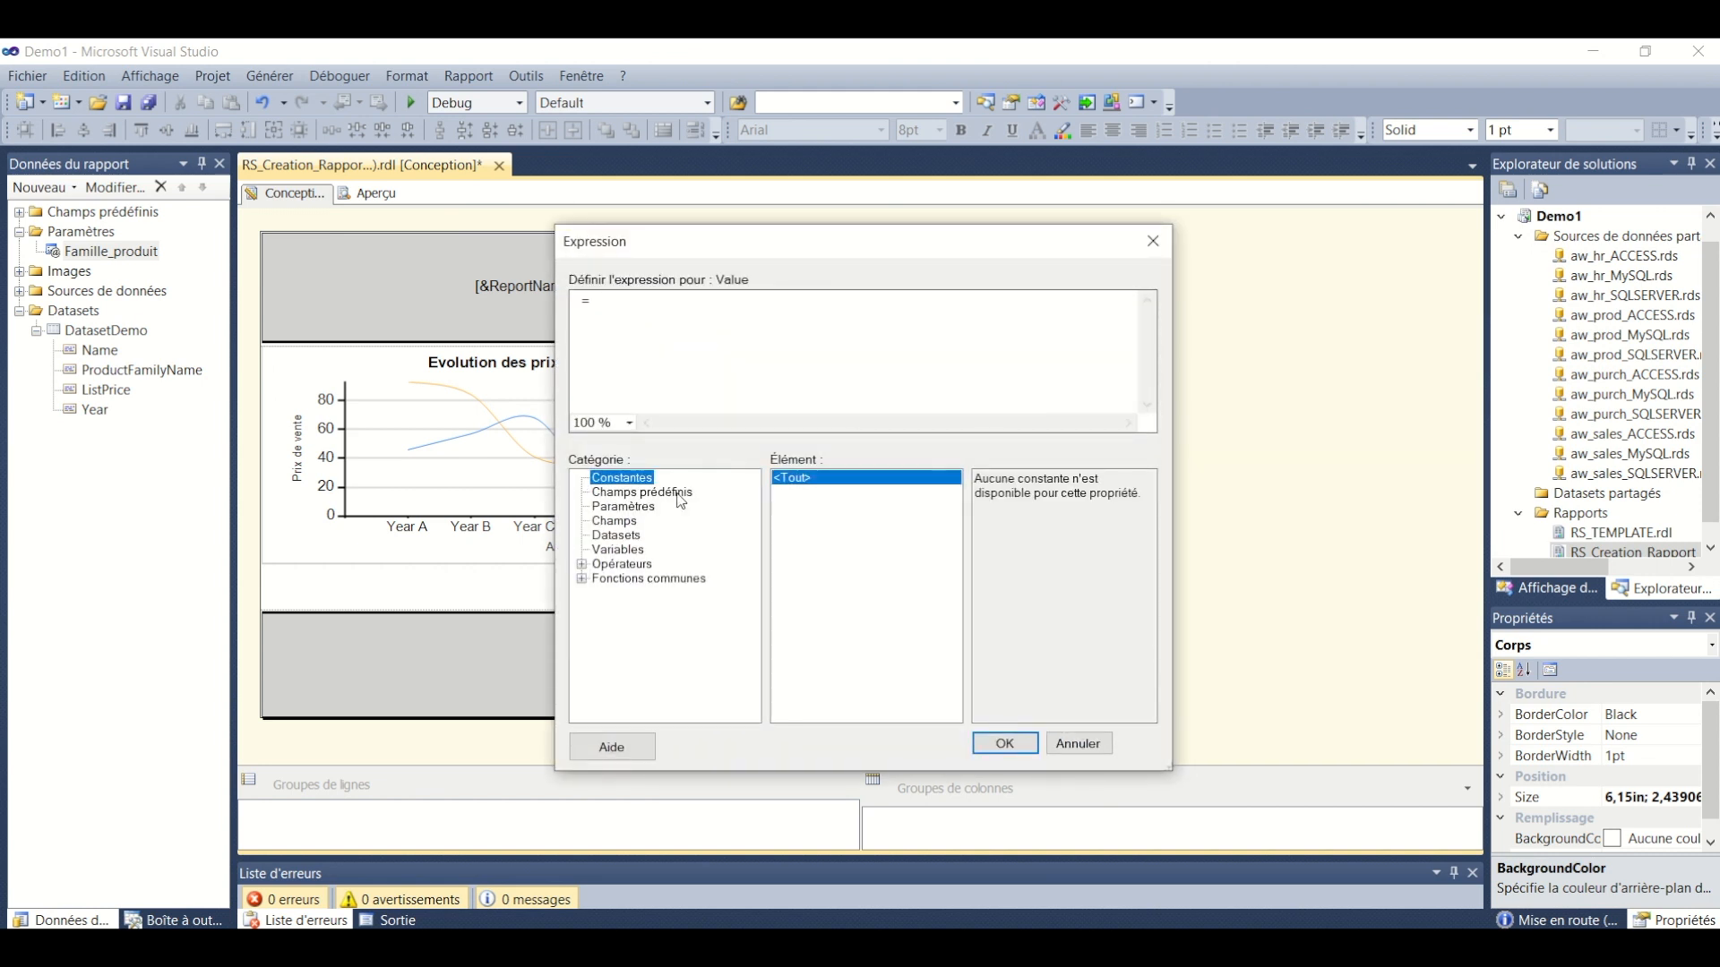
pyautogui.click(616, 508)
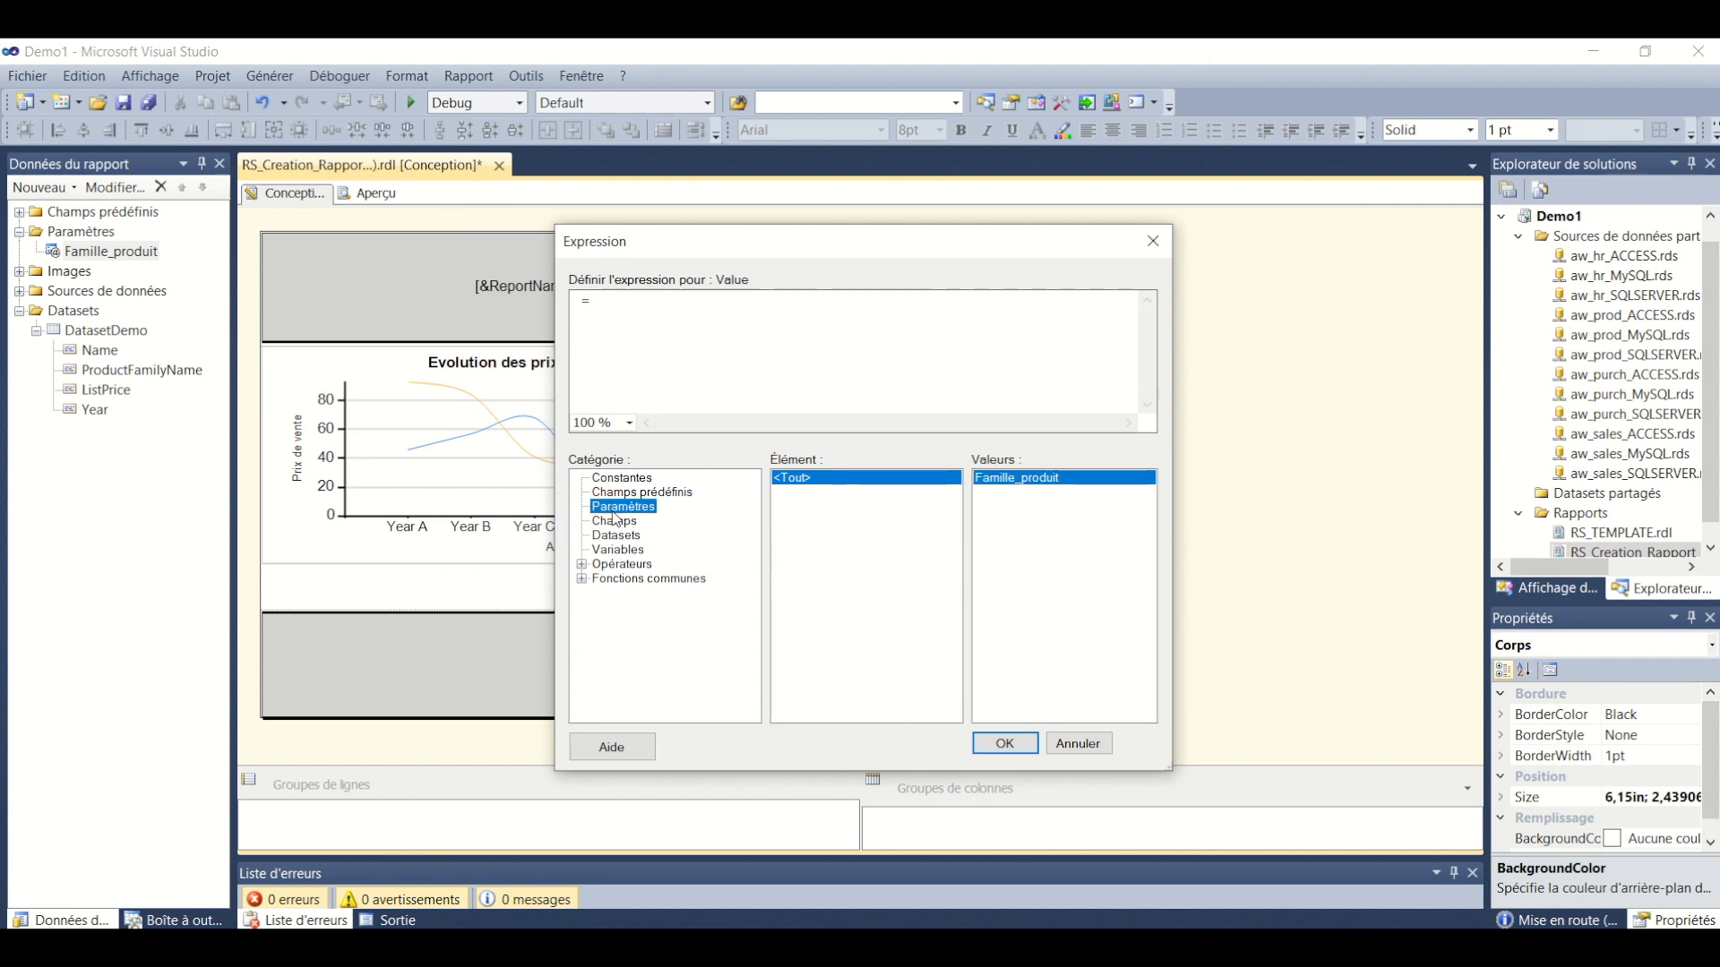
pyautogui.click(816, 479)
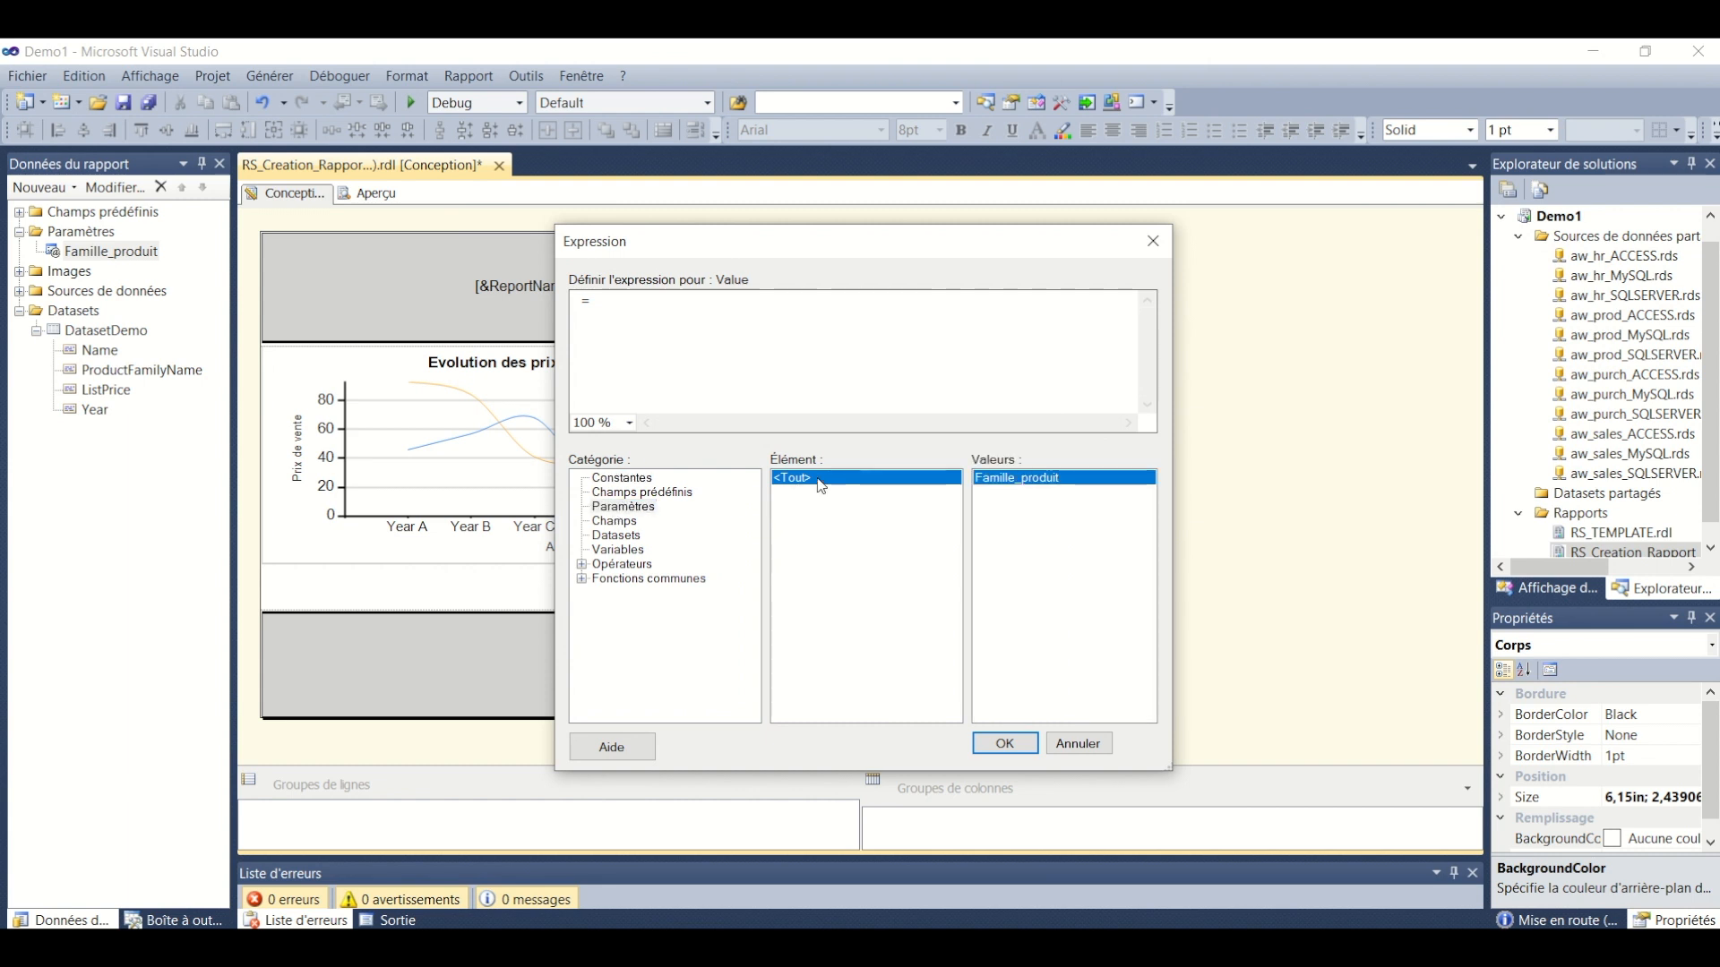
pyautogui.doubleClick(1036, 483)
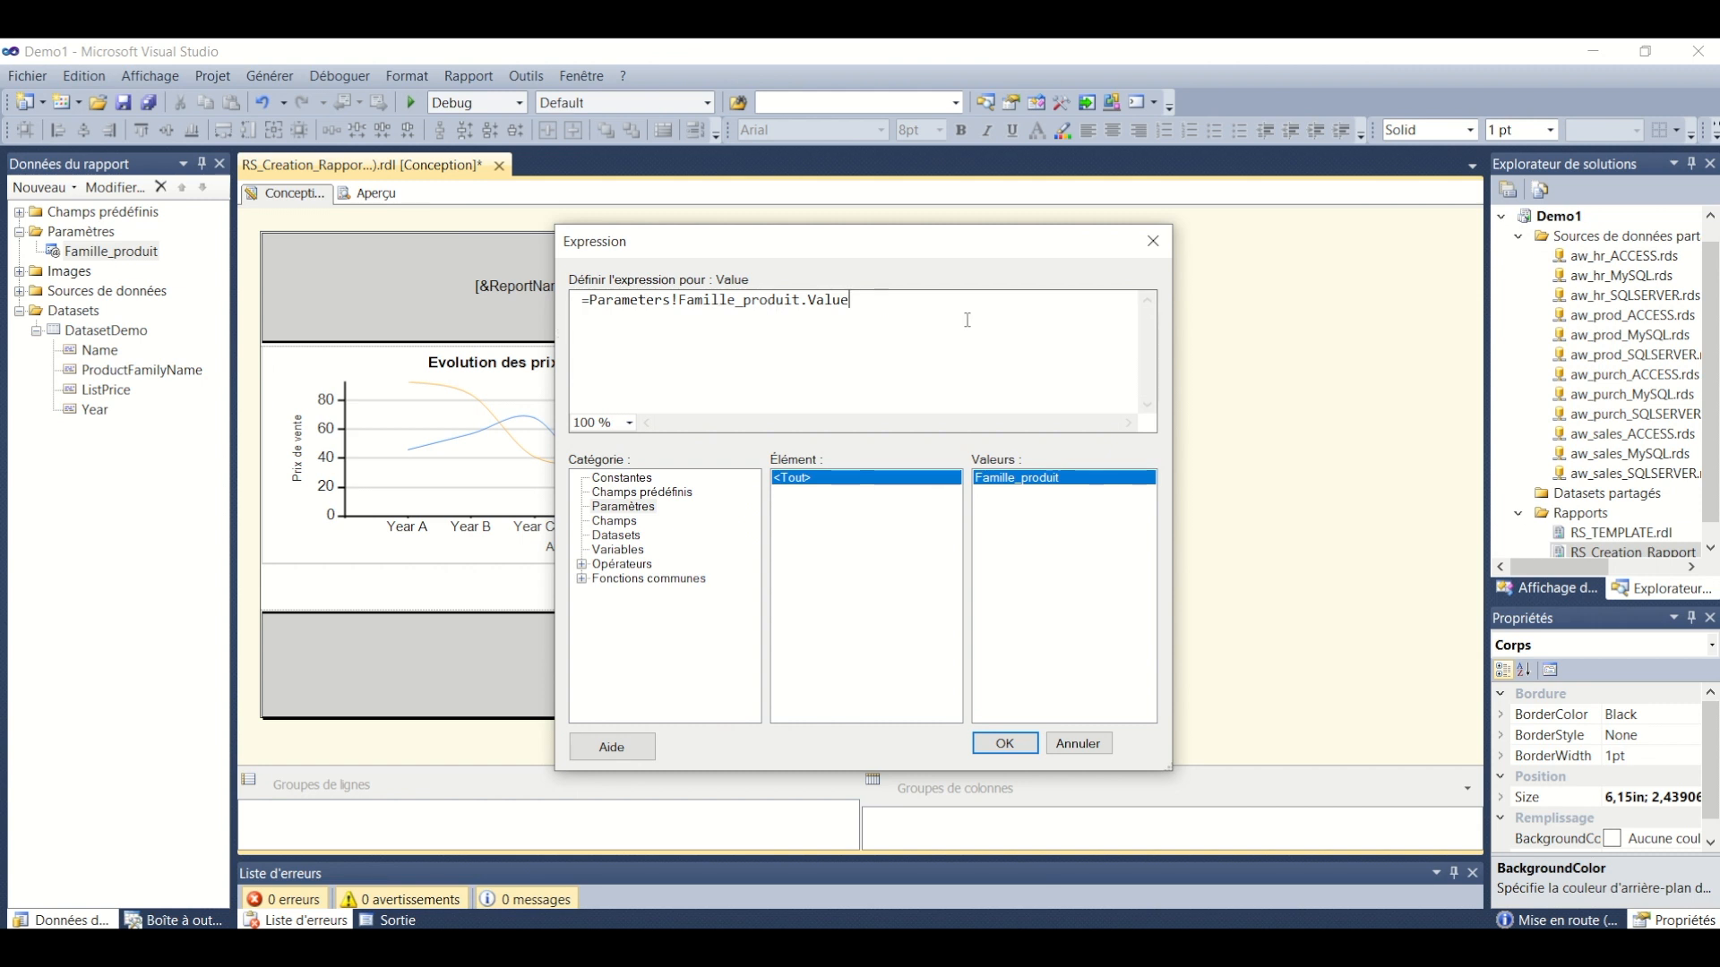
pyautogui.click(1005, 745)
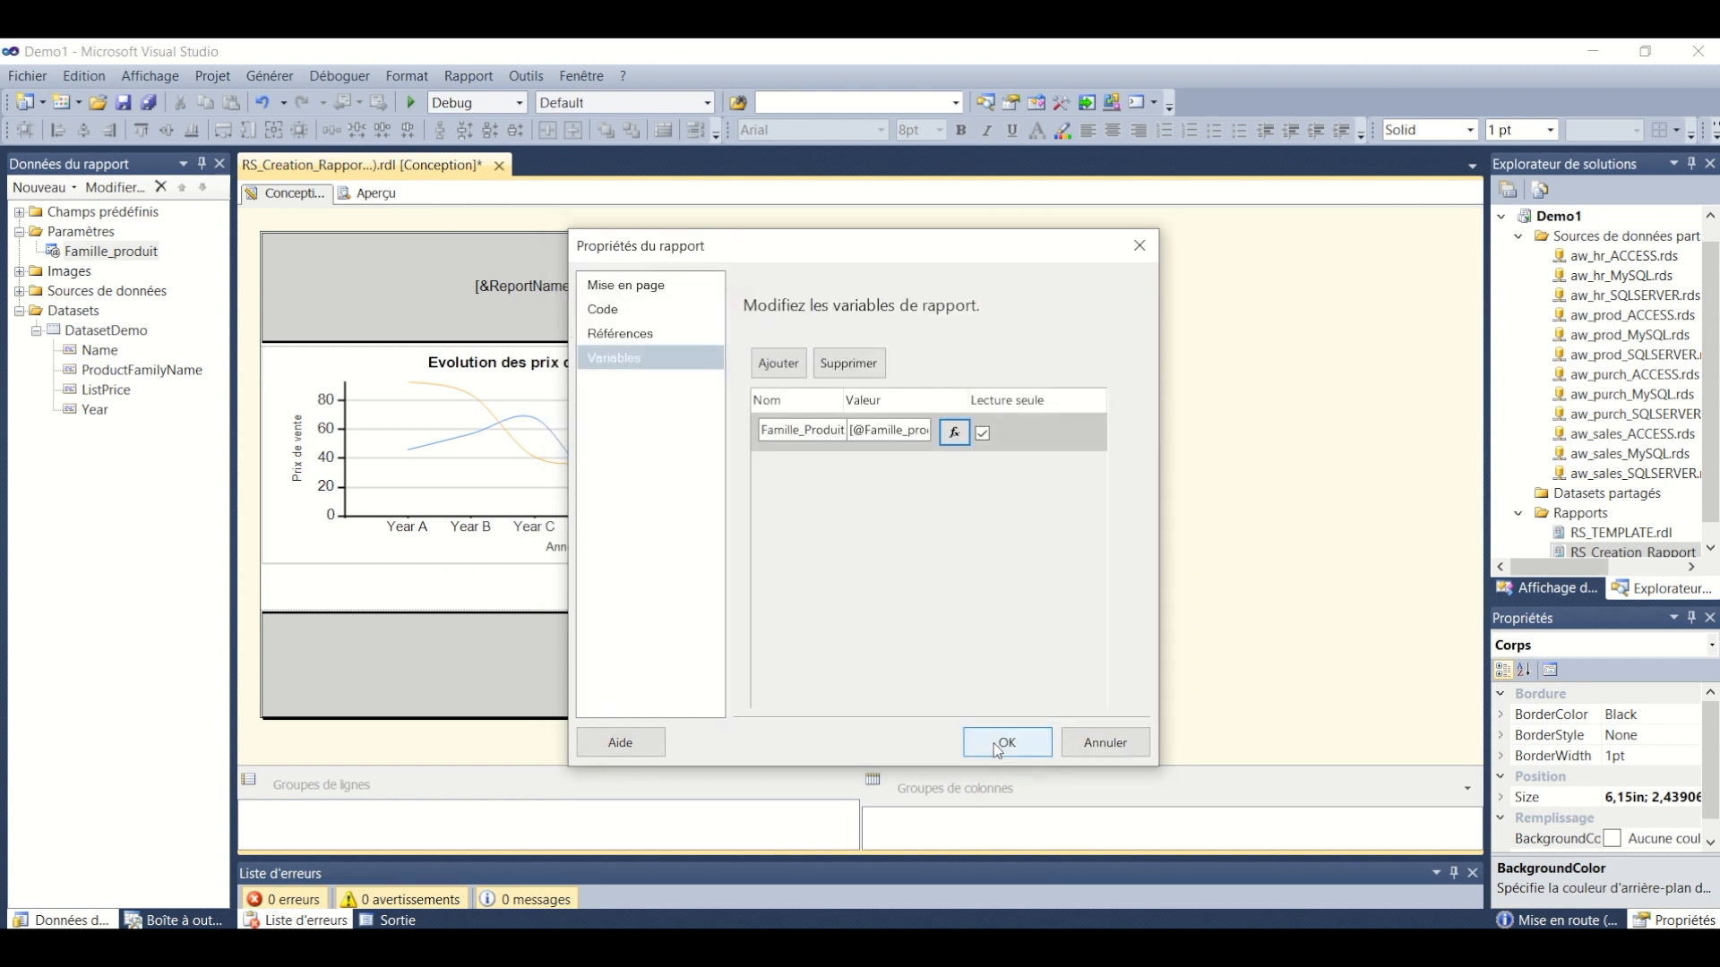
pyautogui.click(998, 745)
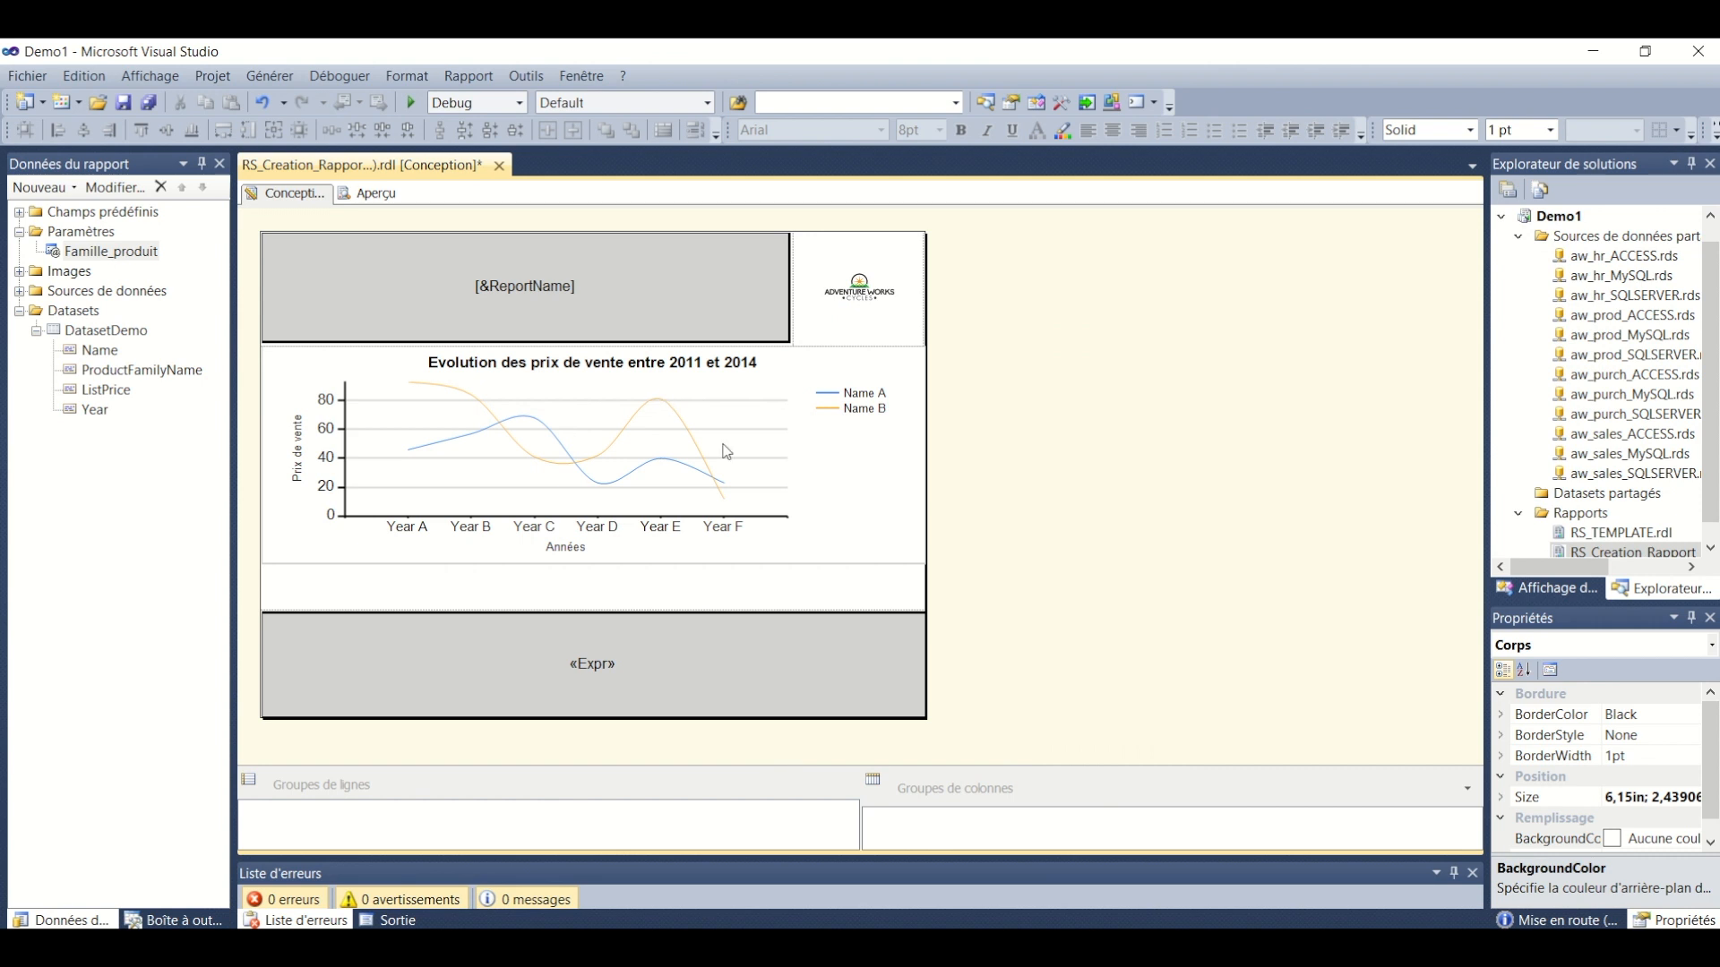
# Add a filter to the chart that uses [ProductFamilyName] as its expression
pyautogui.click(783, 453)
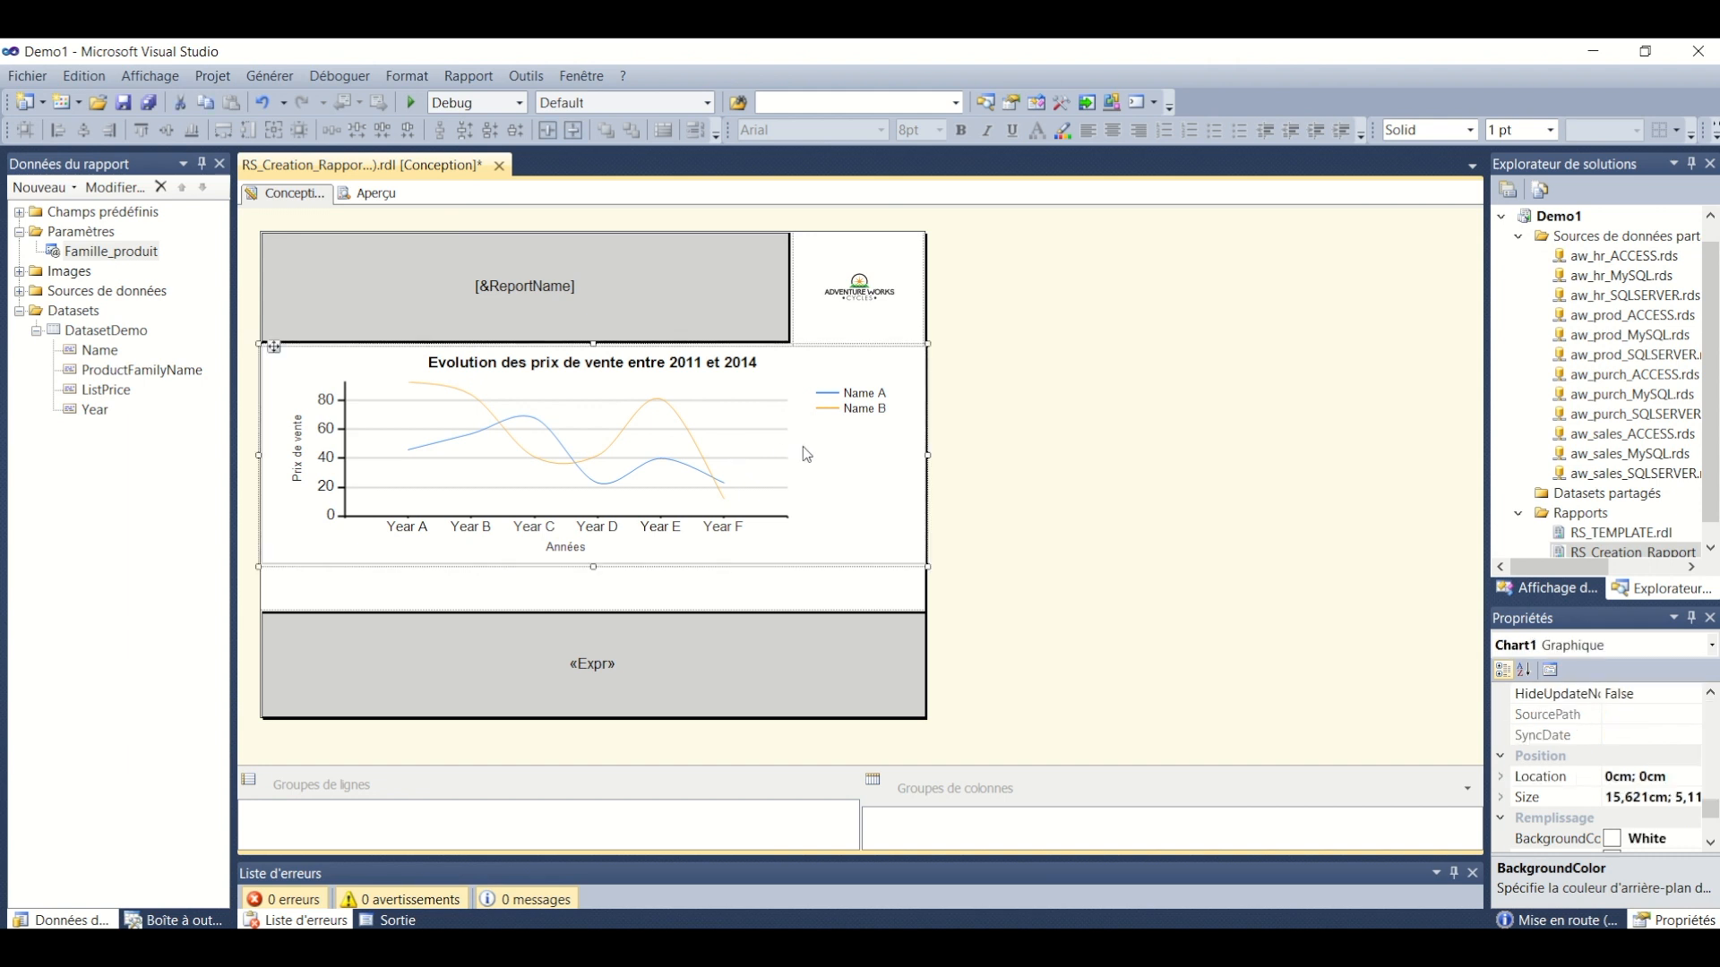
pyautogui.rightClick(802, 446)
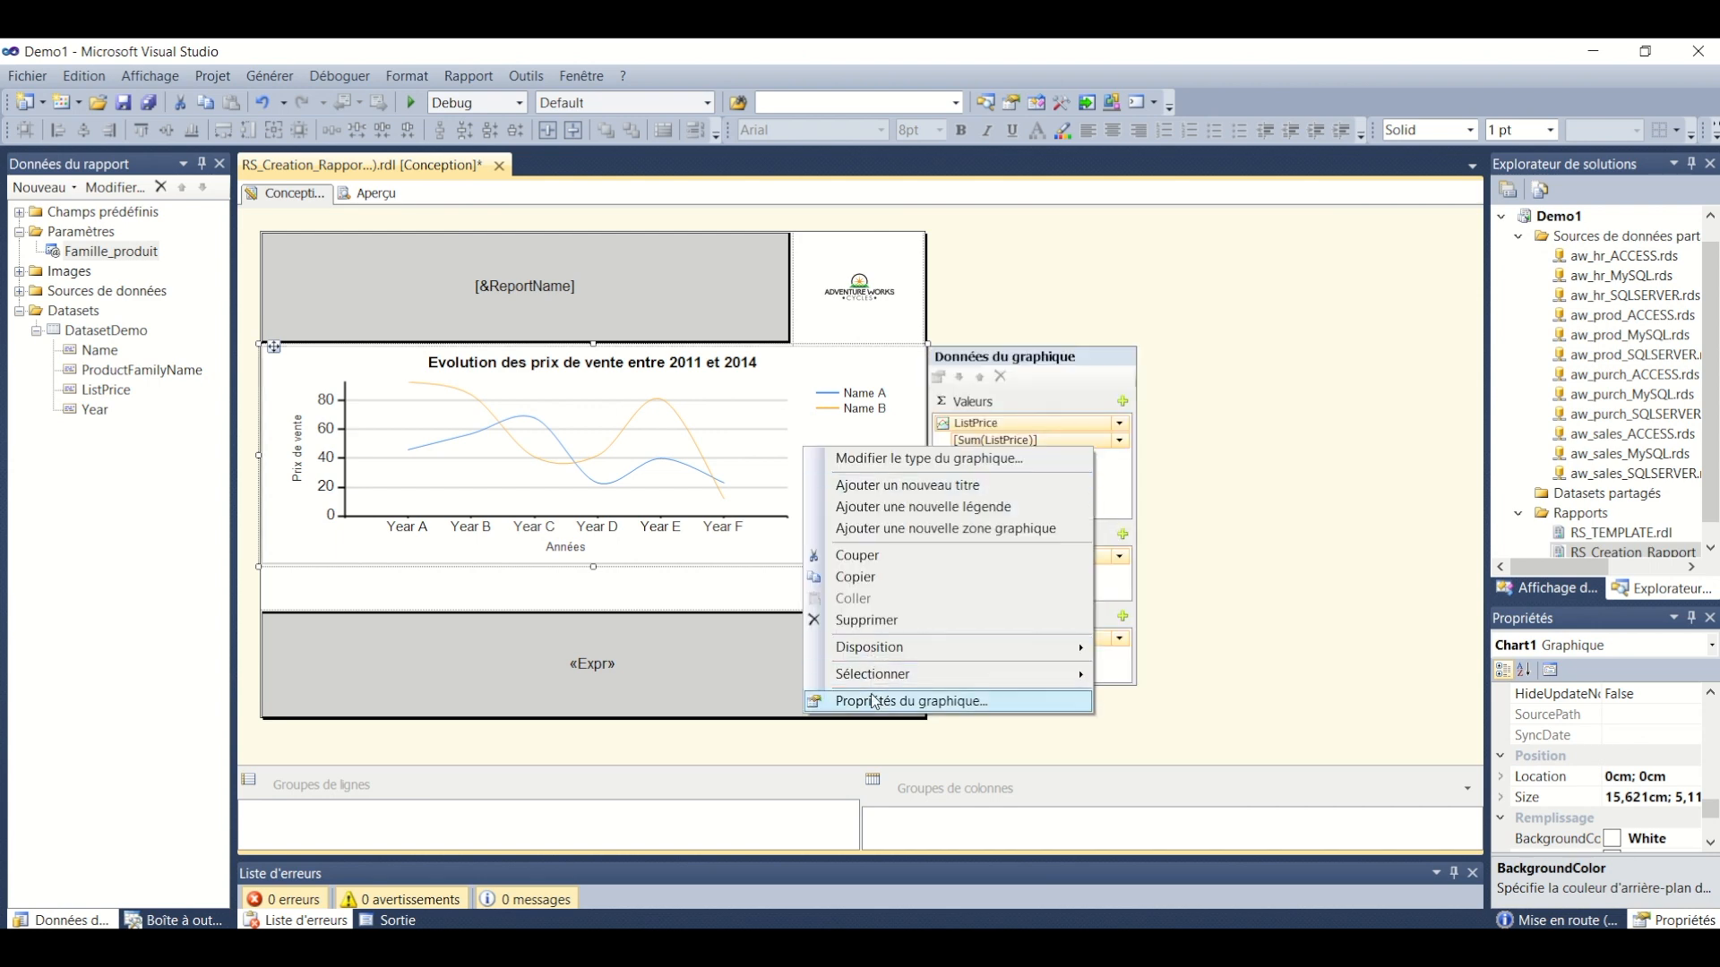
pyautogui.click(873, 699)
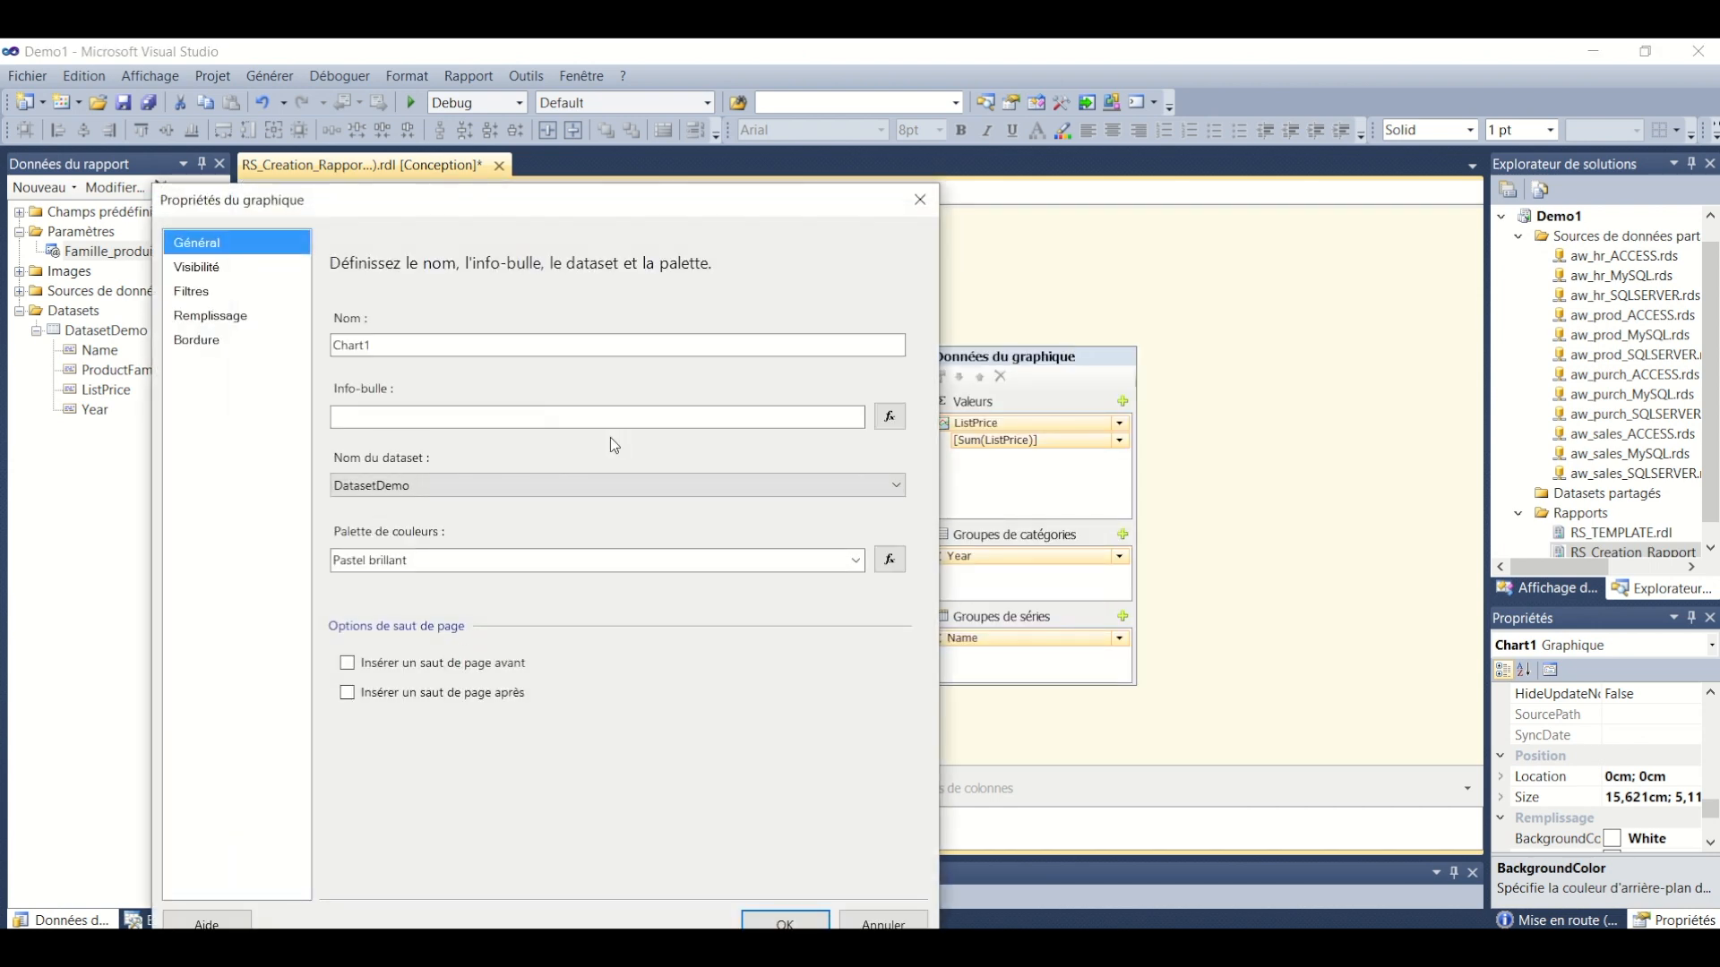
pyautogui.click(219, 292)
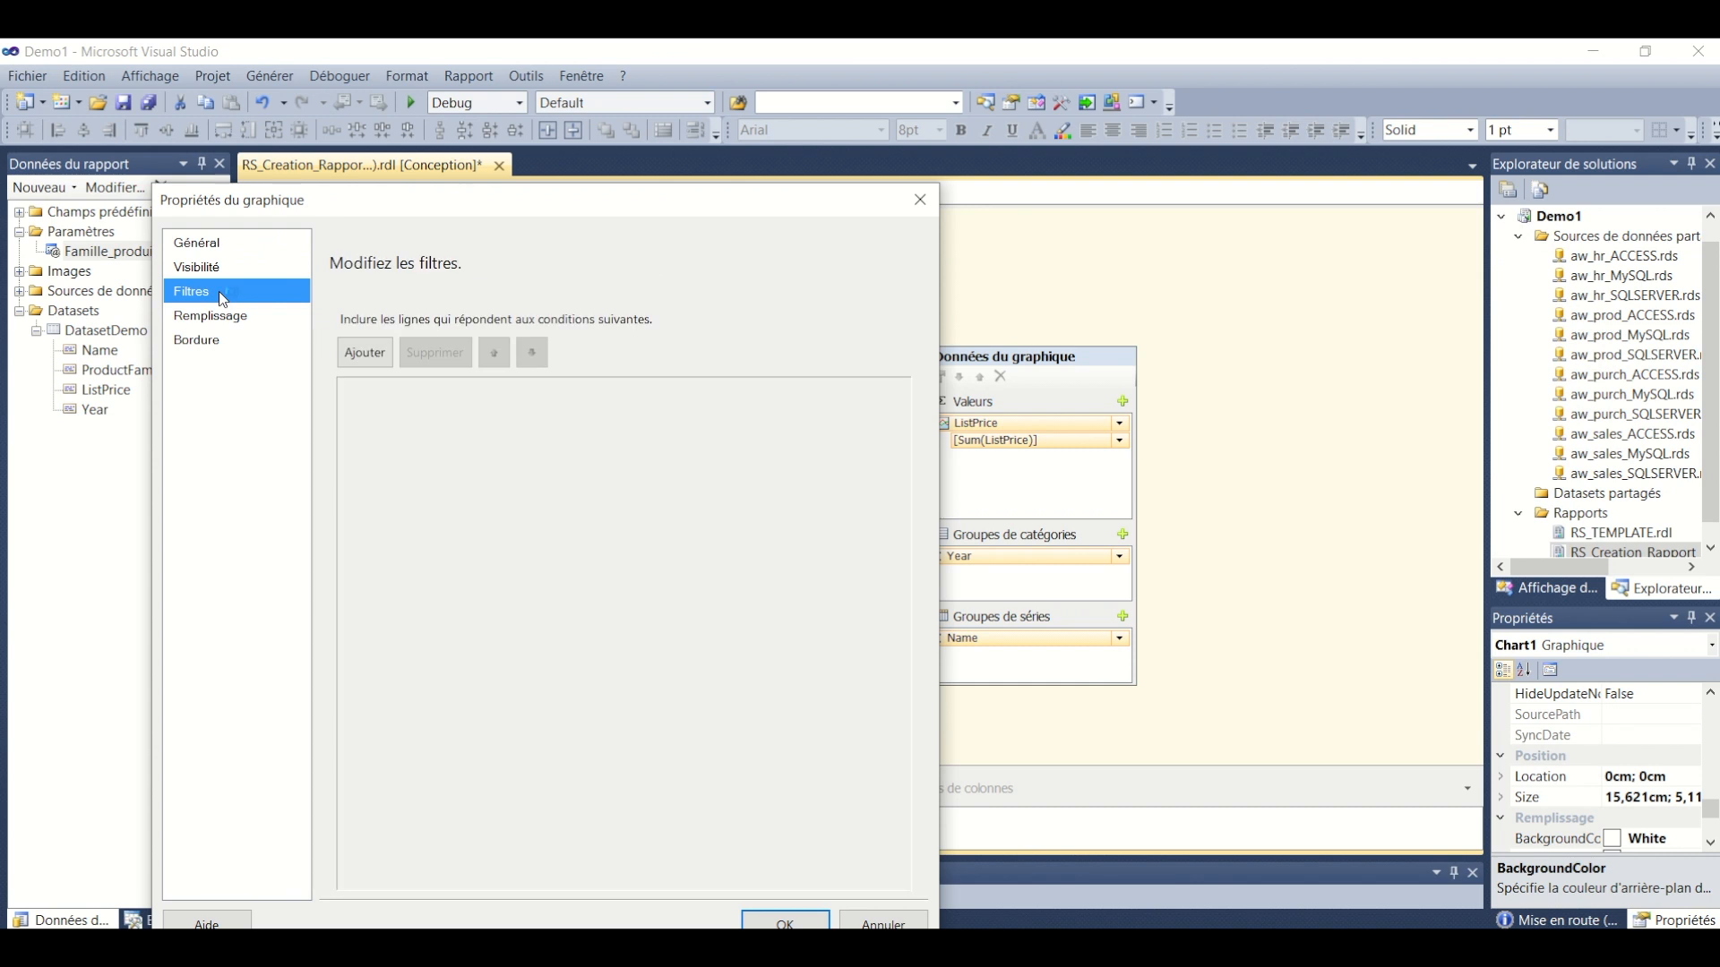
pyautogui.click(361, 359)
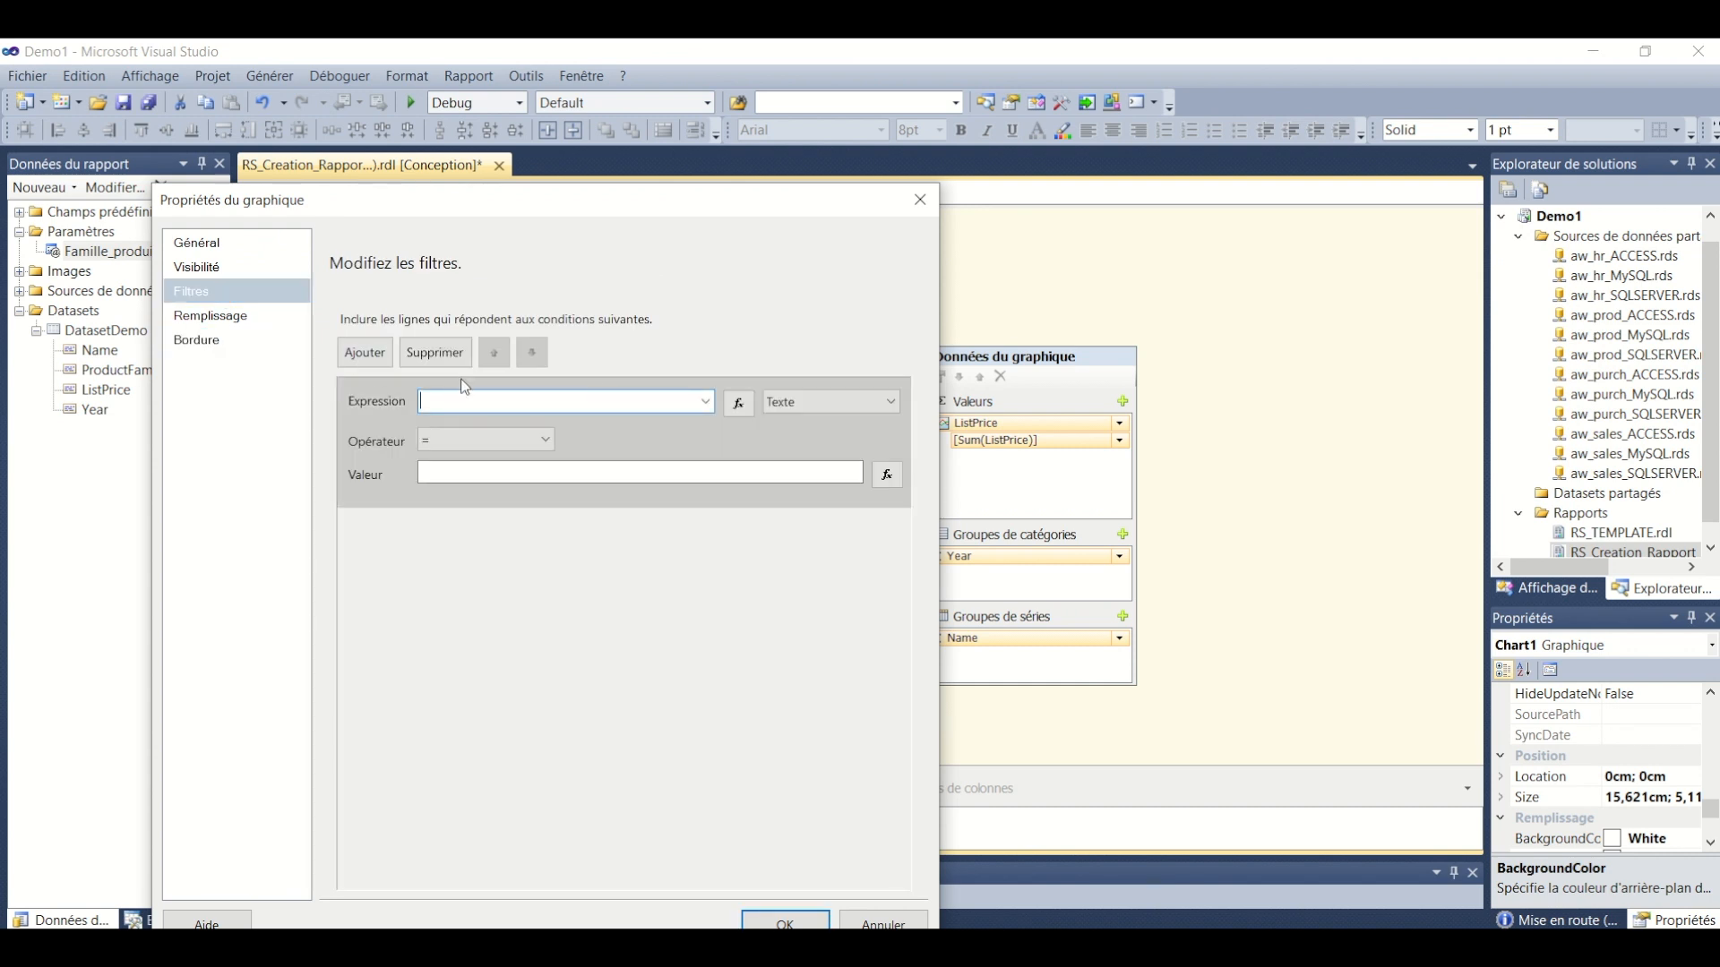
pyautogui.click(707, 402)
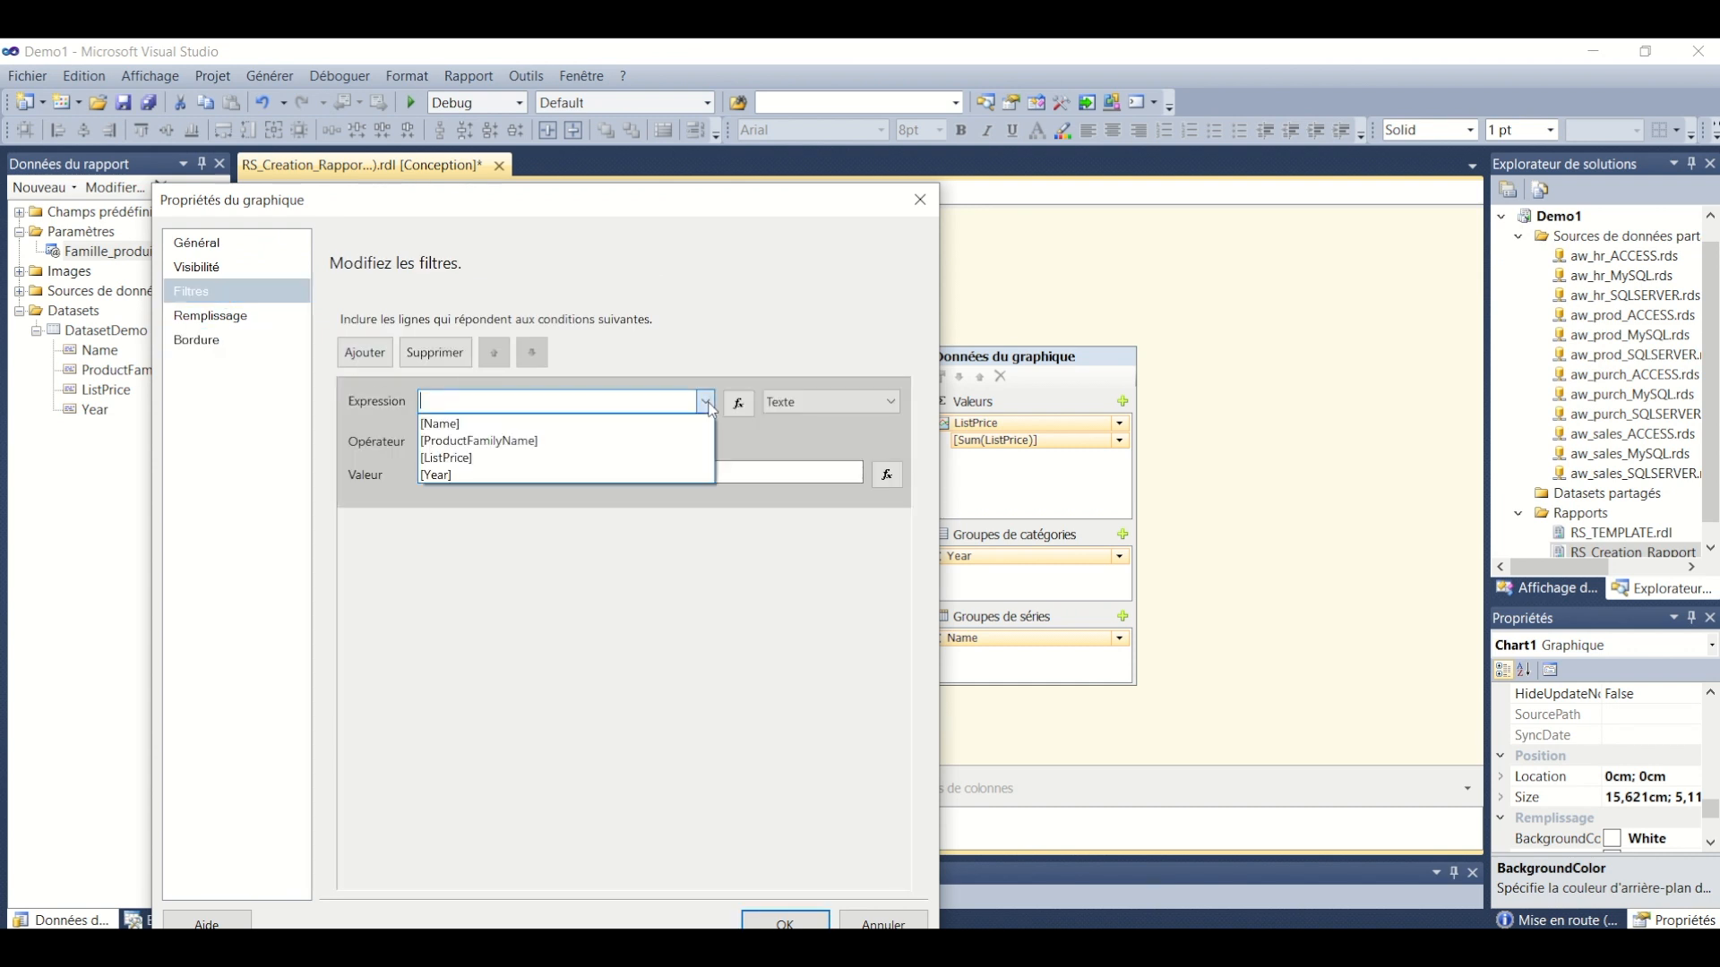
pyautogui.click(509, 445)
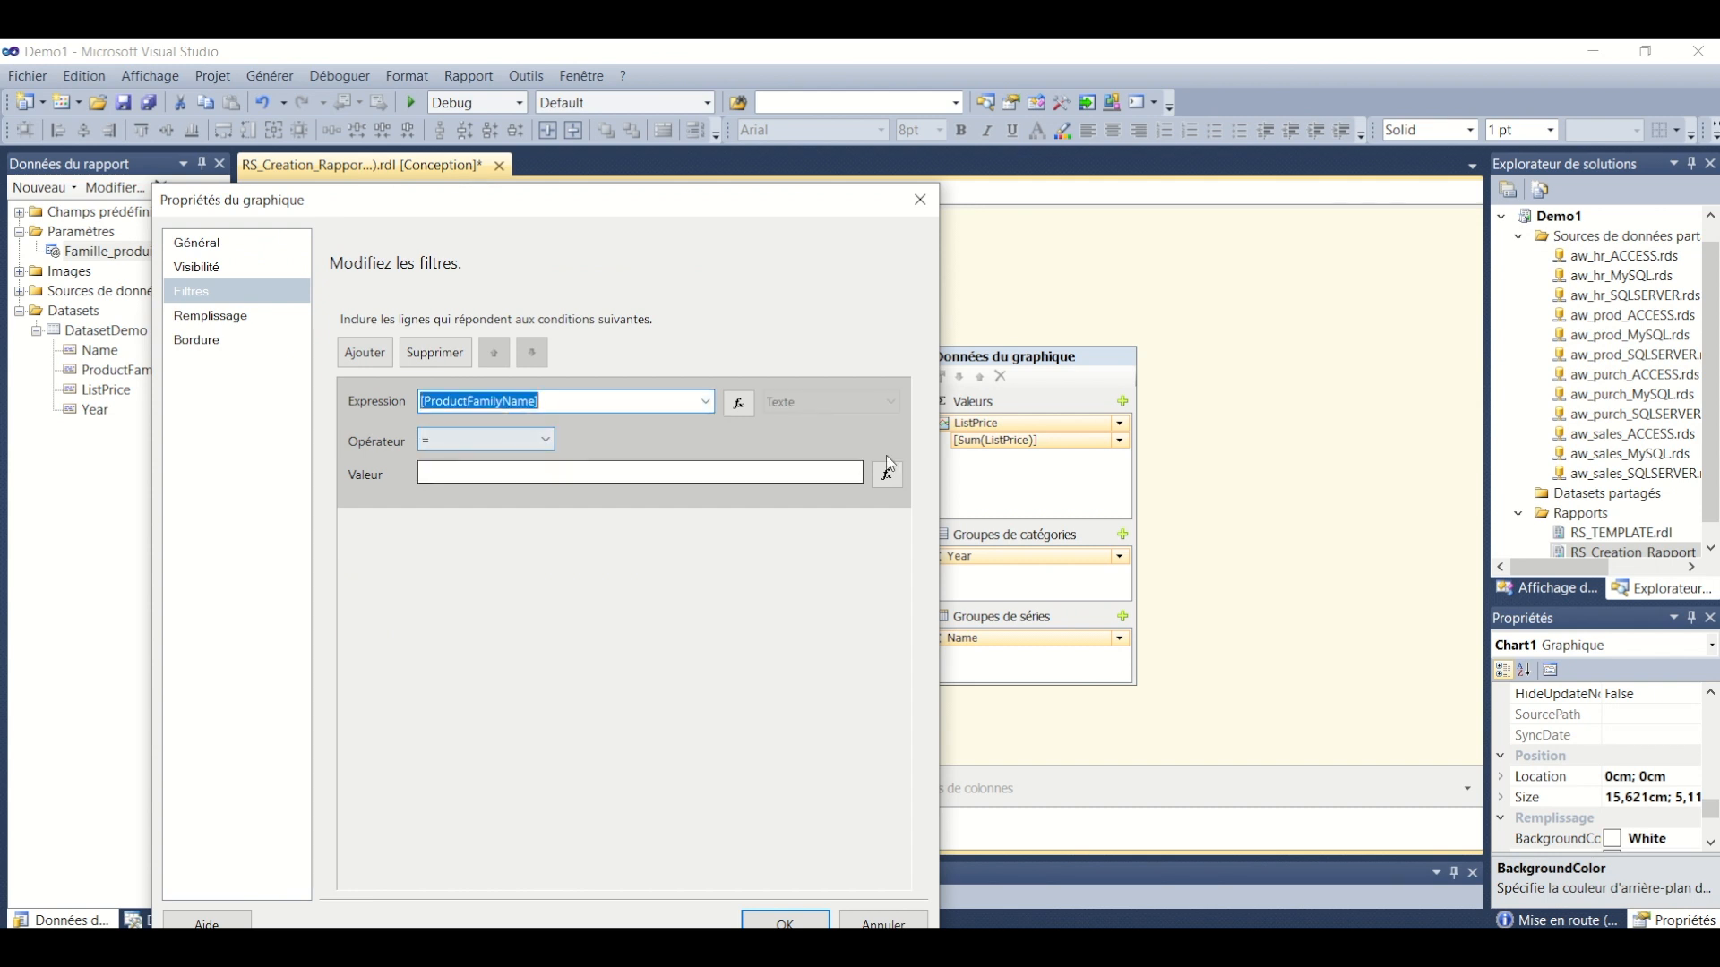
# Set the chart filter's value to =Parameters!Famille_produit.Value and apply the chart properties
pyautogui.click(887, 473)
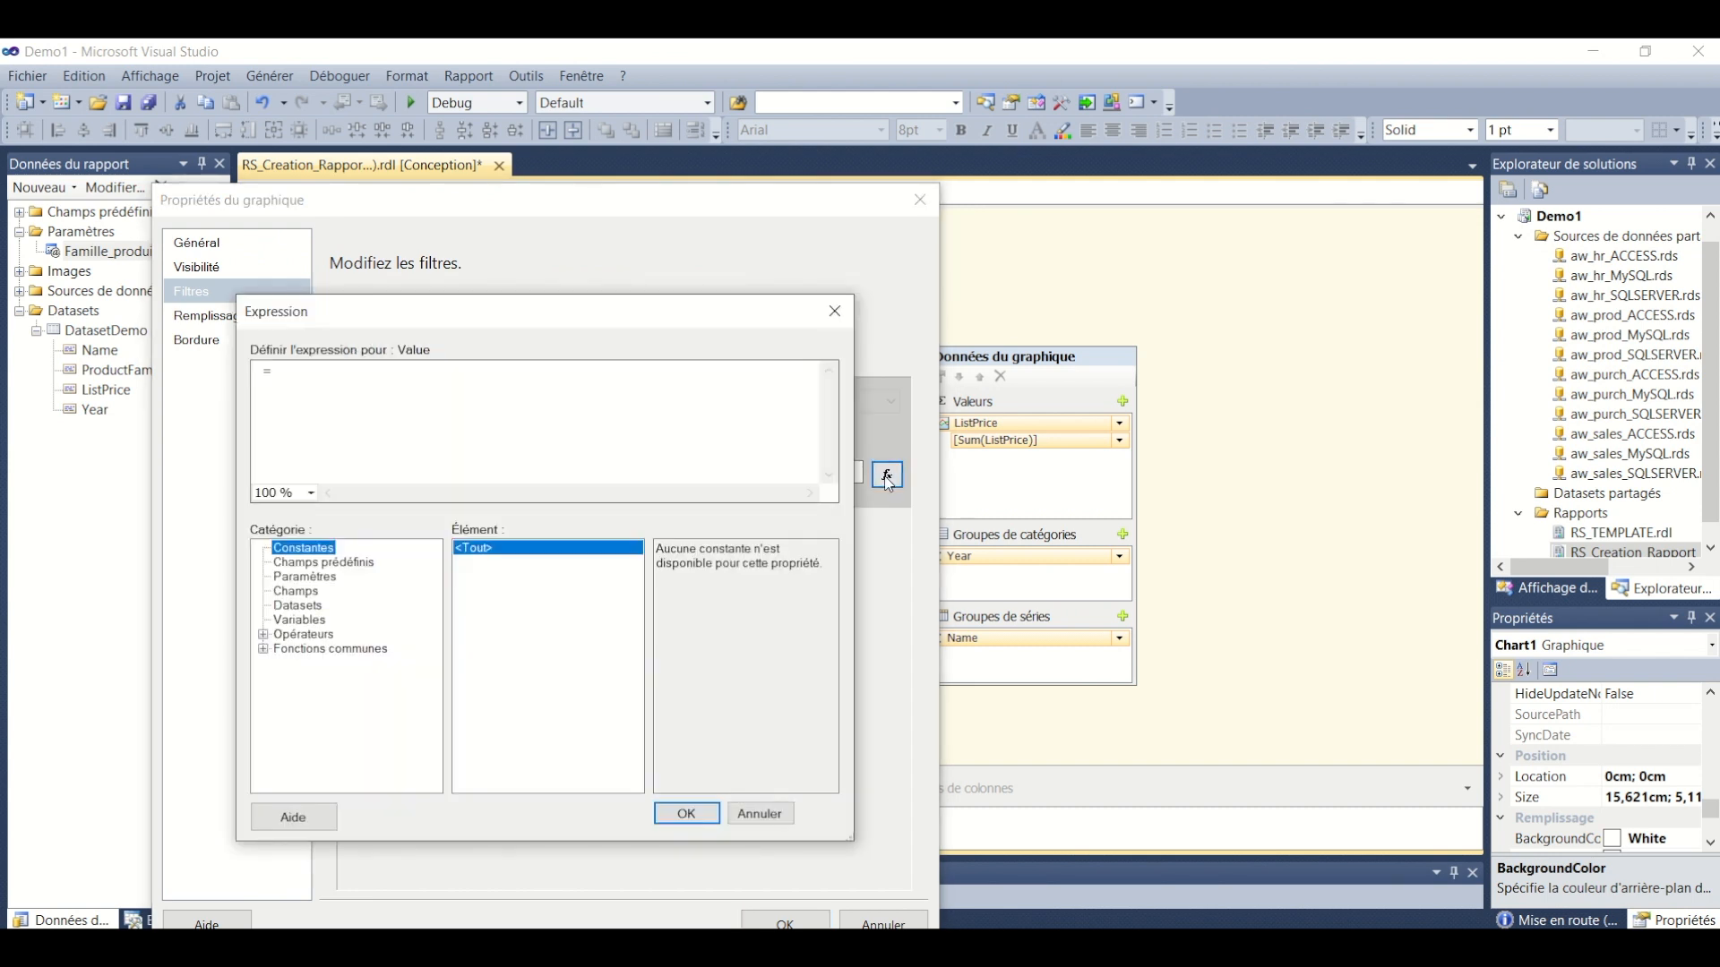
pyautogui.click(304, 577)
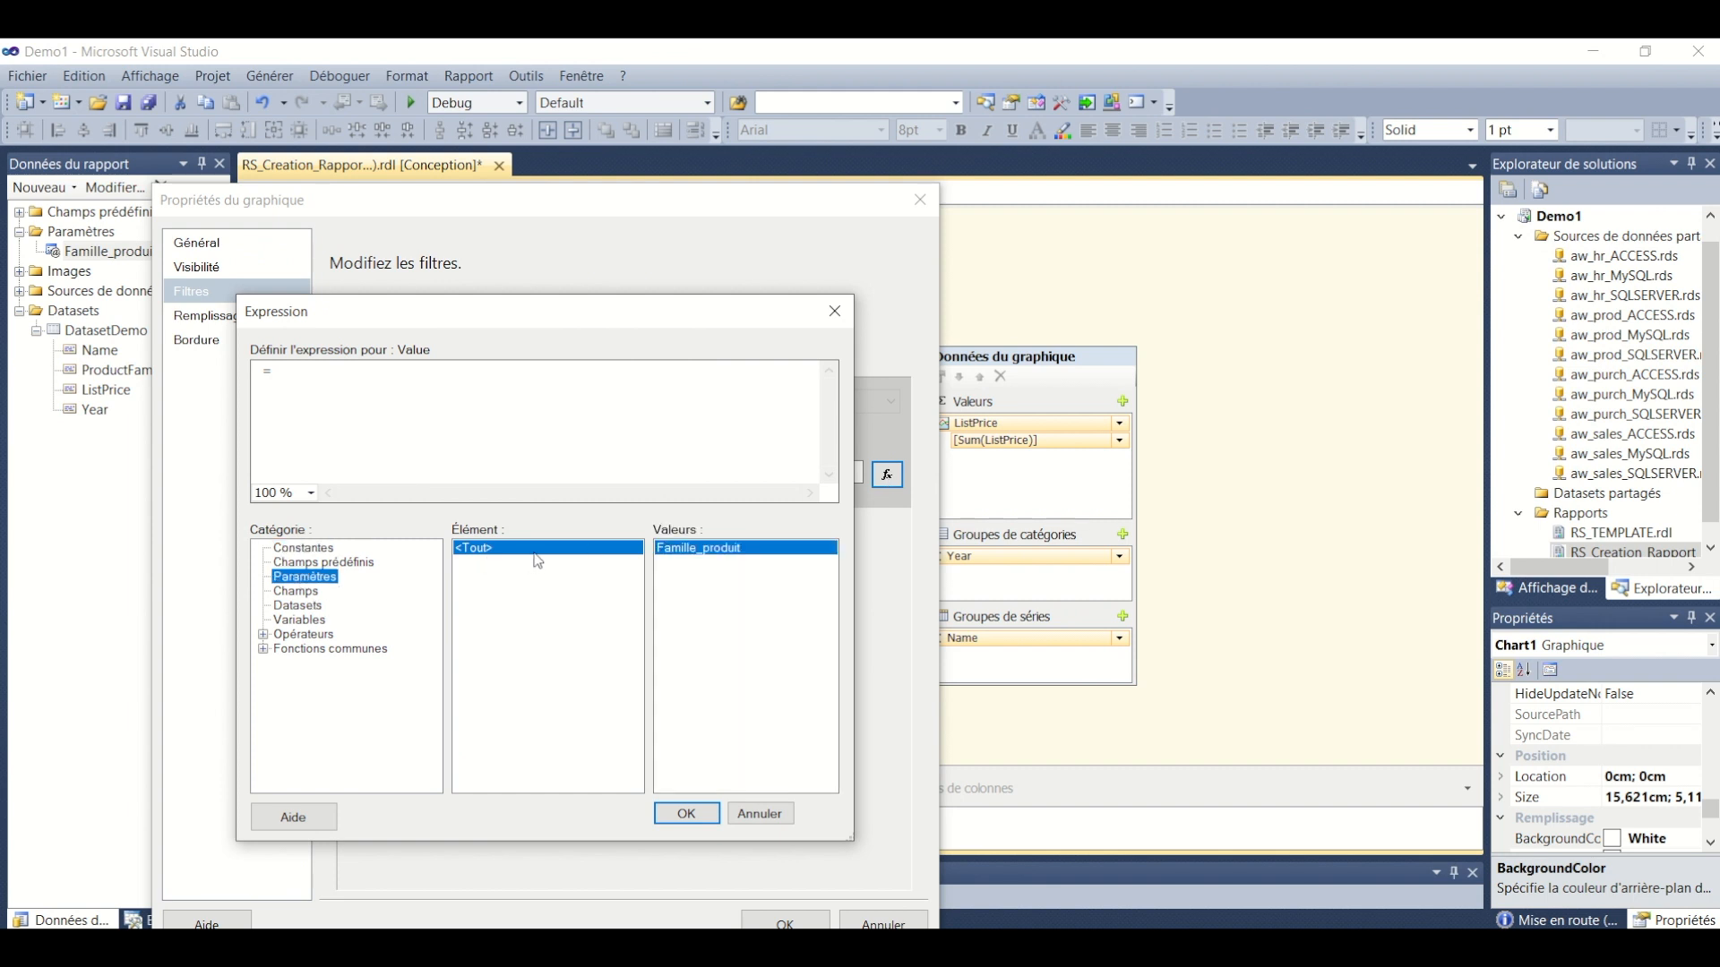
pyautogui.doubleClick(717, 550)
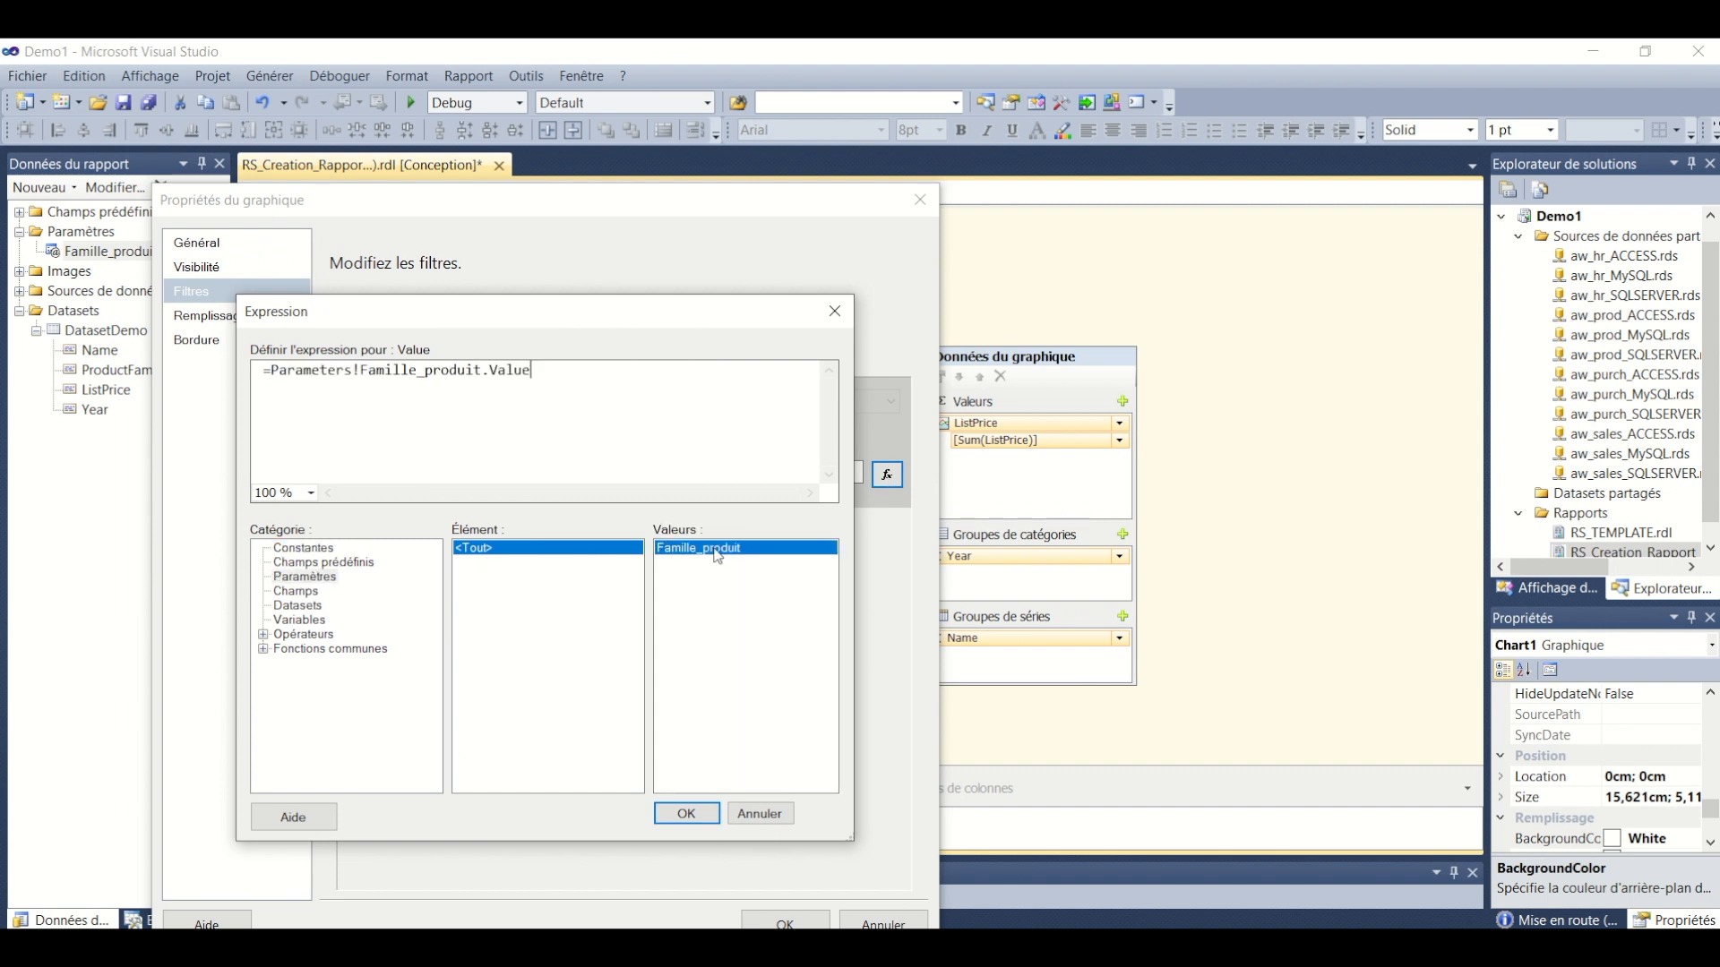
pyautogui.click(687, 813)
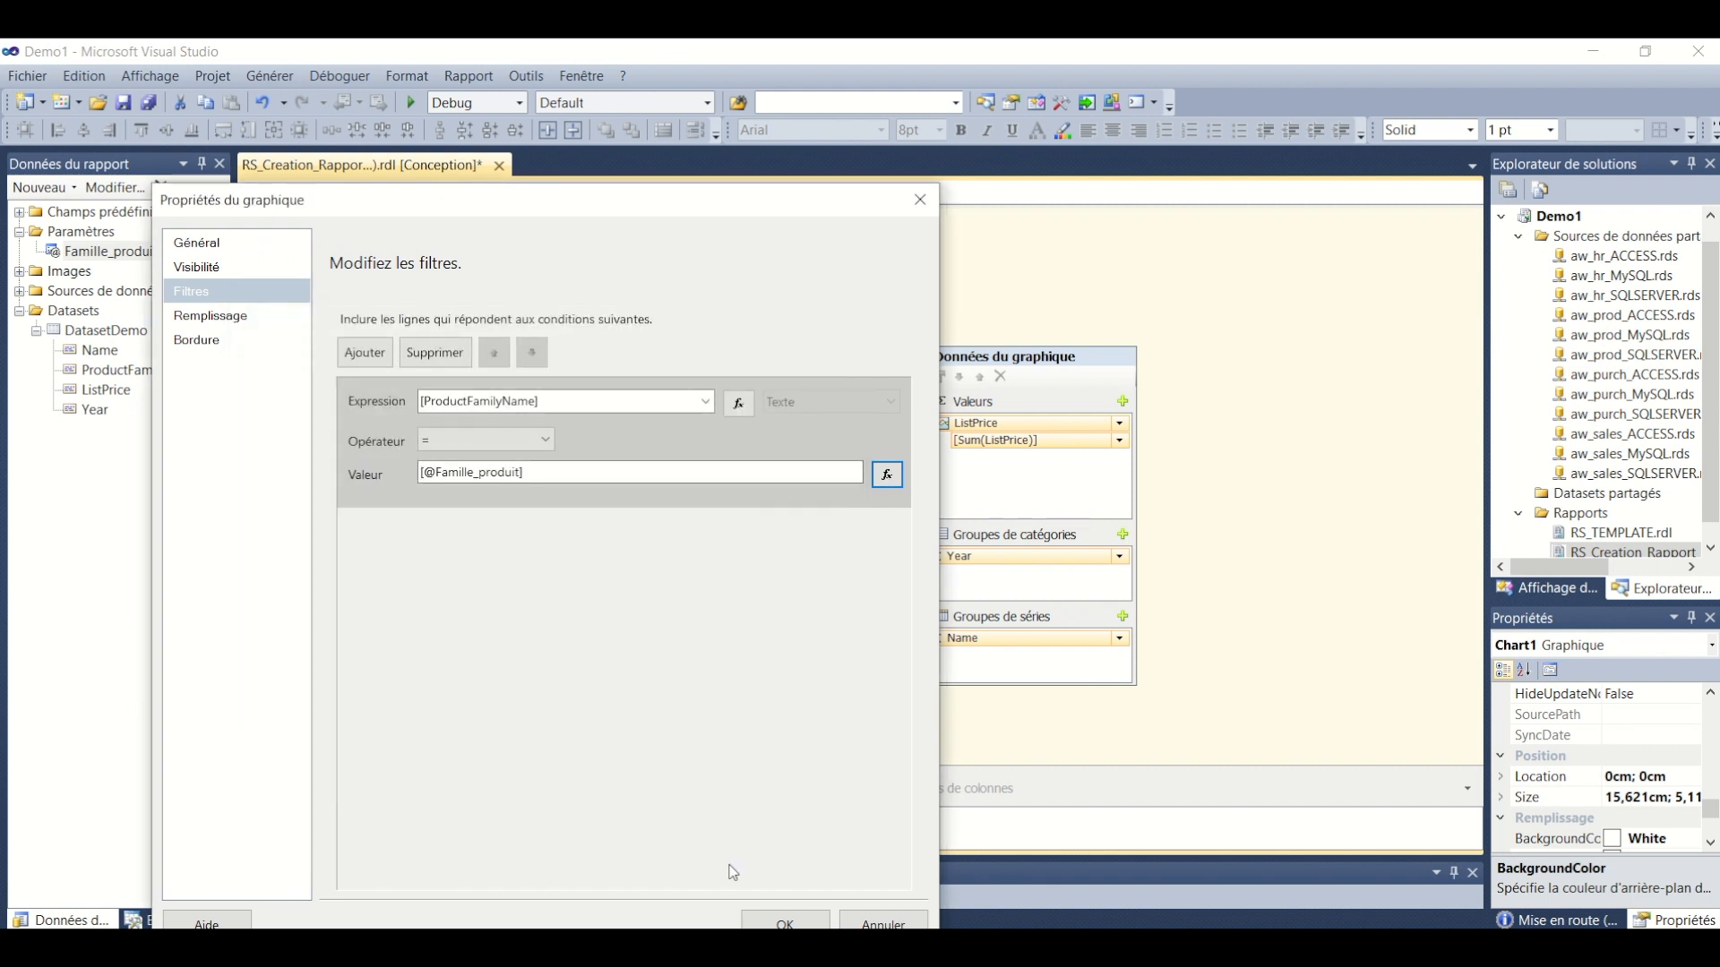
pyautogui.click(783, 925)
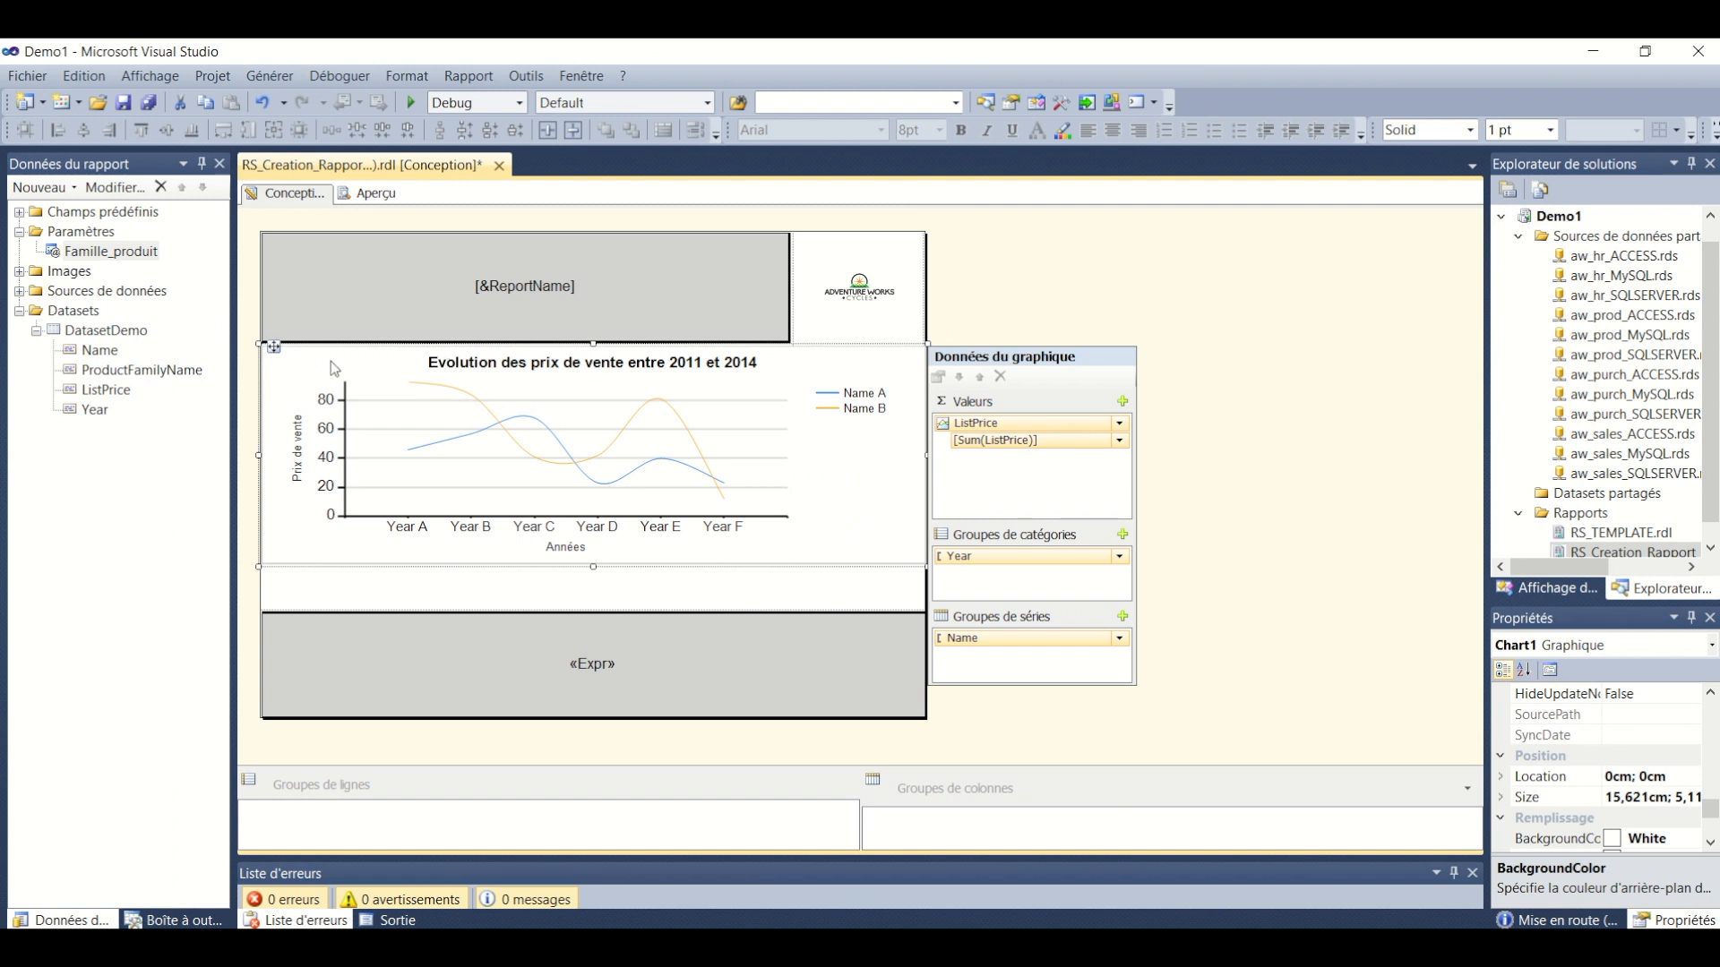
# Move the chart down about 0.97 cm and insert a text box above it reading "Famille de produit sélectionnée :"
pyautogui.moveTo(275, 348); pyautogui.dragTo(275, 383)
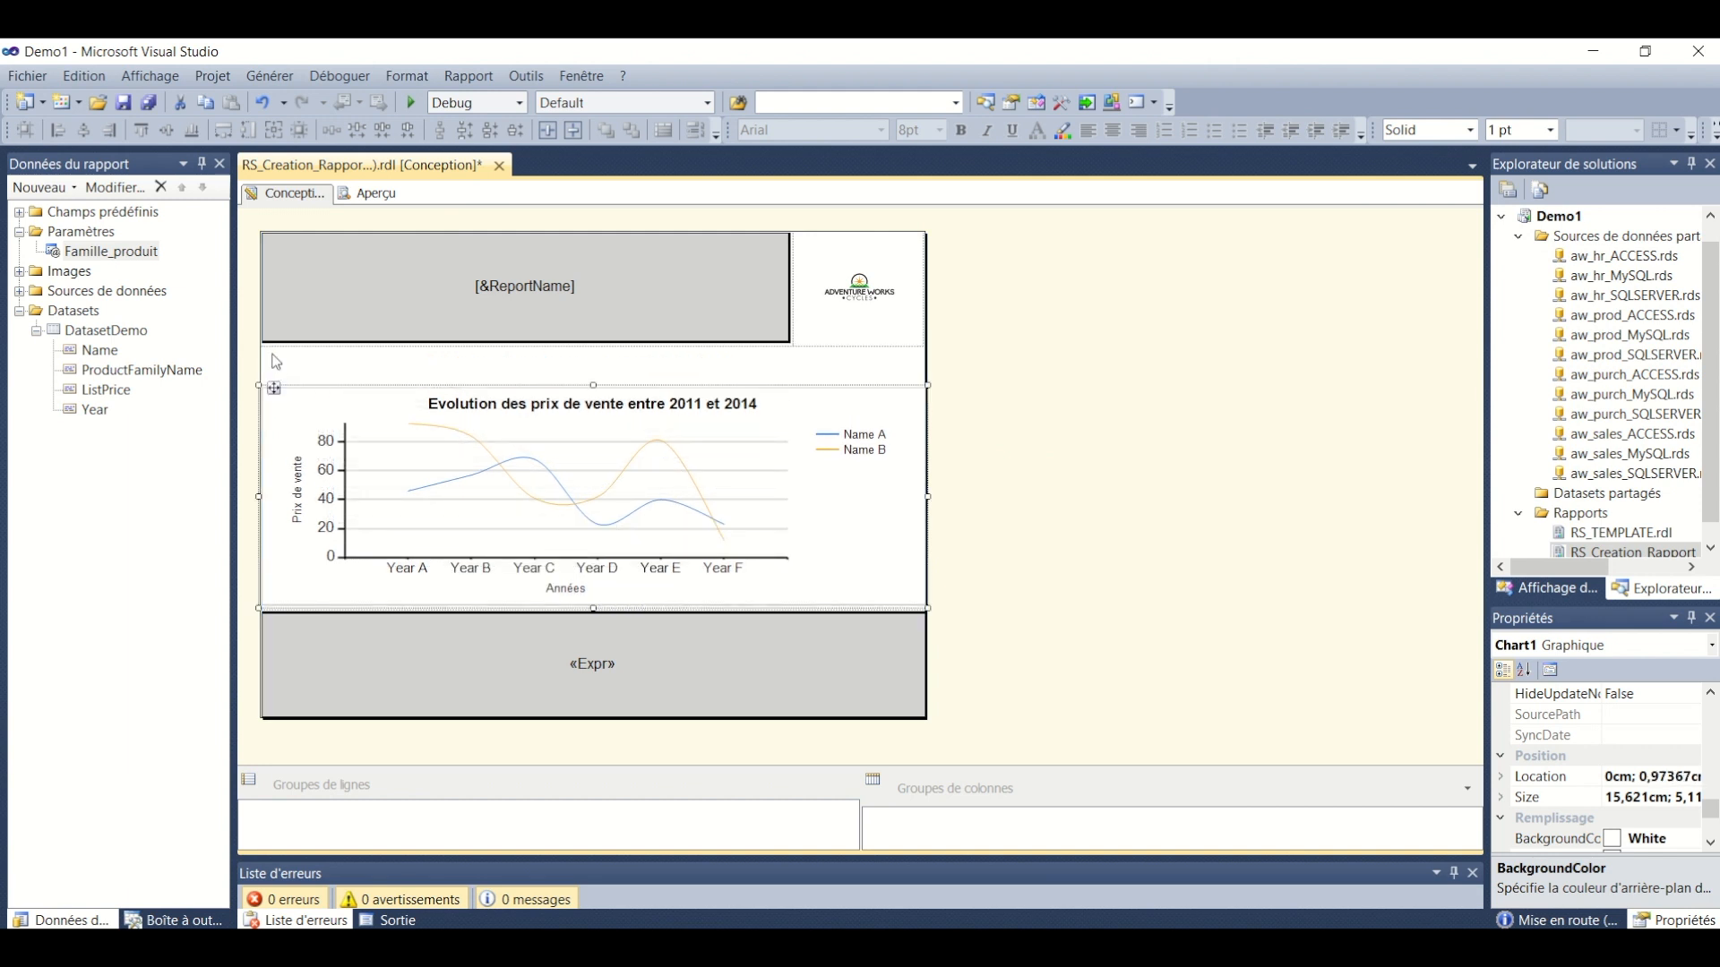
pyautogui.click(276, 362)
pyautogui.rightClick(276, 362)
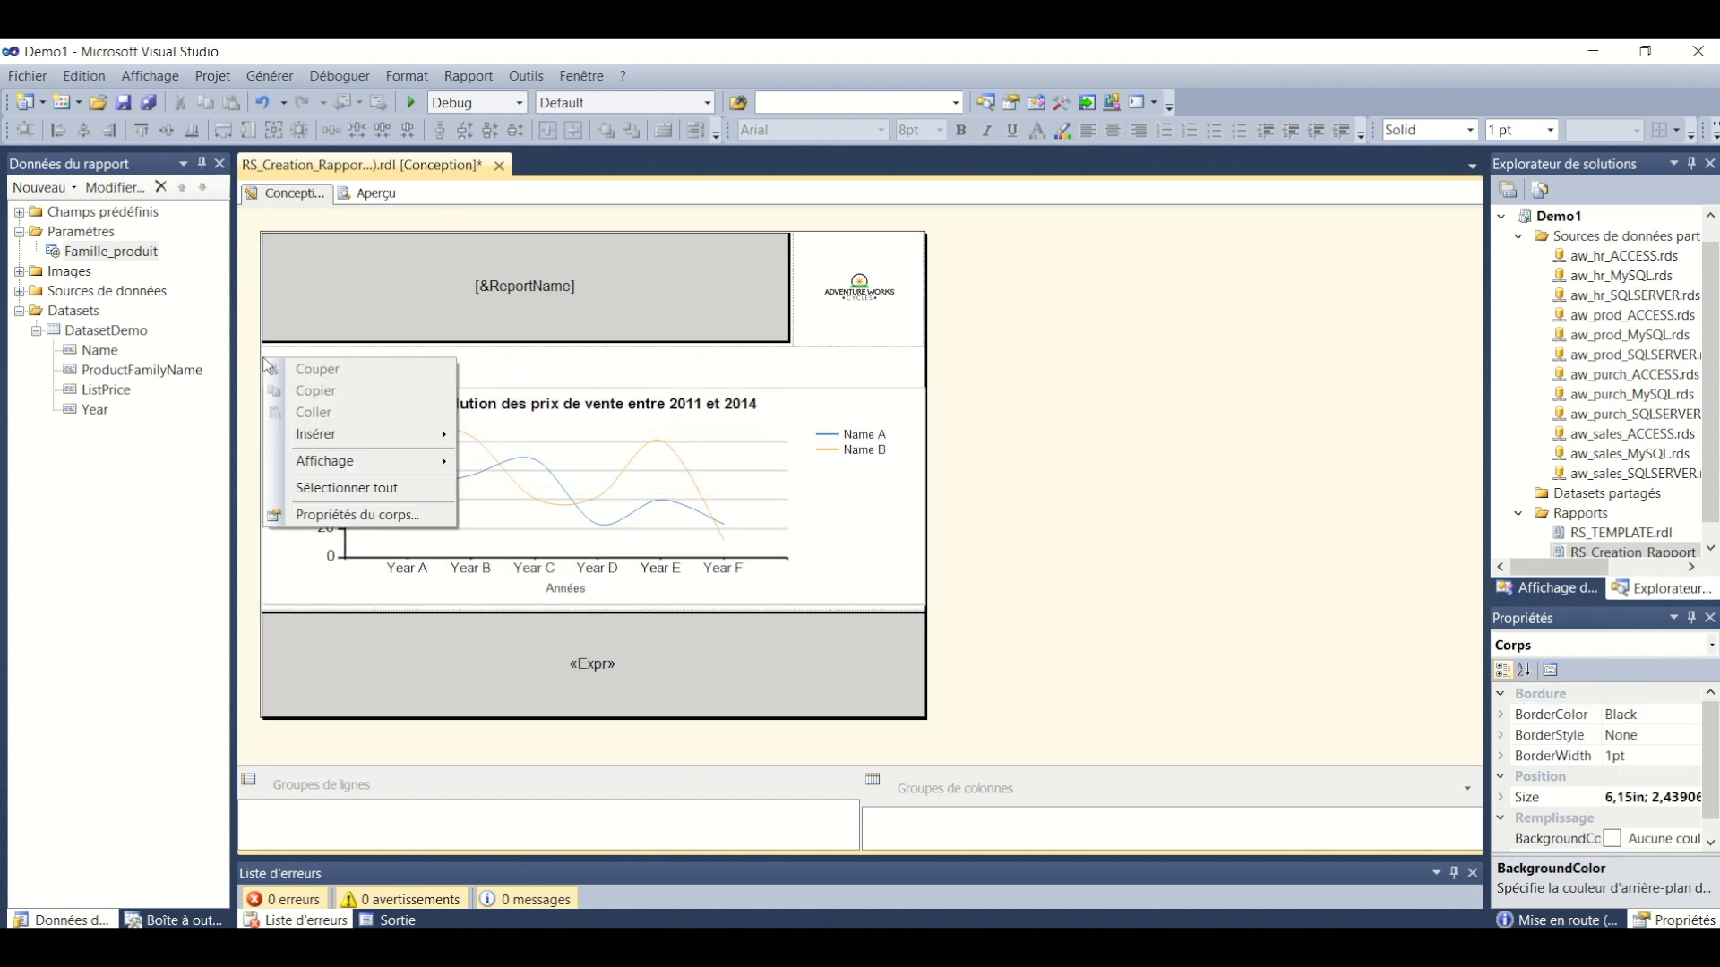
pyautogui.moveTo(367, 433)
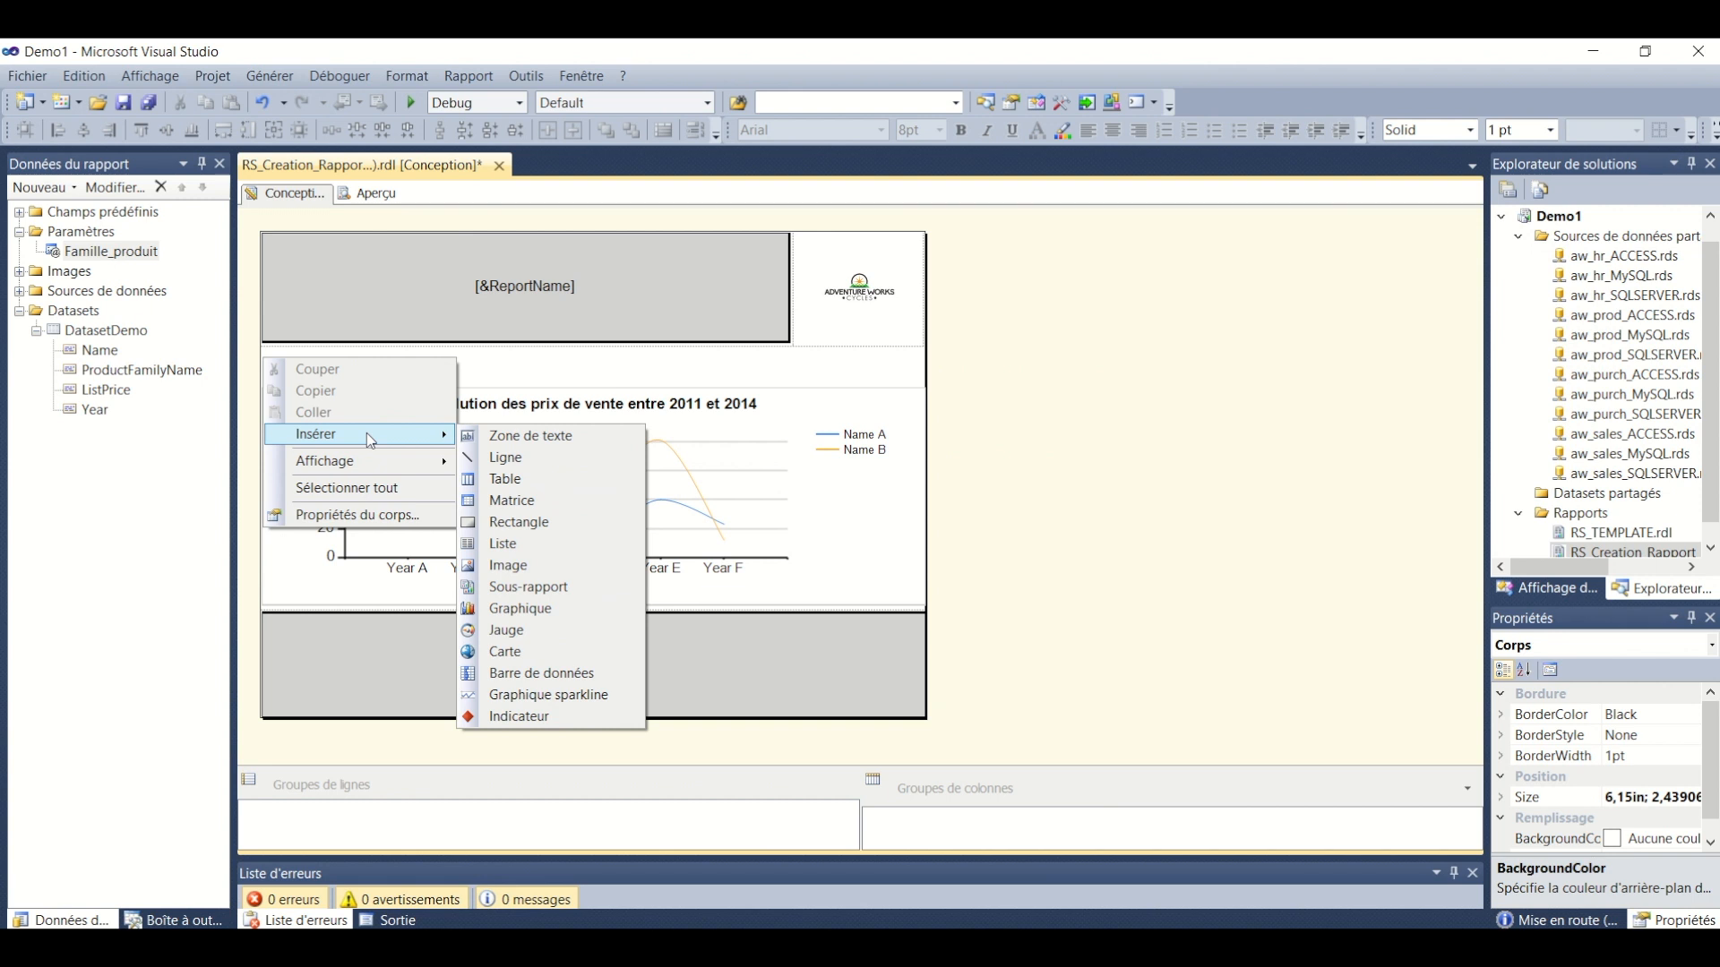
pyautogui.click(511, 435)
pyautogui.write('Fami')
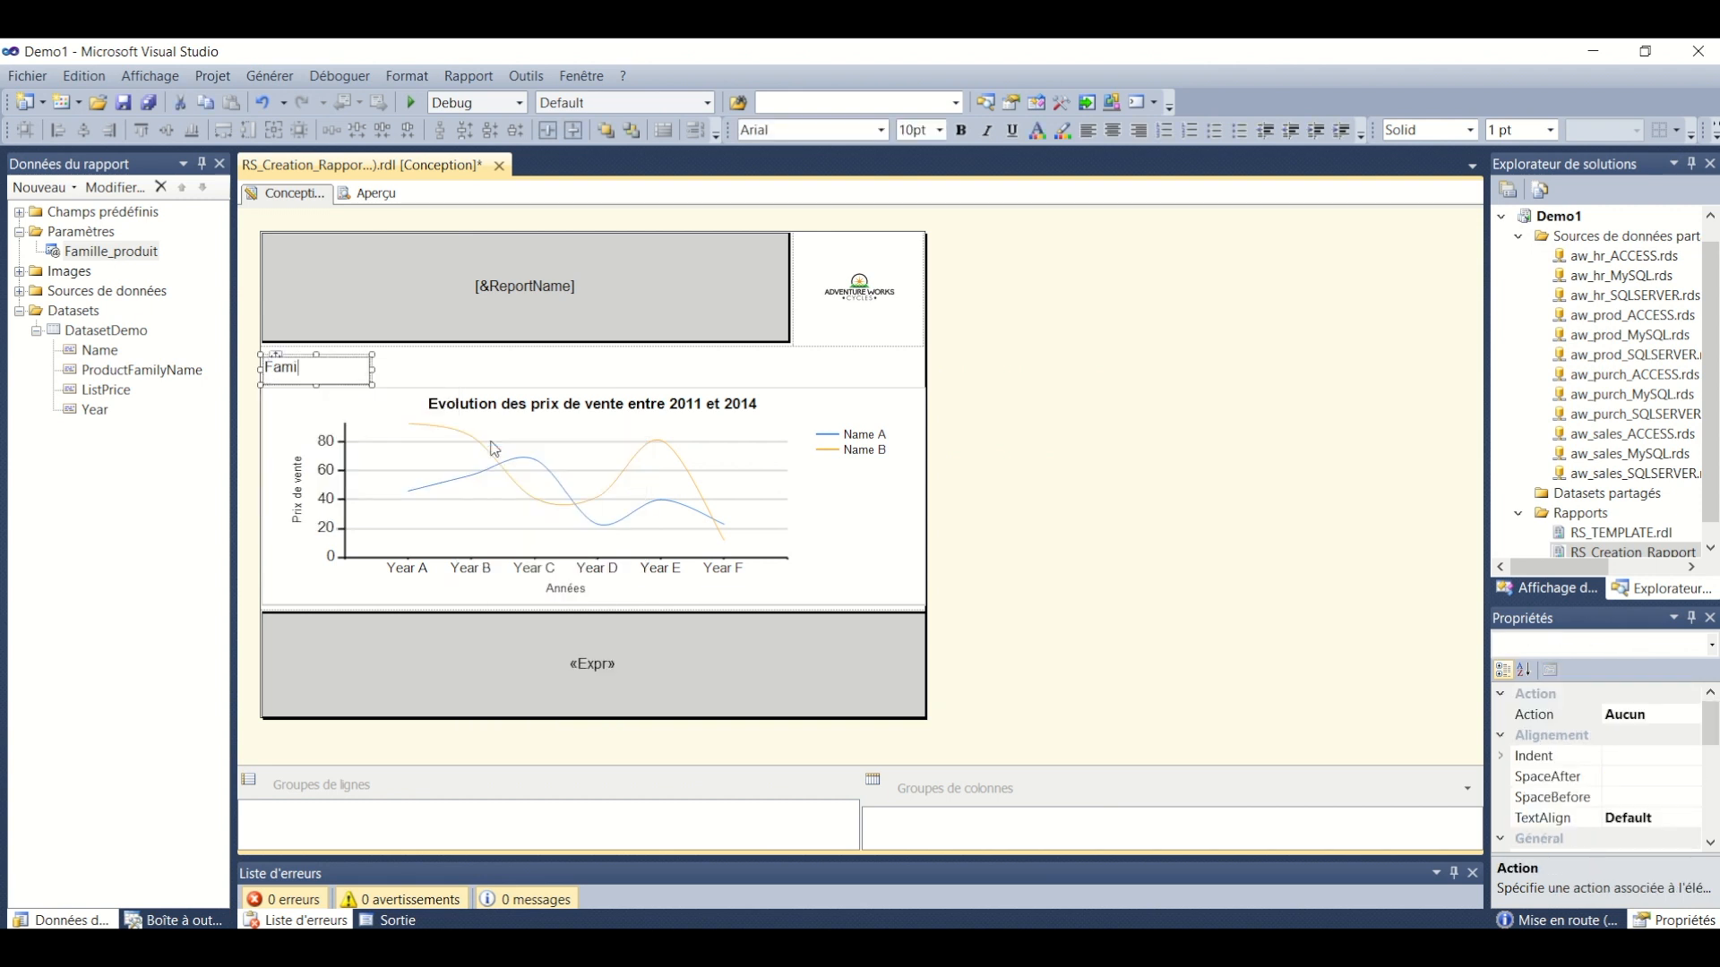
pyautogui.write('lle de produit sélectionnées')
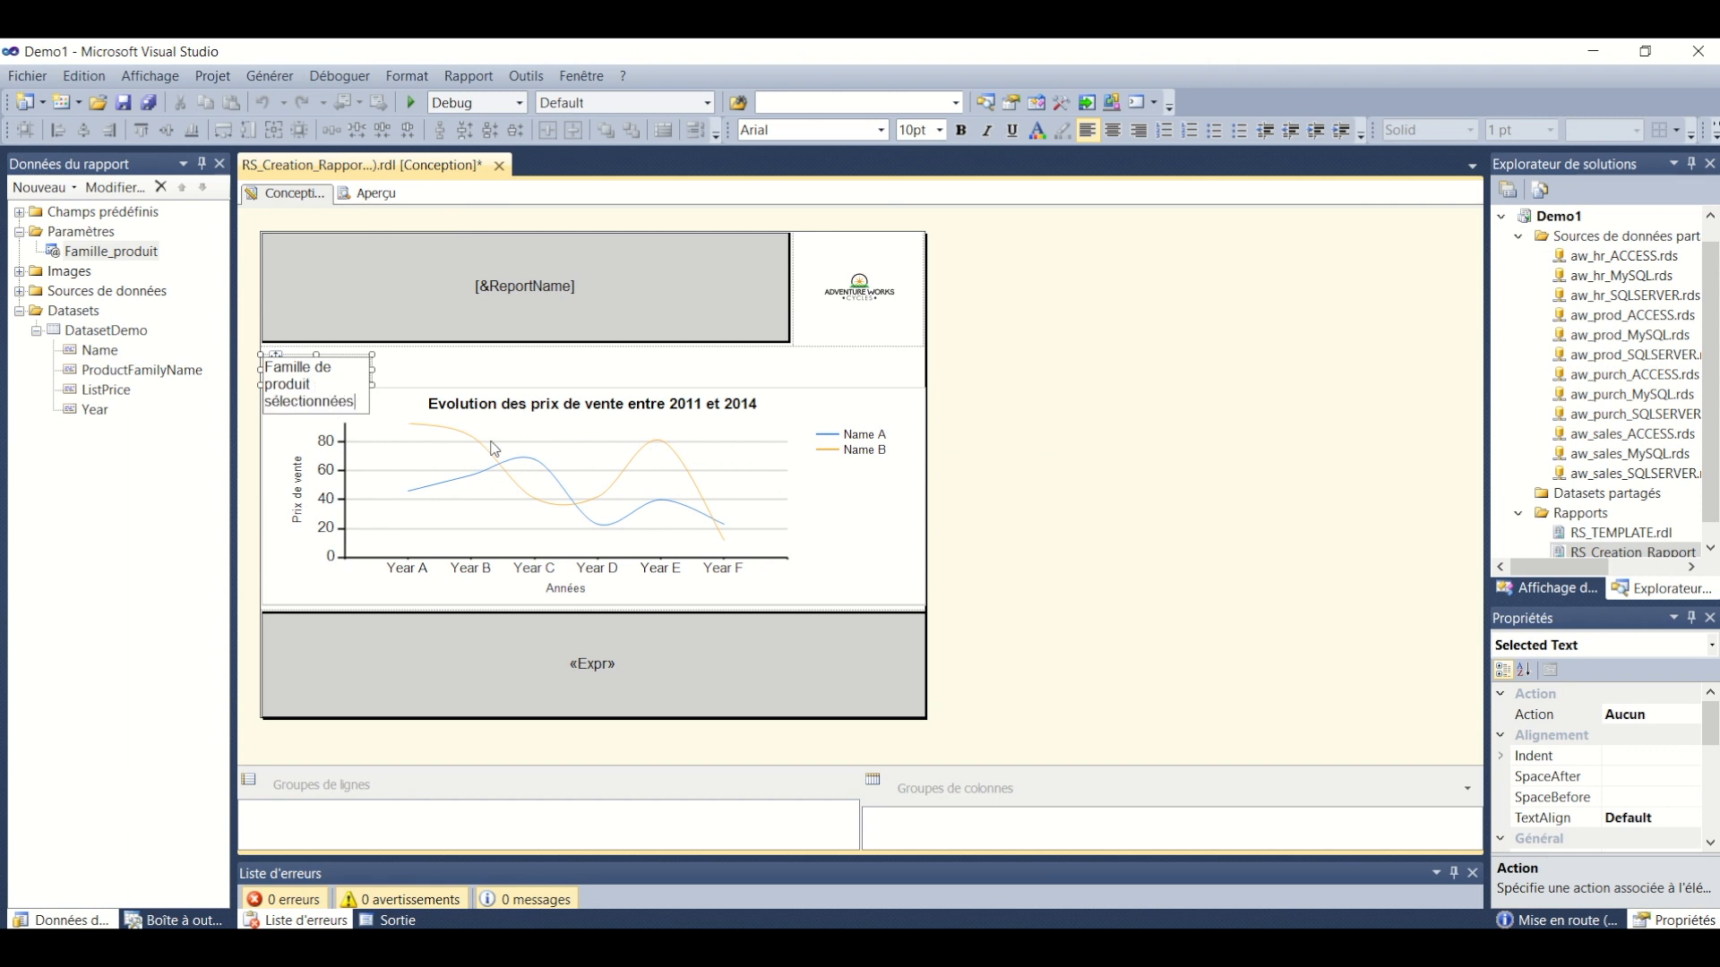
pyautogui.press('BackSpace')
# Widen the "Famille de produit sélectionnée :" text box to about 5.36 cm so its text fits on one line
pyautogui.click(364, 370)
pyautogui.click(391, 369)
pyautogui.click(347, 363)
pyautogui.moveTo(372, 369); pyautogui.dragTo(493, 367)
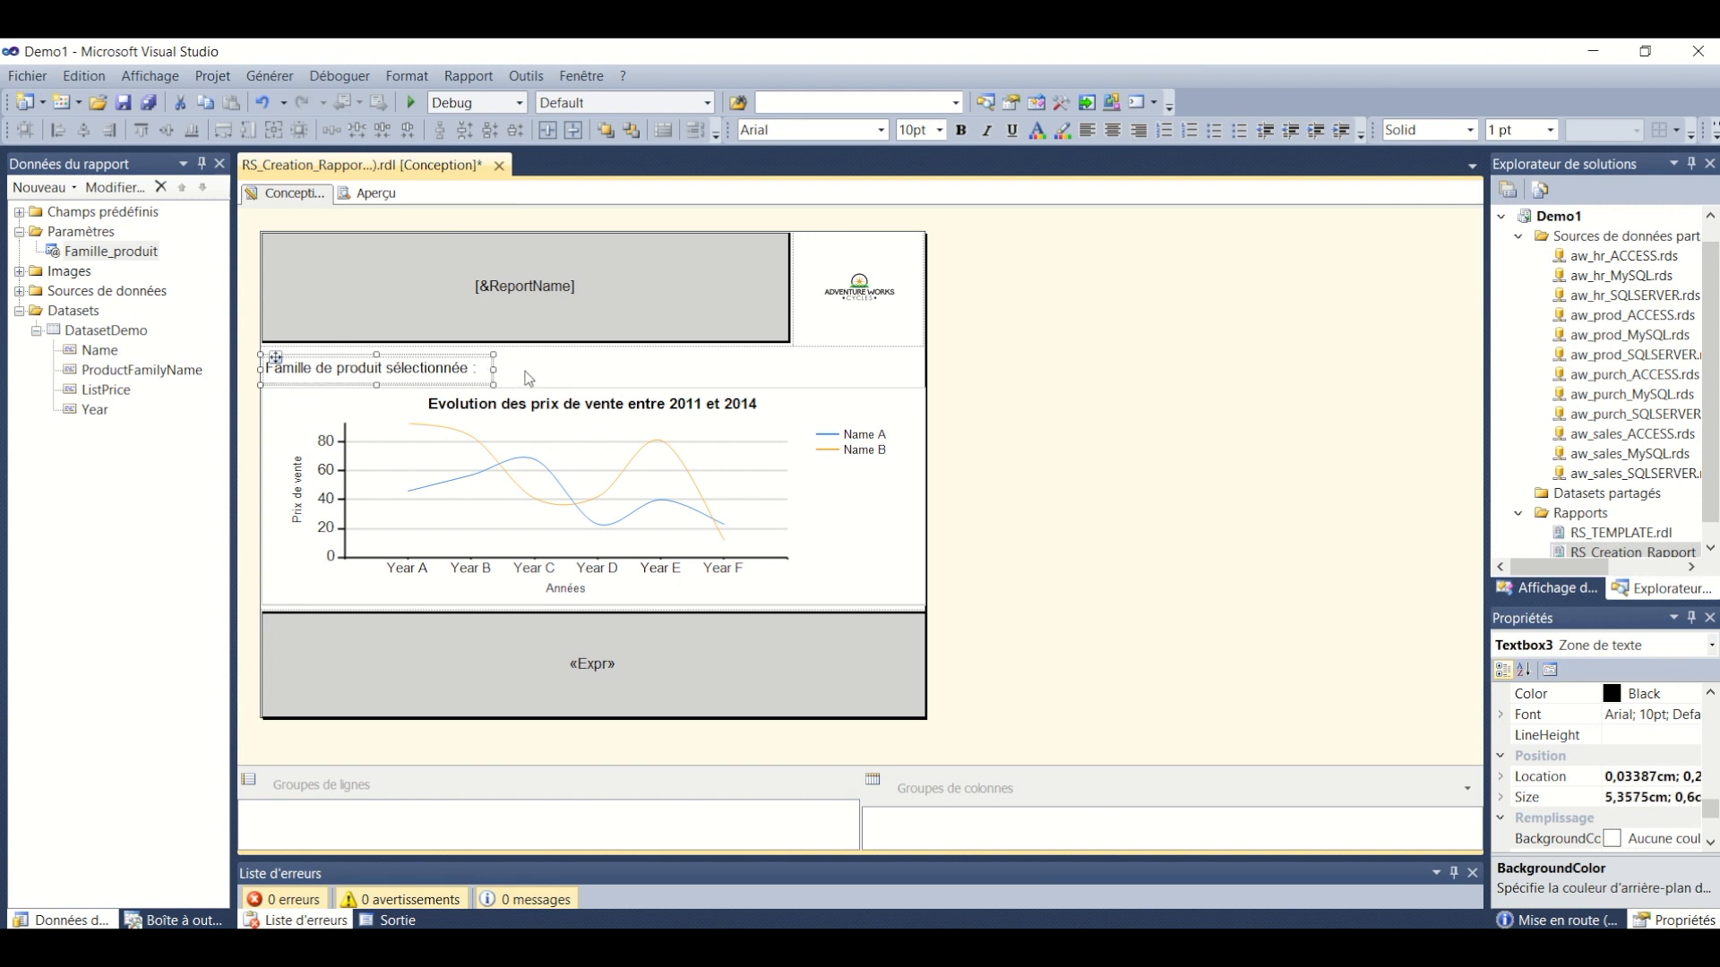
# Insert an empty text box just after the "Famille de produit sélectionnée :" label and align it with the label
pyautogui.click(529, 379)
pyautogui.rightClick(513, 369)
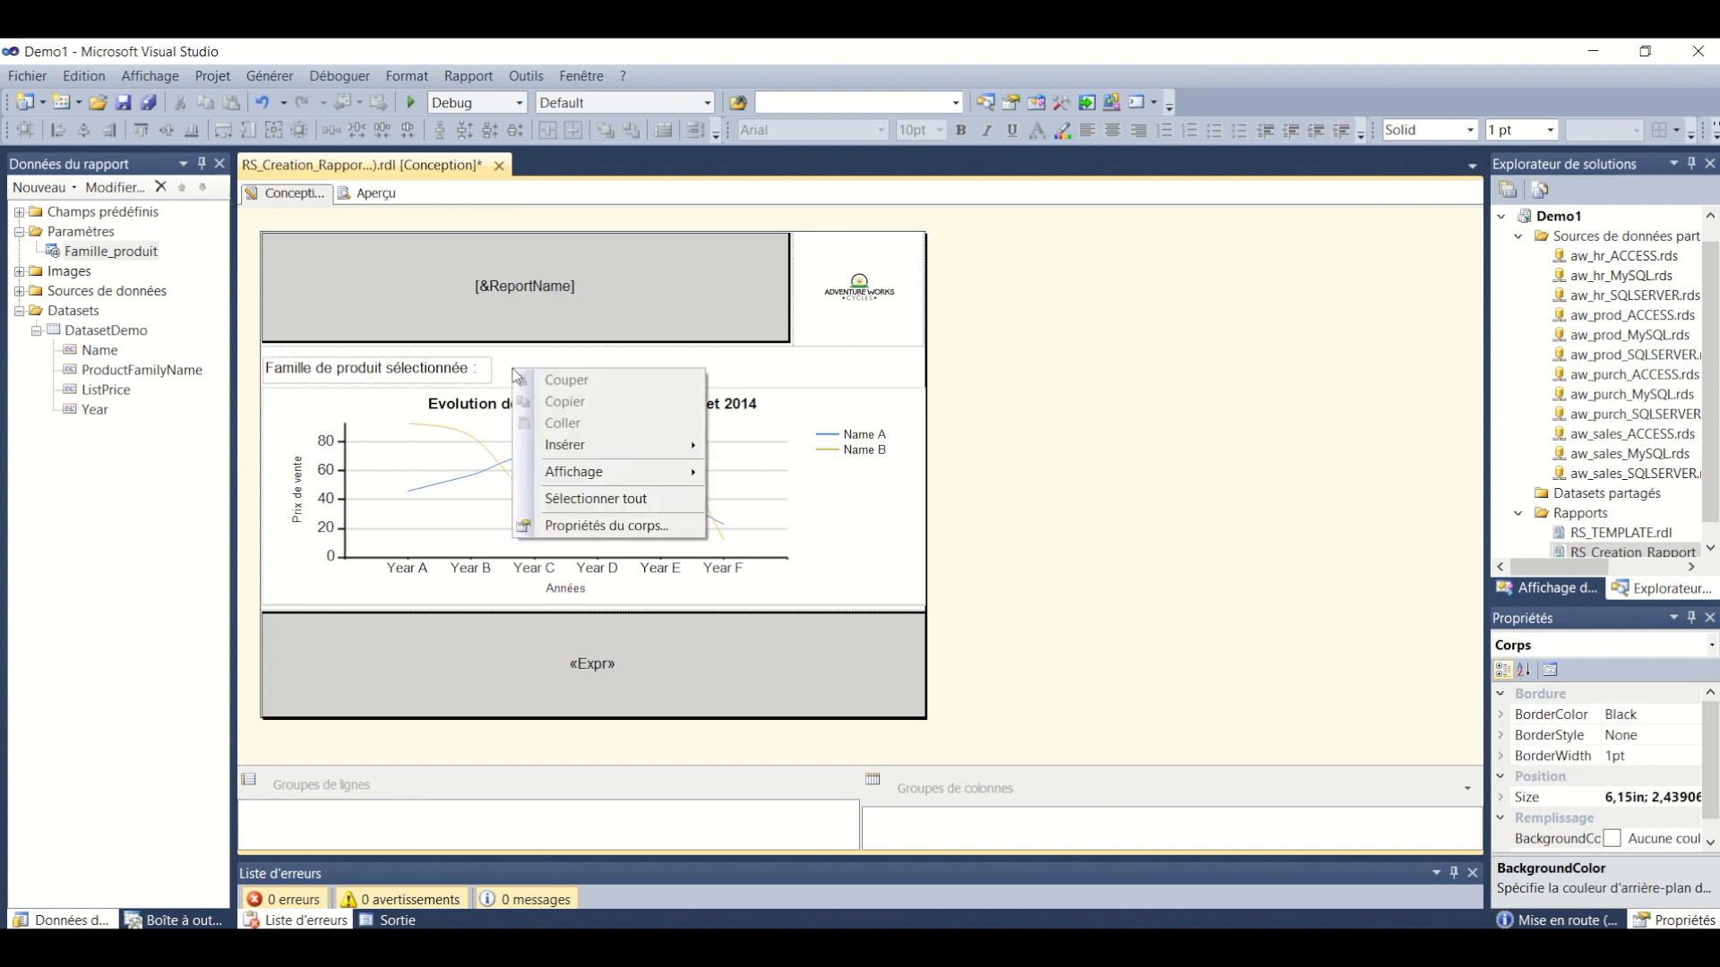
pyautogui.moveTo(601, 452)
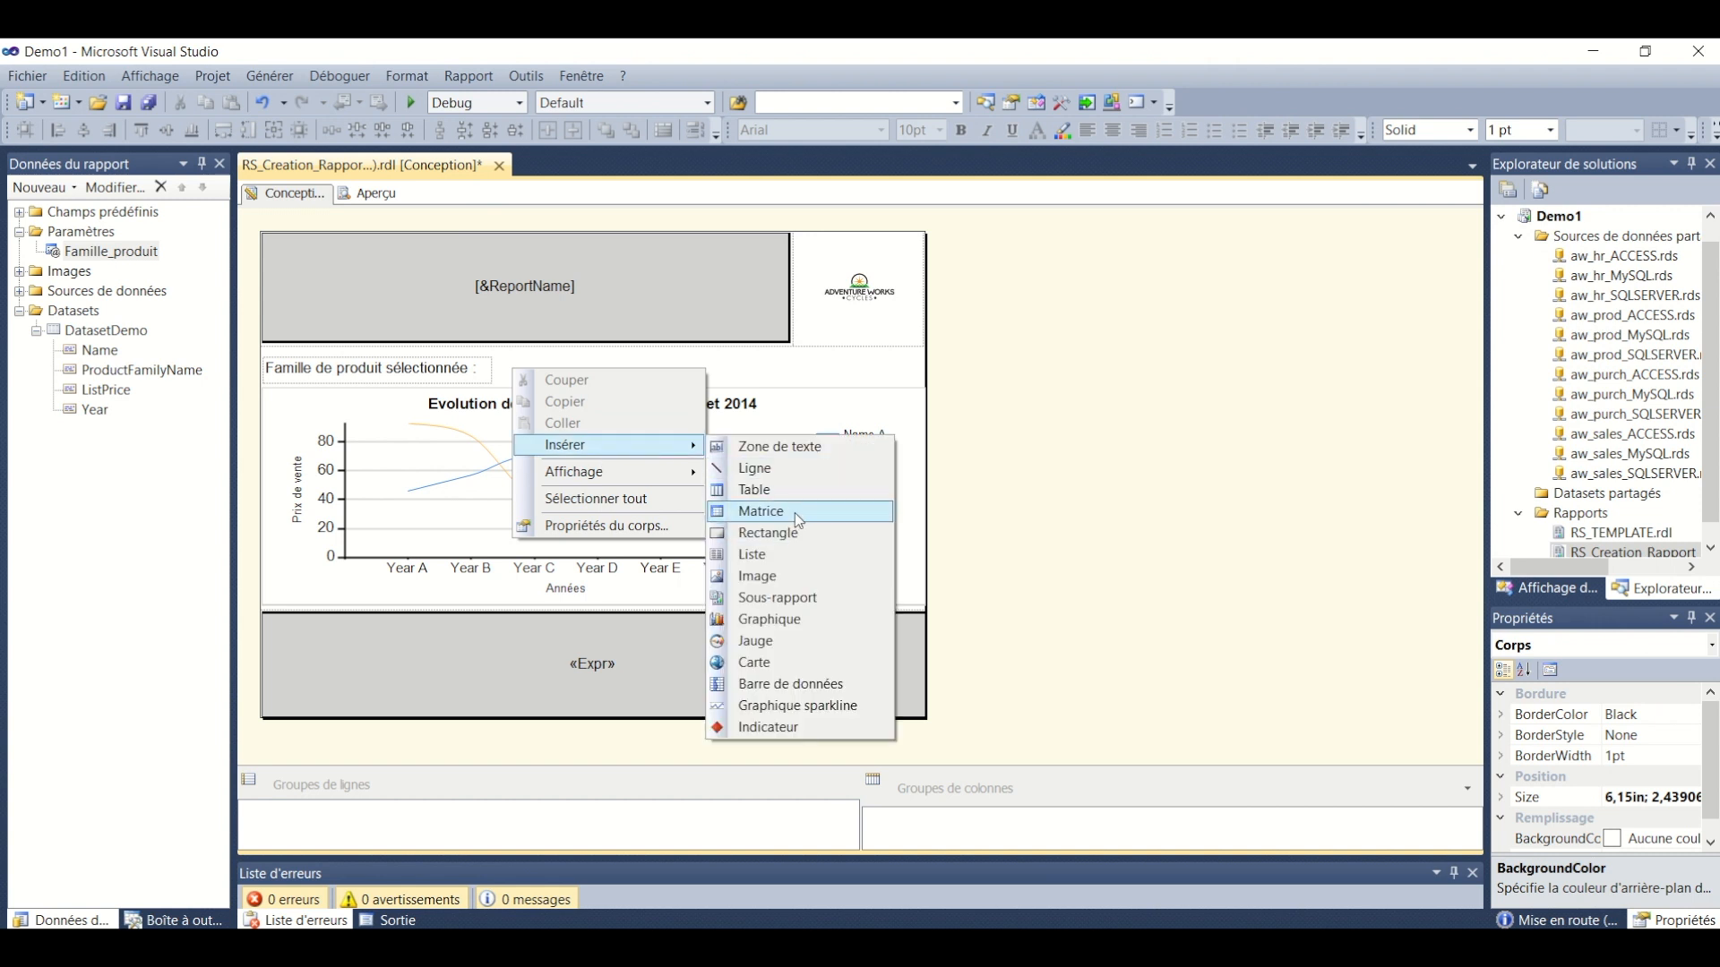
pyautogui.click(793, 453)
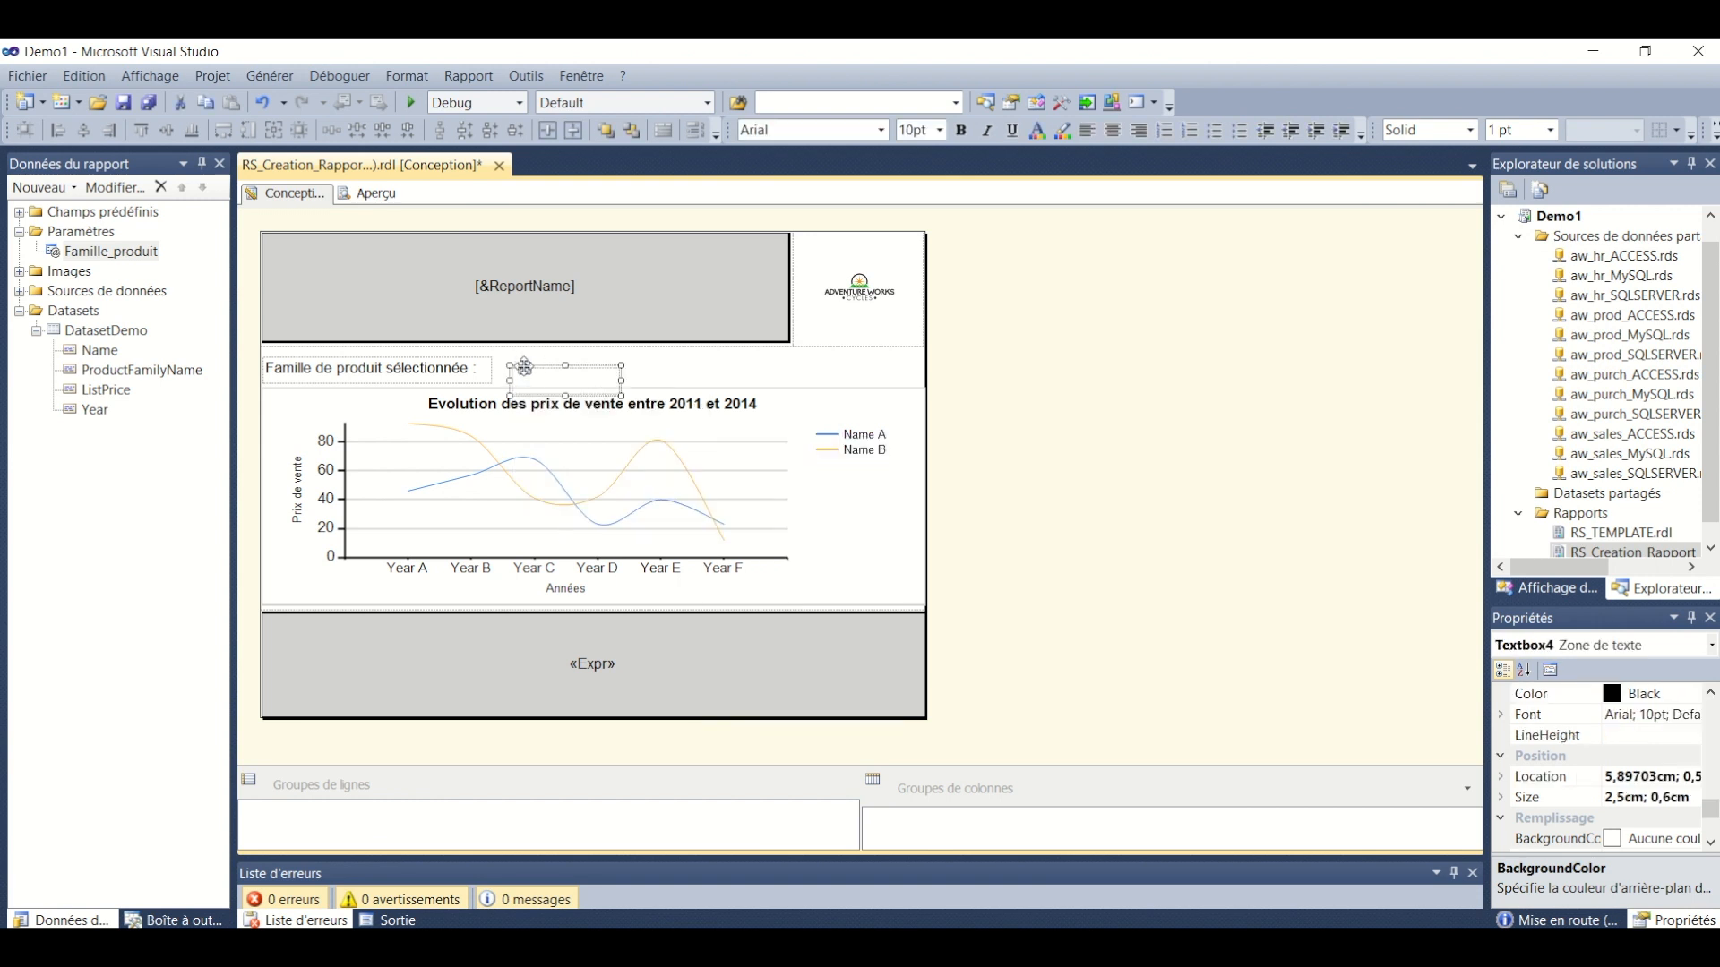
pyautogui.moveTo(519, 368); pyautogui.dragTo(504, 359)
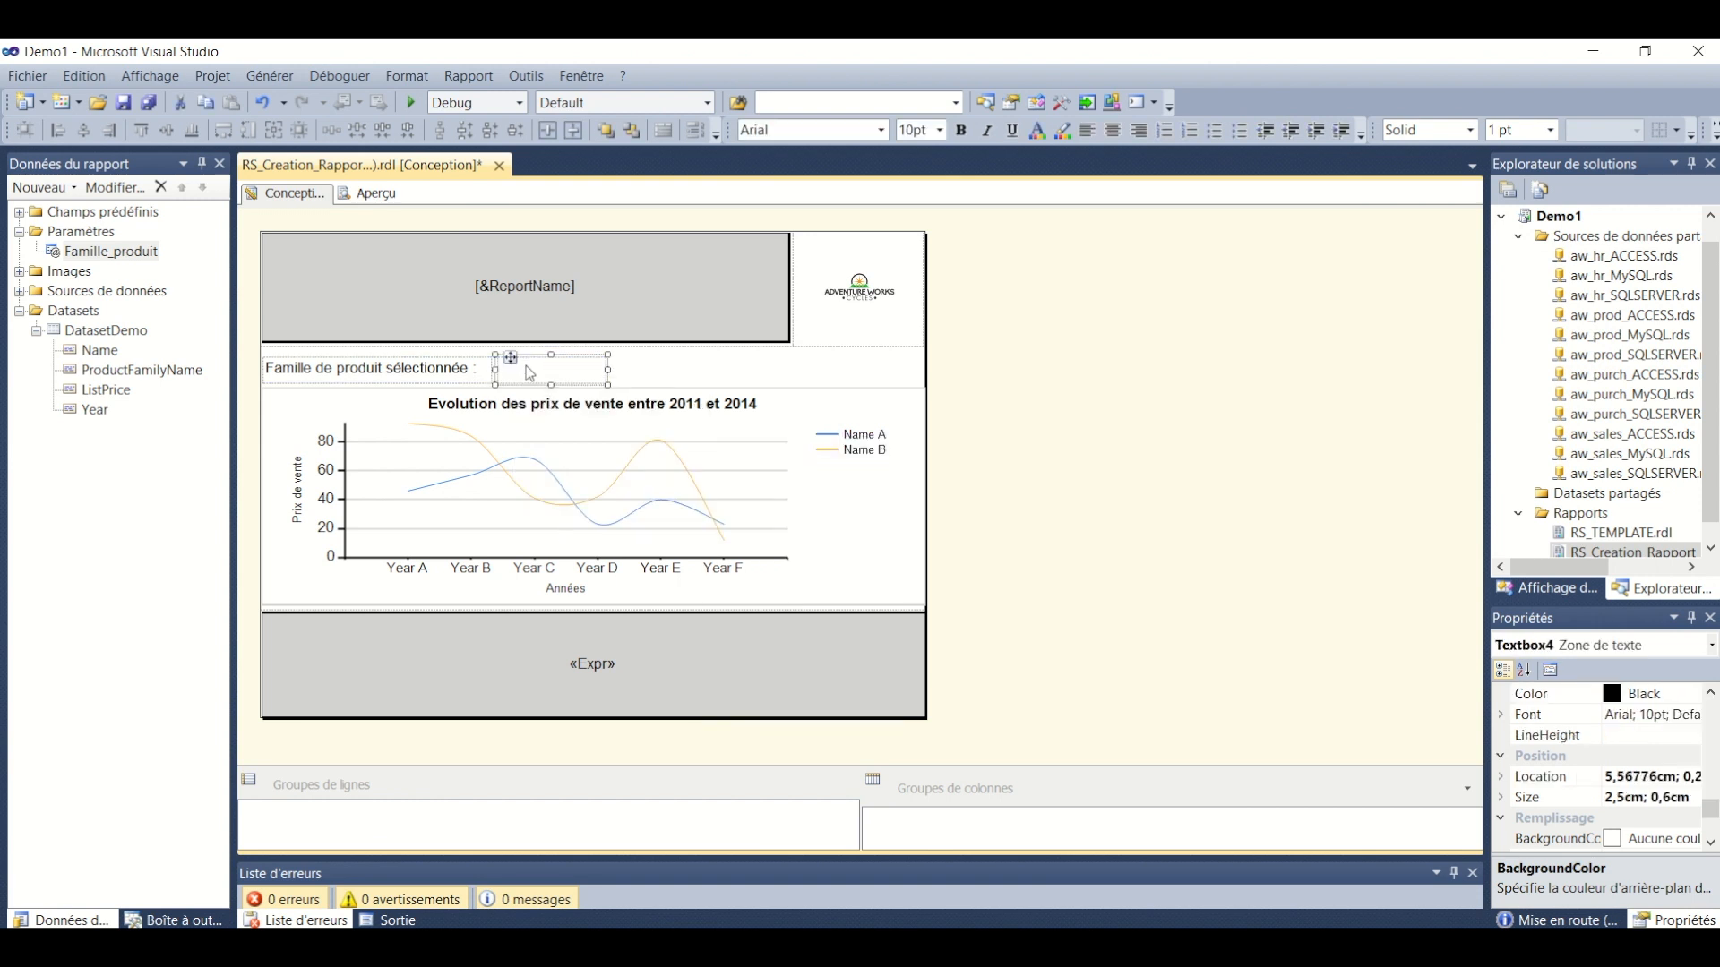
# Set the empty text box's expression to =Parameters!Famille_produit.Value and widen the box slightly
pyautogui.click(529, 372)
pyautogui.rightClick(529, 372)
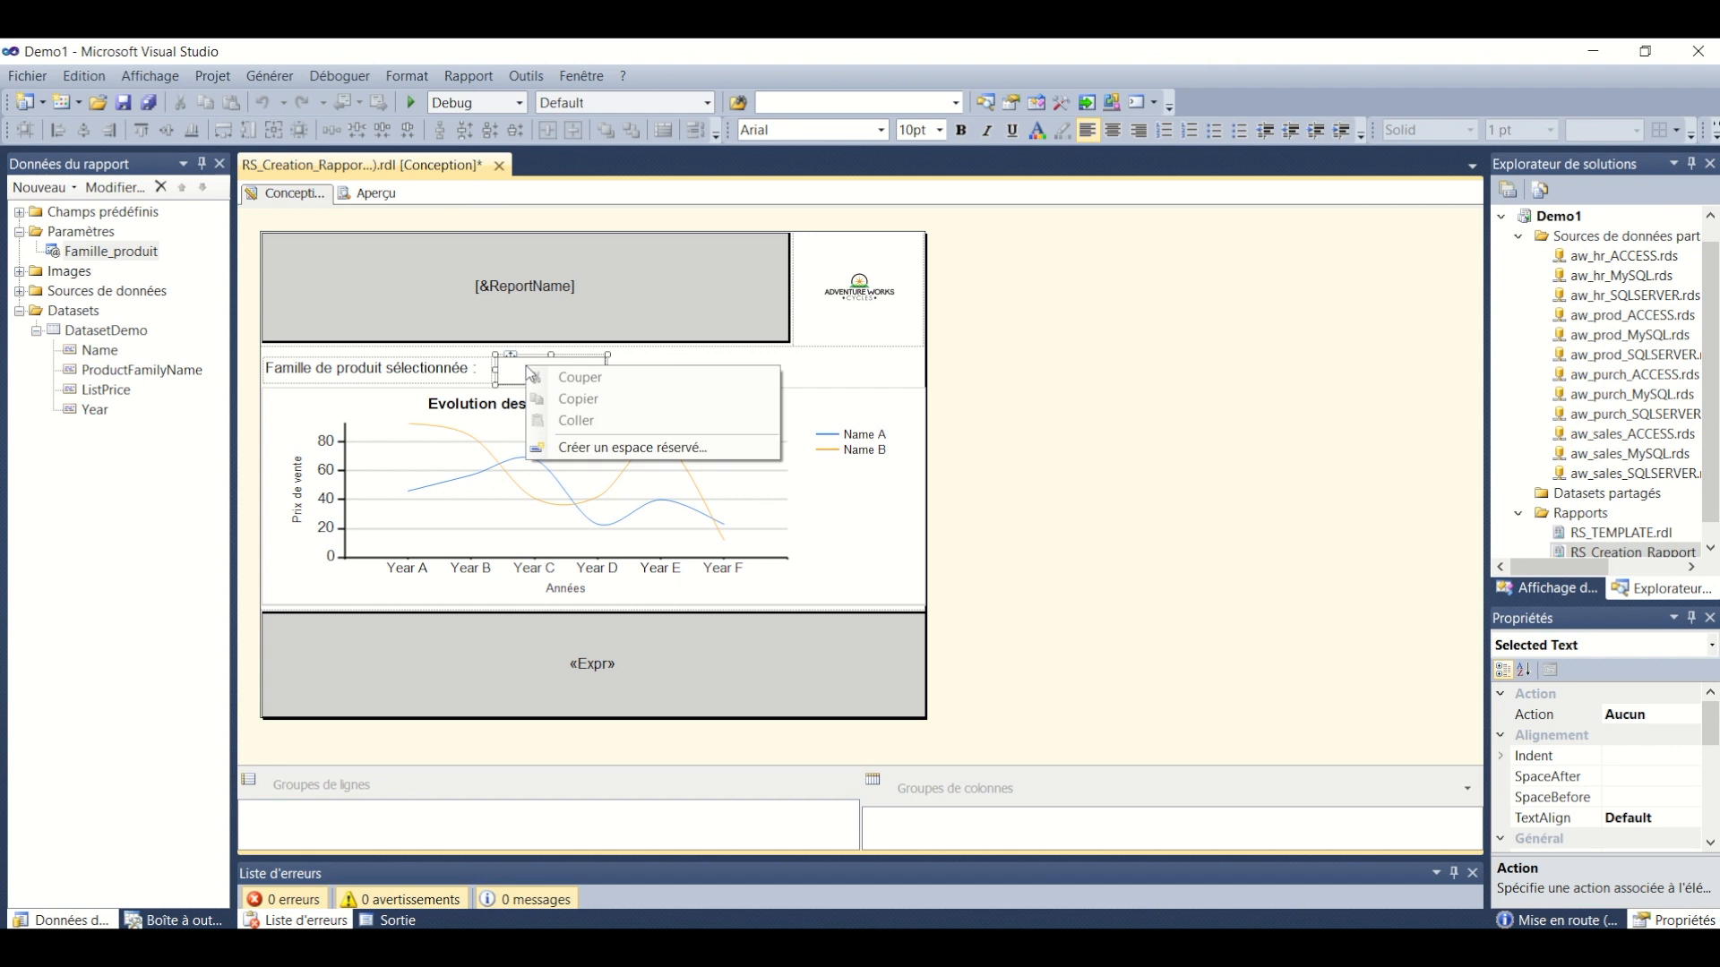
pyautogui.click(716, 364)
pyautogui.click(539, 387)
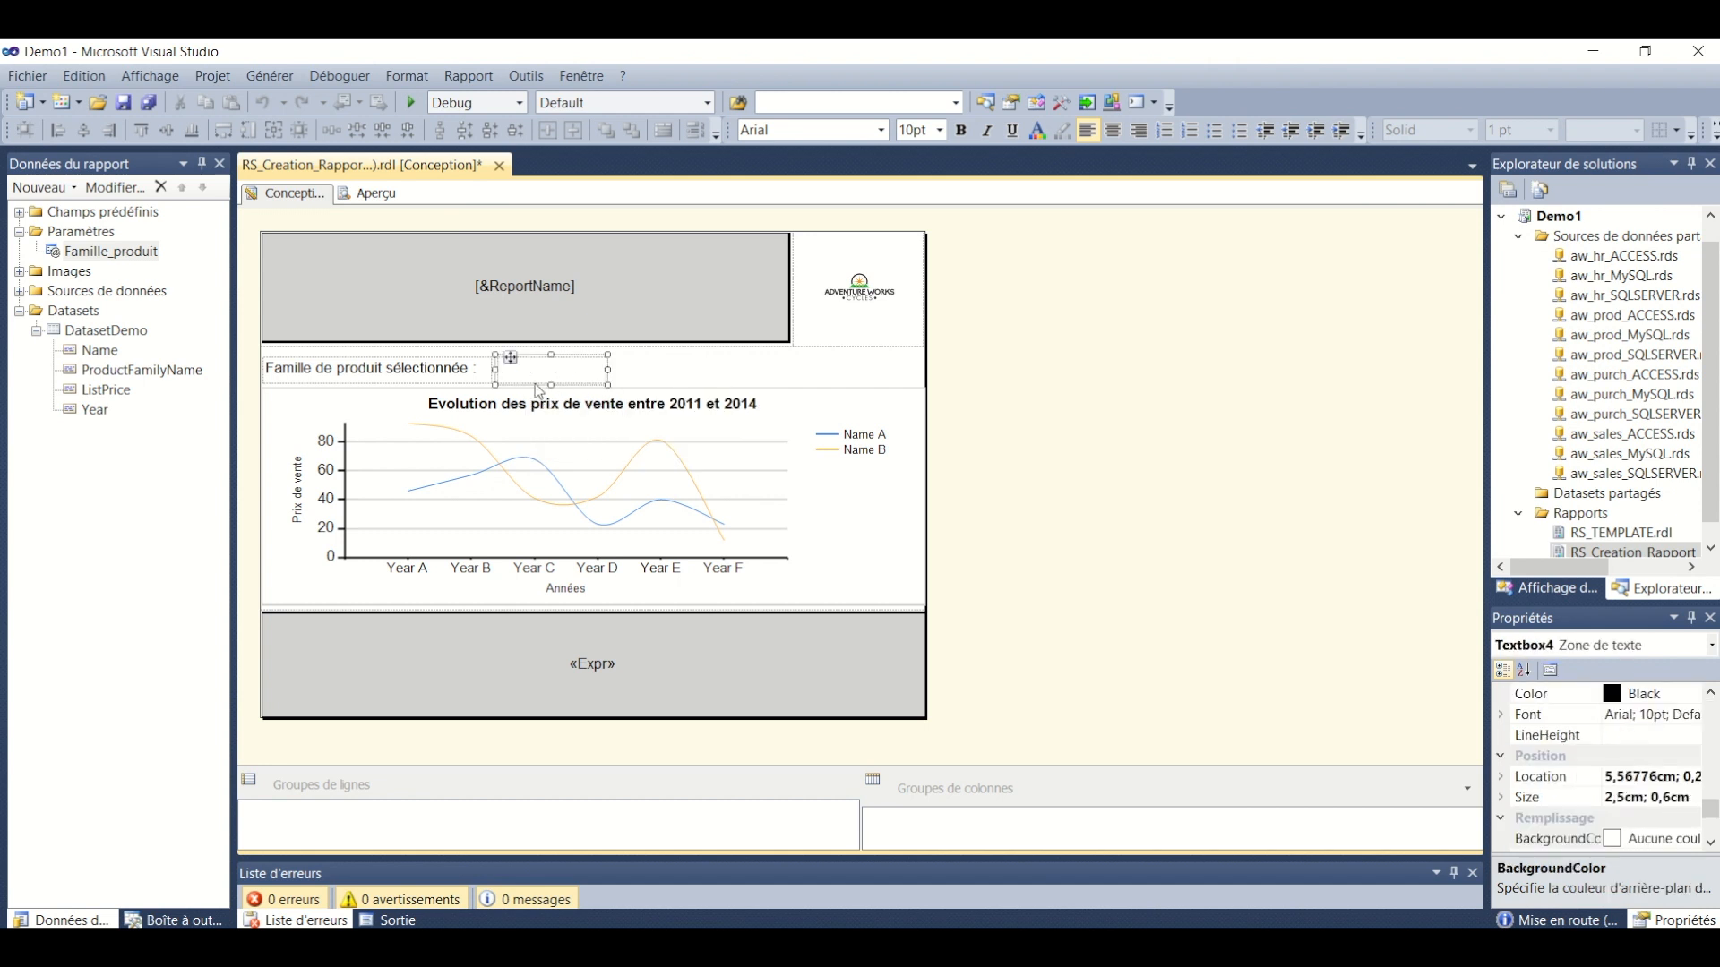
pyautogui.rightClick(543, 374)
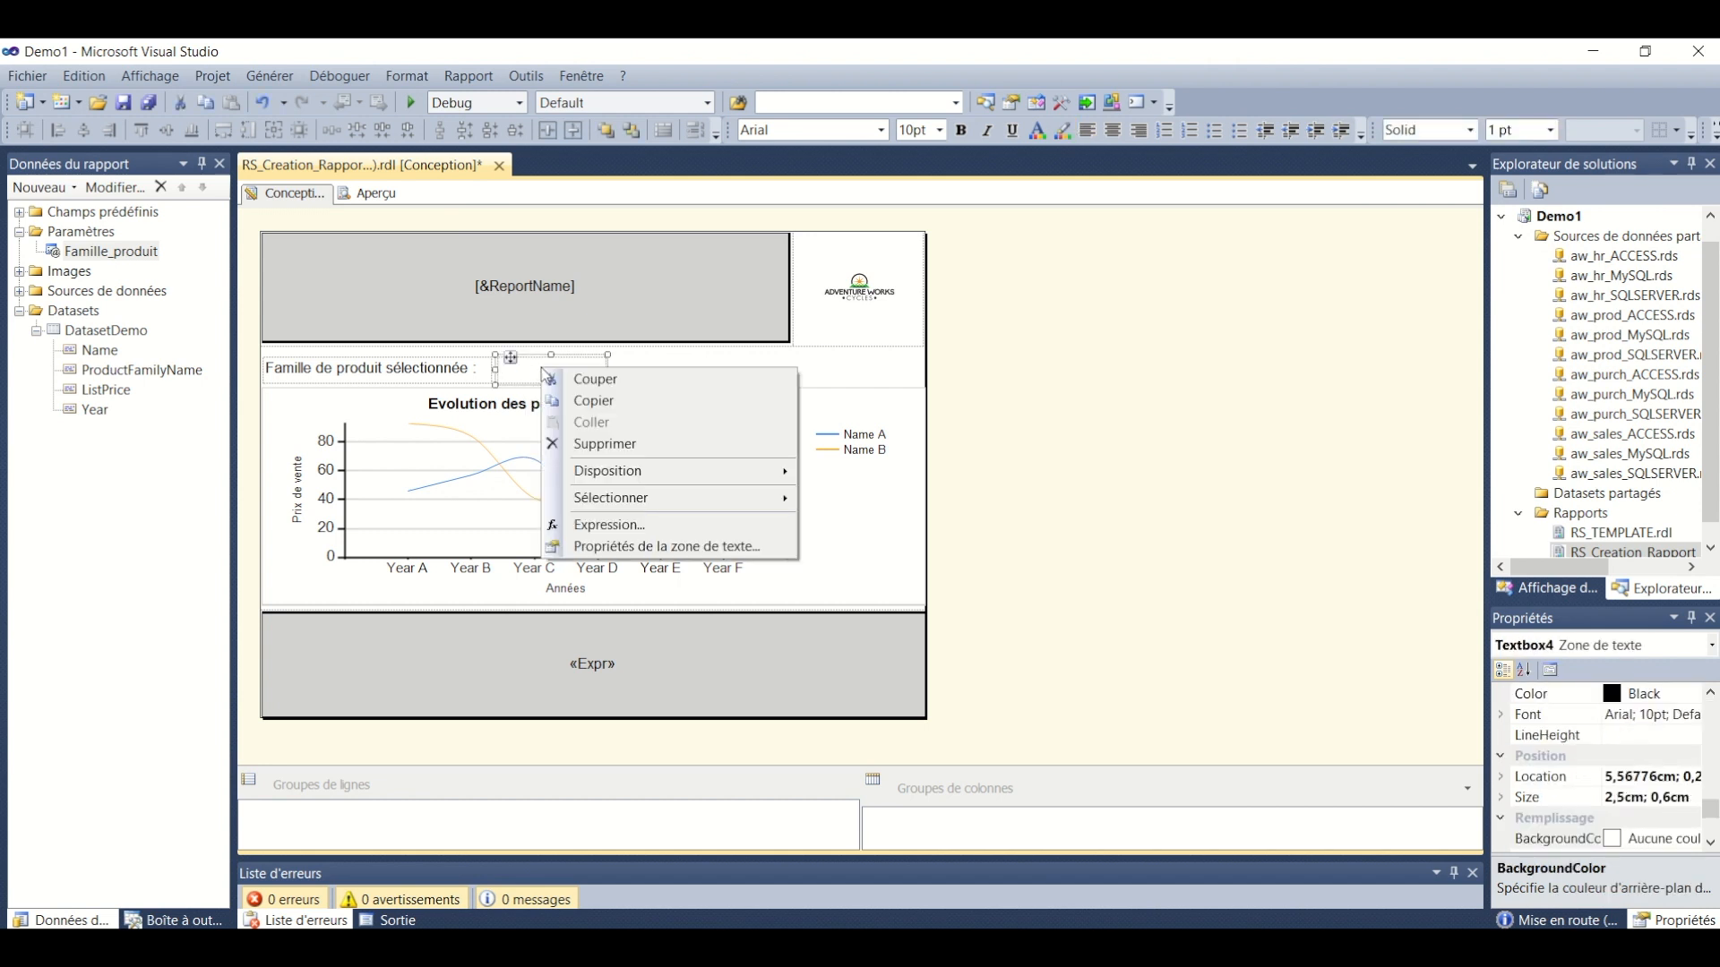
pyautogui.click(637, 524)
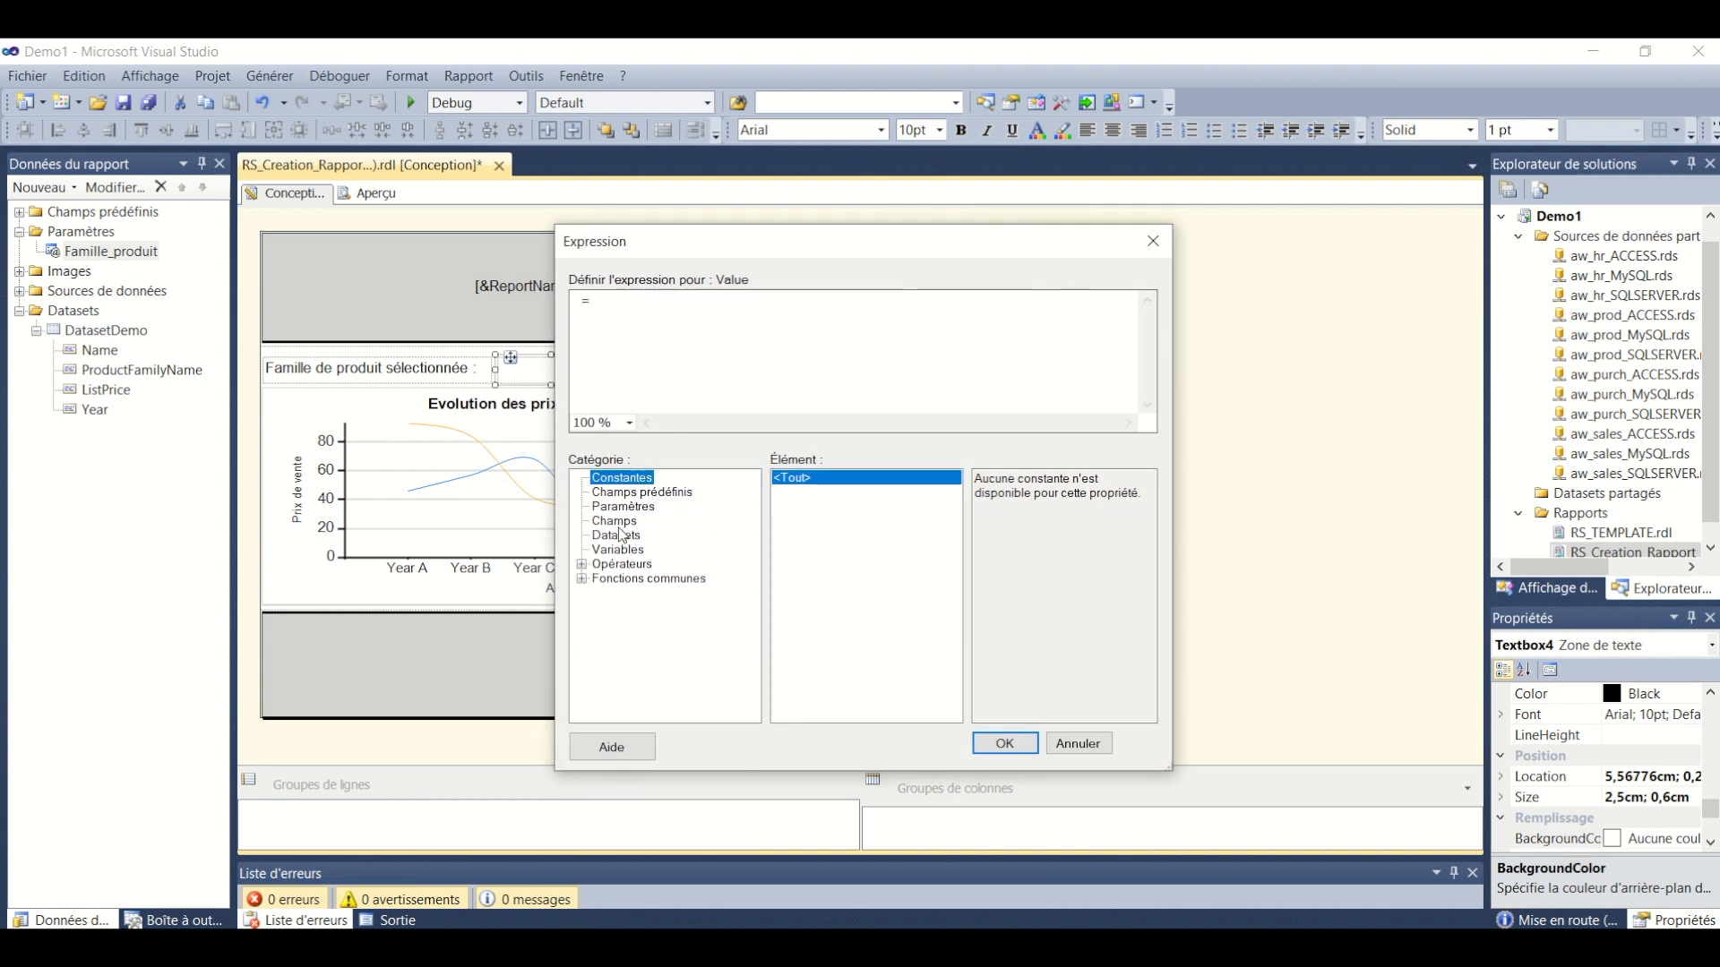
pyautogui.click(624, 507)
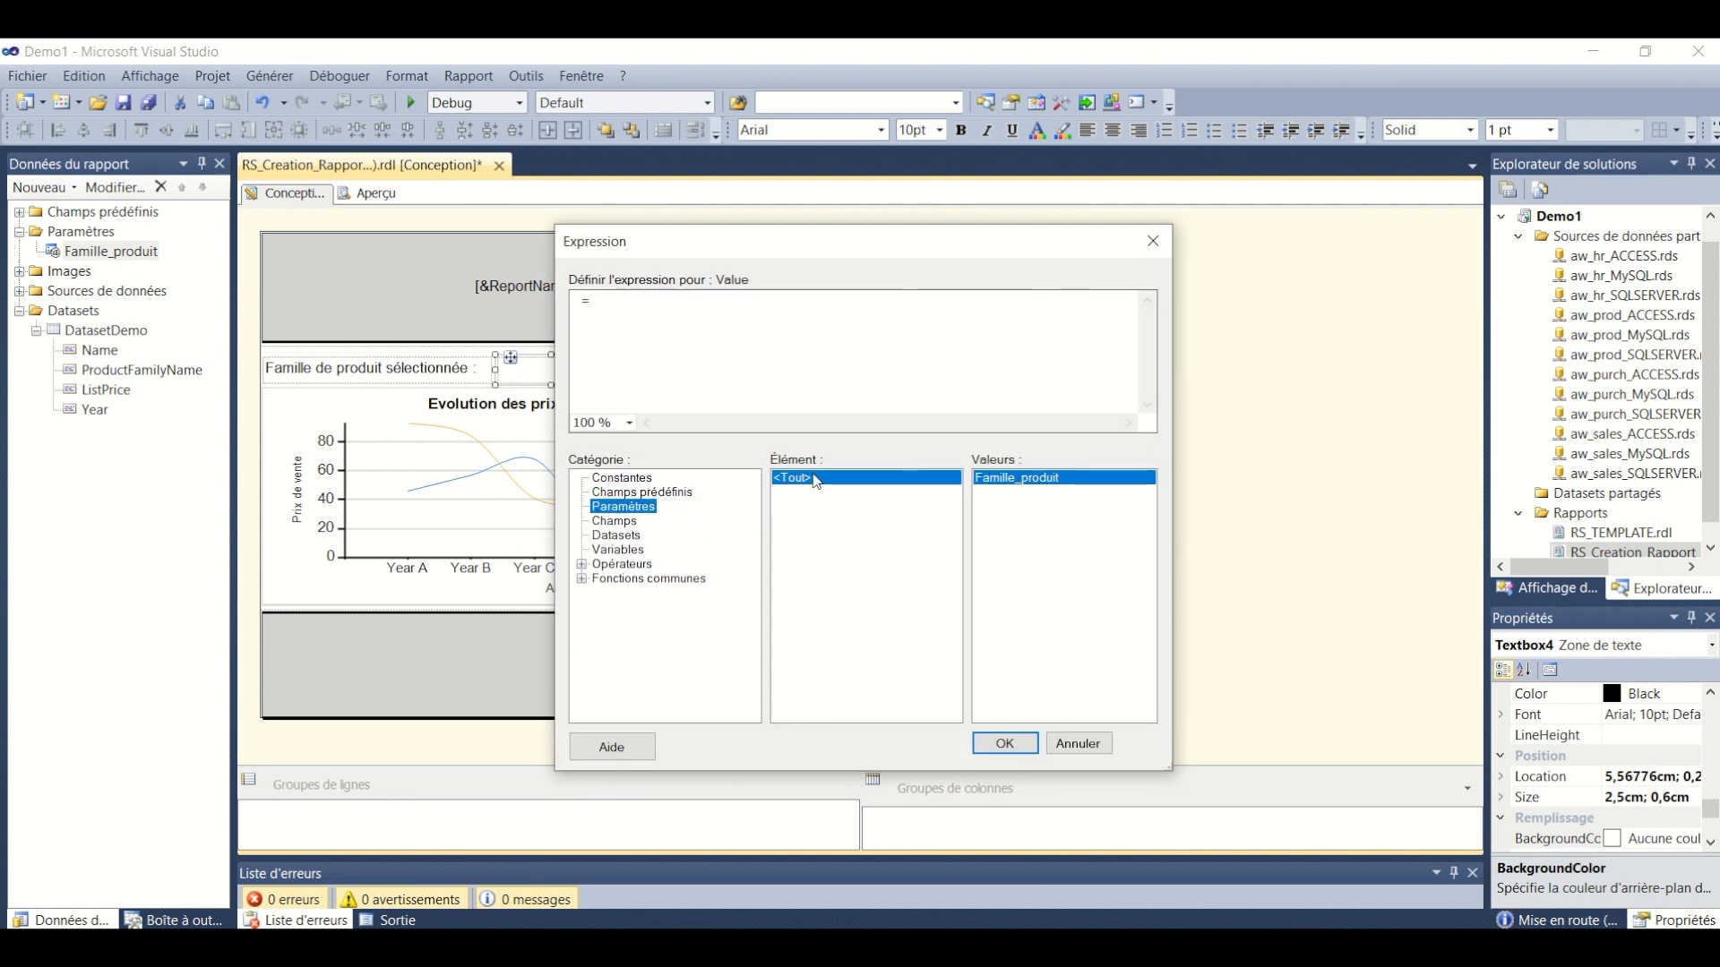
pyautogui.doubleClick(1024, 477)
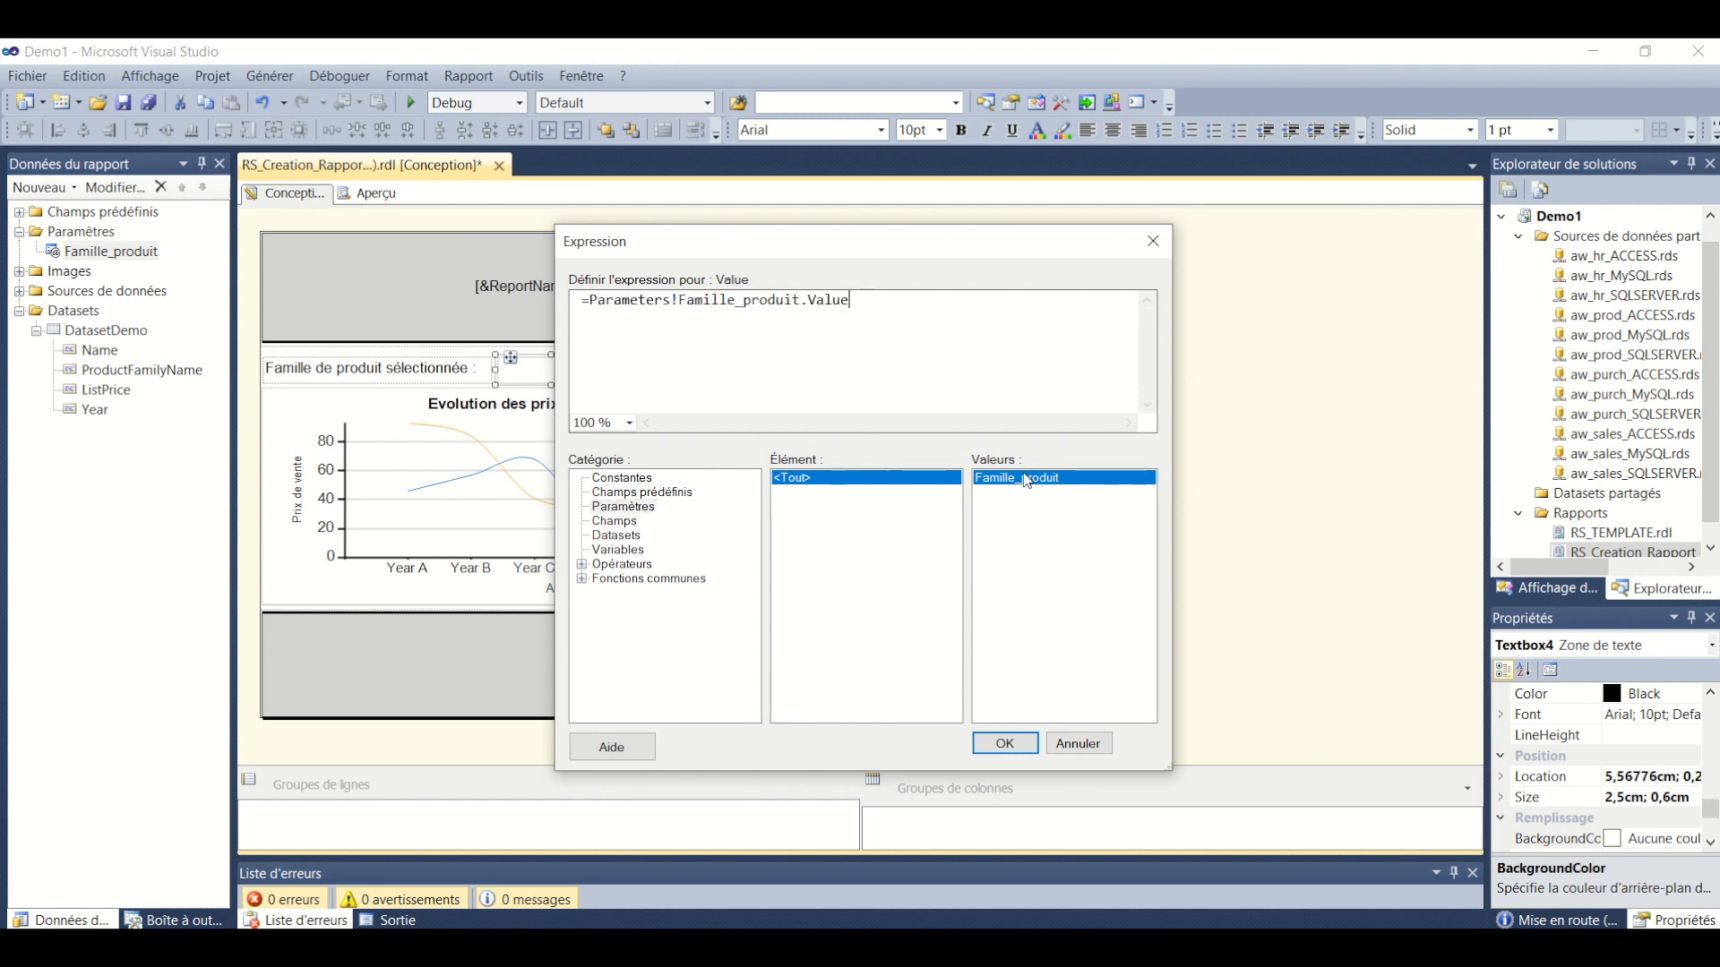
pyautogui.click(1004, 743)
pyautogui.moveTo(605, 367); pyautogui.dragTo(644, 371)
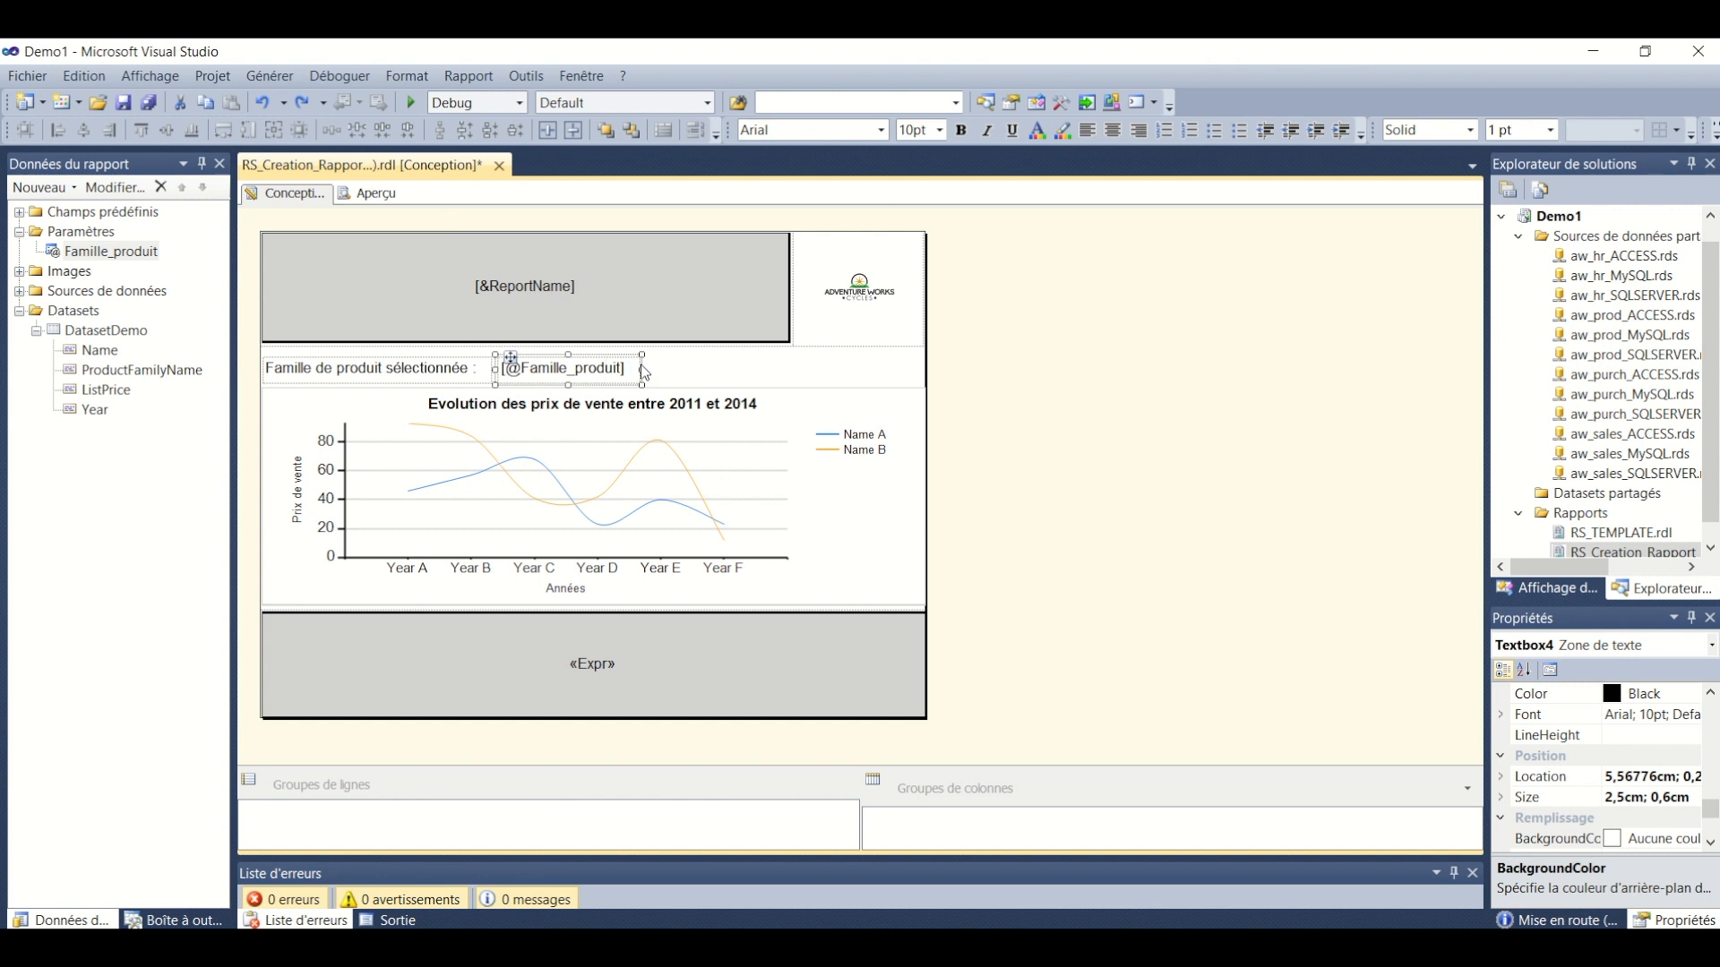
pyautogui.click(730, 372)
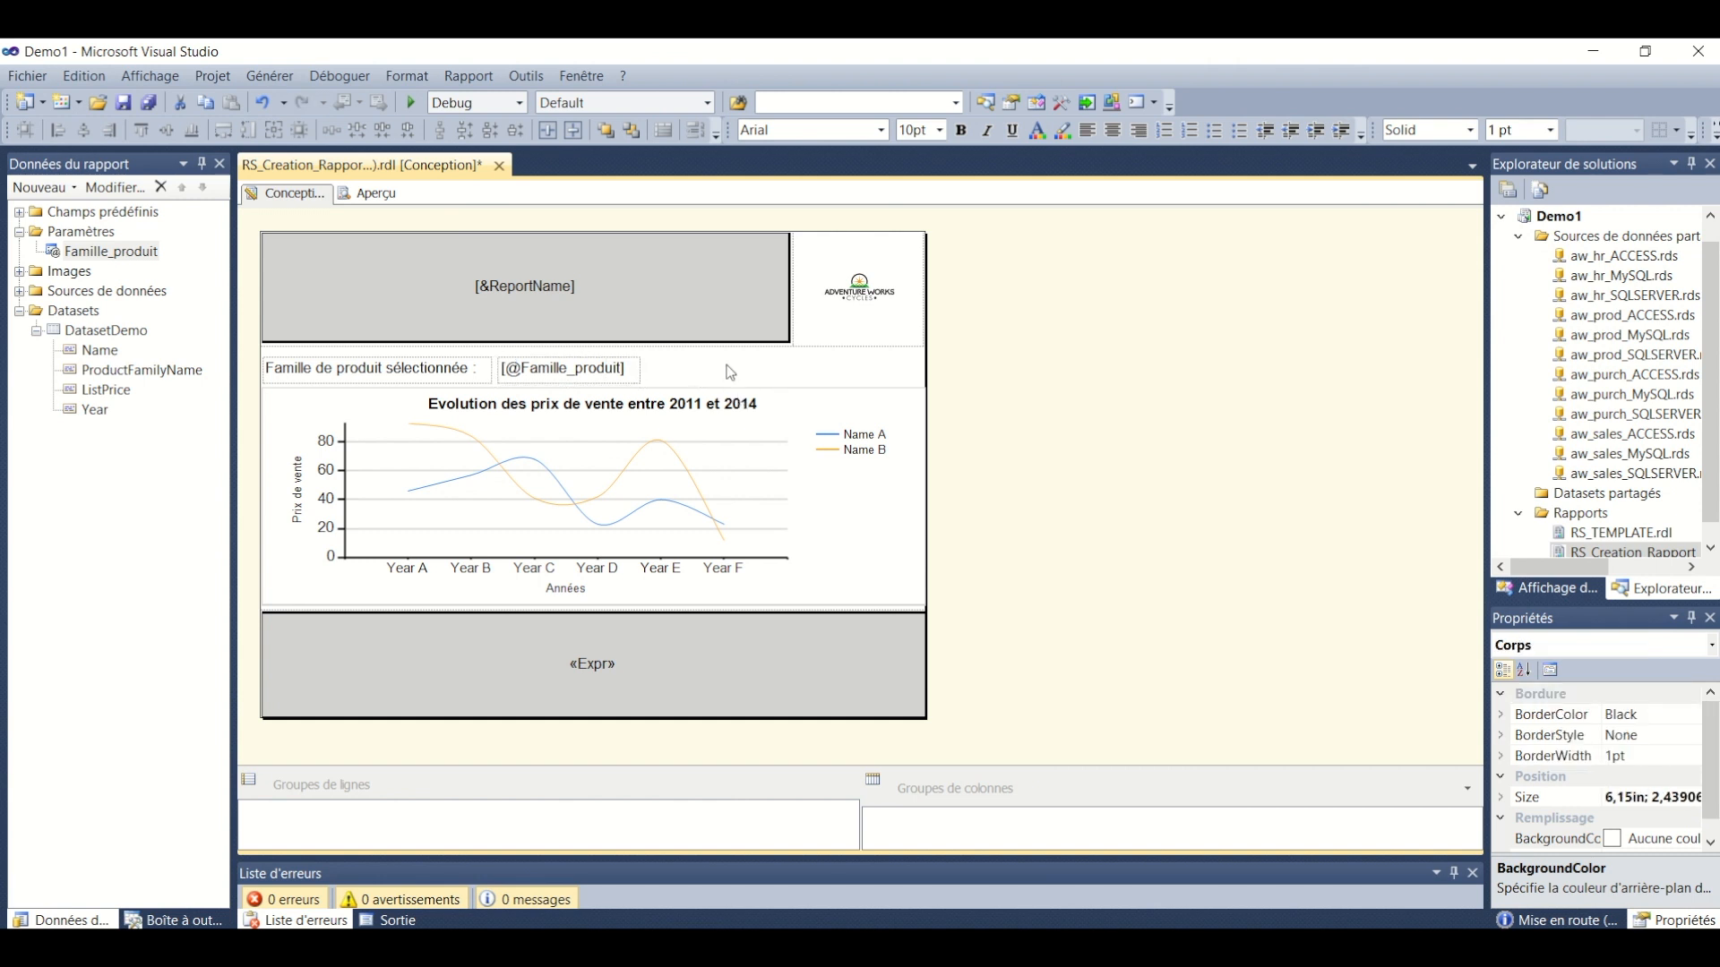
# Preview the report for the Components product family, then return to the report design
pyautogui.click(357, 196)
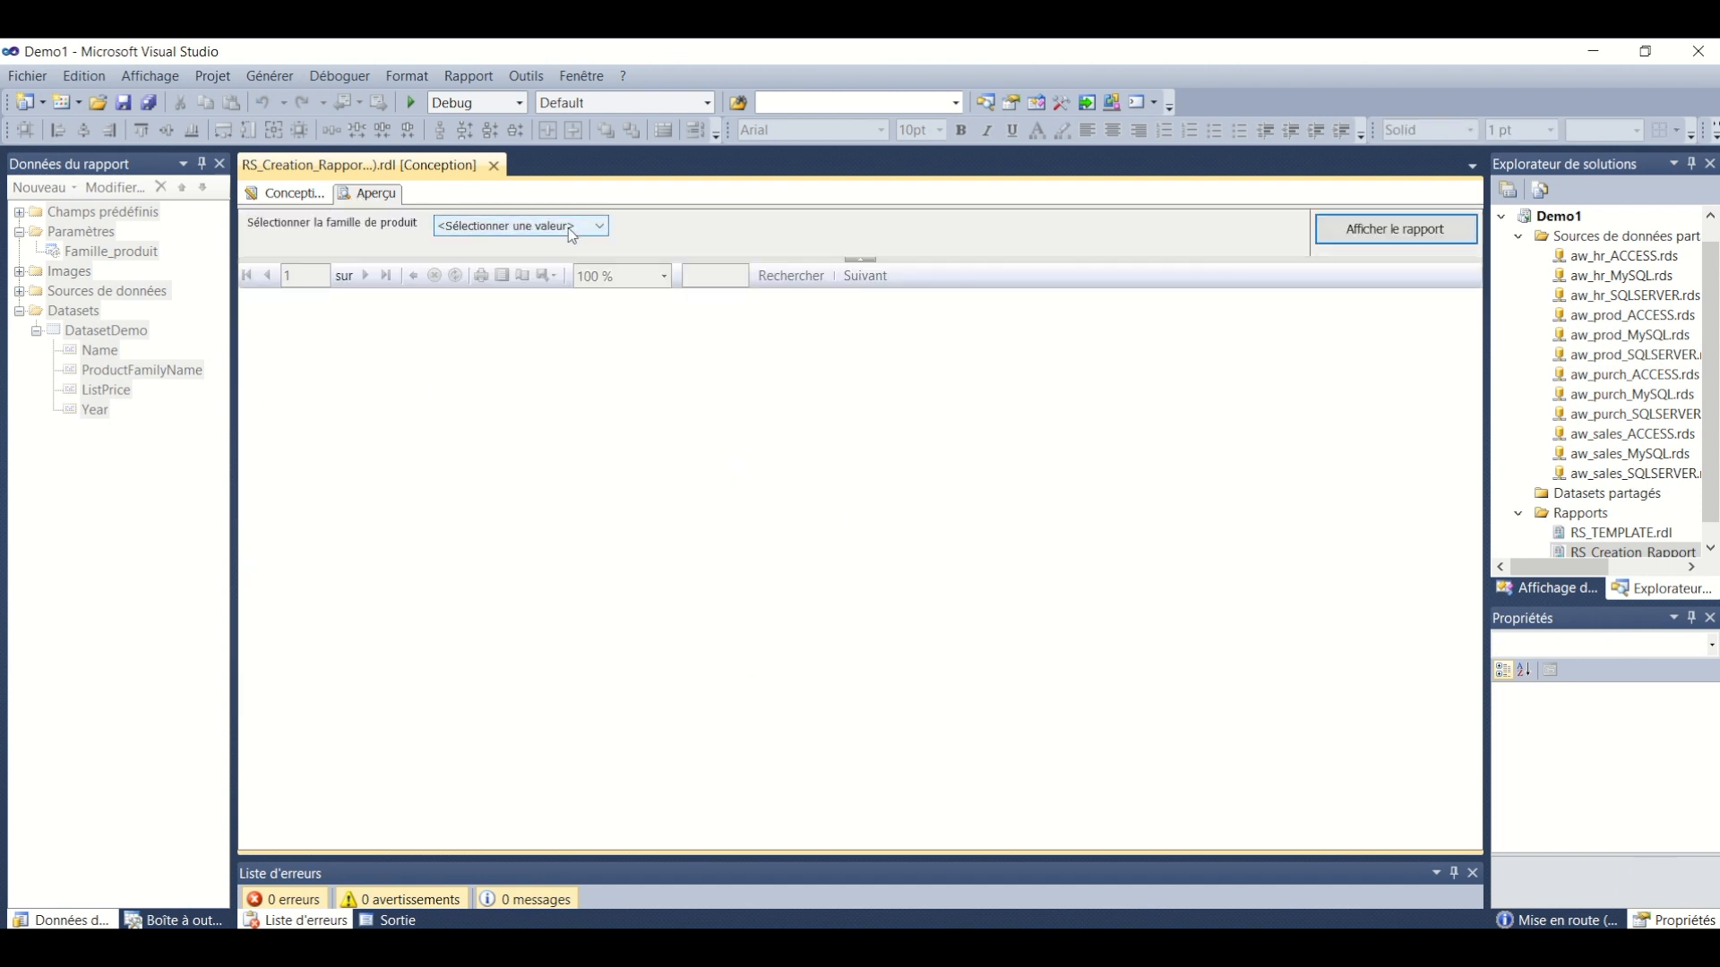
pyautogui.click(568, 228)
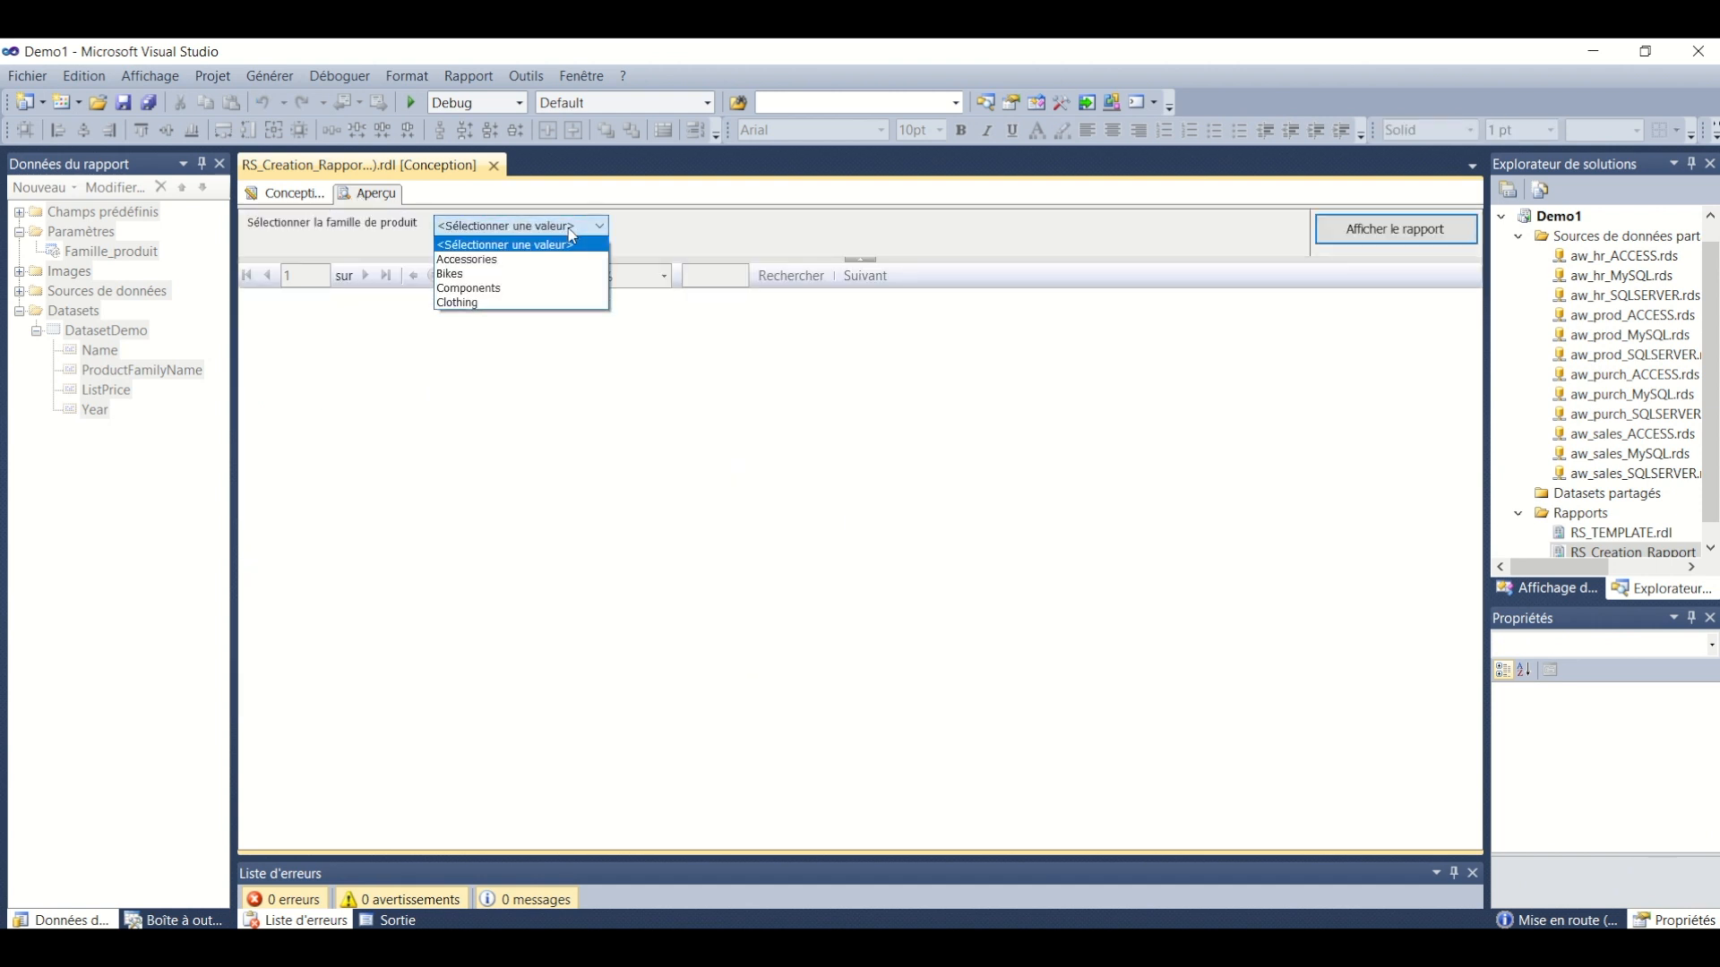
pyautogui.click(528, 297)
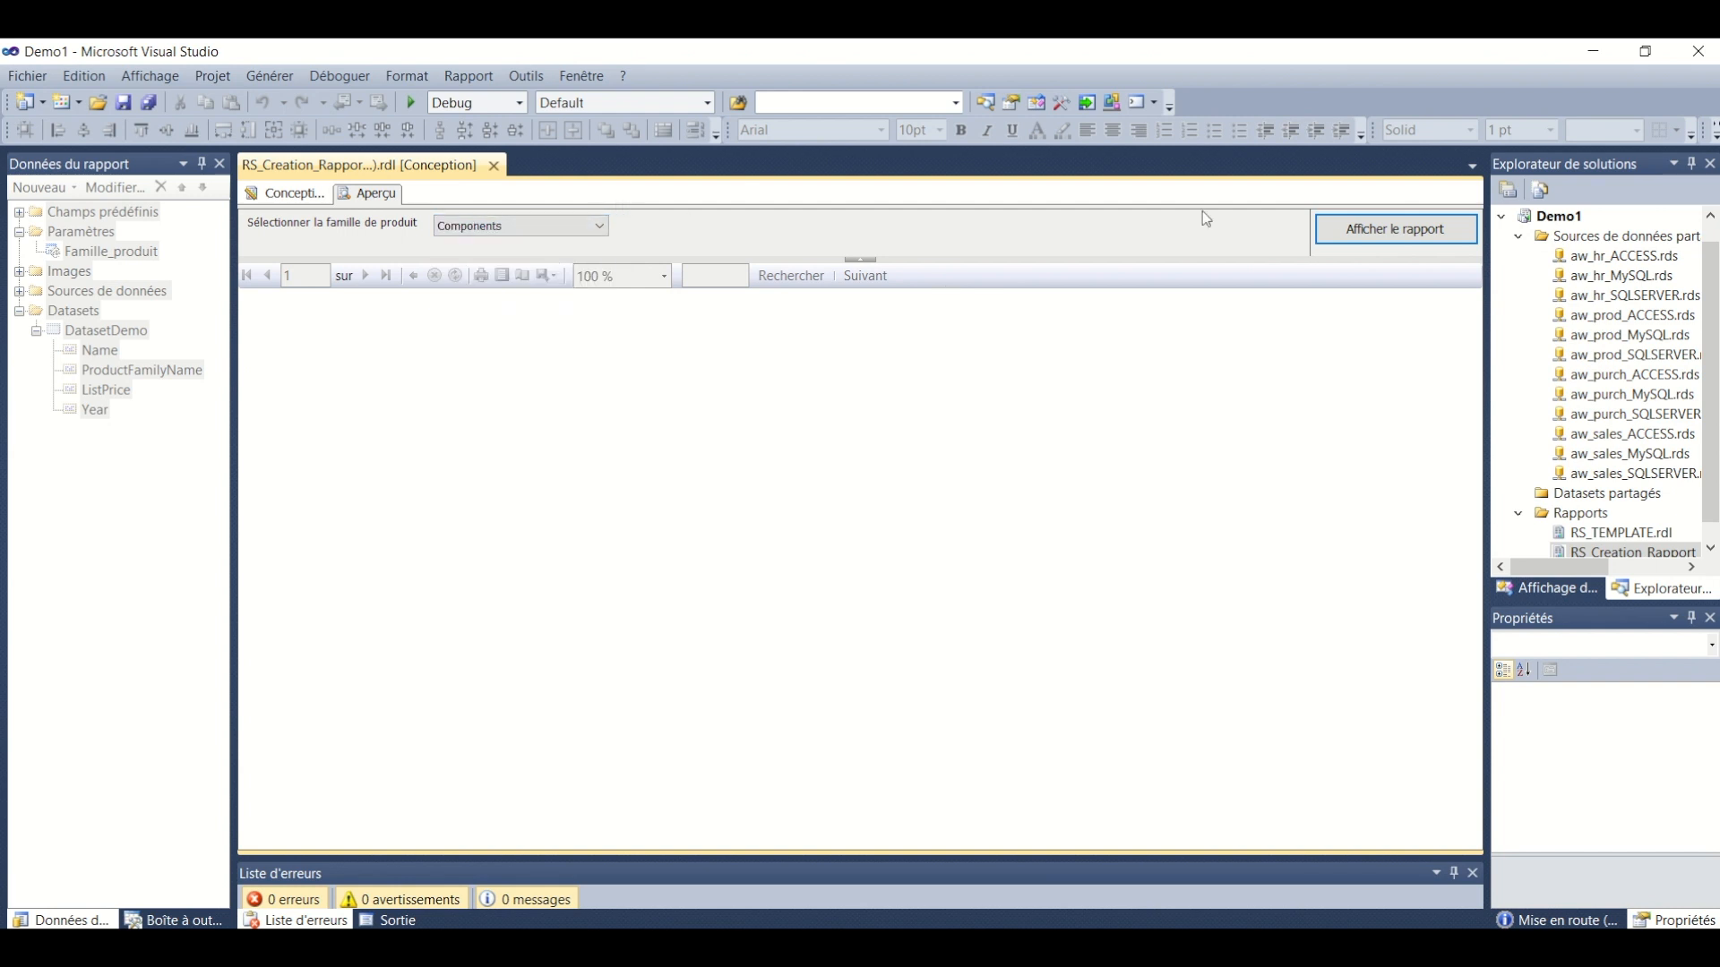
pyautogui.click(1368, 229)
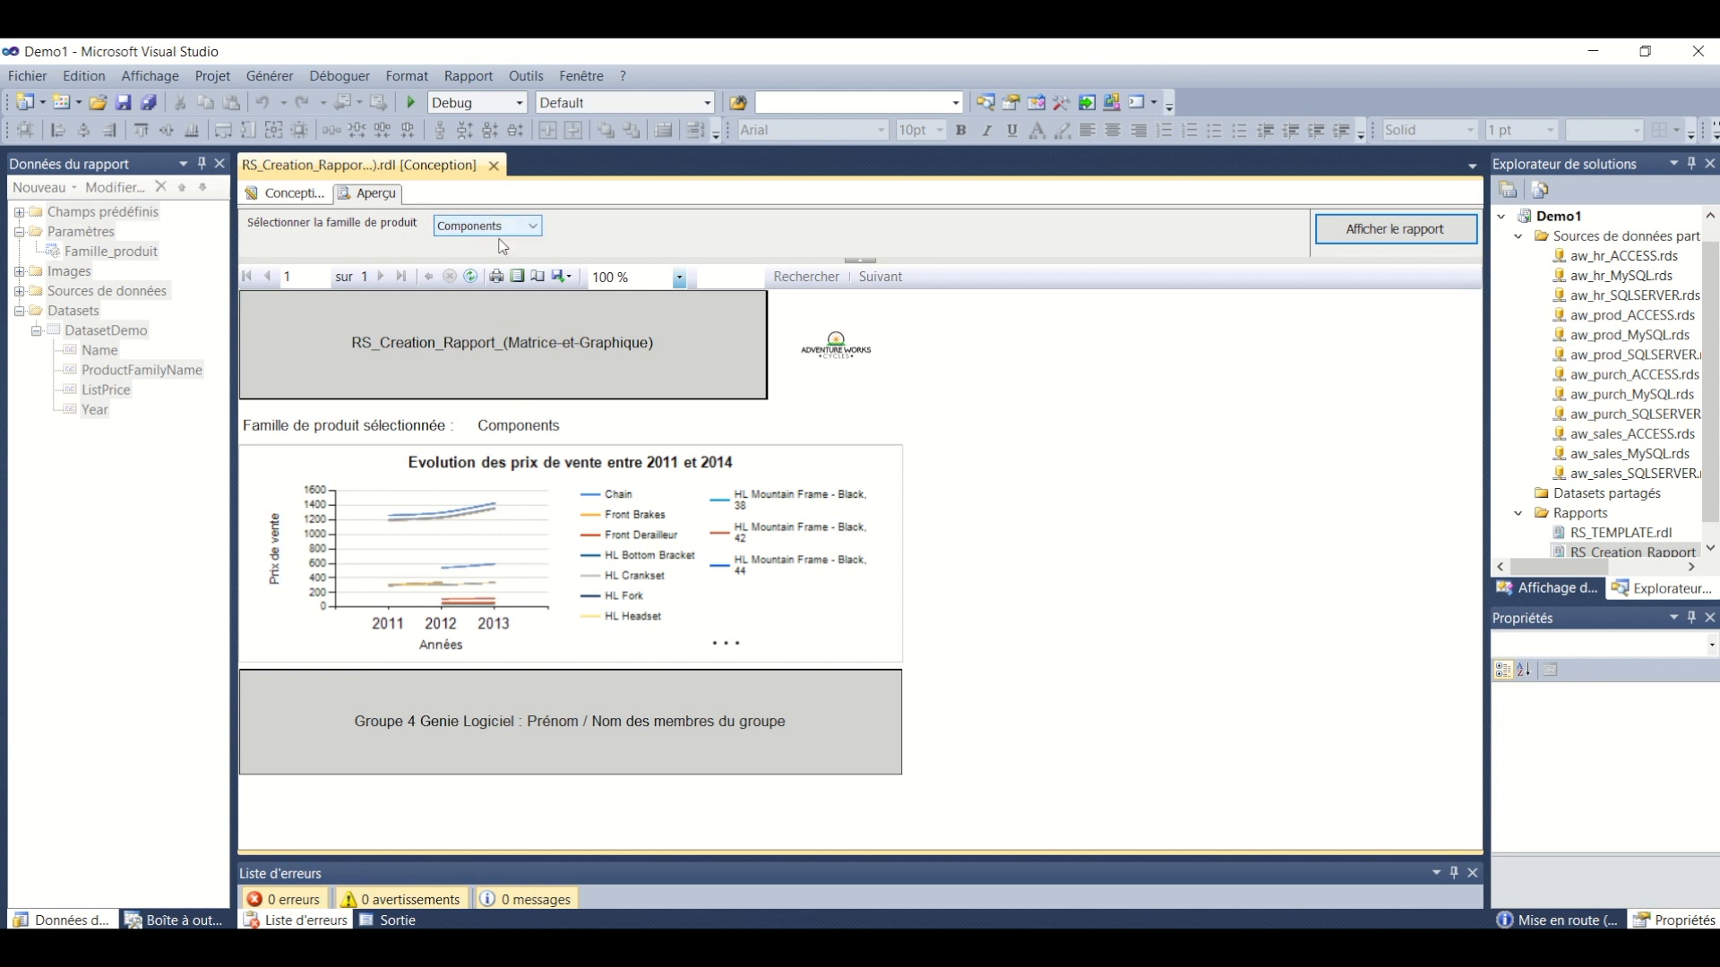
pyautogui.click(288, 192)
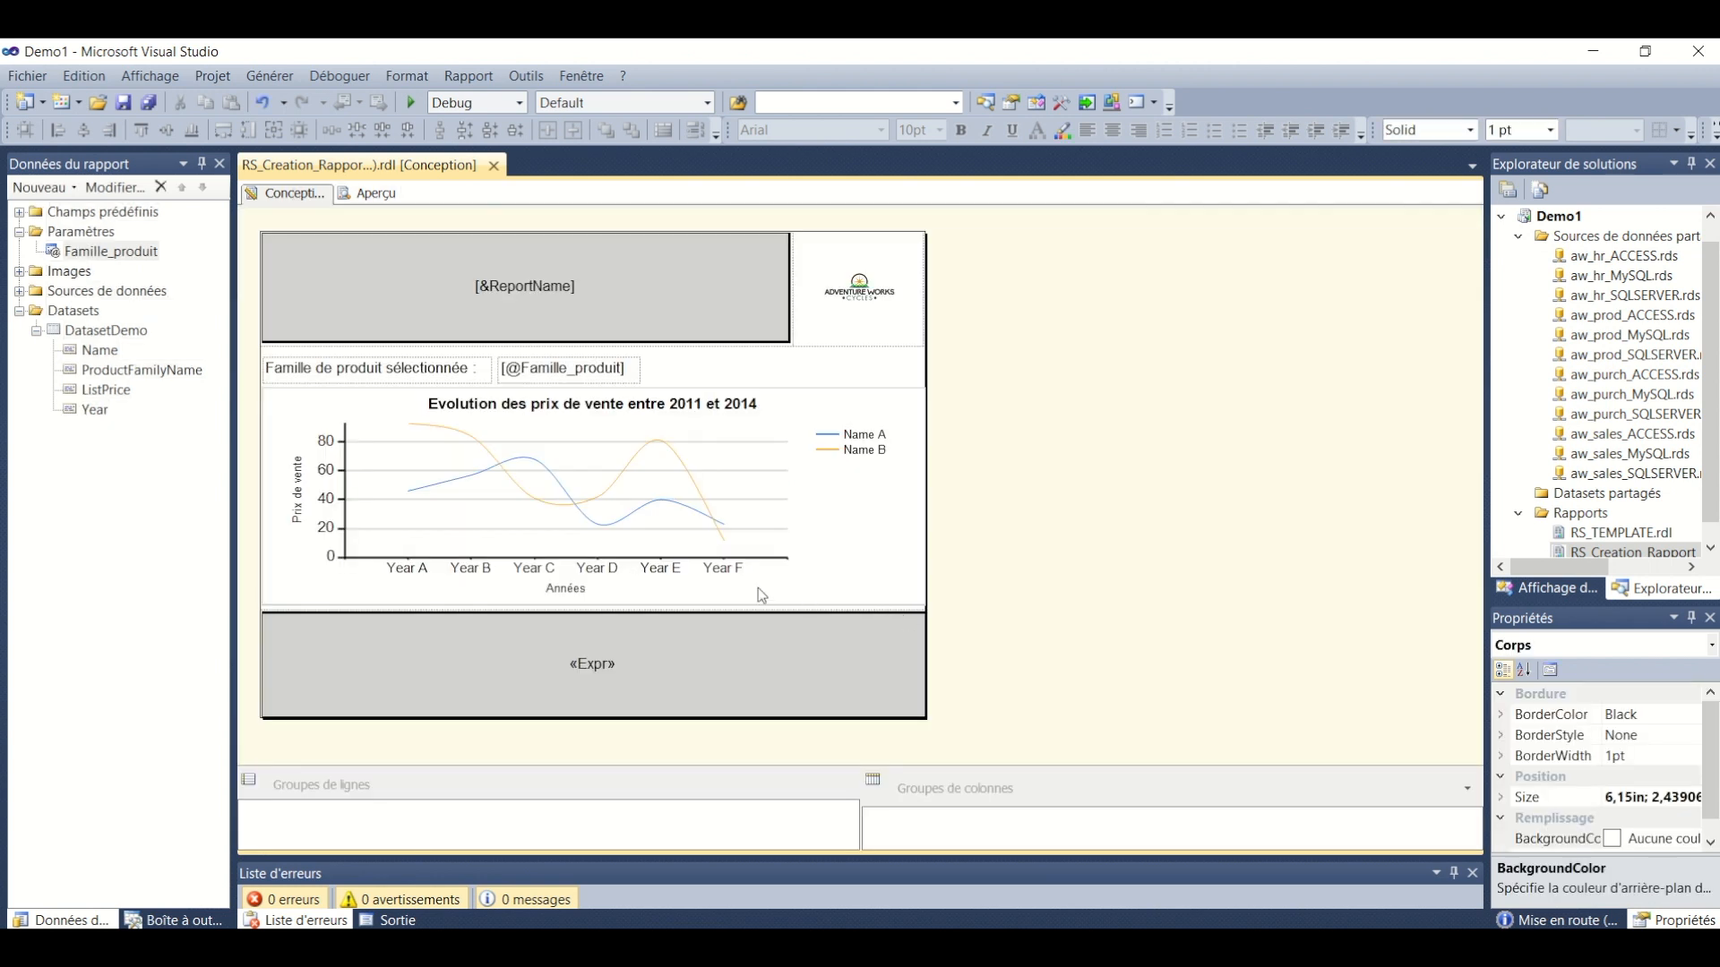
# Extend the report body to about 3.42 in high and insert a matrix in the new space below the chart
pyautogui.moveTo(662, 606); pyautogui.dragTo(645, 715)
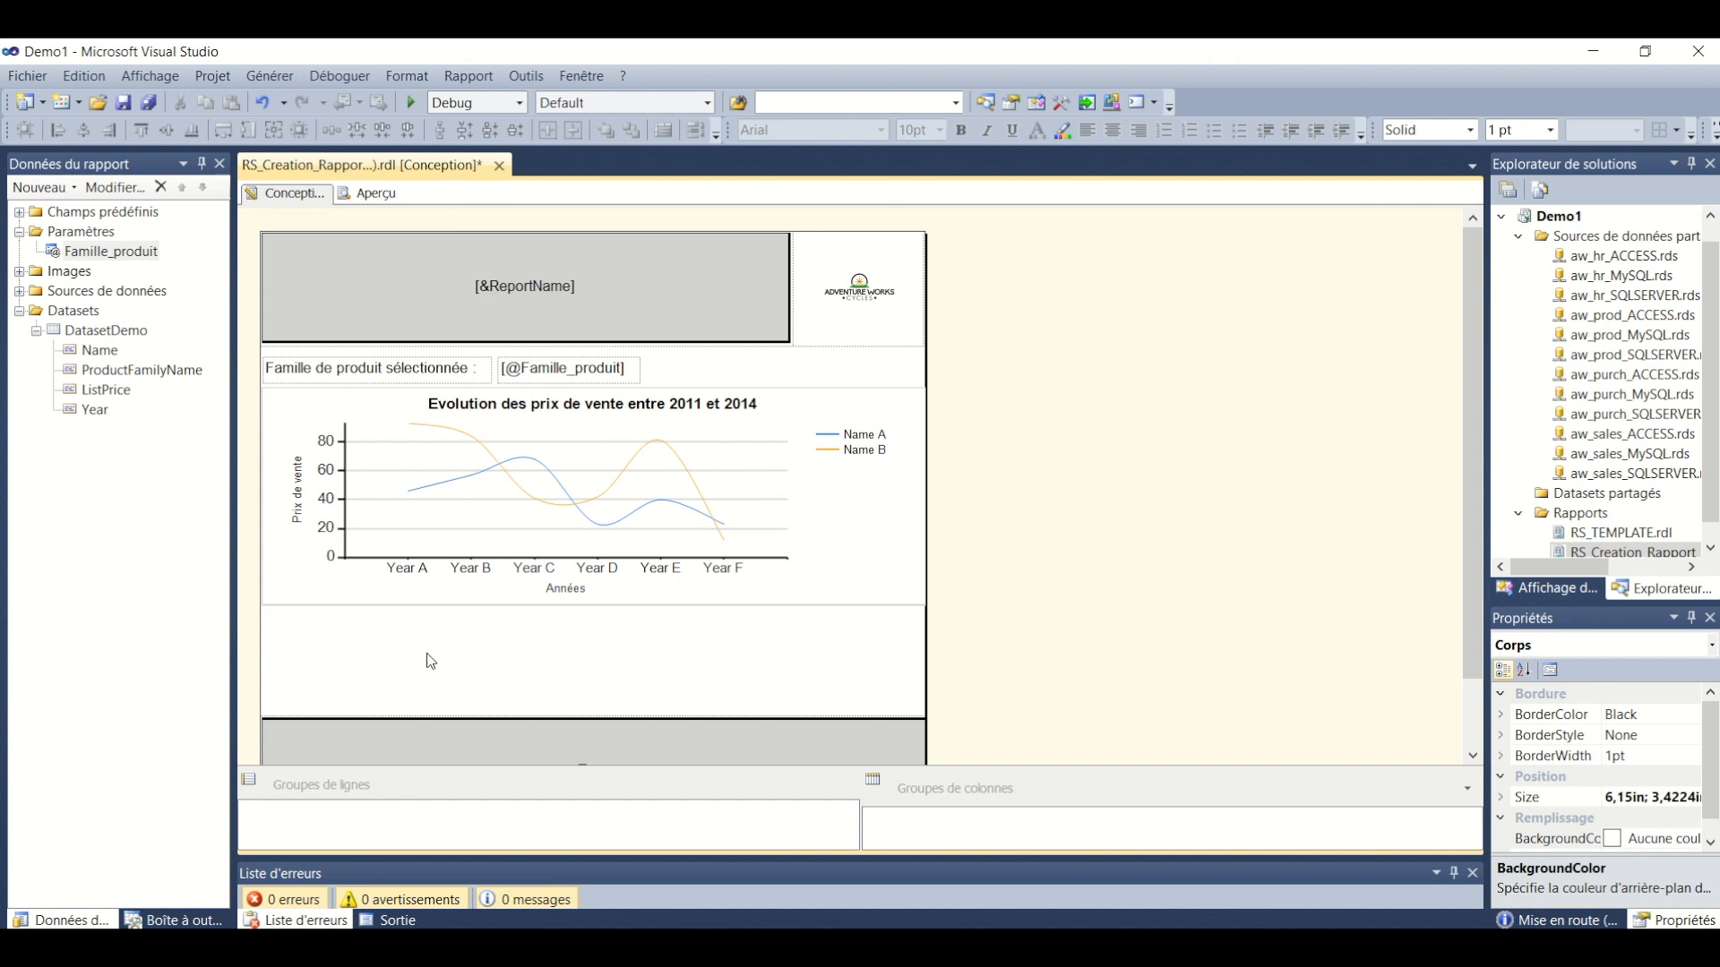
pyautogui.rightClick(472, 656)
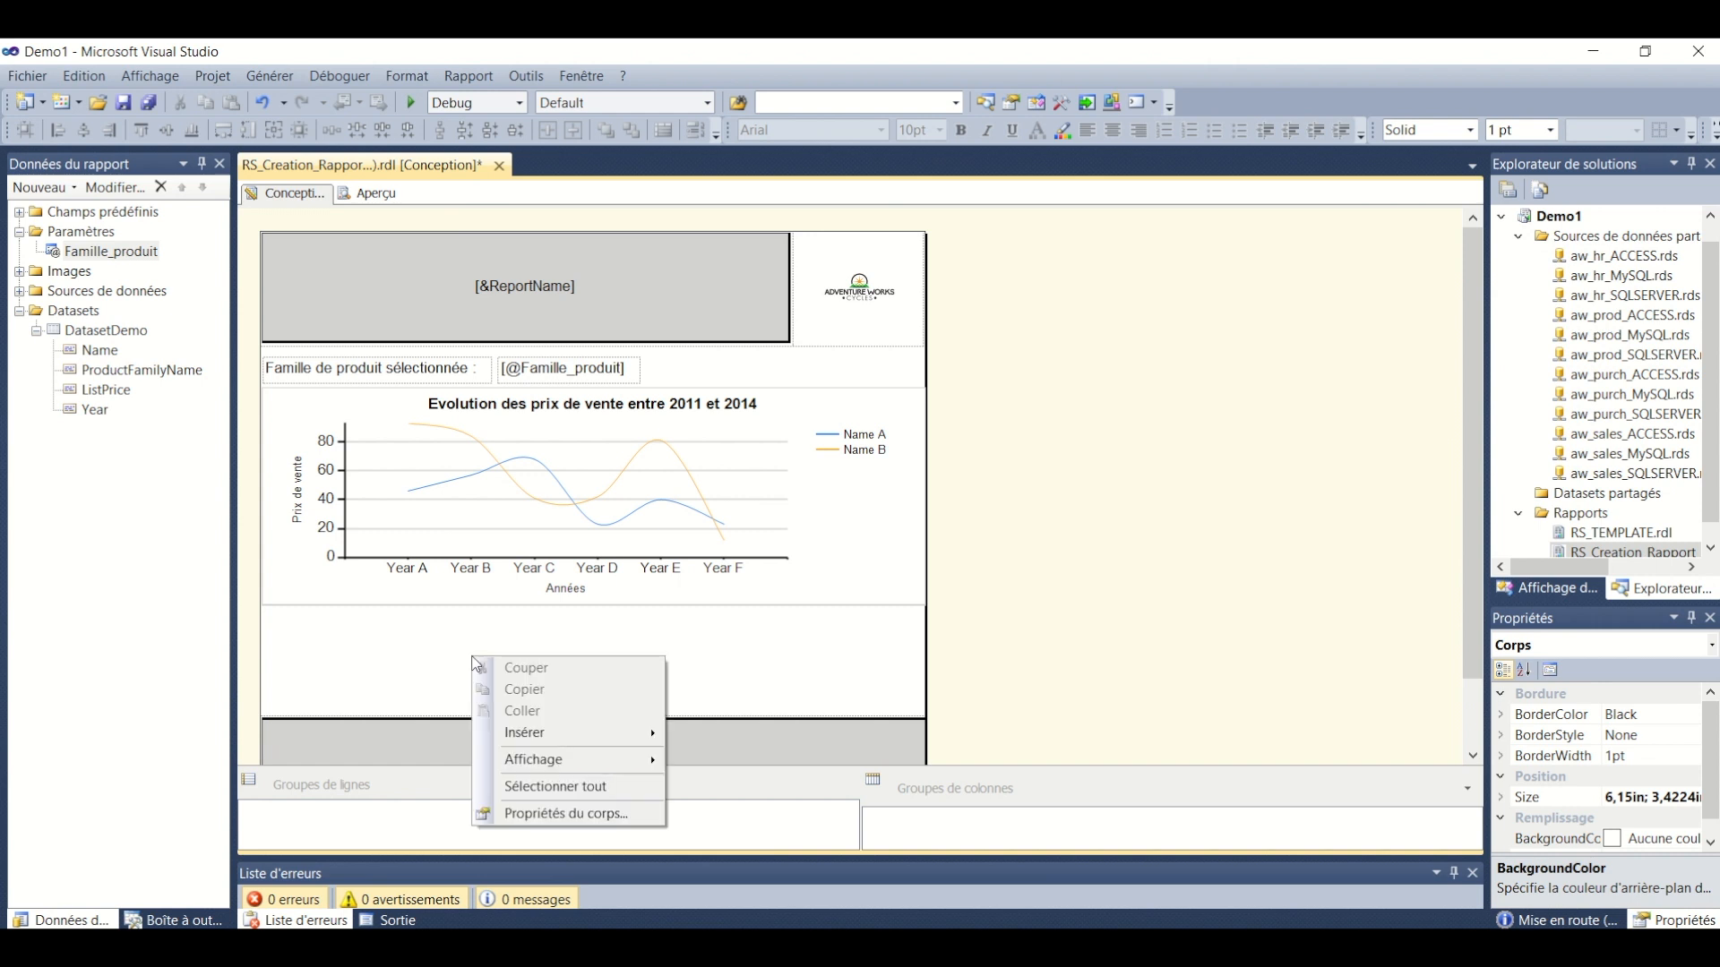
pyautogui.moveTo(587, 740)
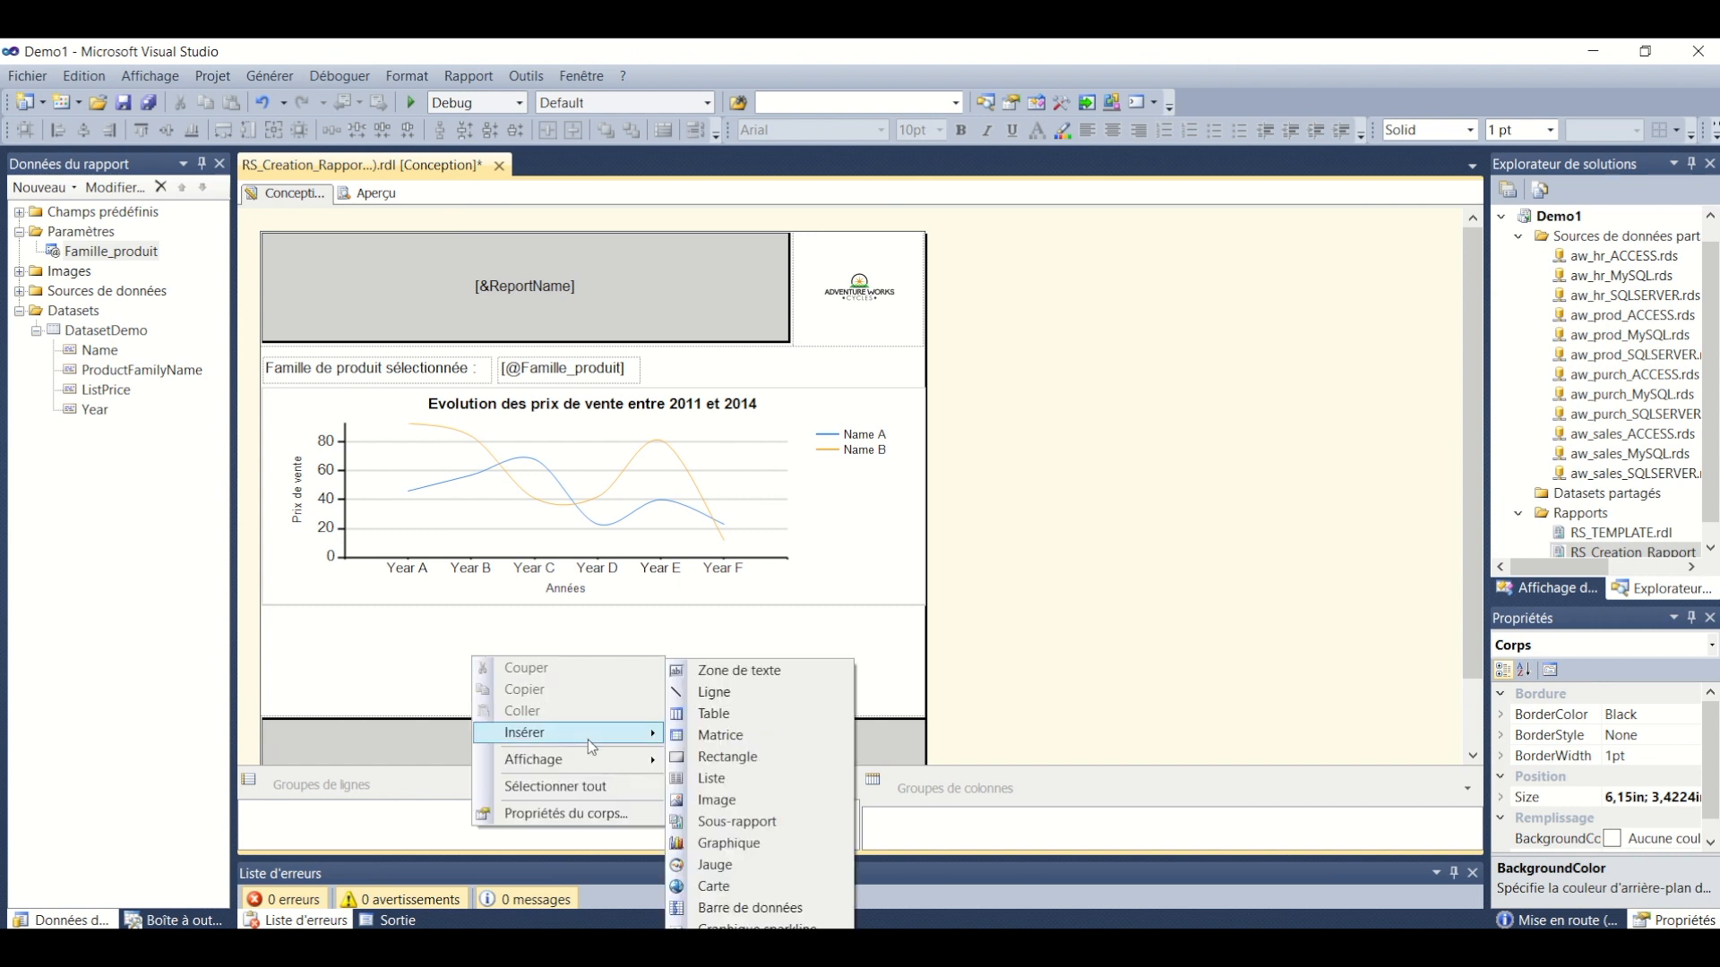
pyautogui.click(709, 738)
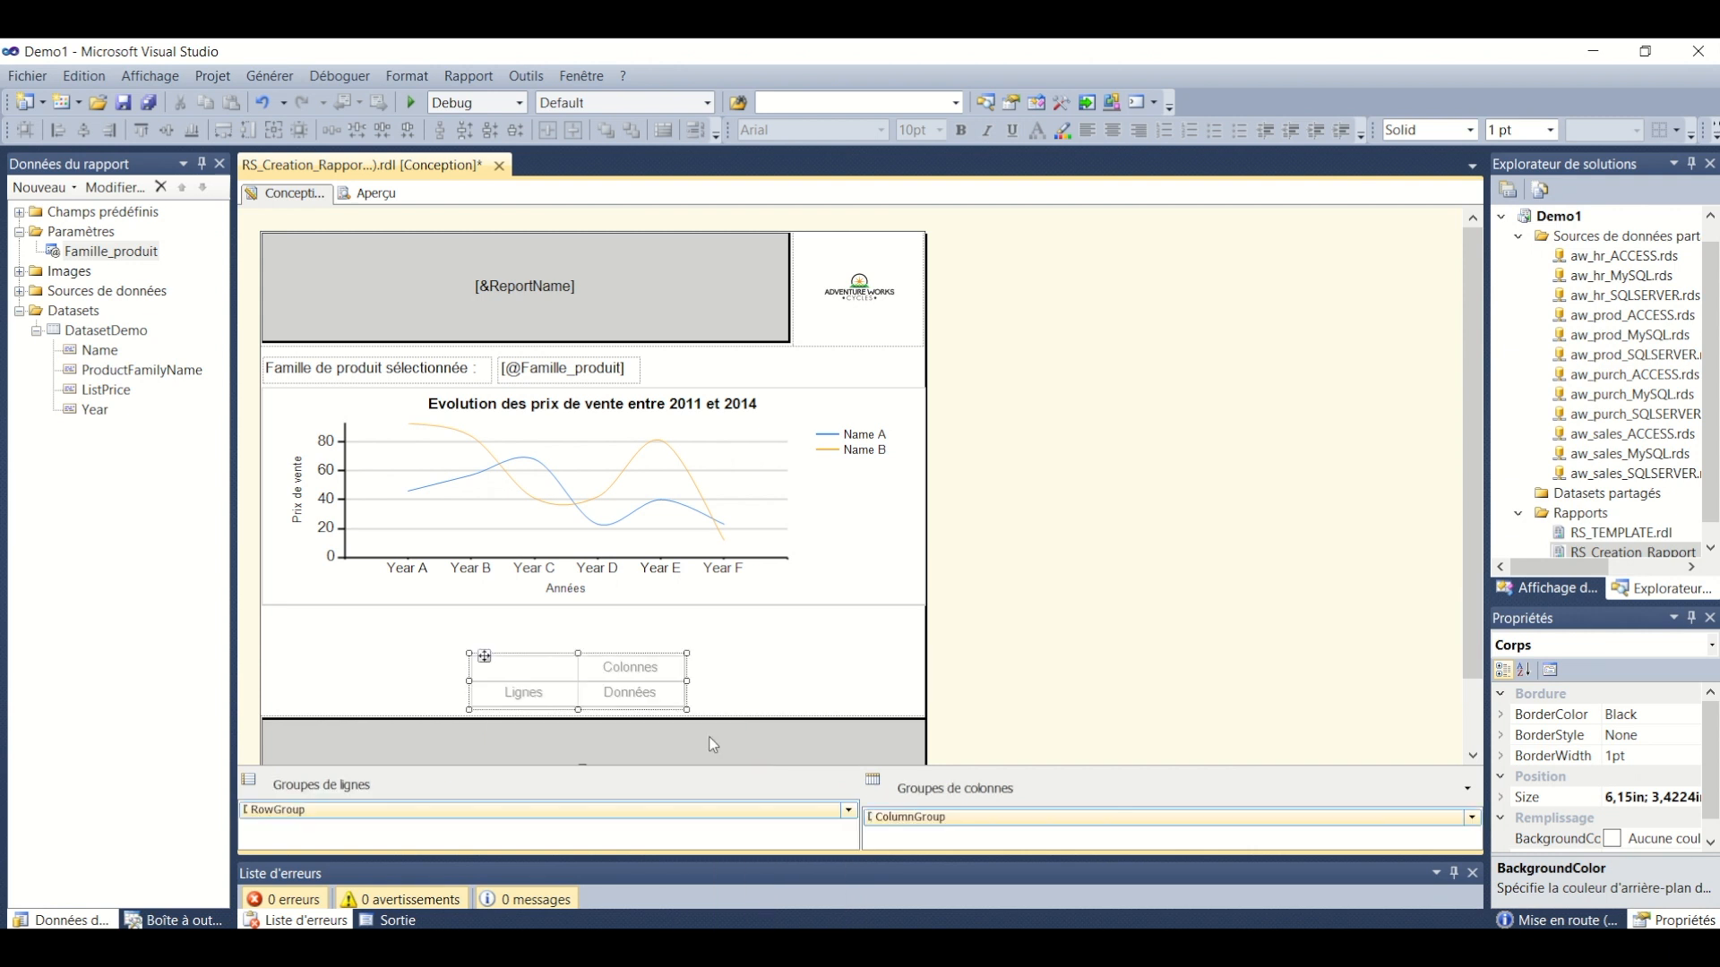
pyautogui.moveTo(485, 657); pyautogui.dragTo(472, 642)
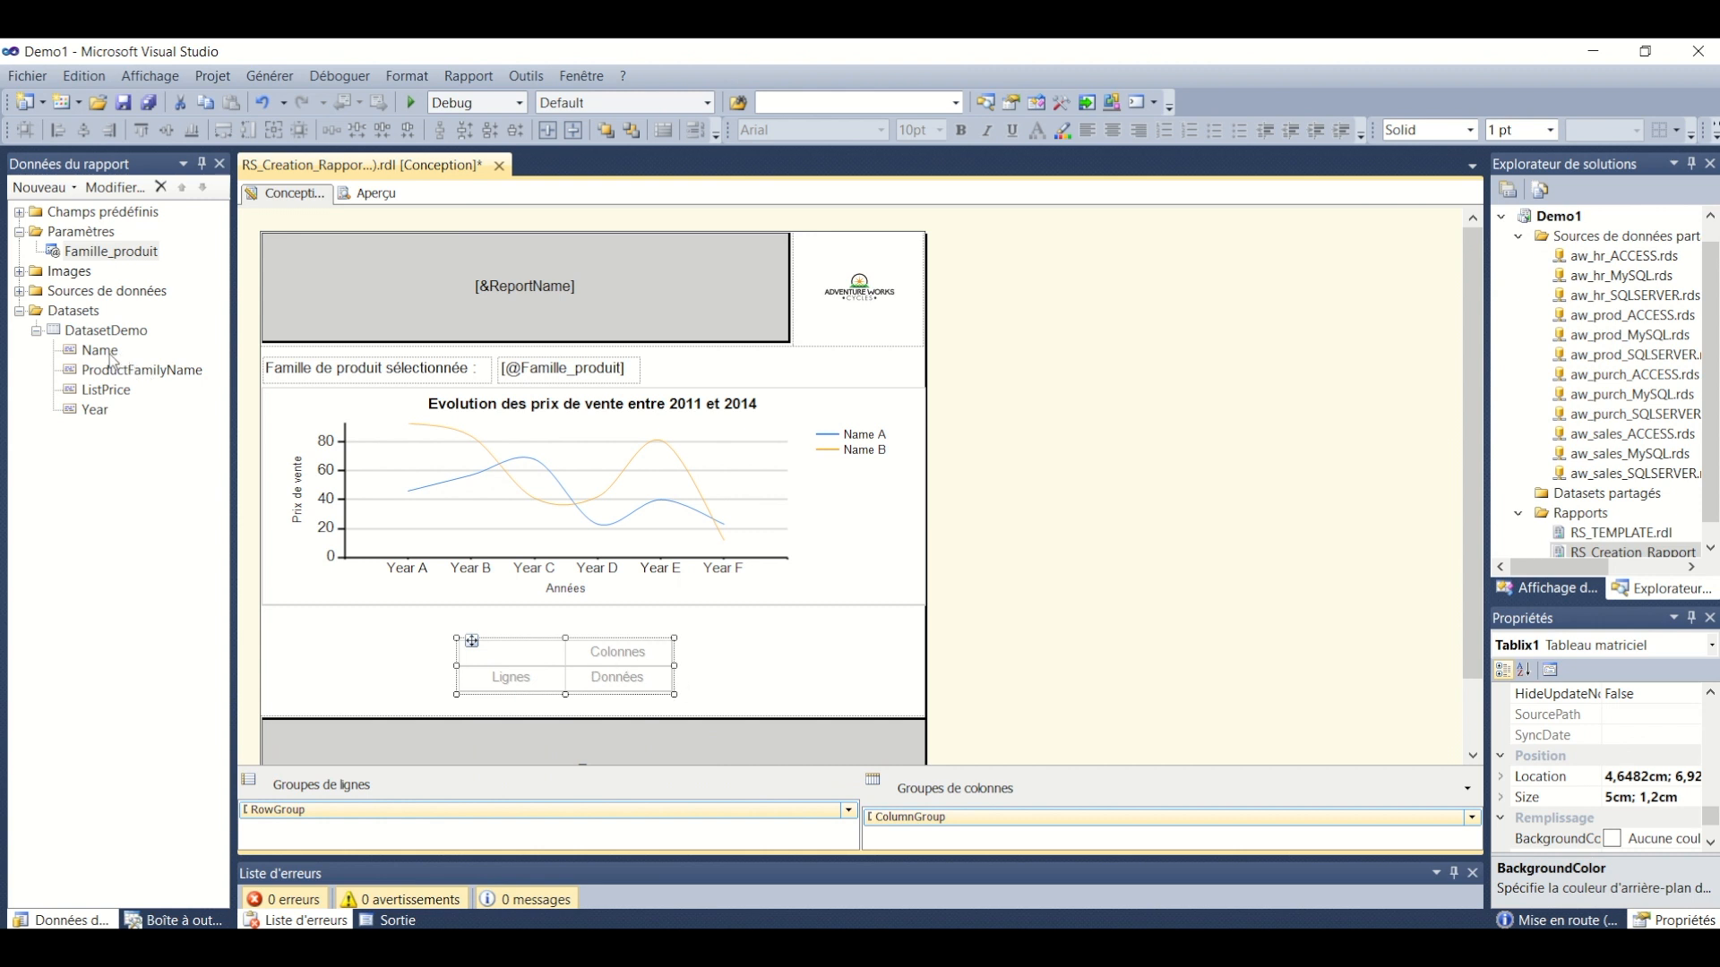
# Assign the Name field to the matrix rows and the ListPrice field to its data cell
pyautogui.moveTo(110, 359); pyautogui.dragTo(500, 683)
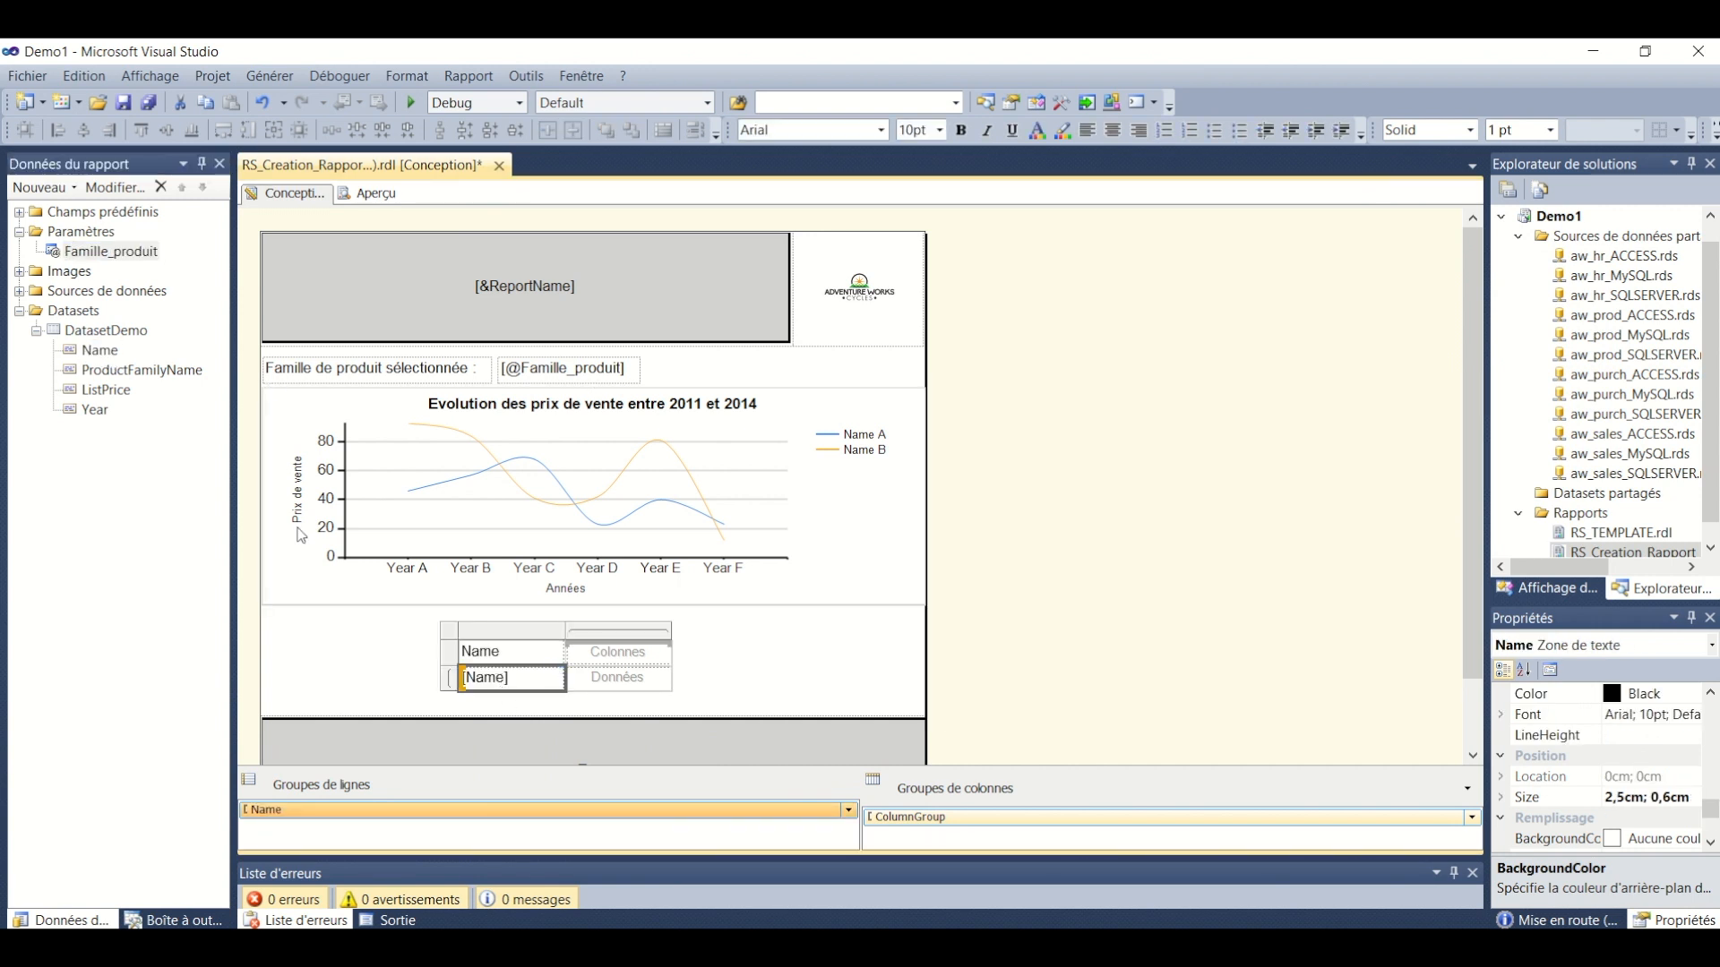
pyautogui.moveTo(119, 397); pyautogui.dragTo(634, 676)
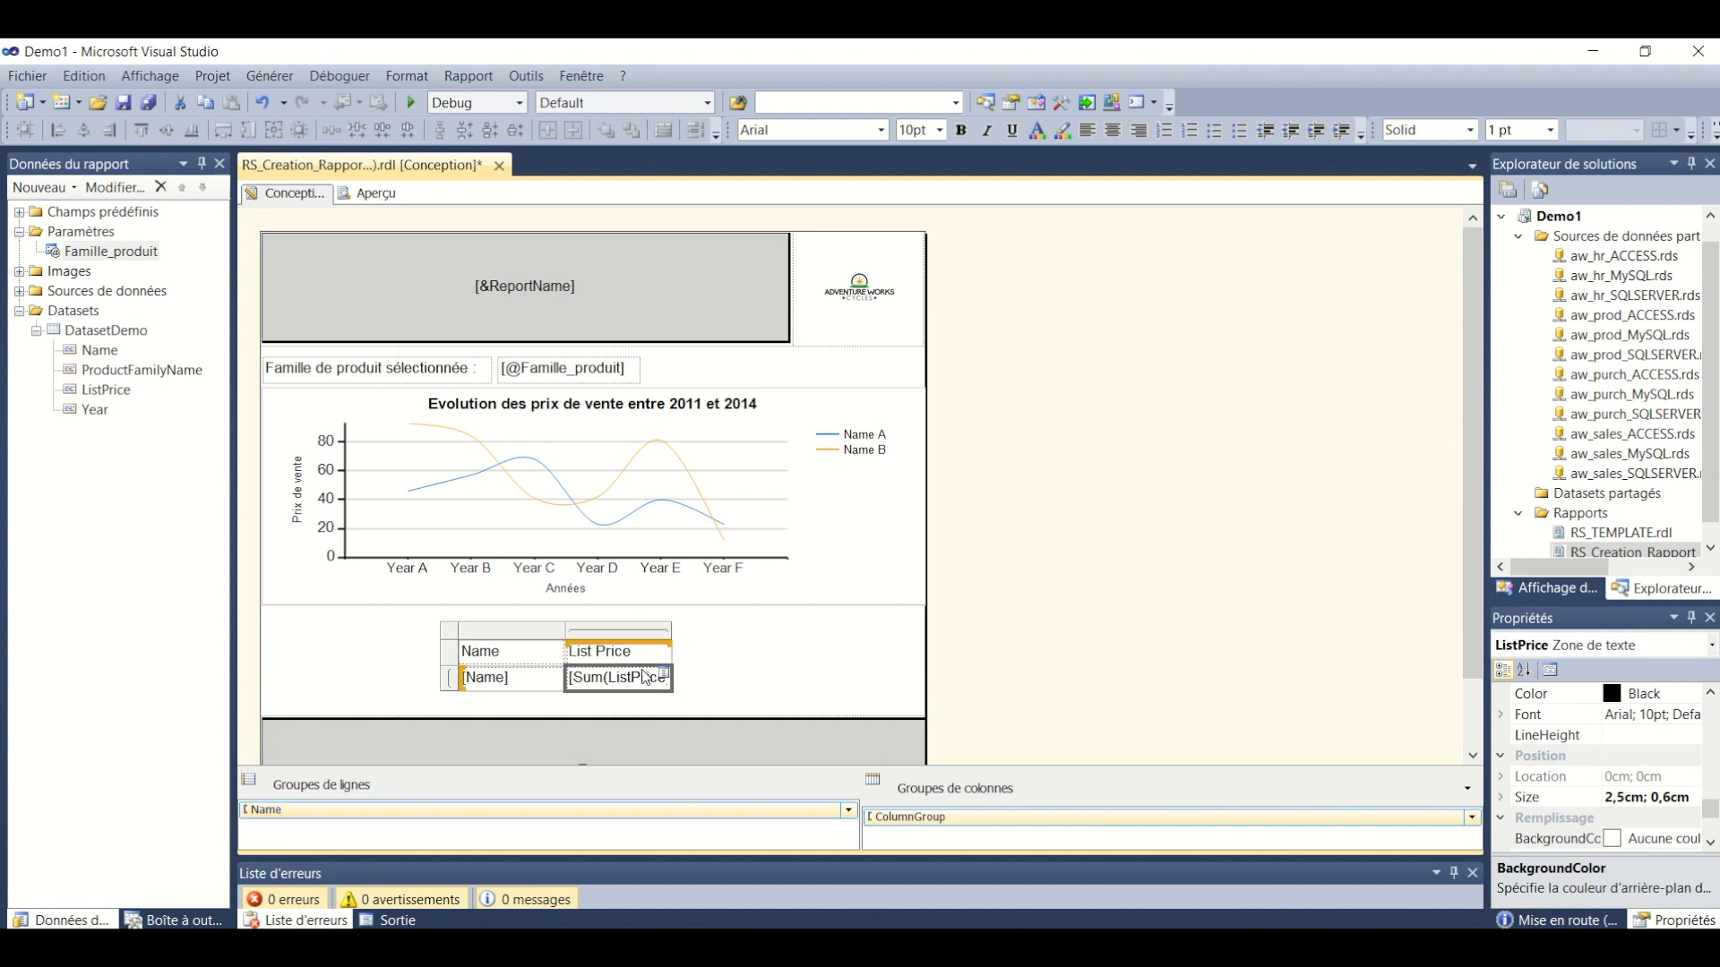
pyautogui.doubleClick(639, 676)
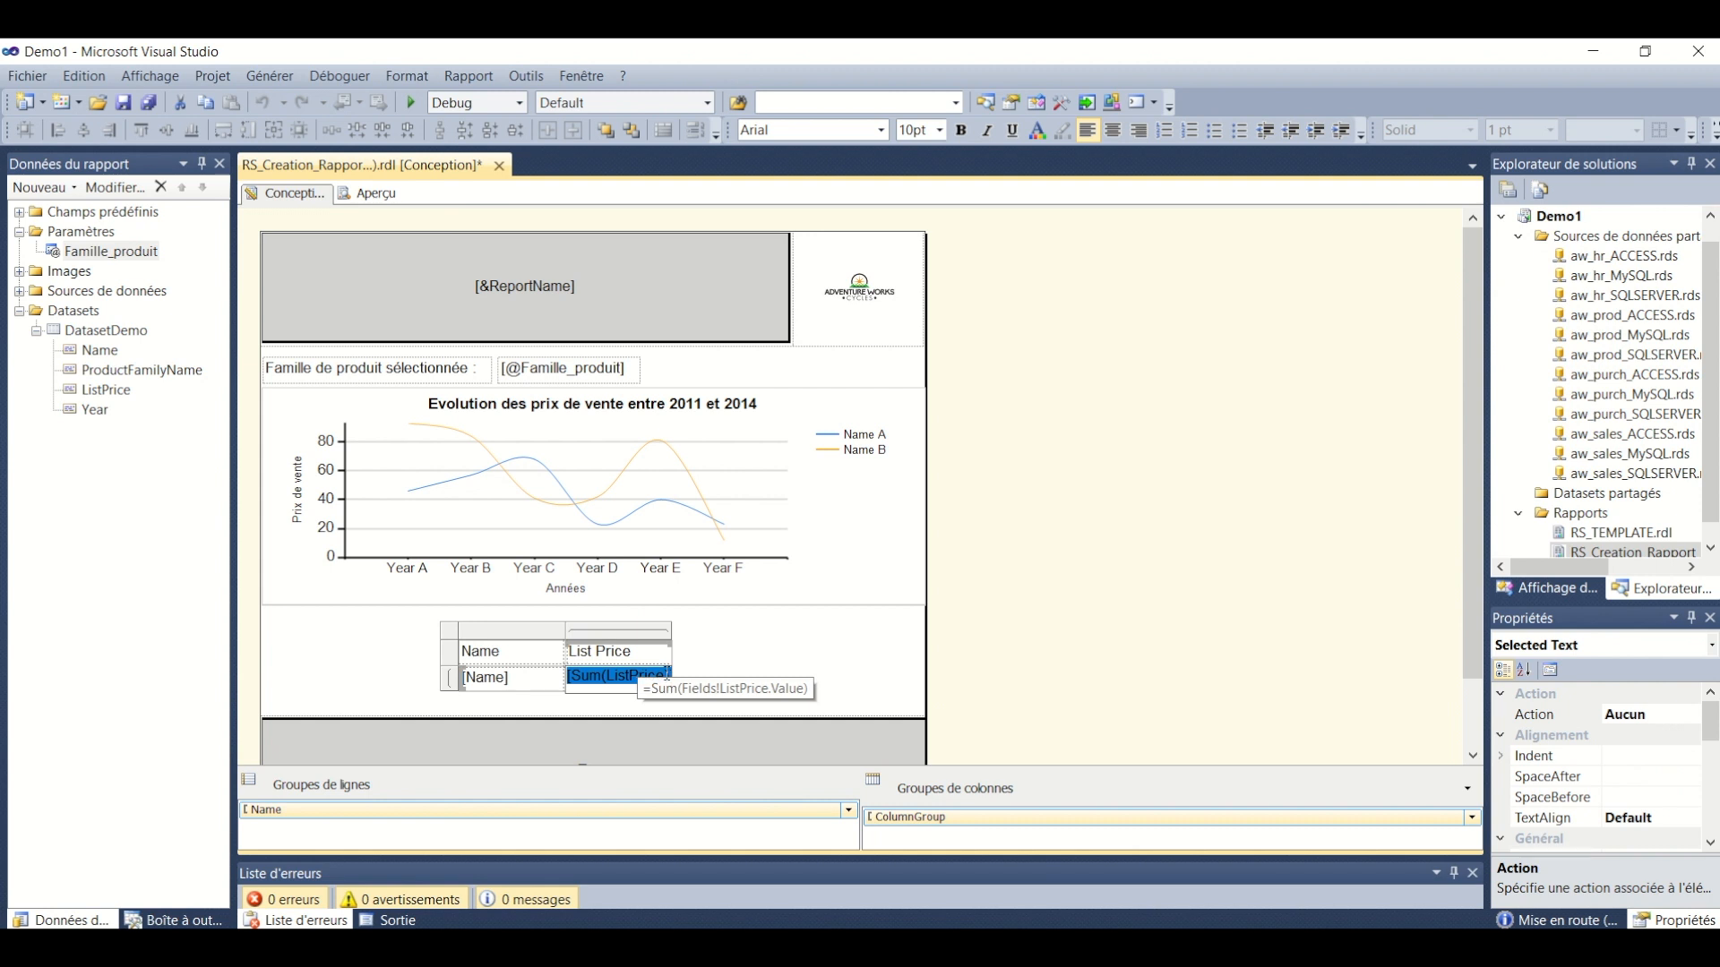
pyautogui.click(703, 661)
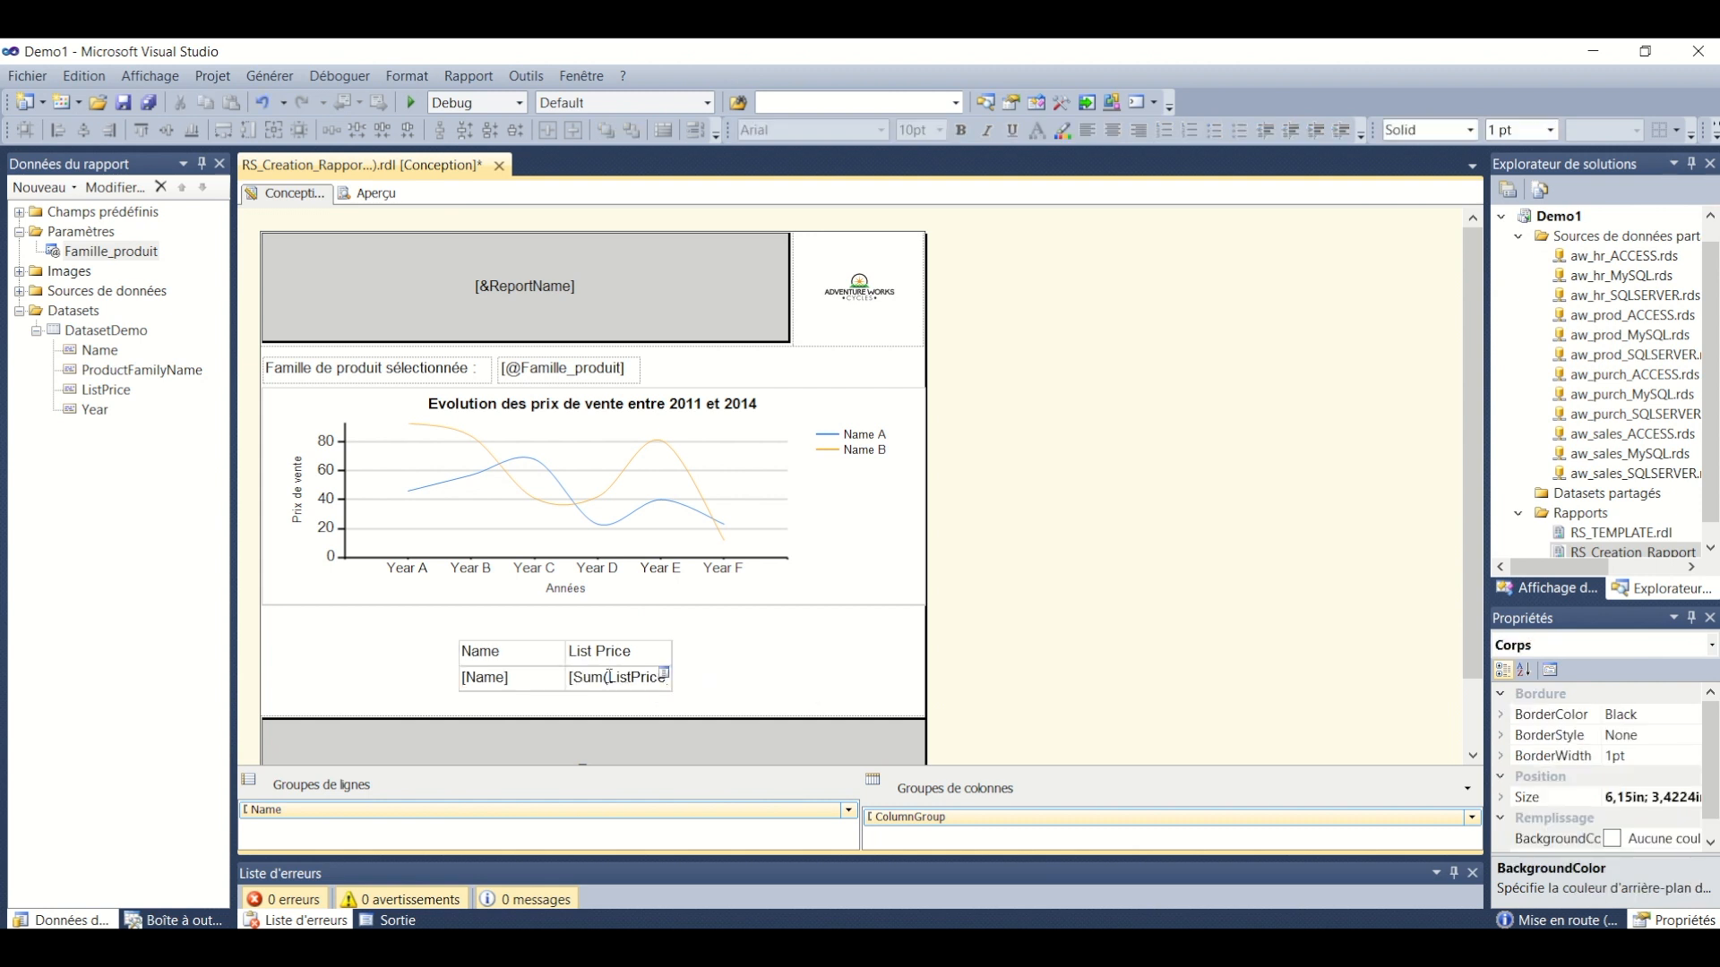
# Insert a matrix column outside the group, to the right of List Price, and place the Year field in its data cell
pyautogui.click(617, 661)
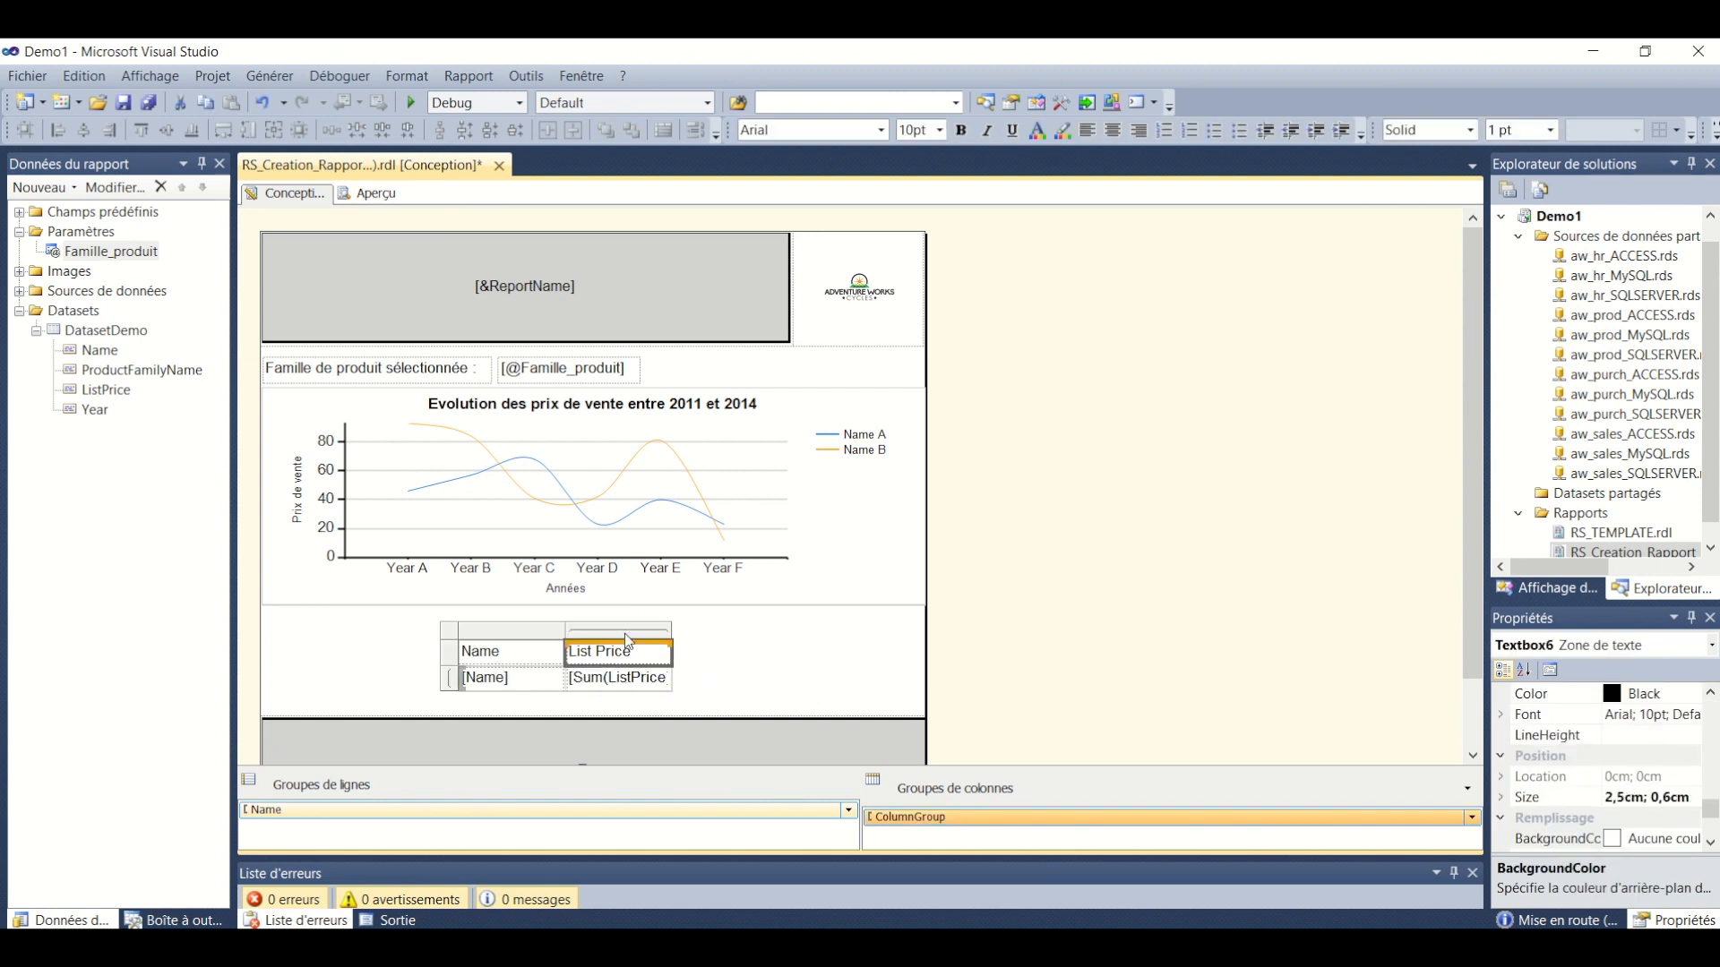
pyautogui.rightClick(621, 625)
pyautogui.moveTo(762, 638)
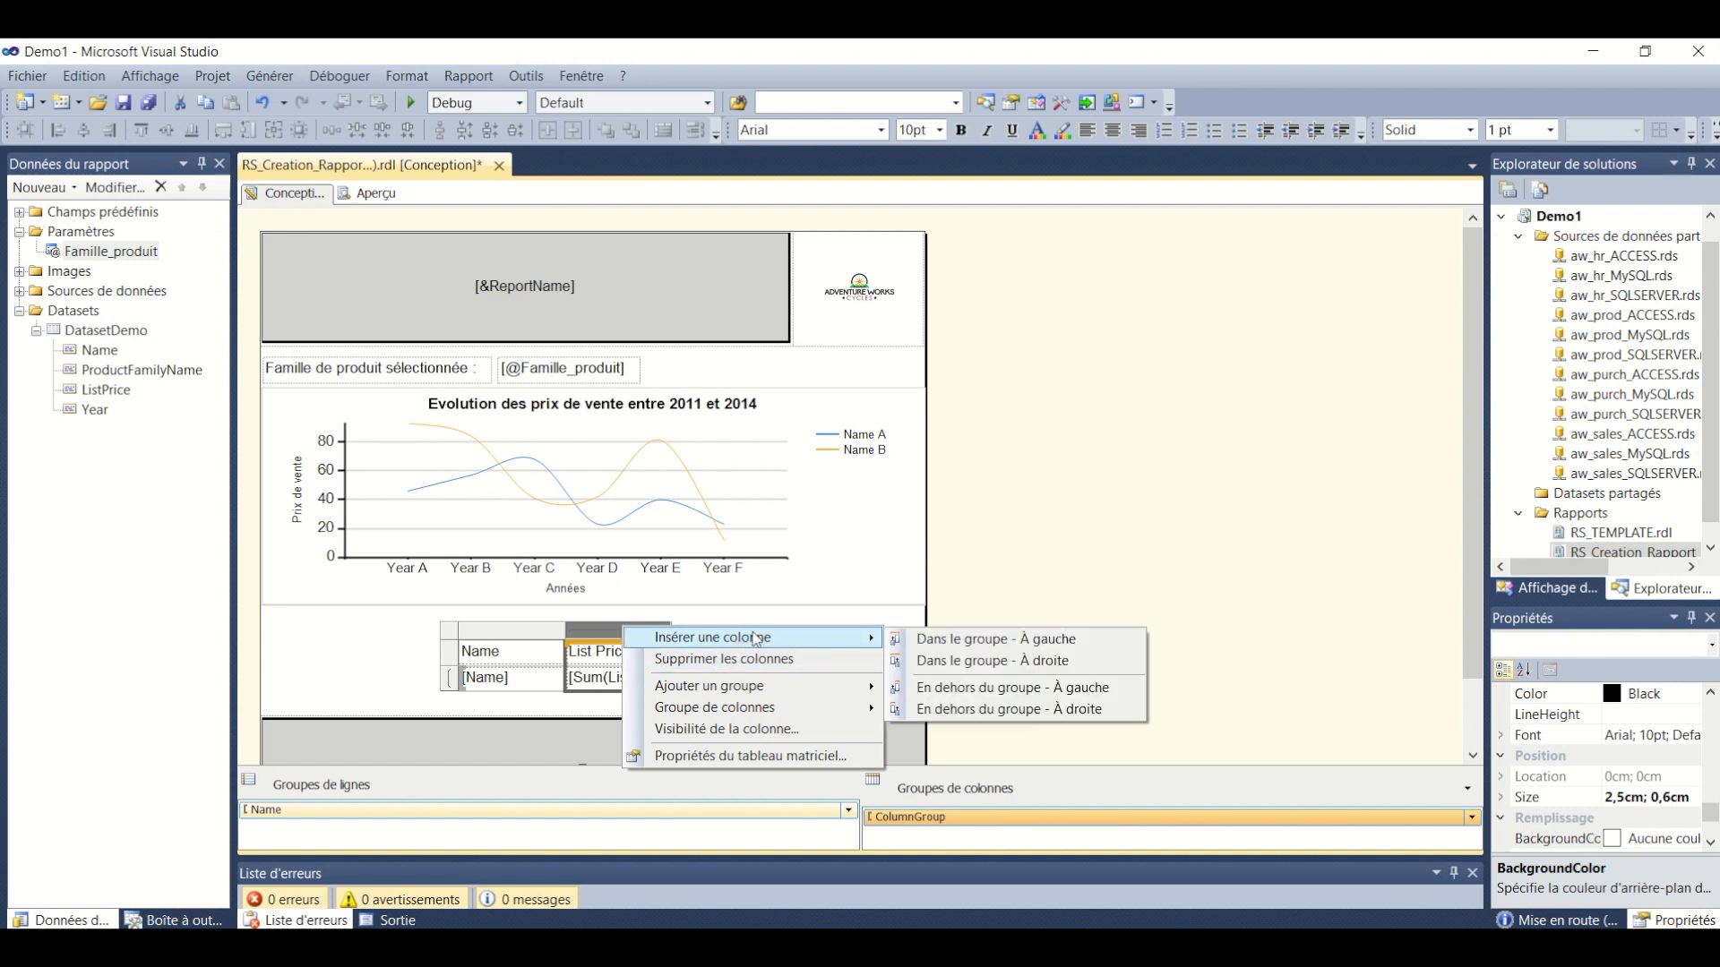
pyautogui.click(1073, 710)
pyautogui.moveTo(117, 422); pyautogui.dragTo(727, 678)
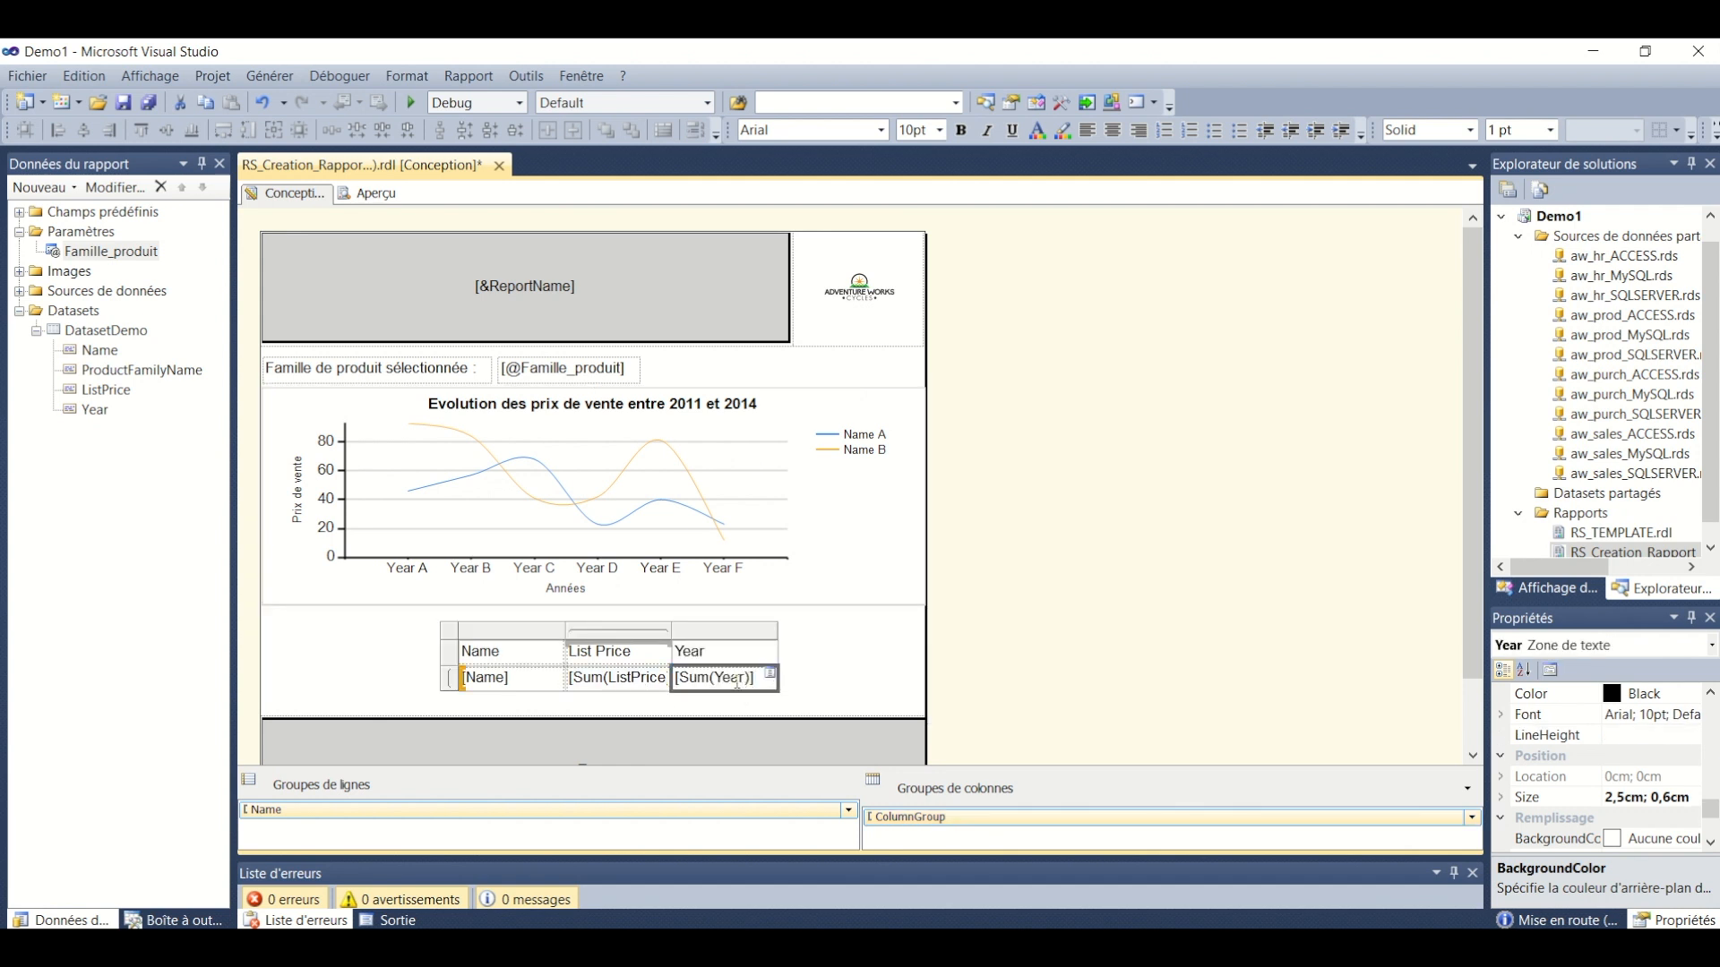
# Set the Year data cell's placeholder value to [Year], removing the Sum aggregation
pyautogui.doubleClick(736, 680)
pyautogui.doubleClick(736, 678)
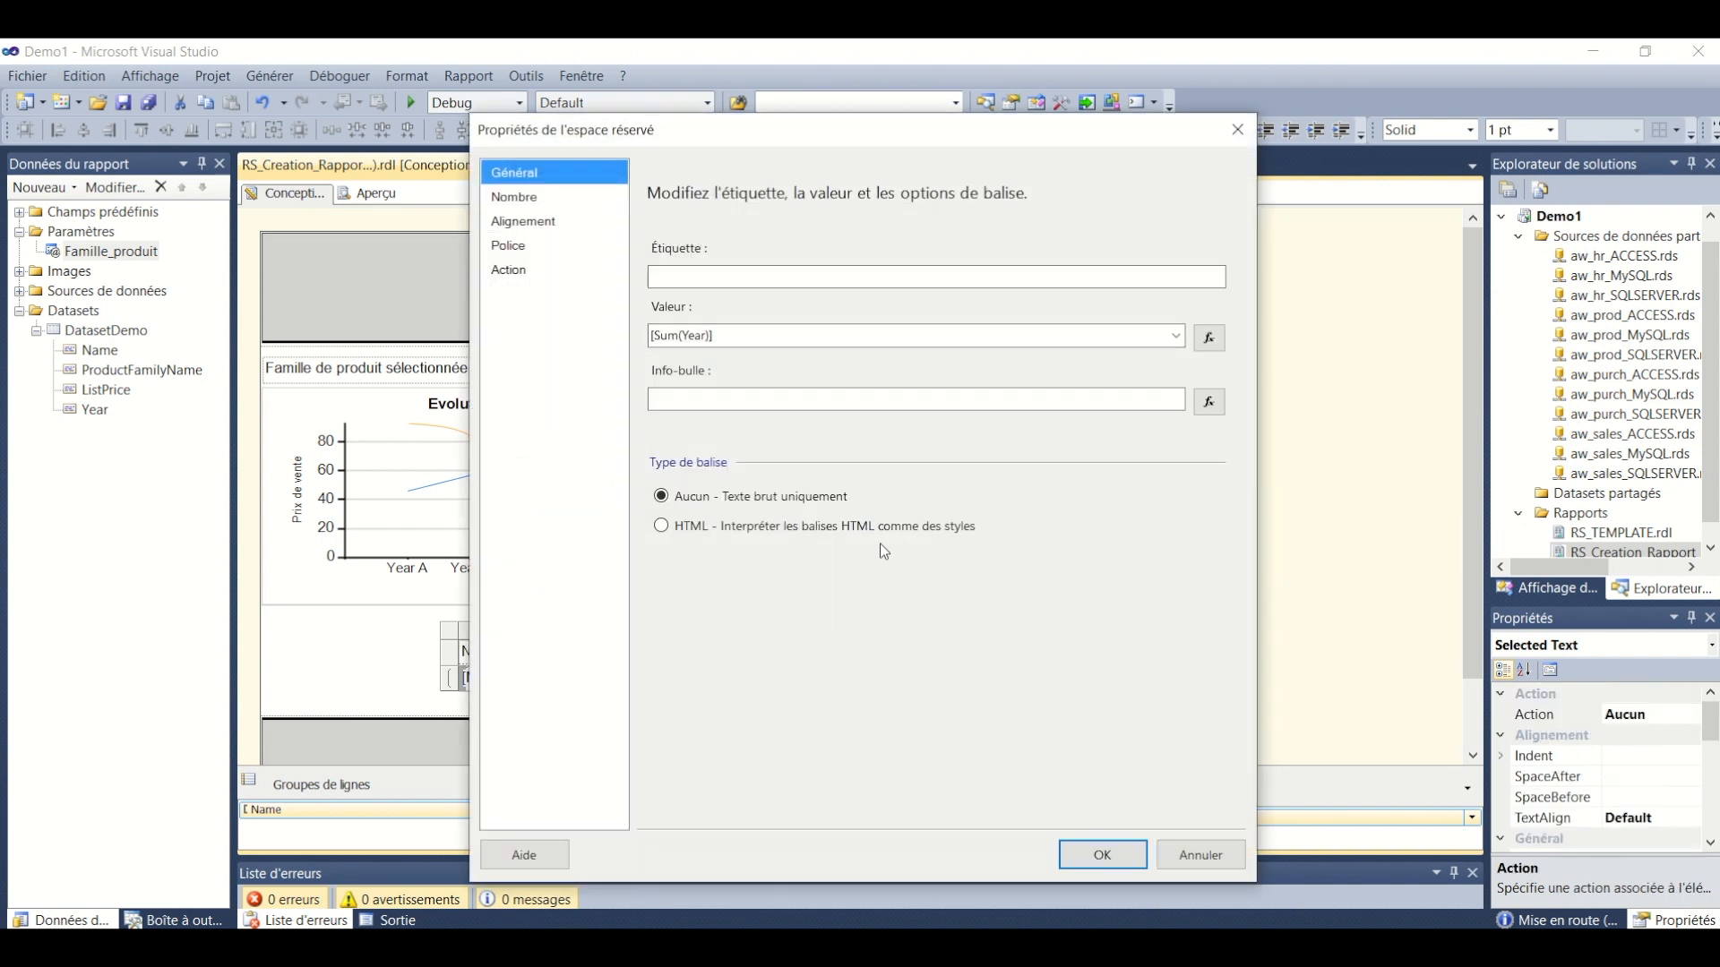
pyautogui.moveTo(651, 336); pyautogui.dragTo(683, 337)
pyautogui.press('BackSpace')
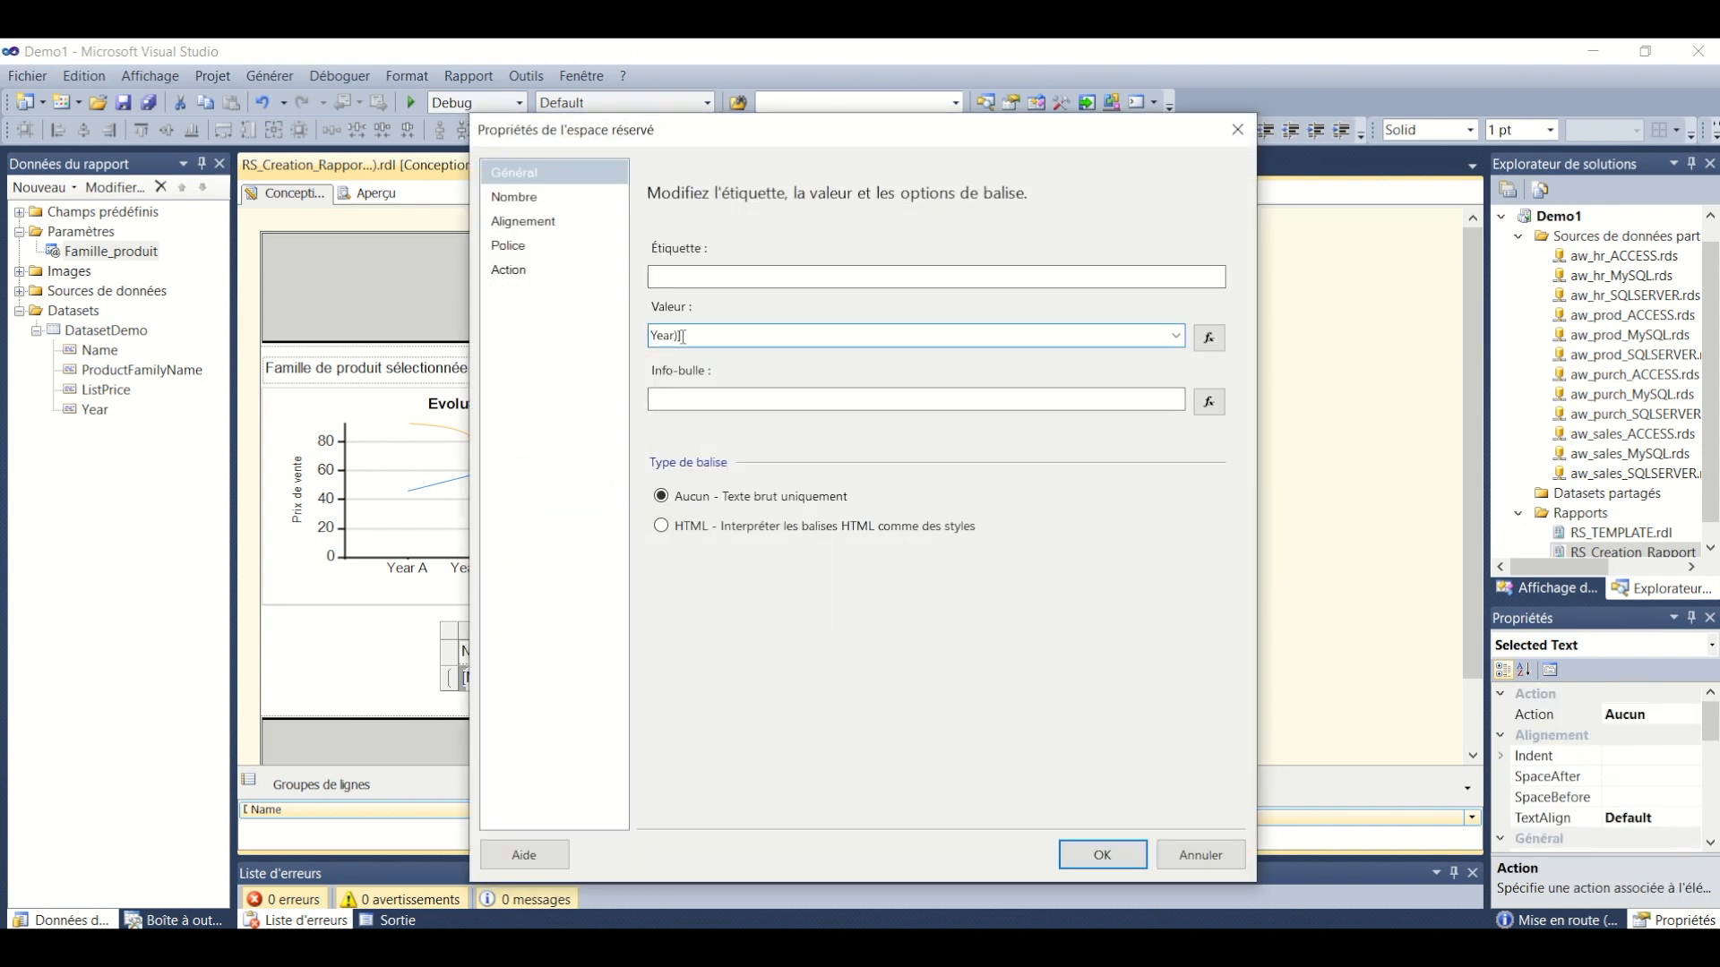
pyautogui.write('[')
pyautogui.press('BackSpace')
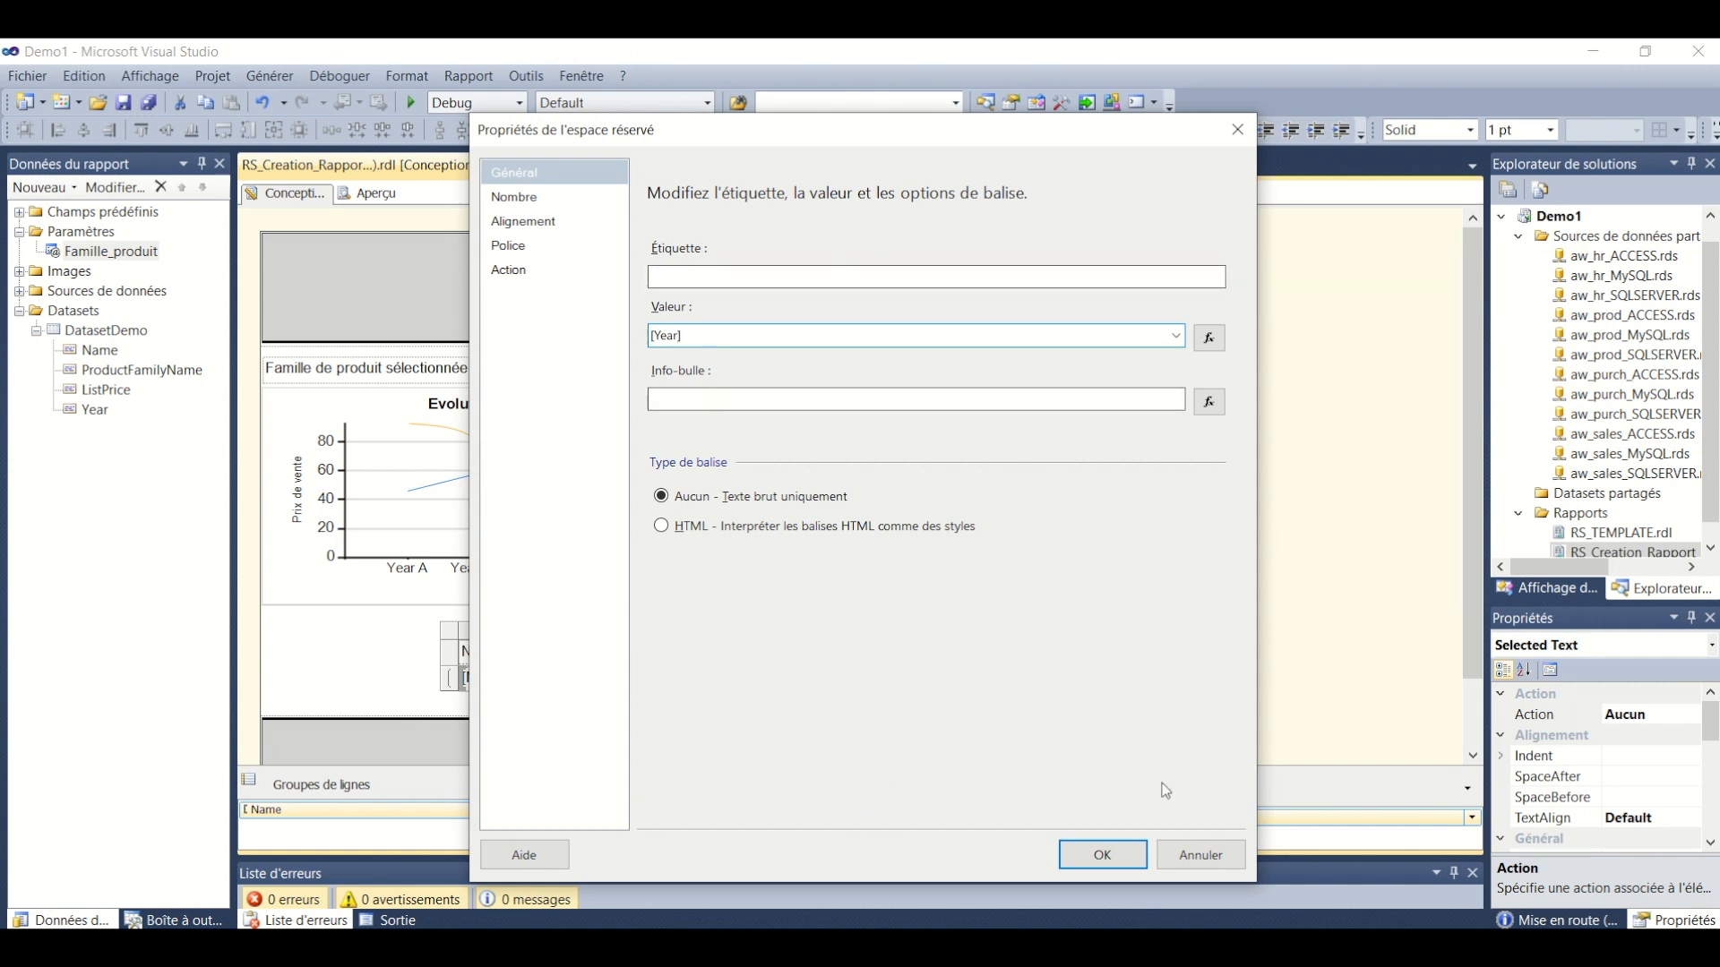
pyautogui.click(1098, 855)
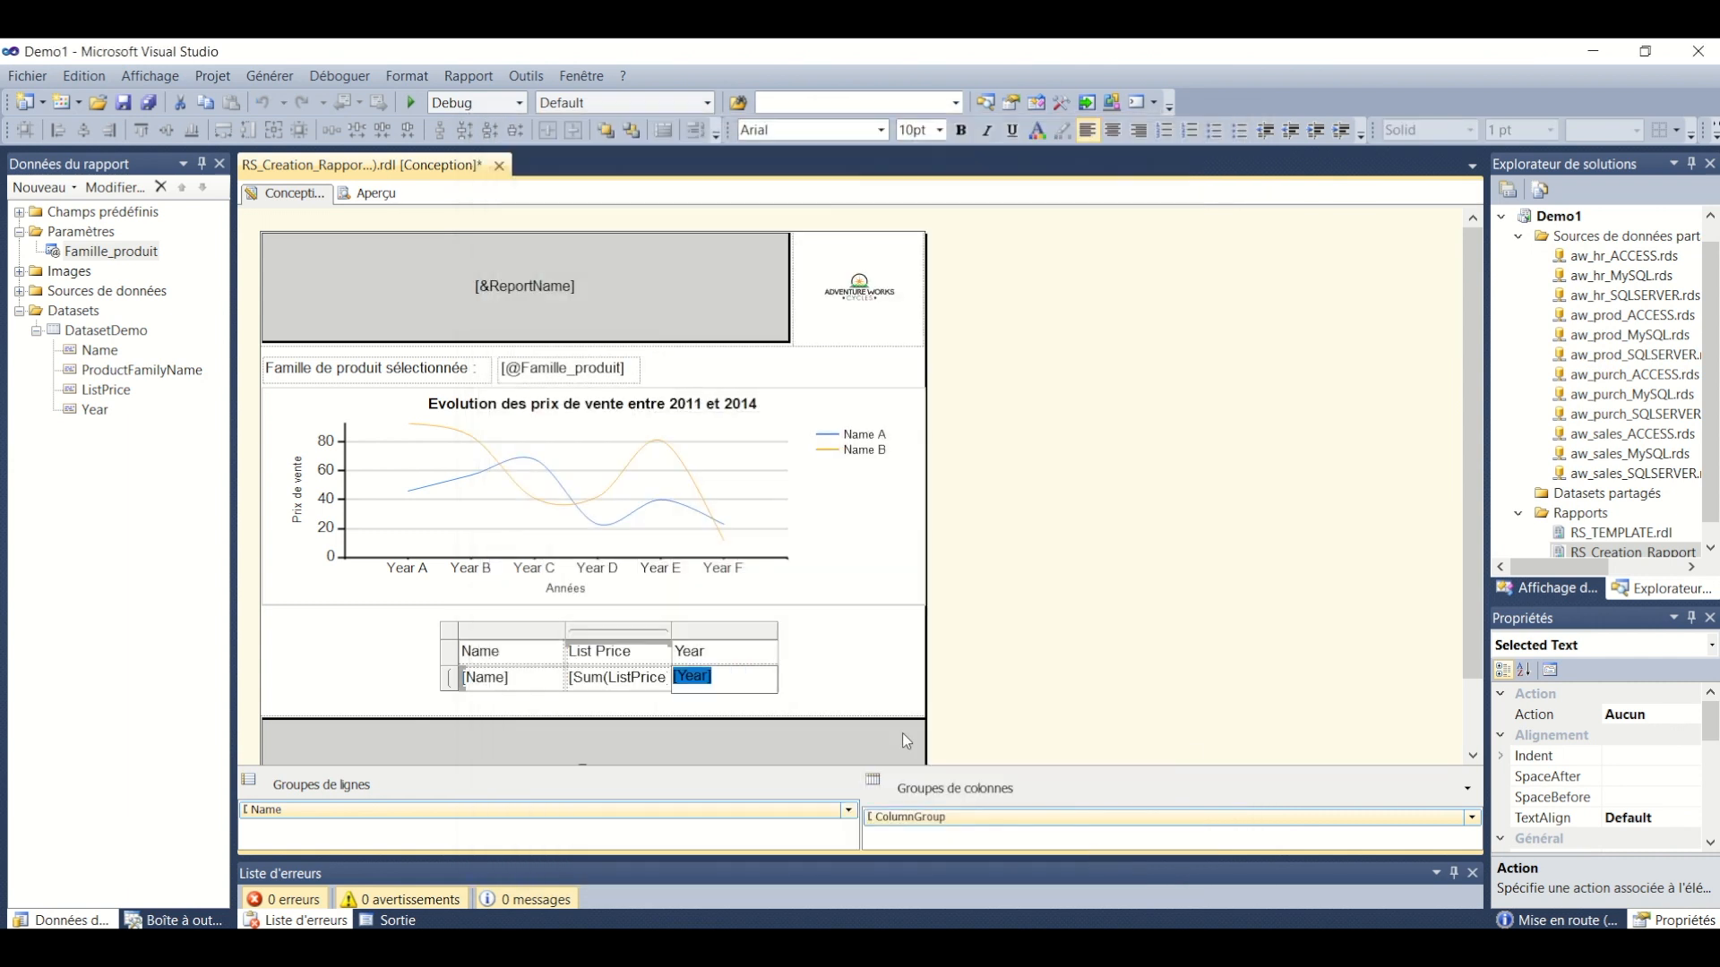
pyautogui.click(880, 720)
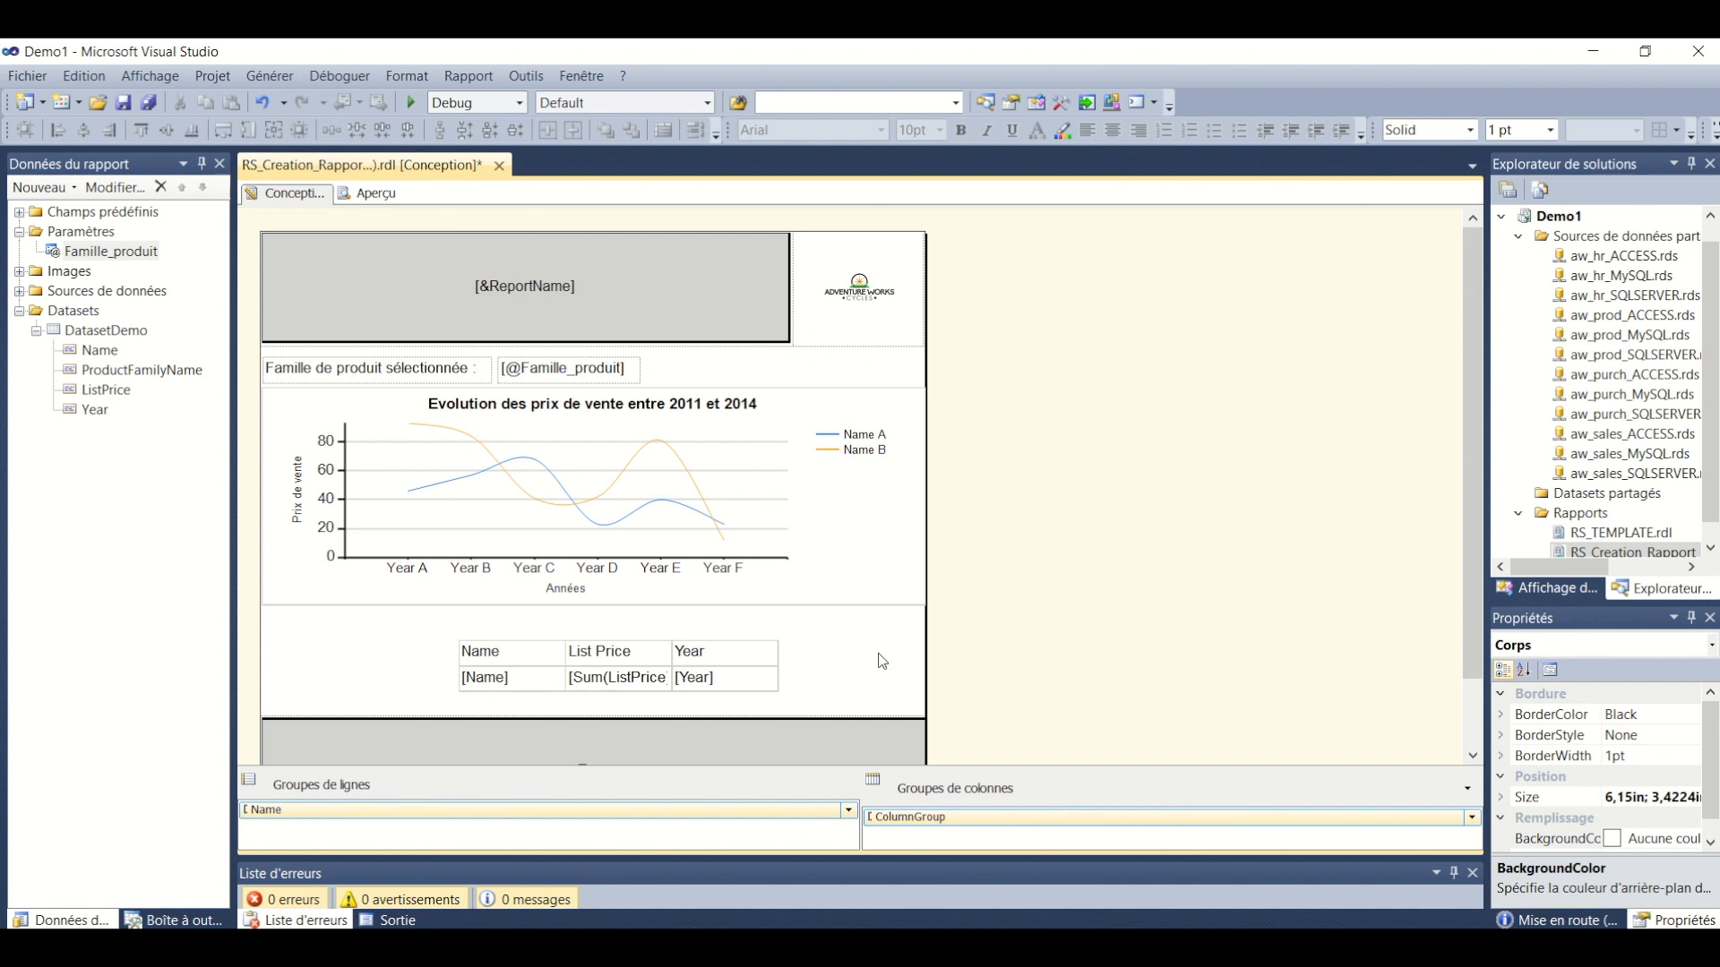
# Add a filter to the matrix with [ProductFamilyName] as its expression
pyautogui.click(532, 665)
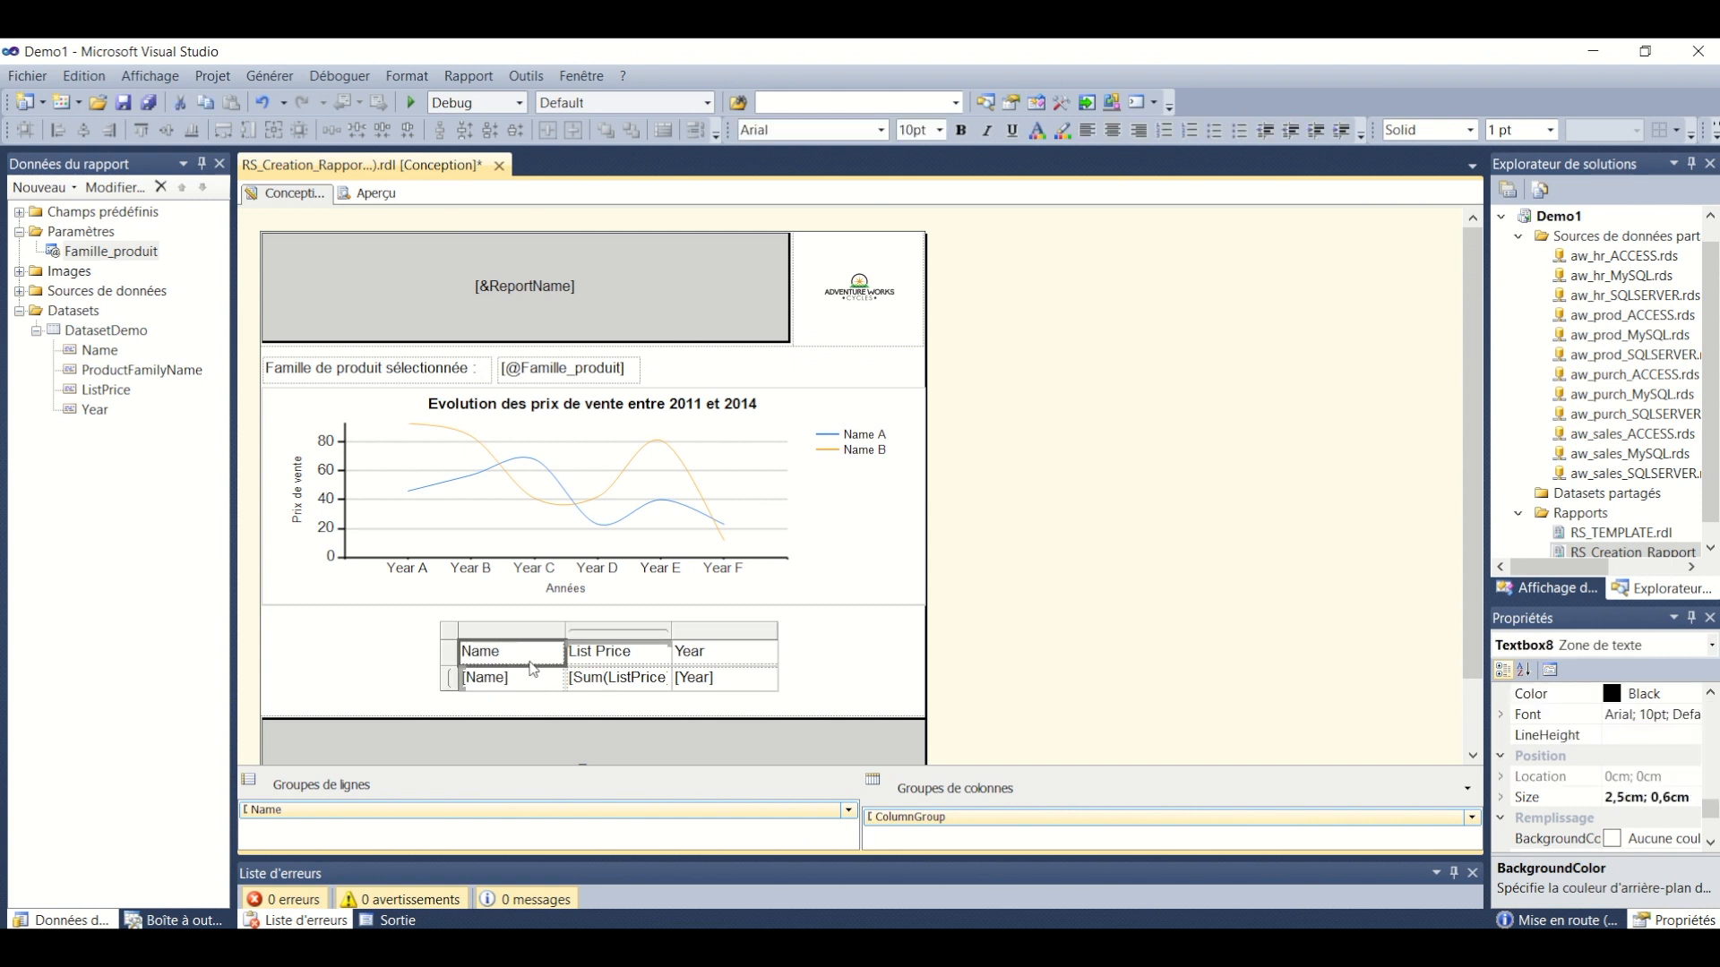
pyautogui.rightClick(475, 638)
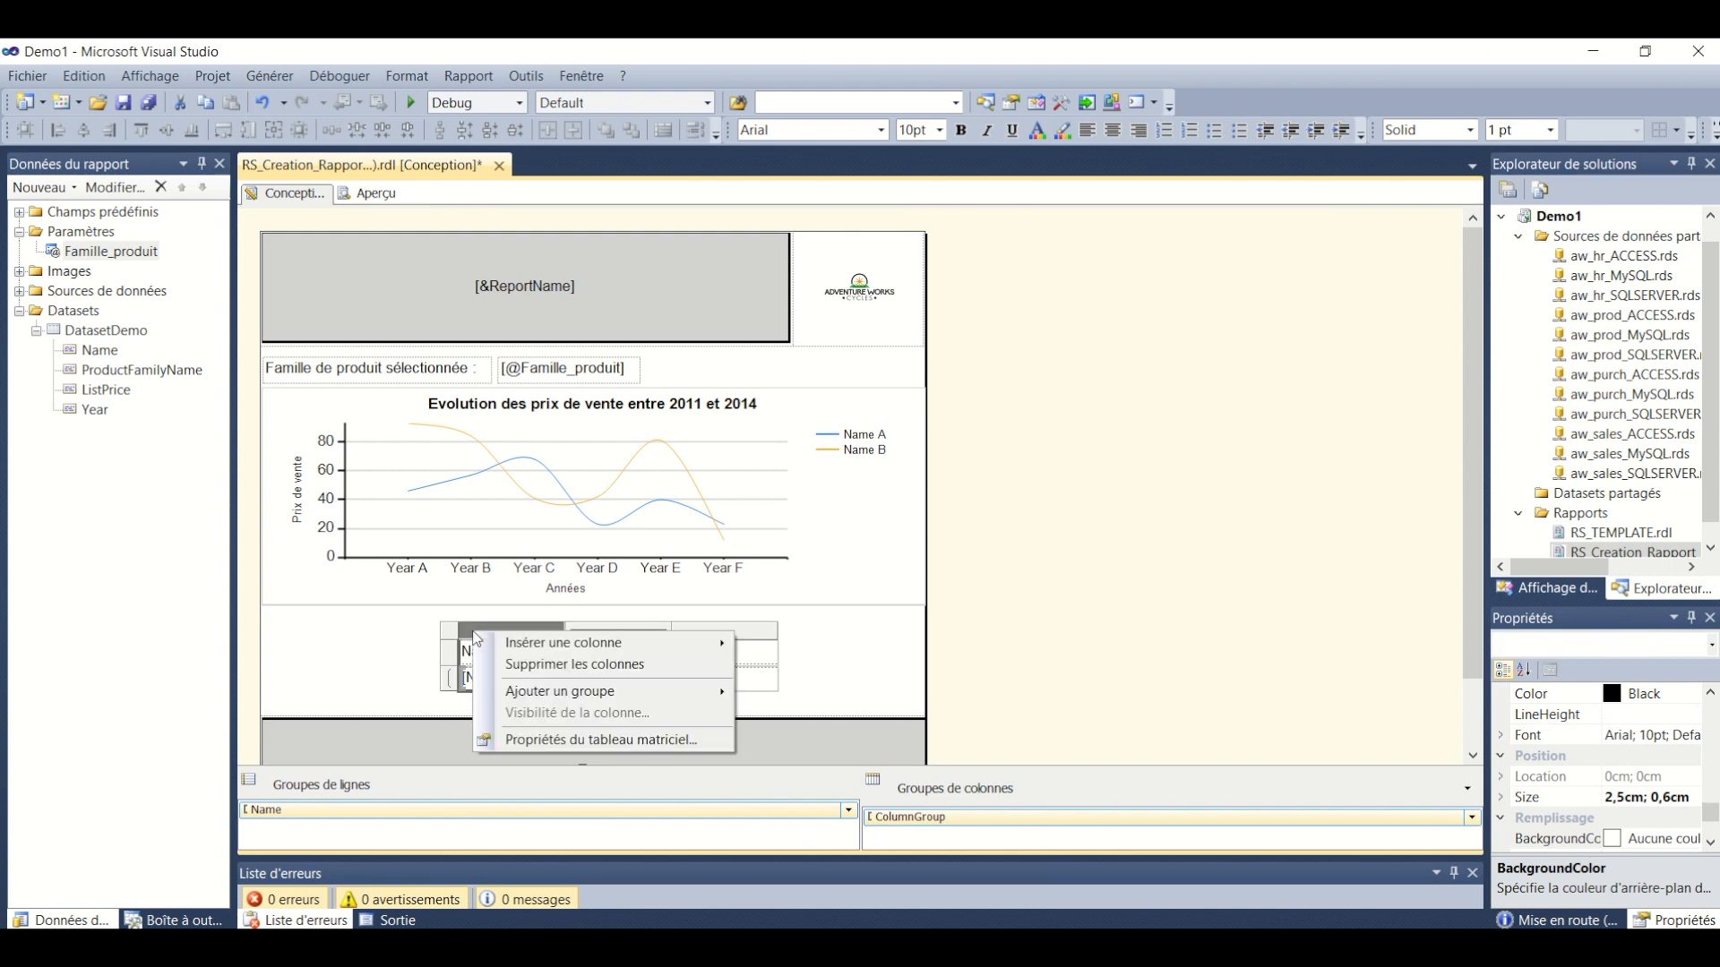
pyautogui.click(568, 742)
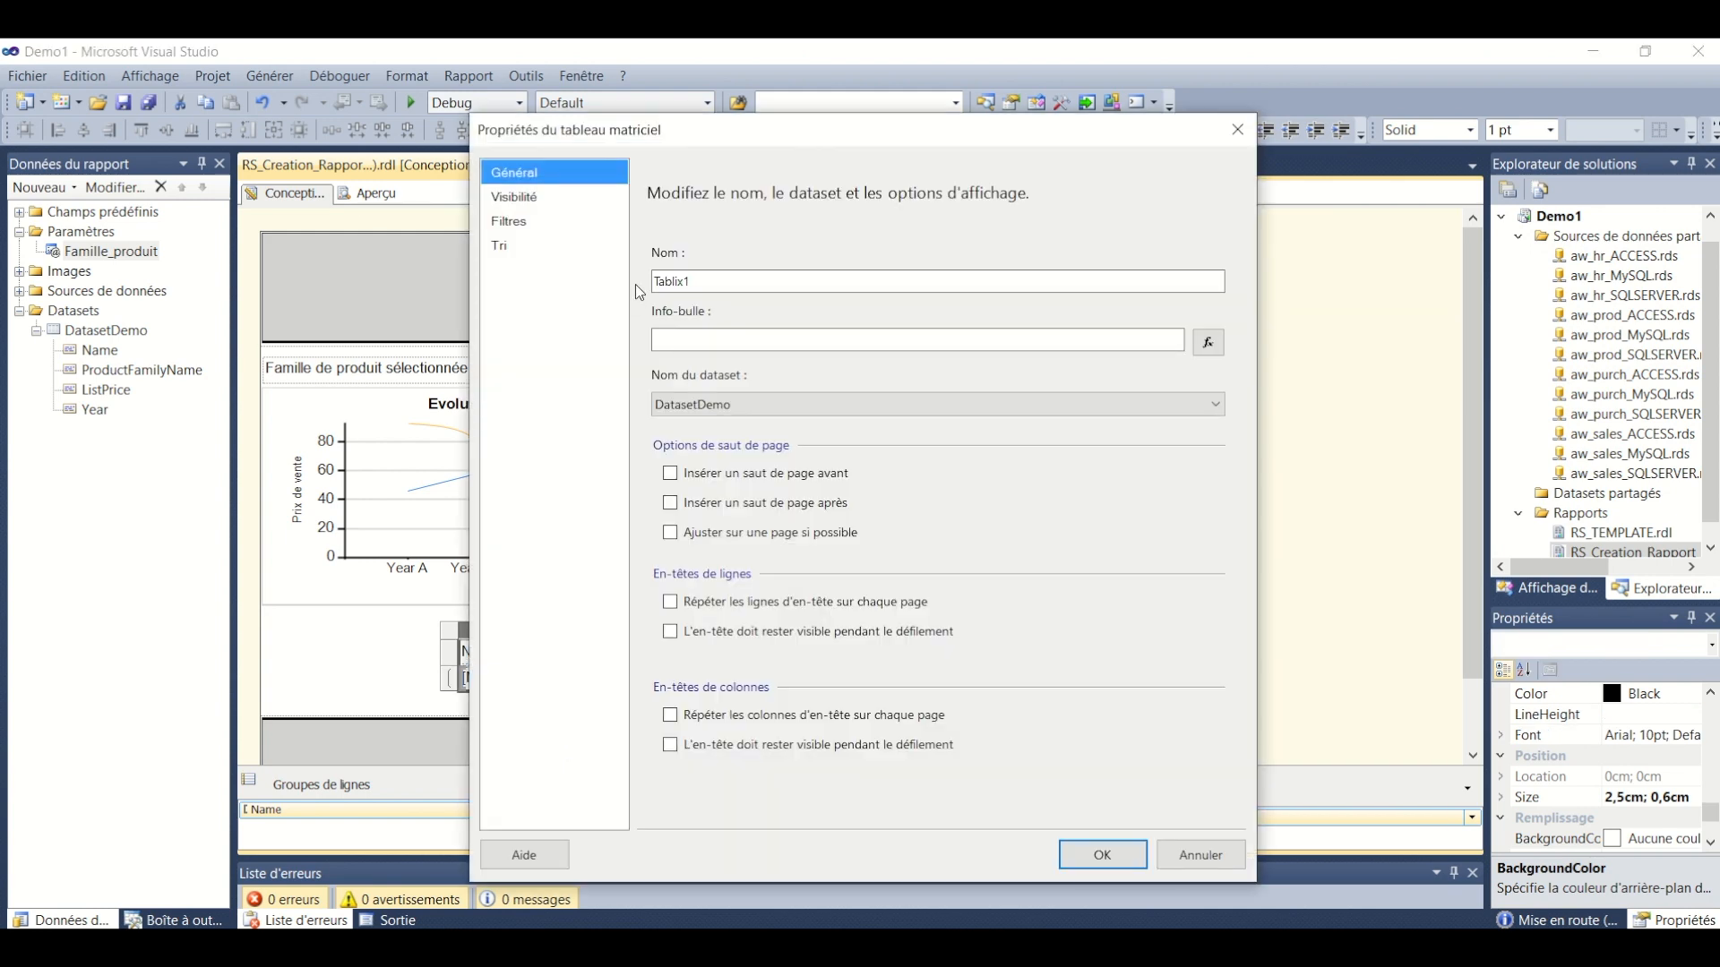
pyautogui.click(542, 229)
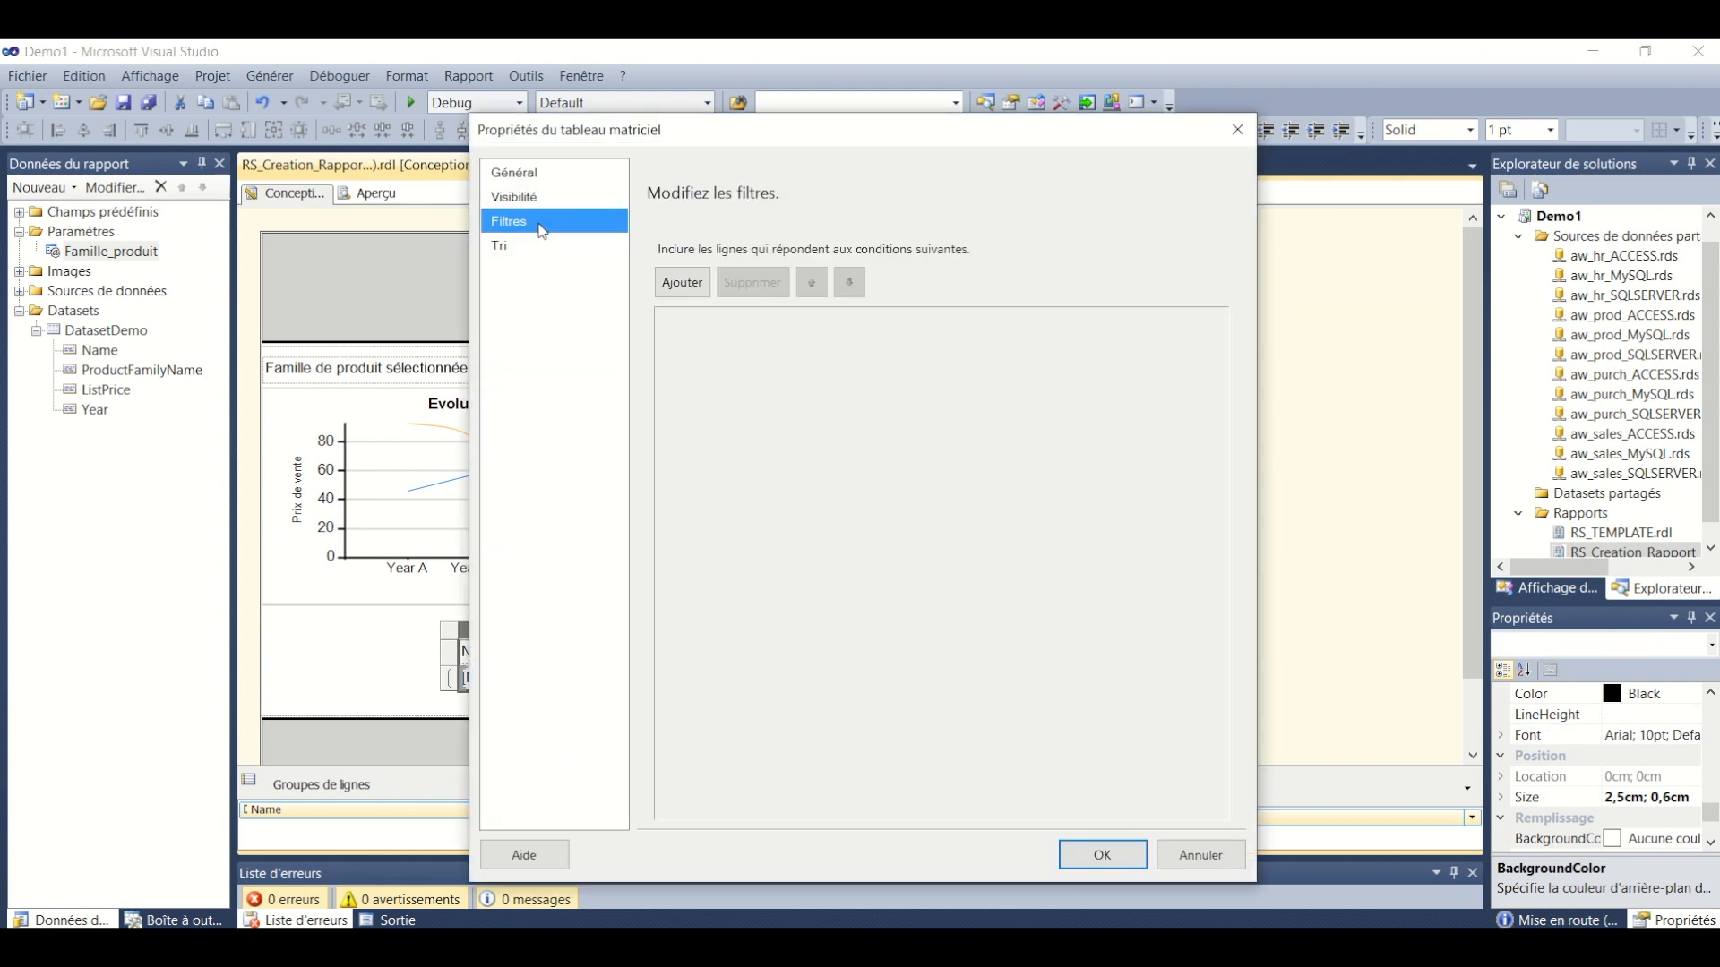
pyautogui.click(682, 283)
pyautogui.click(1025, 333)
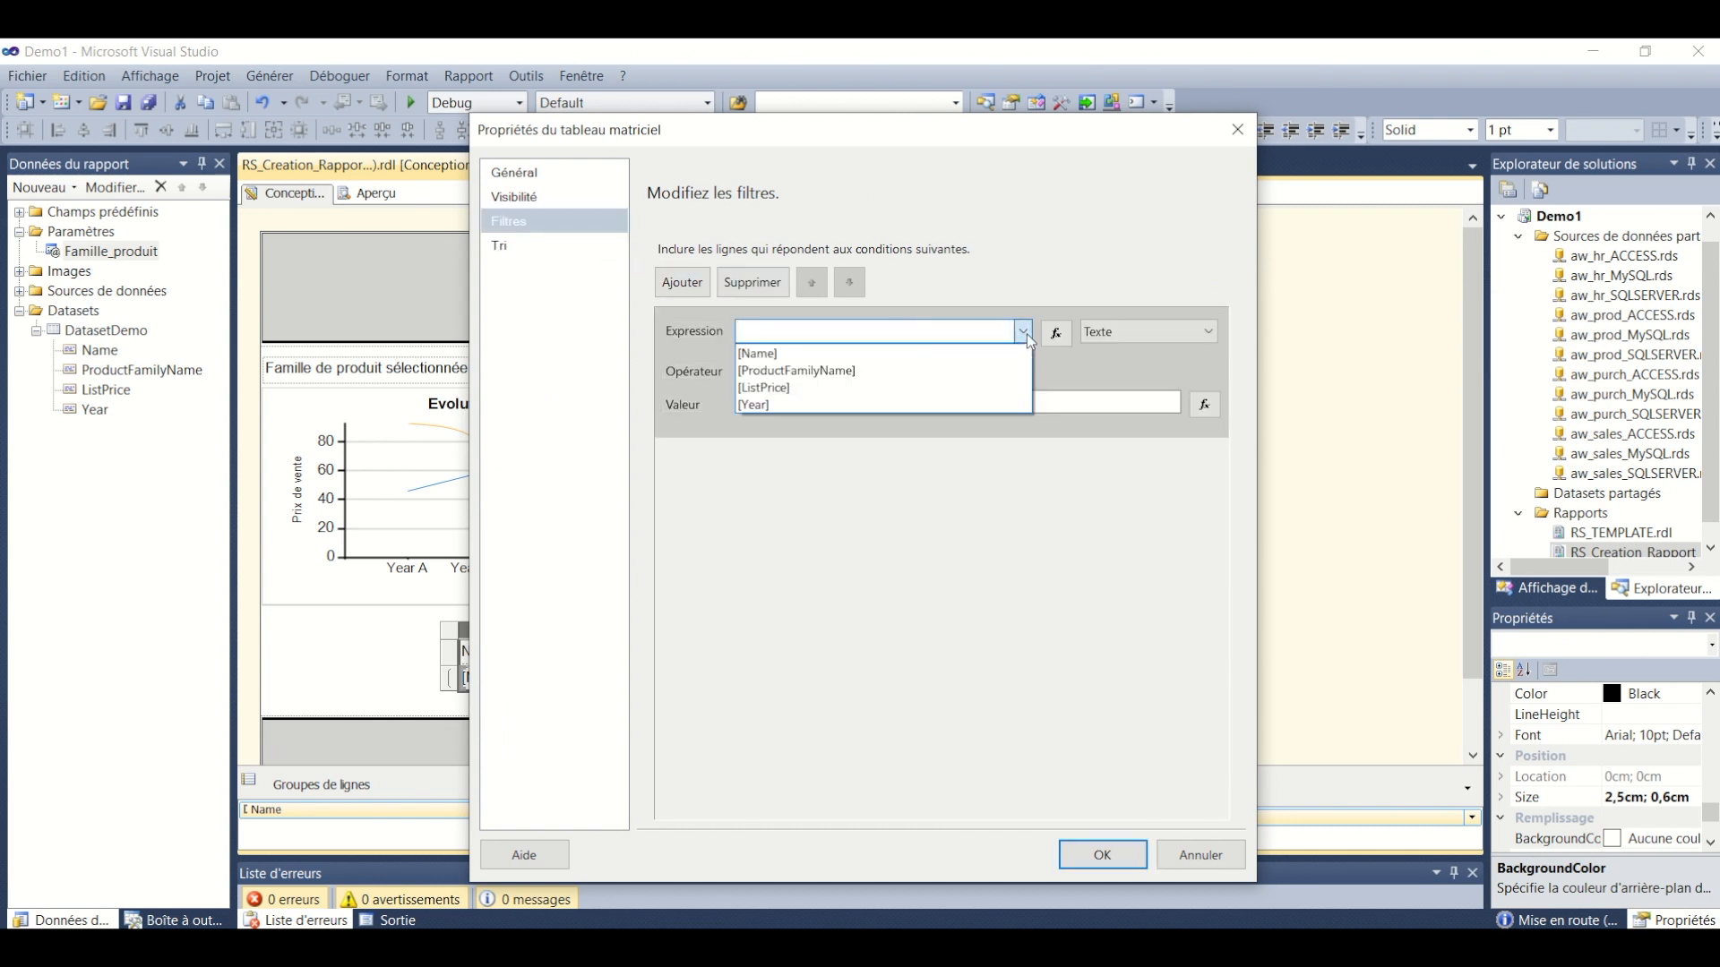
pyautogui.click(894, 371)
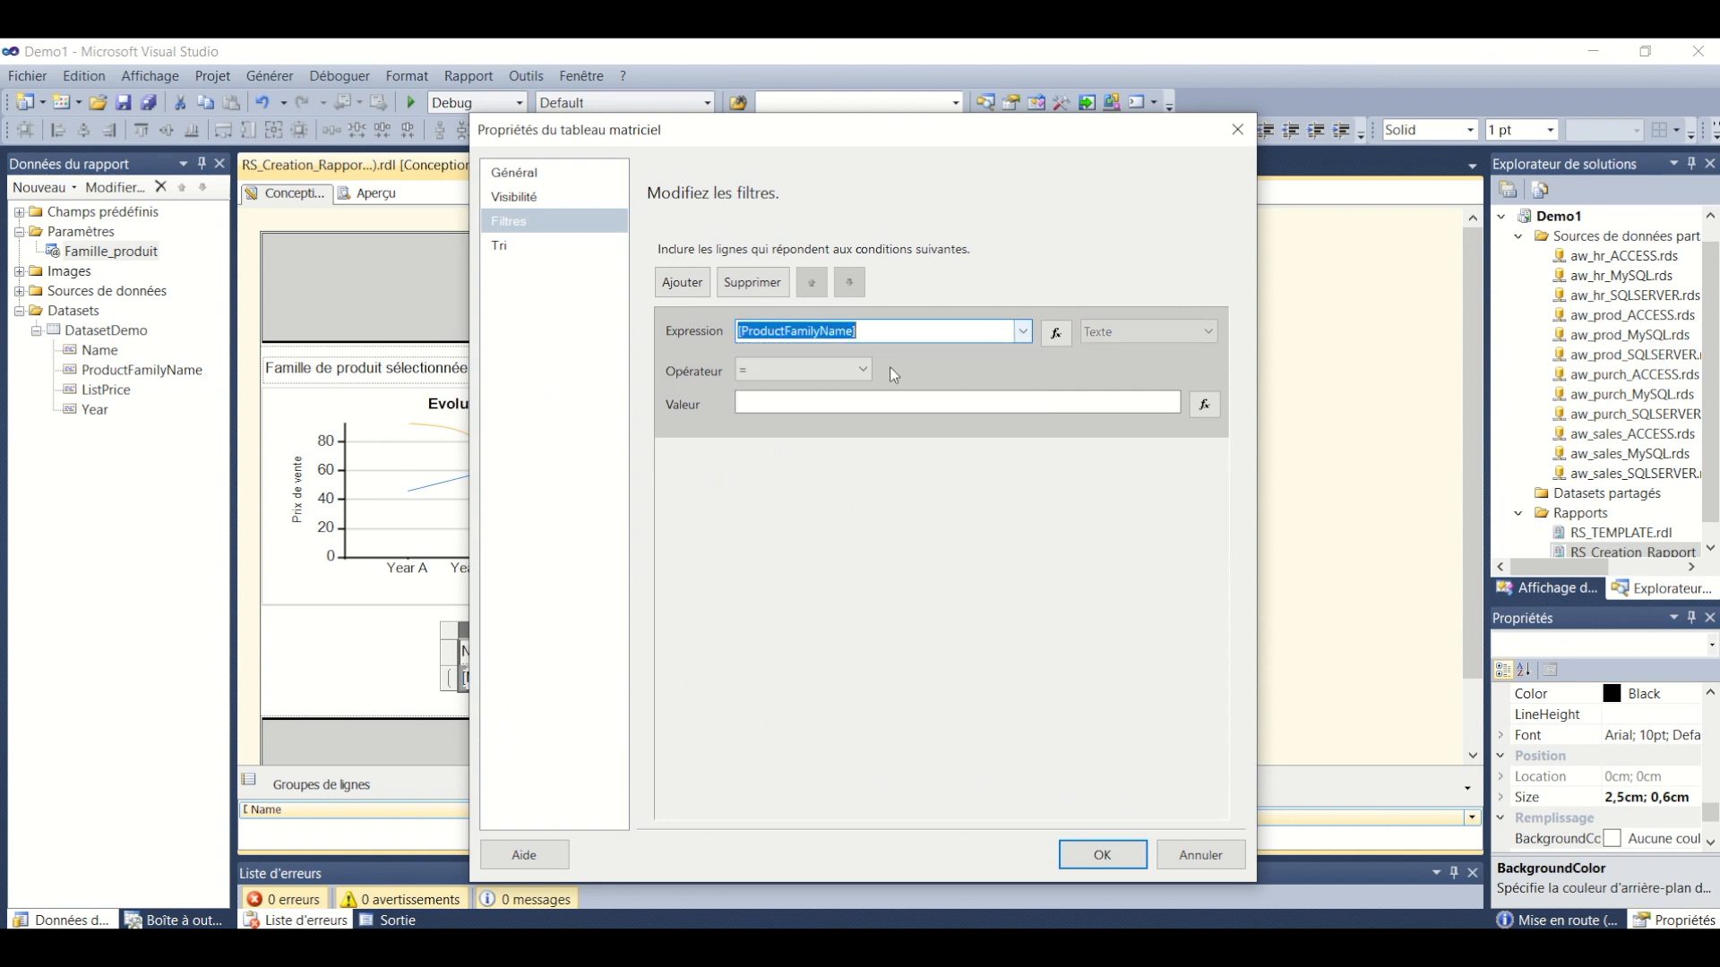
# Set the matrix filter's value to =Parameters!Famille_produit.Value and apply the matrix properties
pyautogui.click(1205, 404)
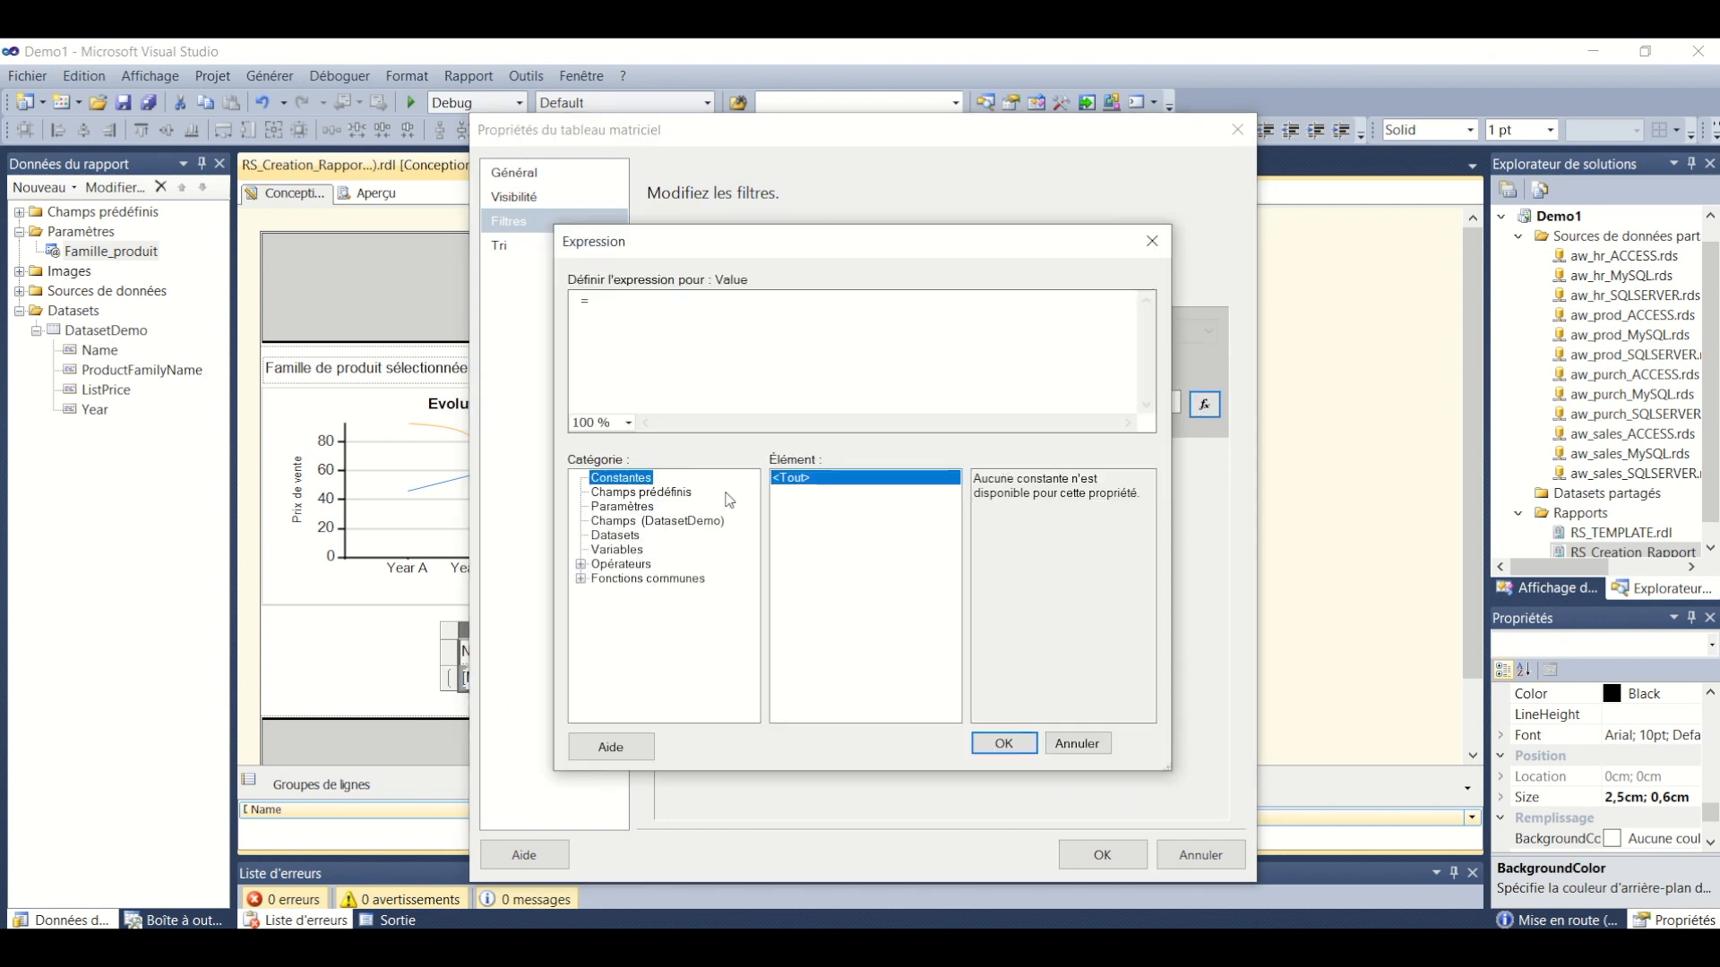
pyautogui.click(623, 506)
pyautogui.doubleClick(1037, 479)
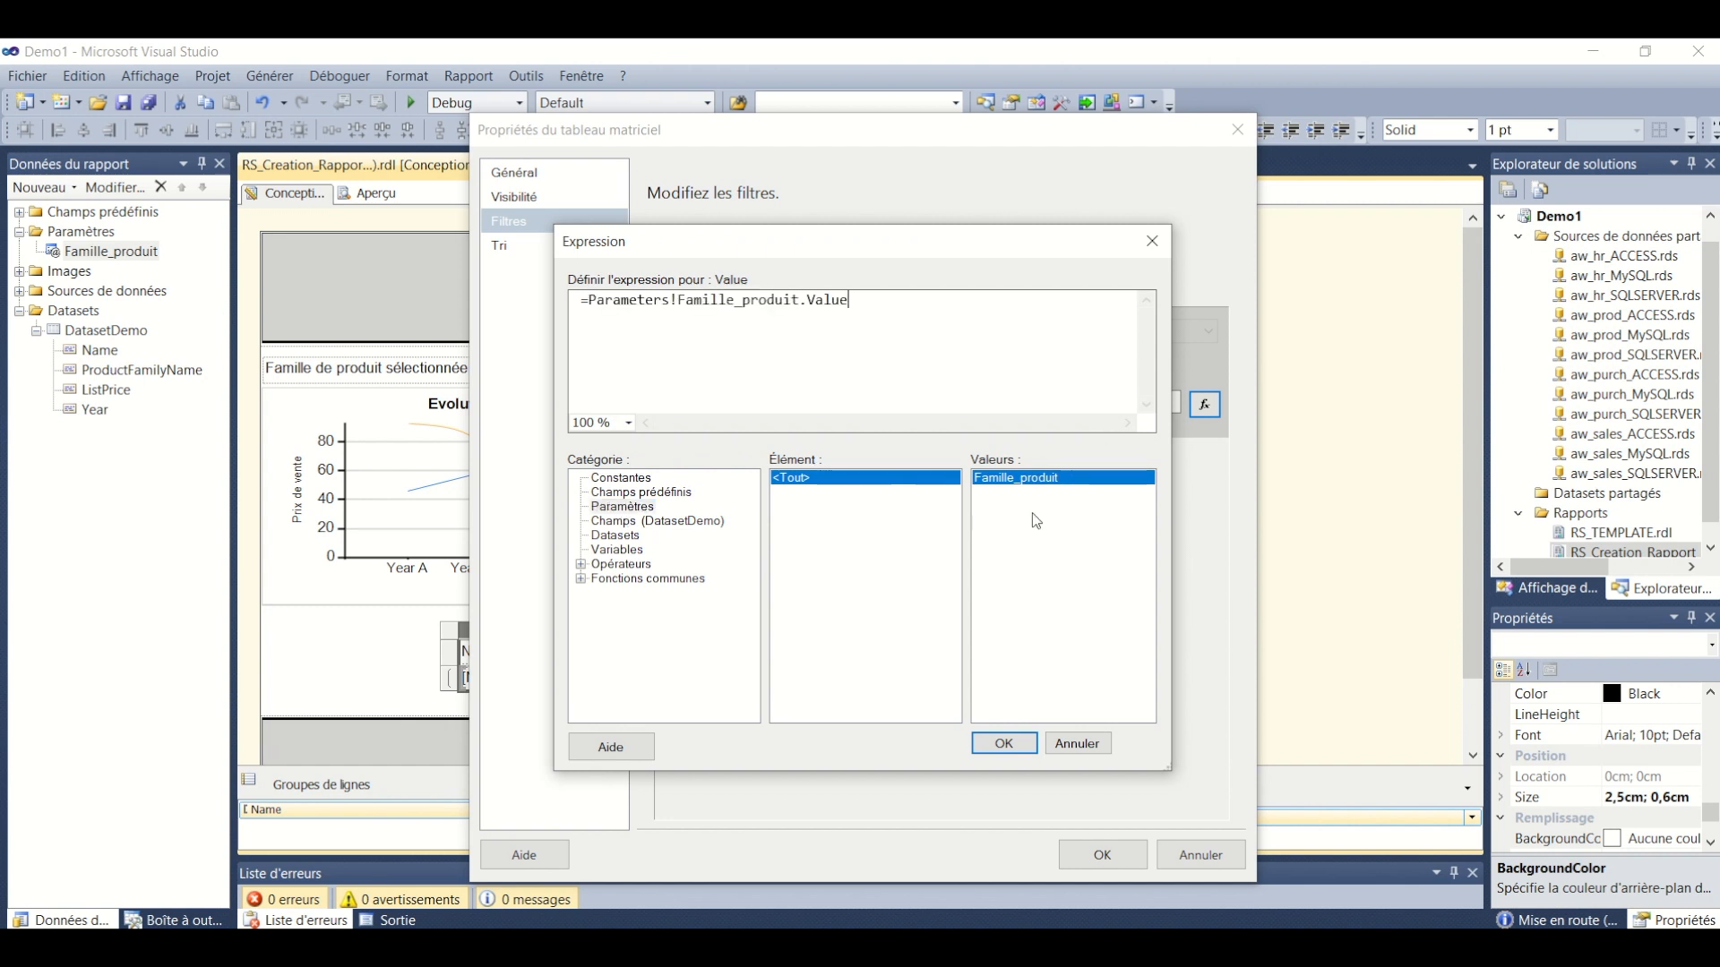
pyautogui.click(1004, 744)
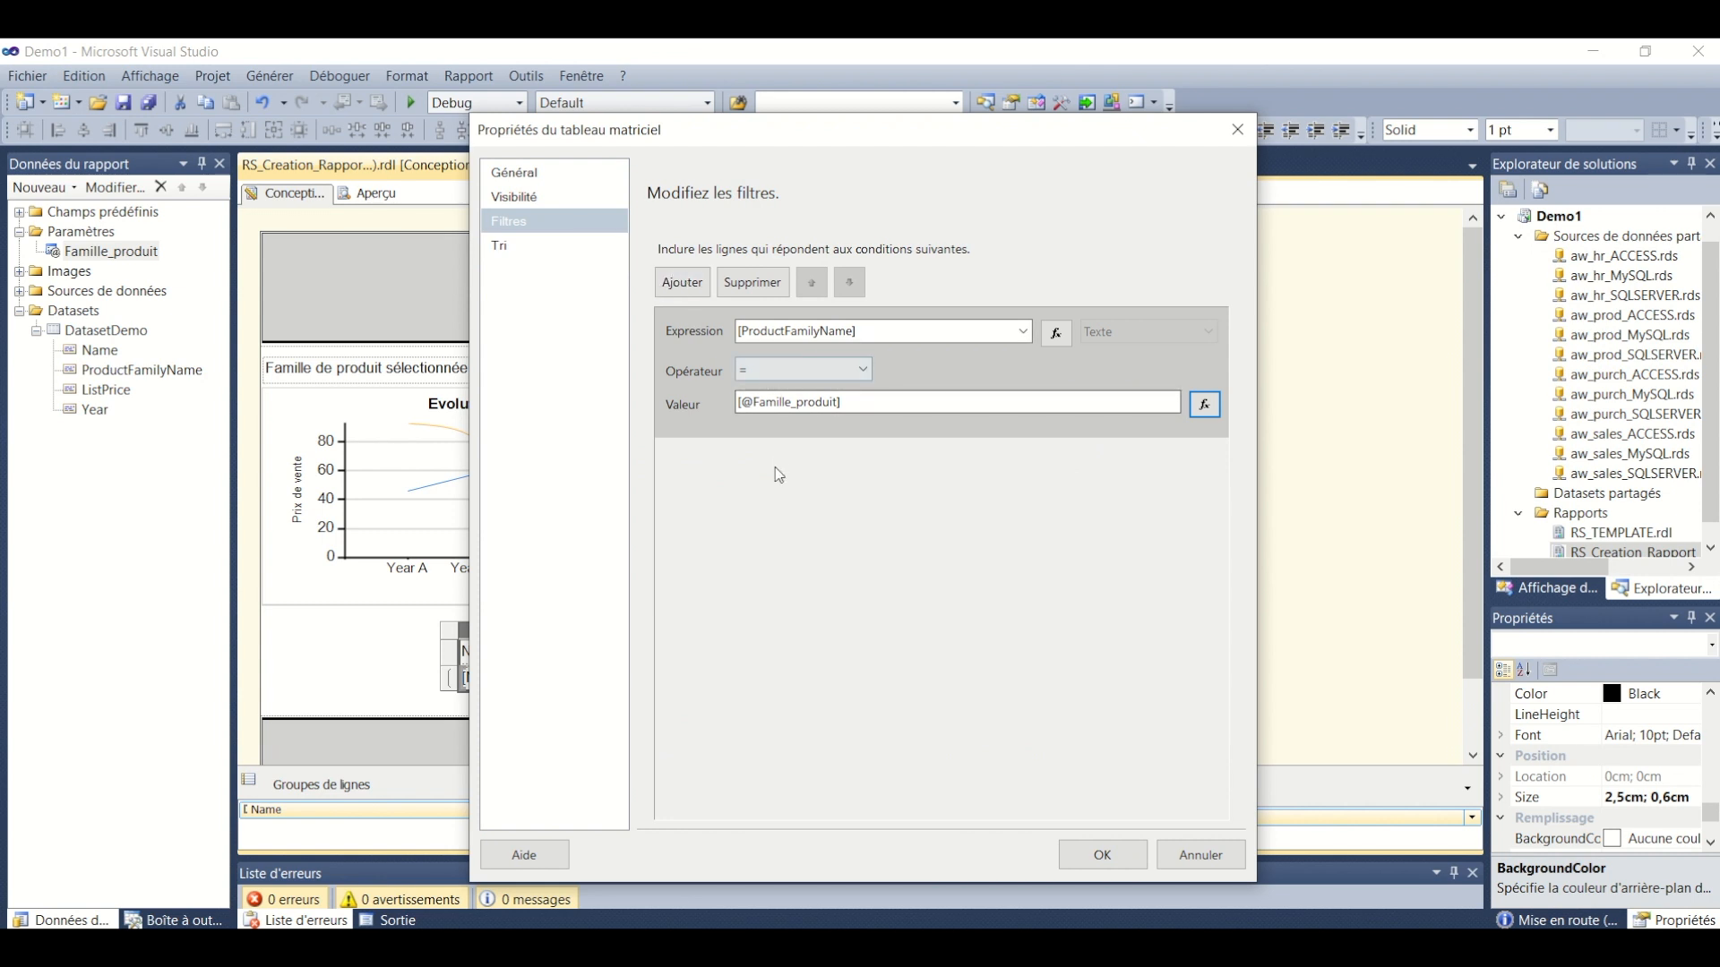
pyautogui.click(1104, 856)
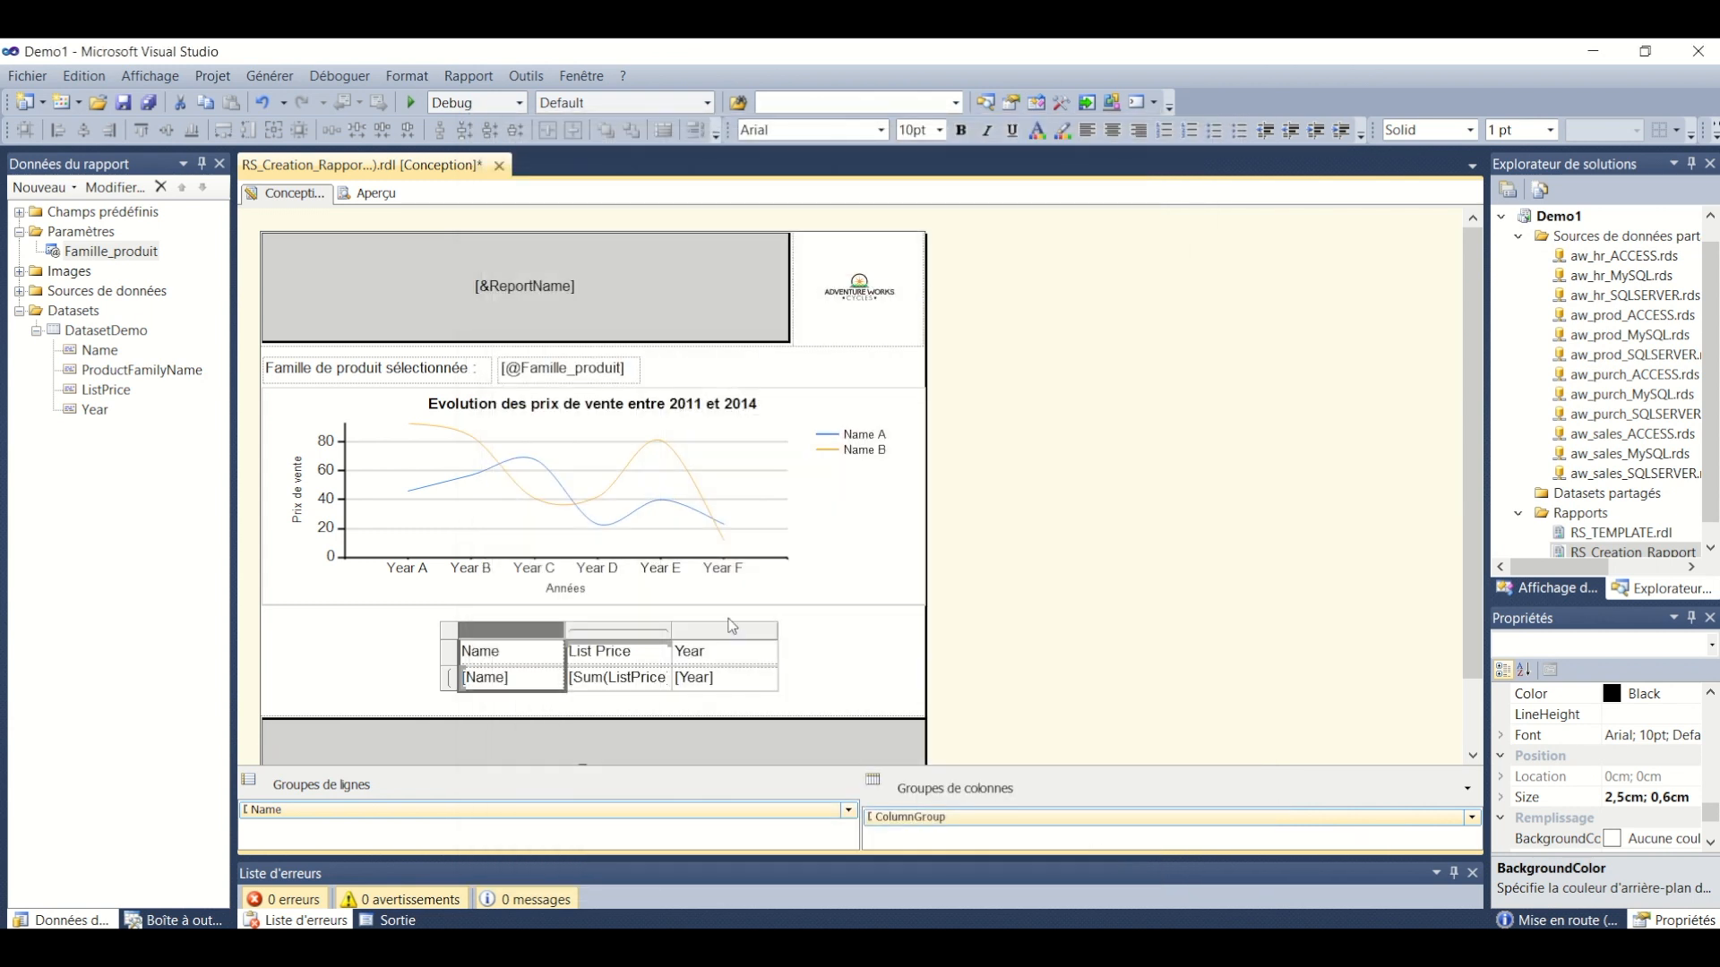
pyautogui.click(865, 656)
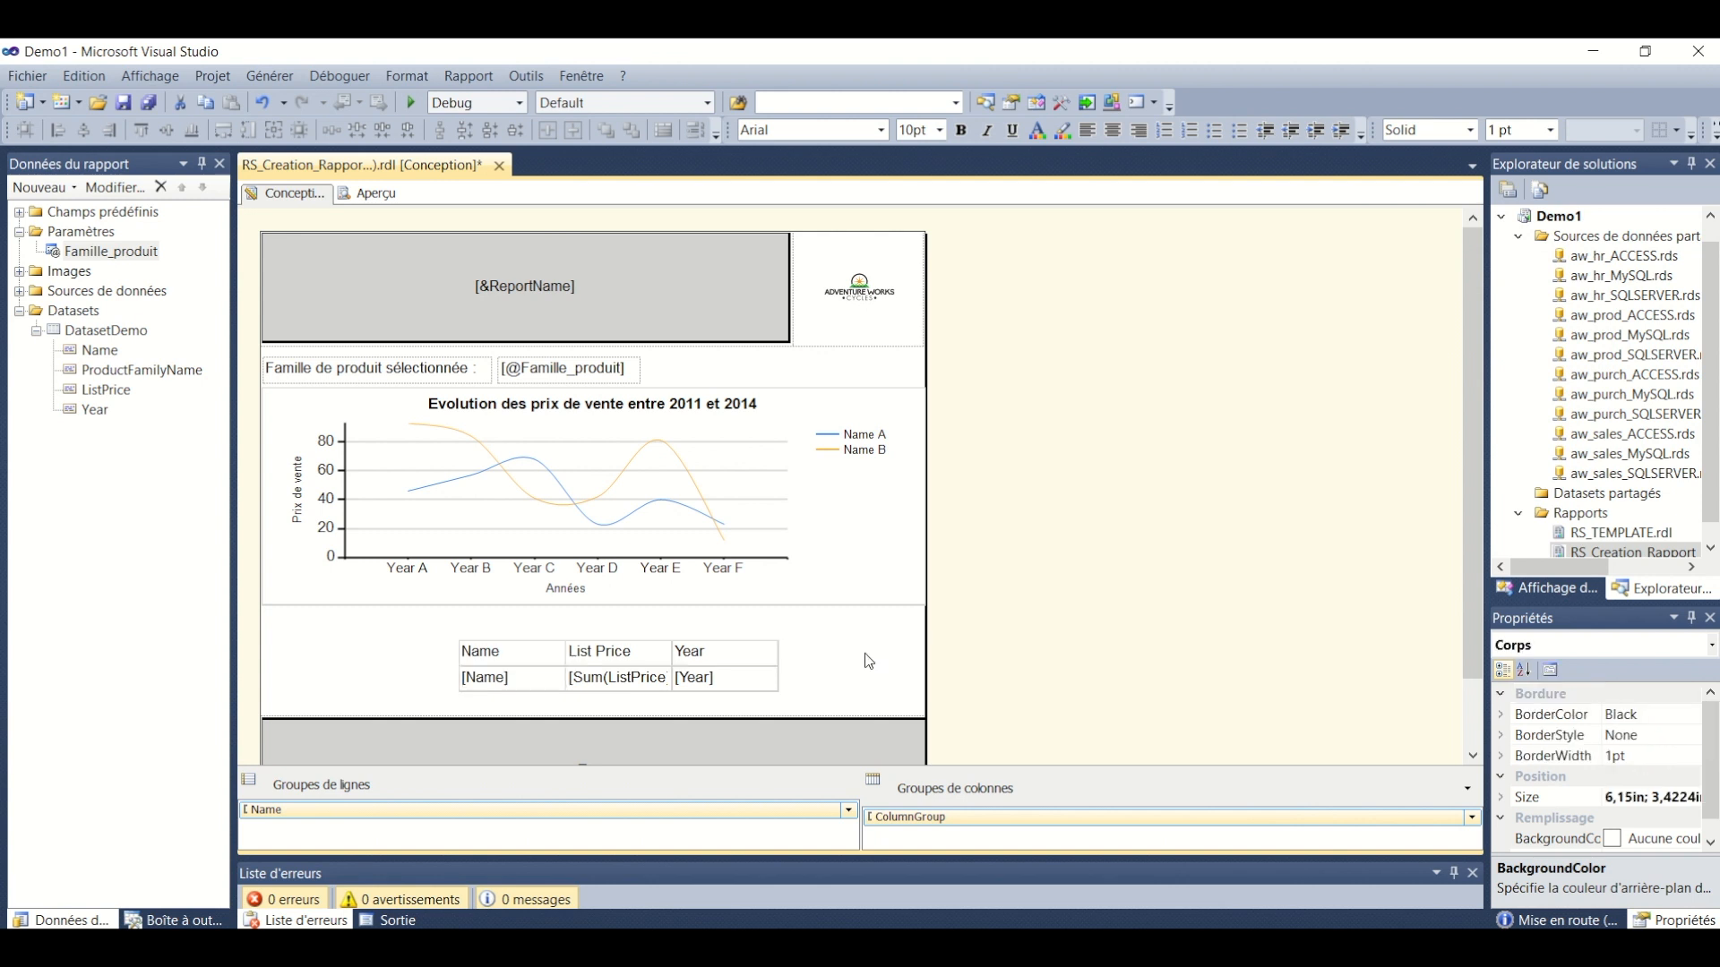
pyautogui.click(545, 657)
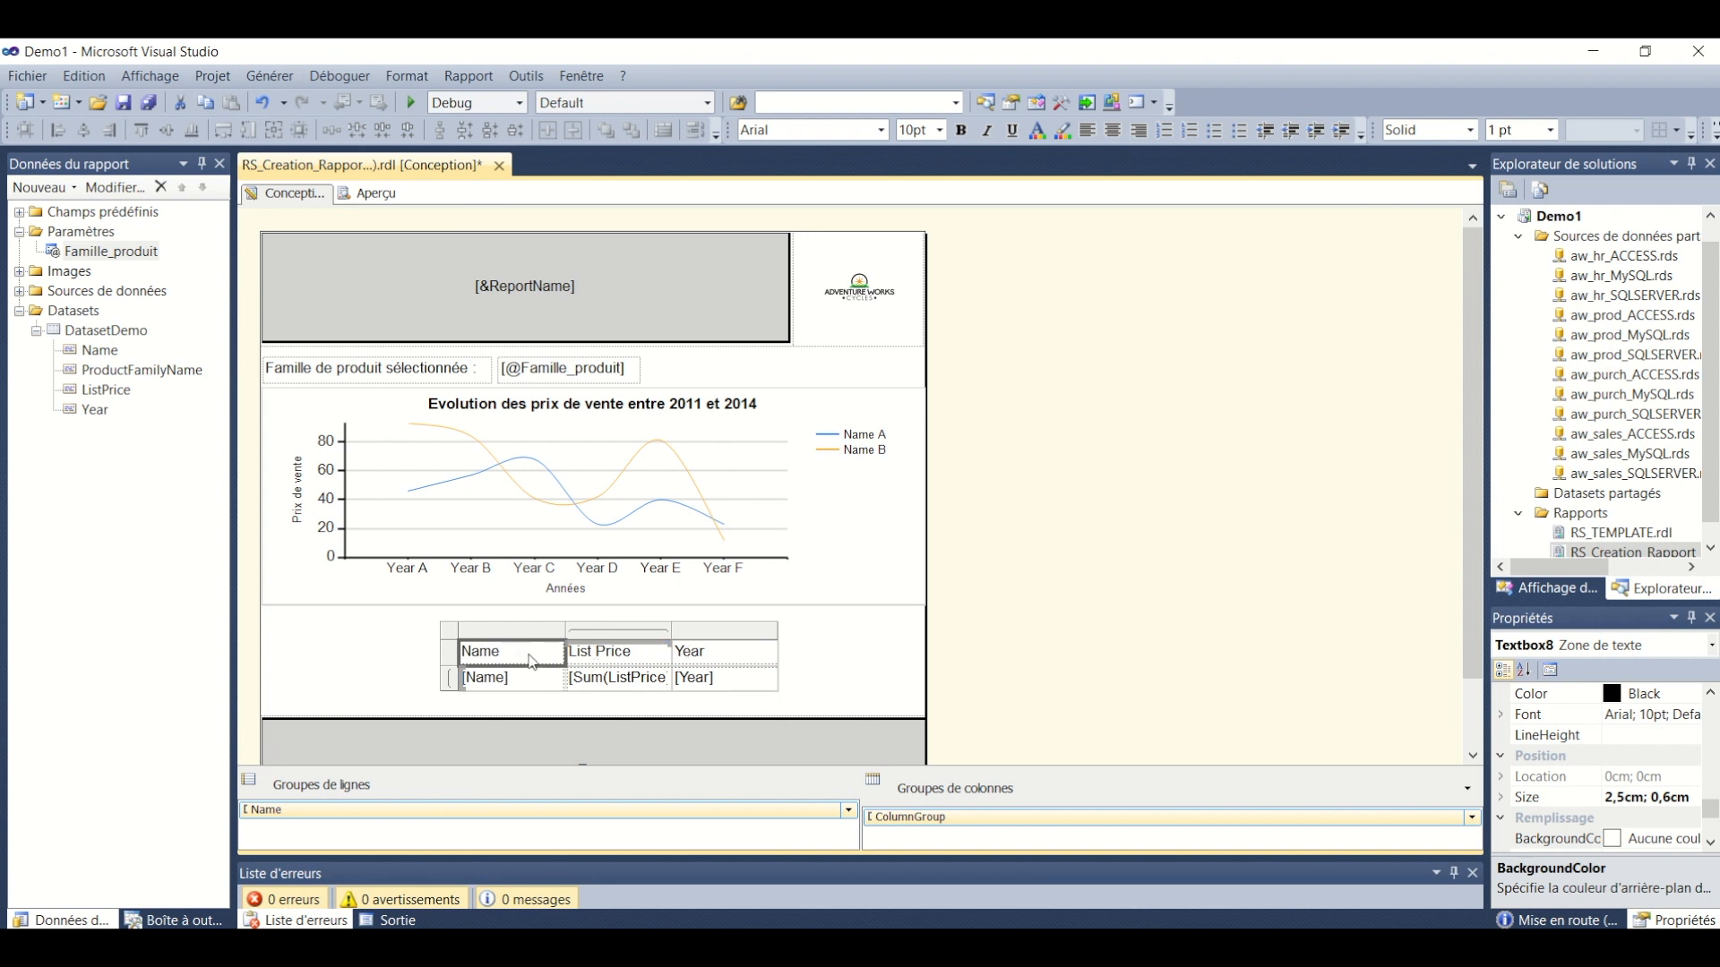
pyautogui.rightClick(531, 661)
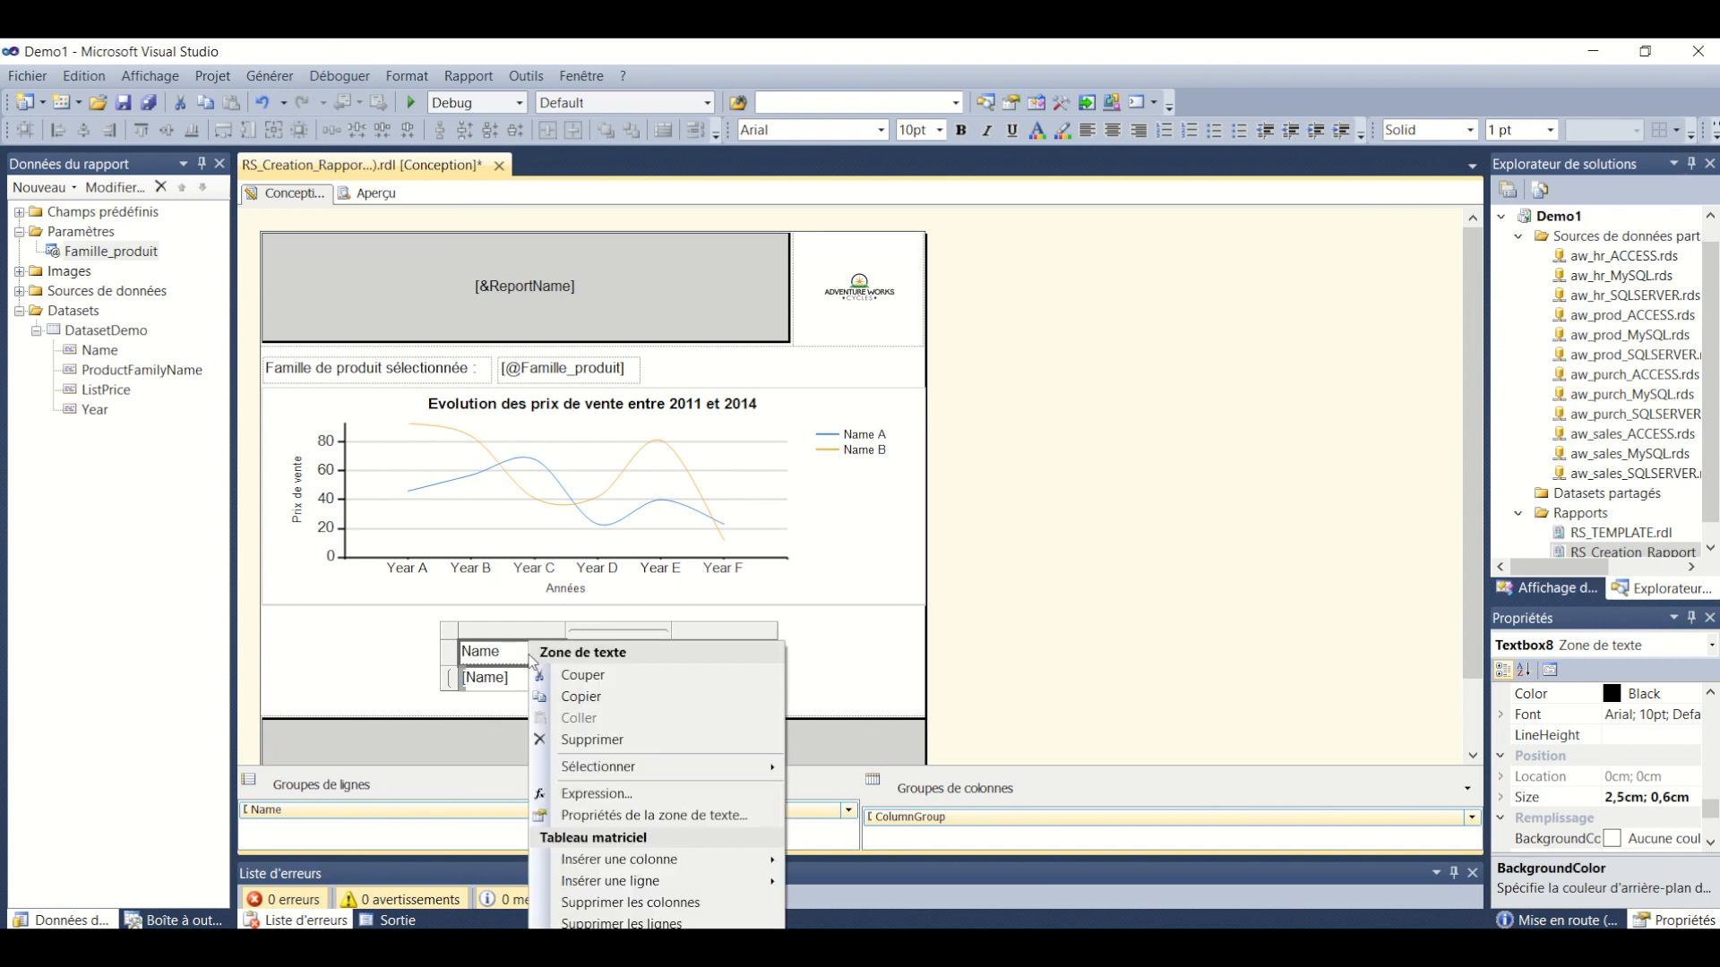
pyautogui.click(646, 813)
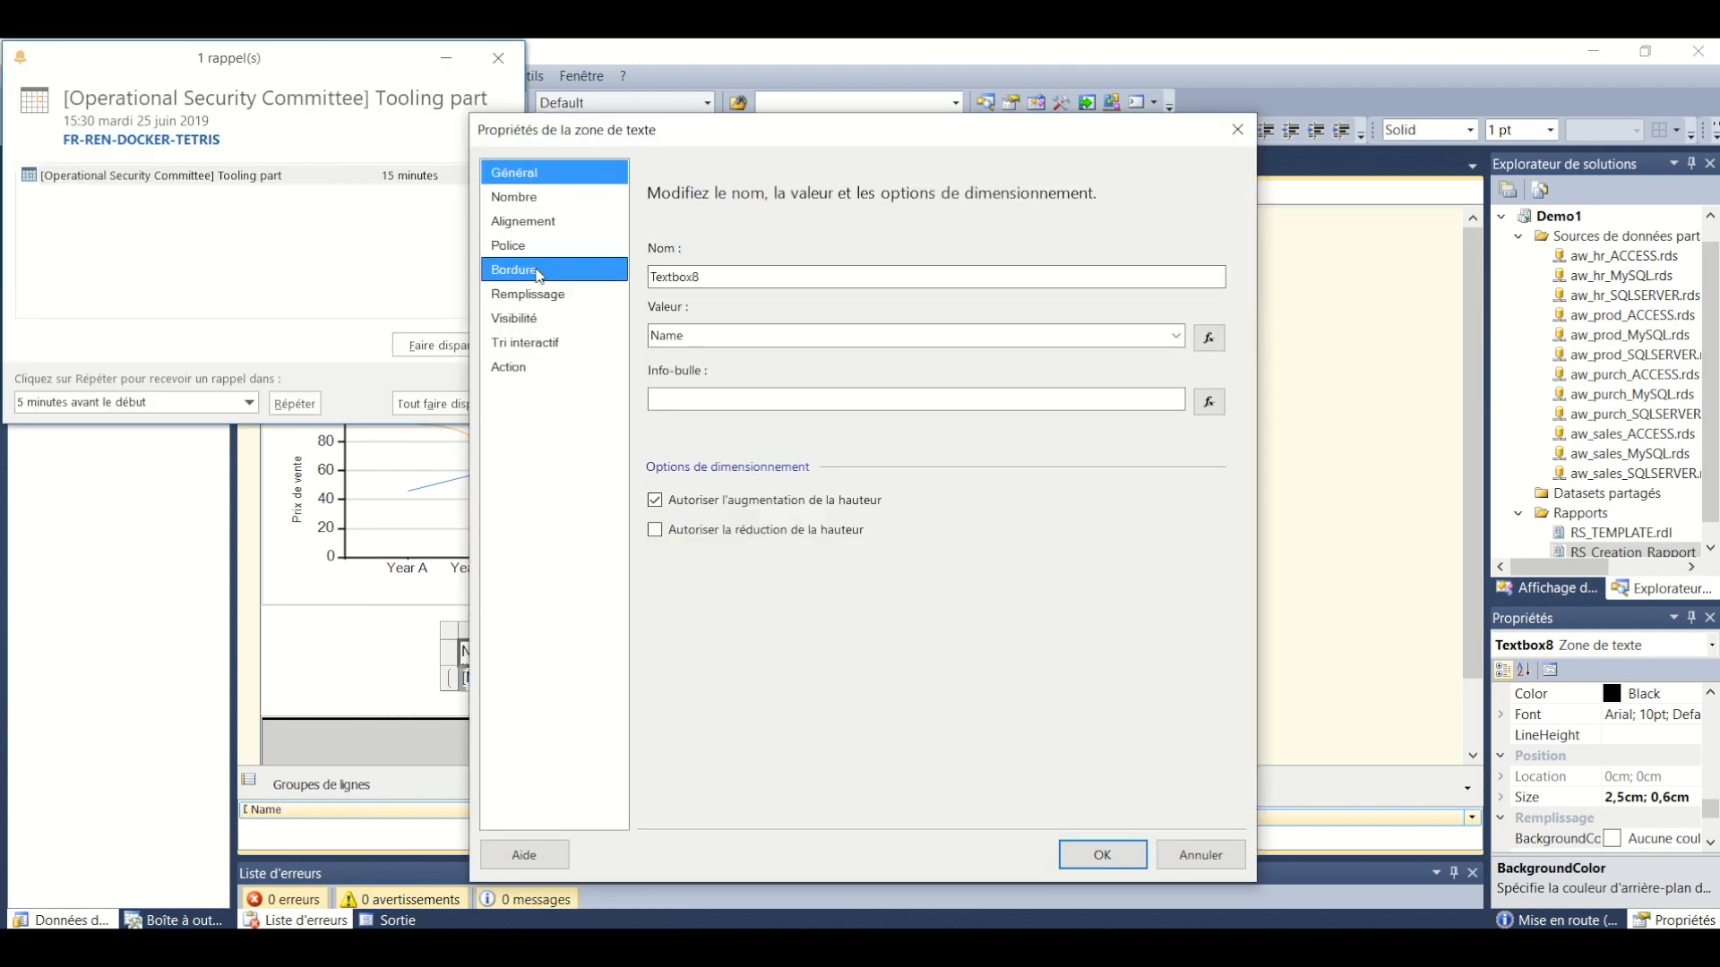
pyautogui.click(427, 402)
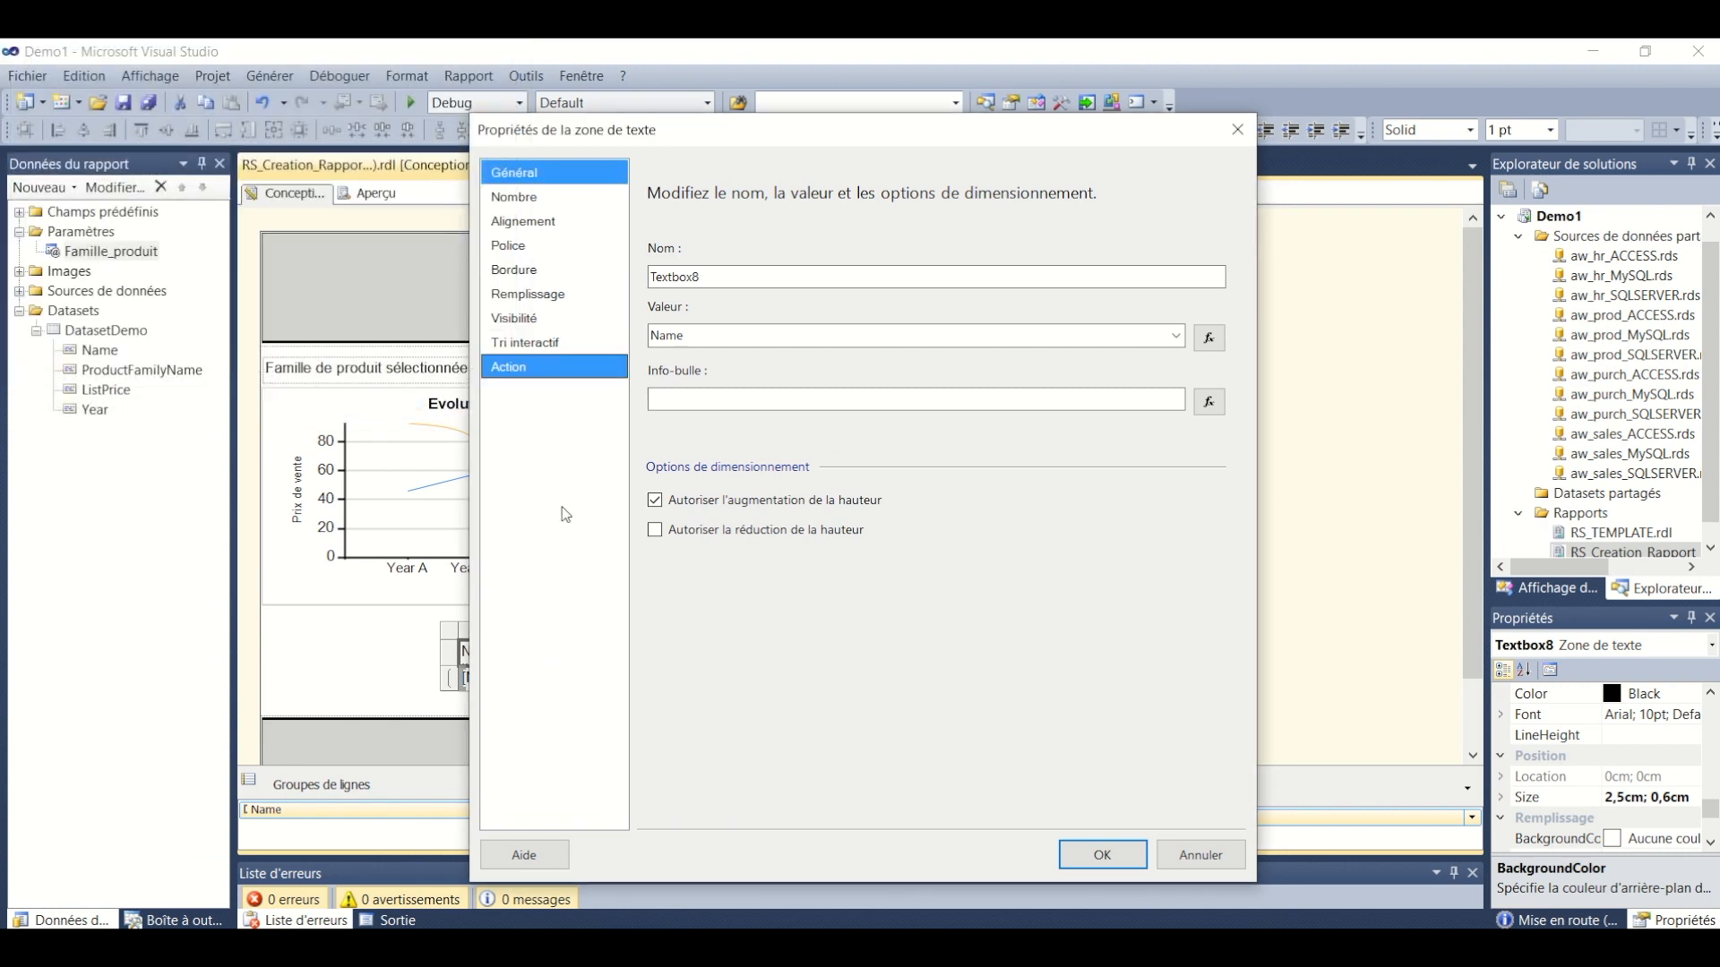
pyautogui.click(1187, 855)
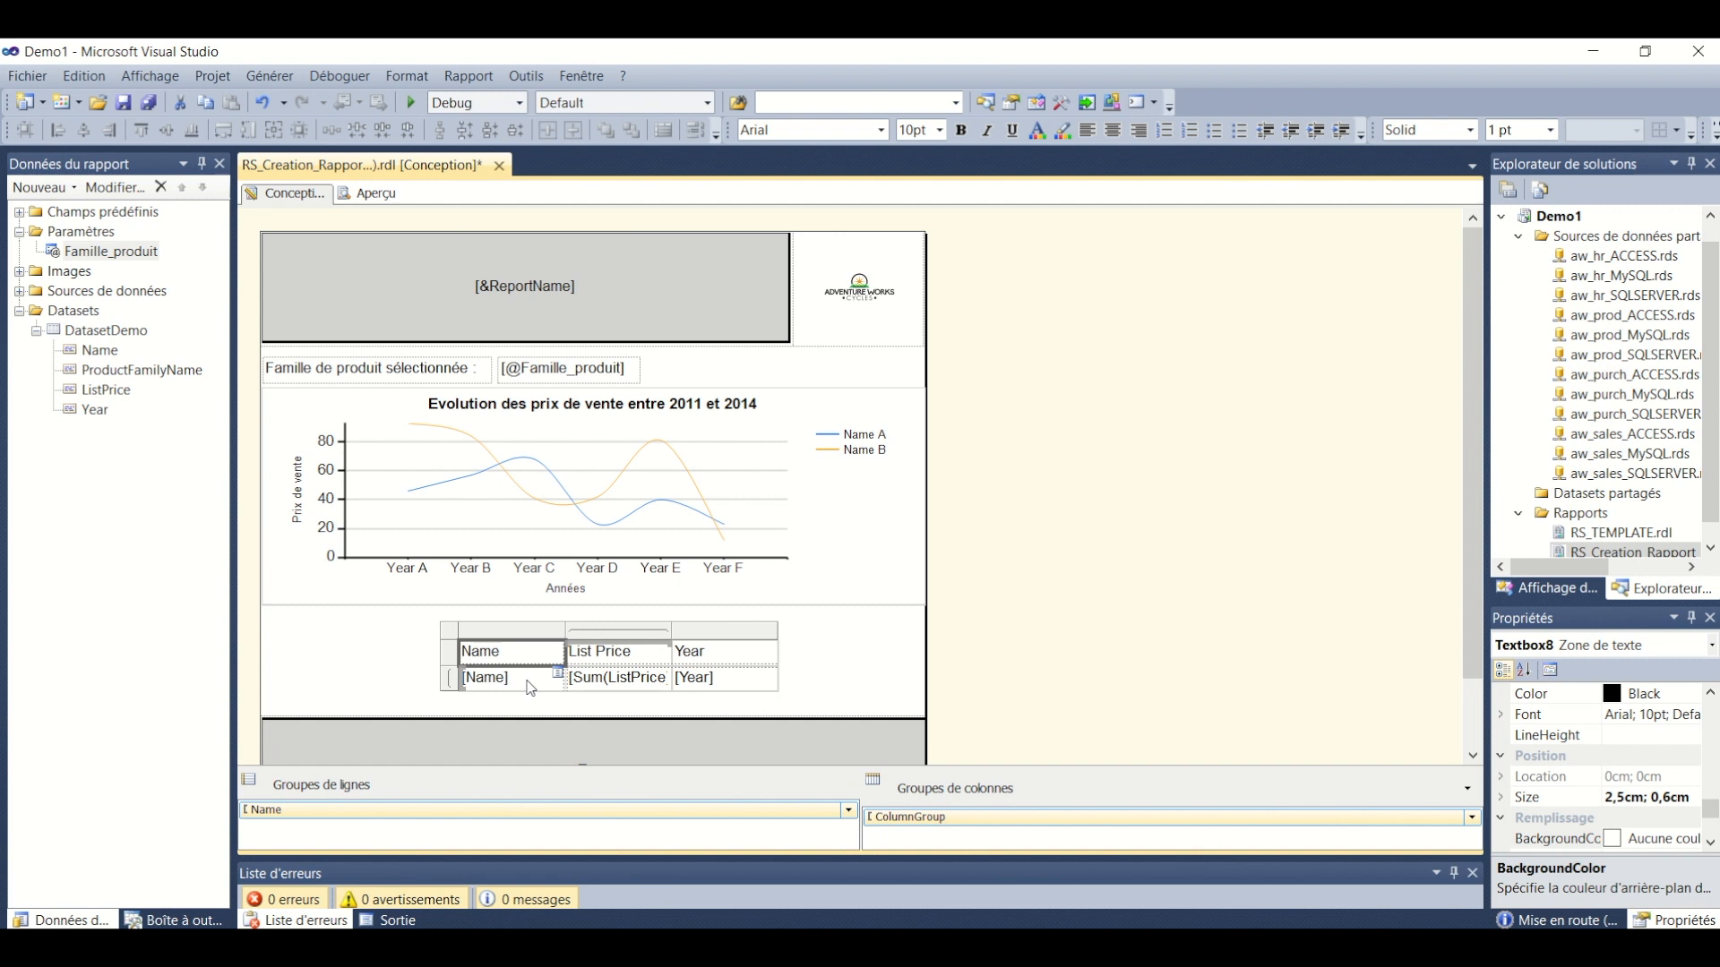
pyautogui.click(599, 655)
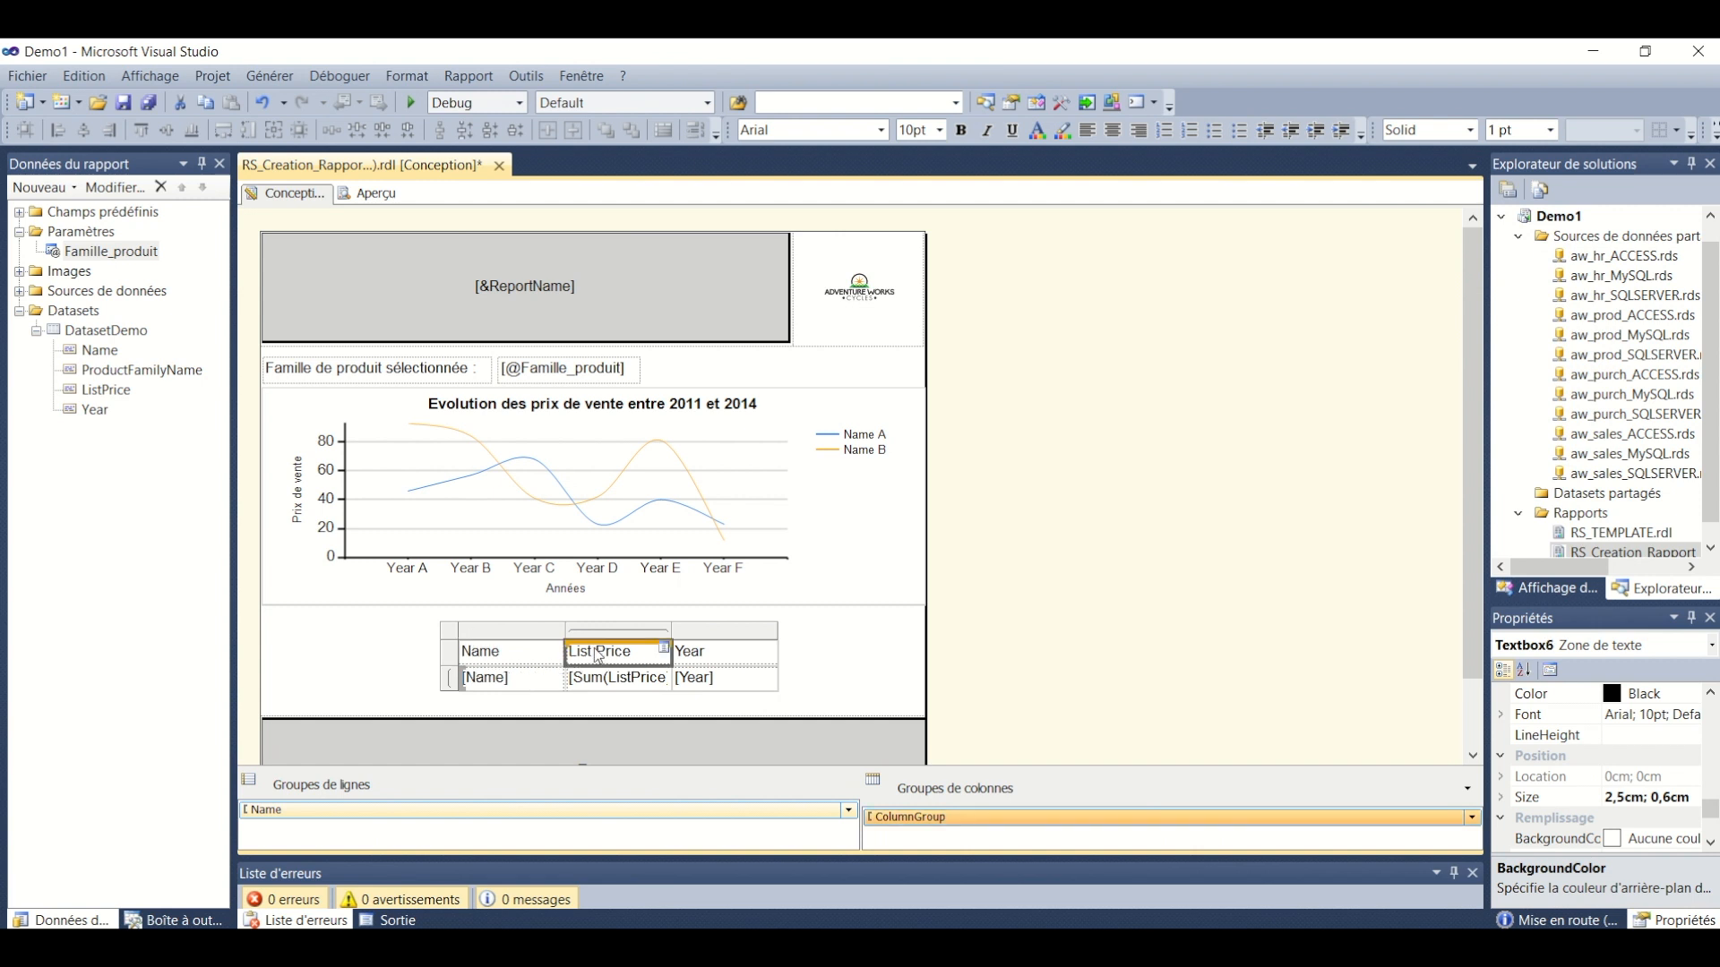
pyautogui.click(524, 660)
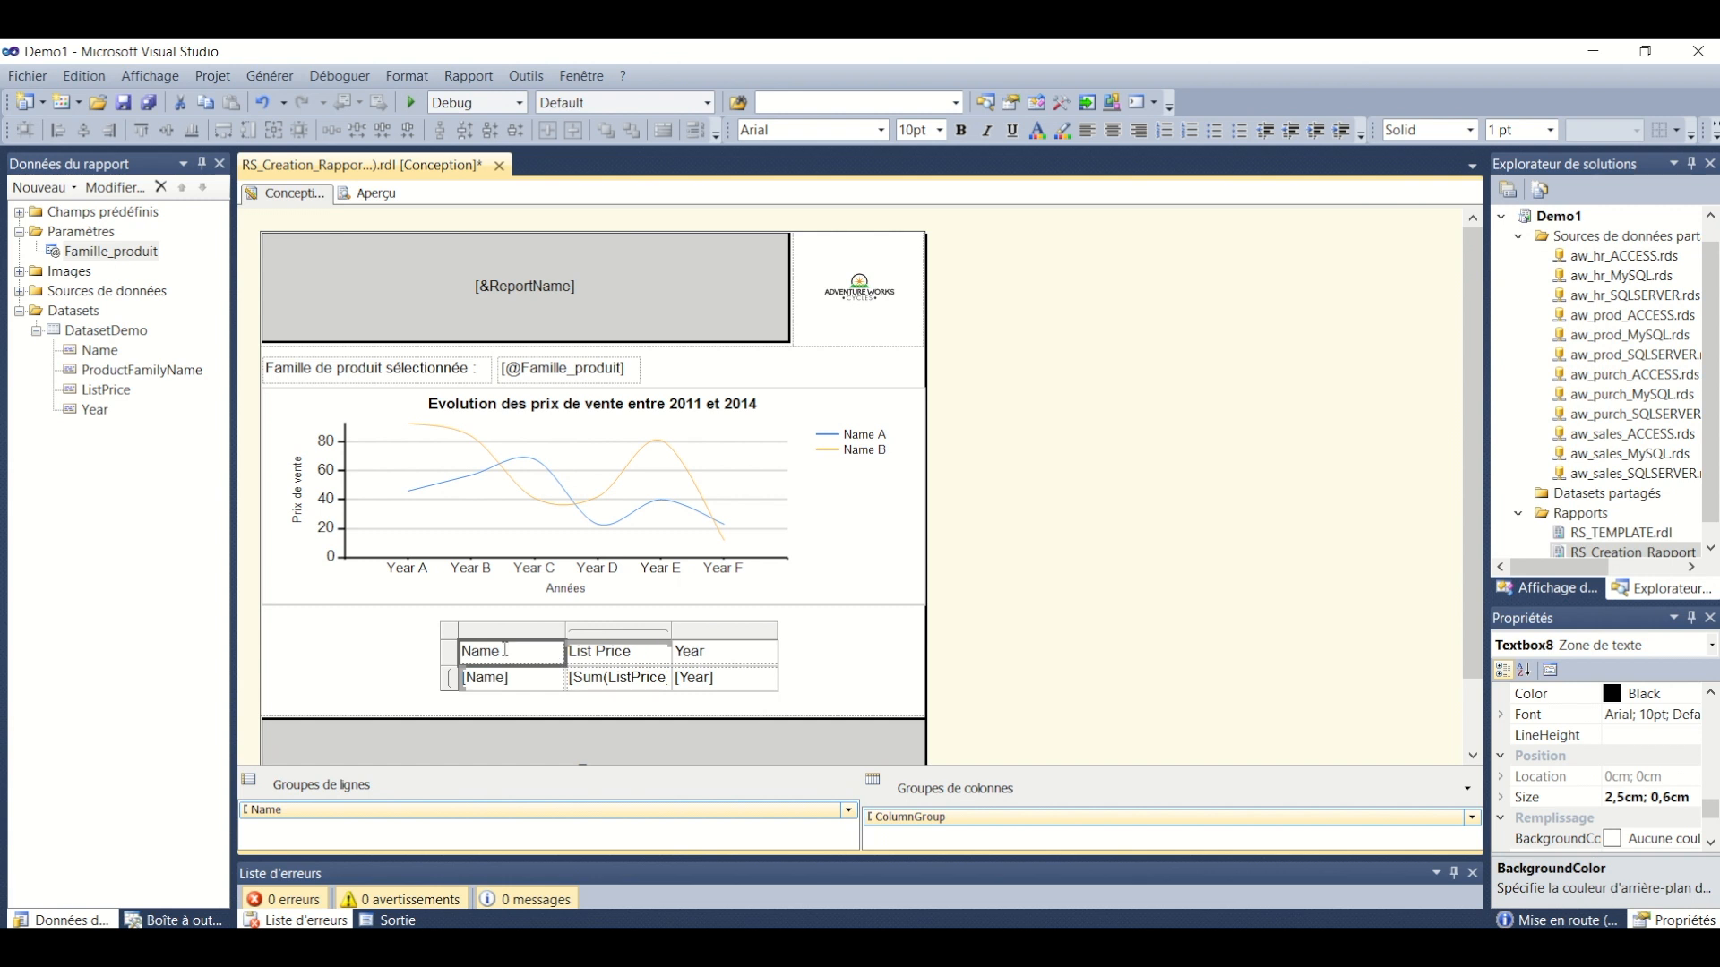
# Set the value of the matrix's Name header cell to Nom in its text box properties
pyautogui.rightClick(505, 650)
pyautogui.click(614, 817)
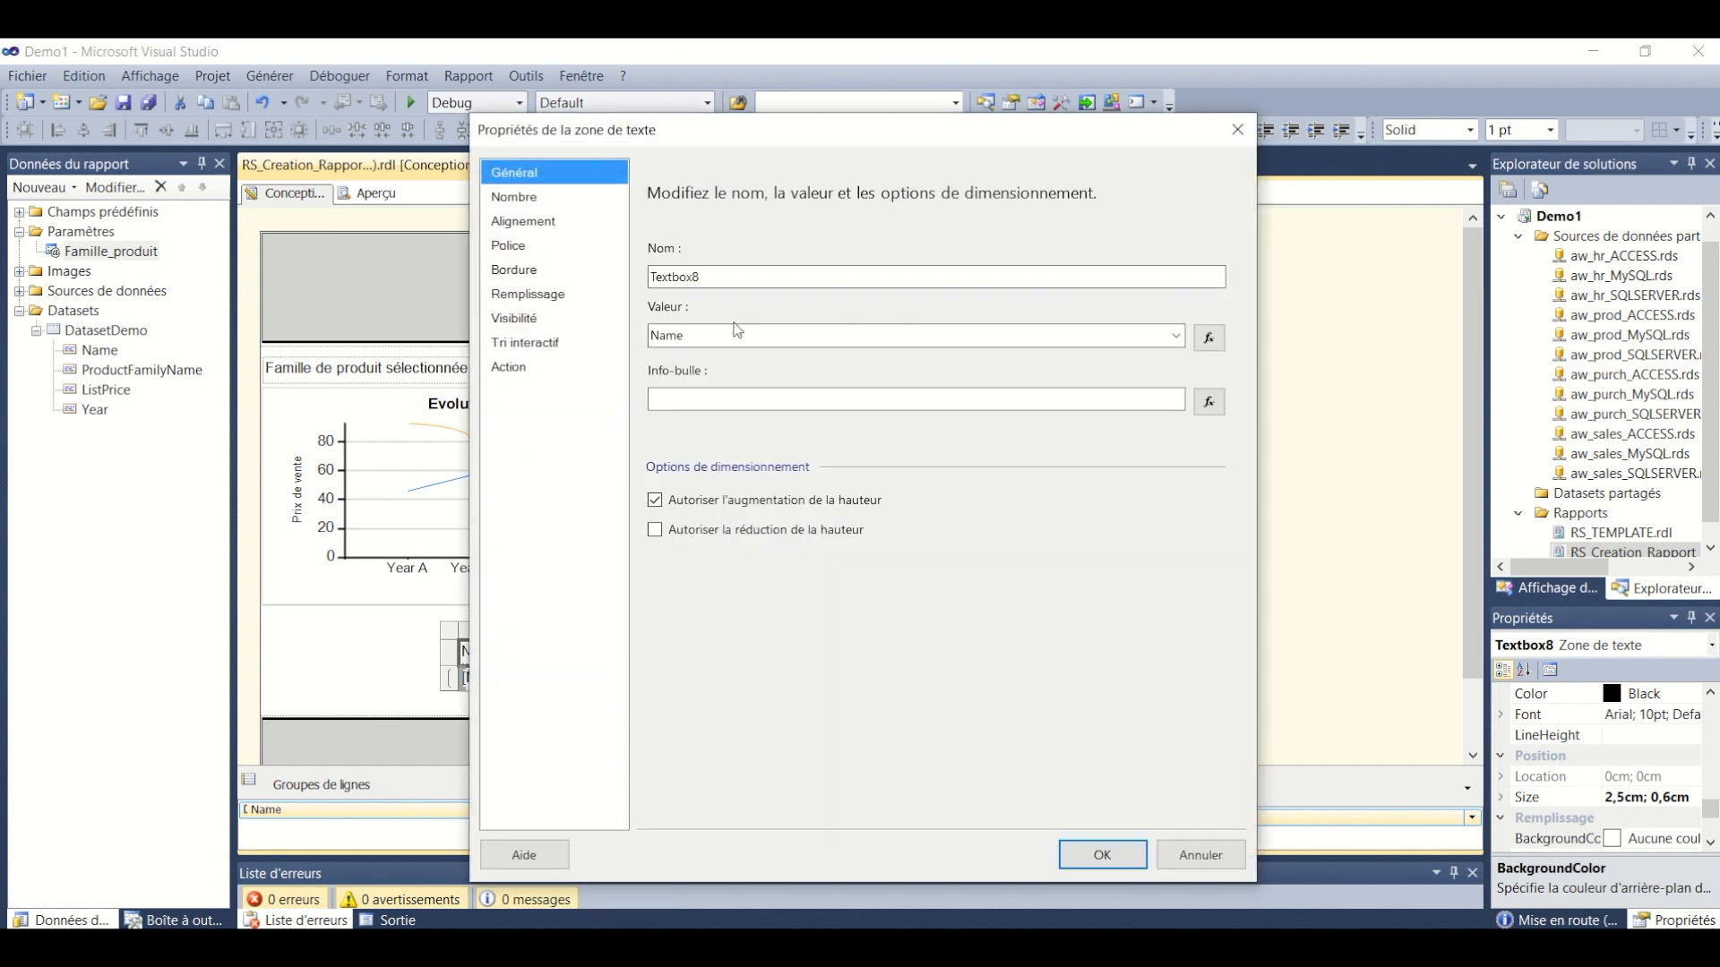
pyautogui.click(699, 344)
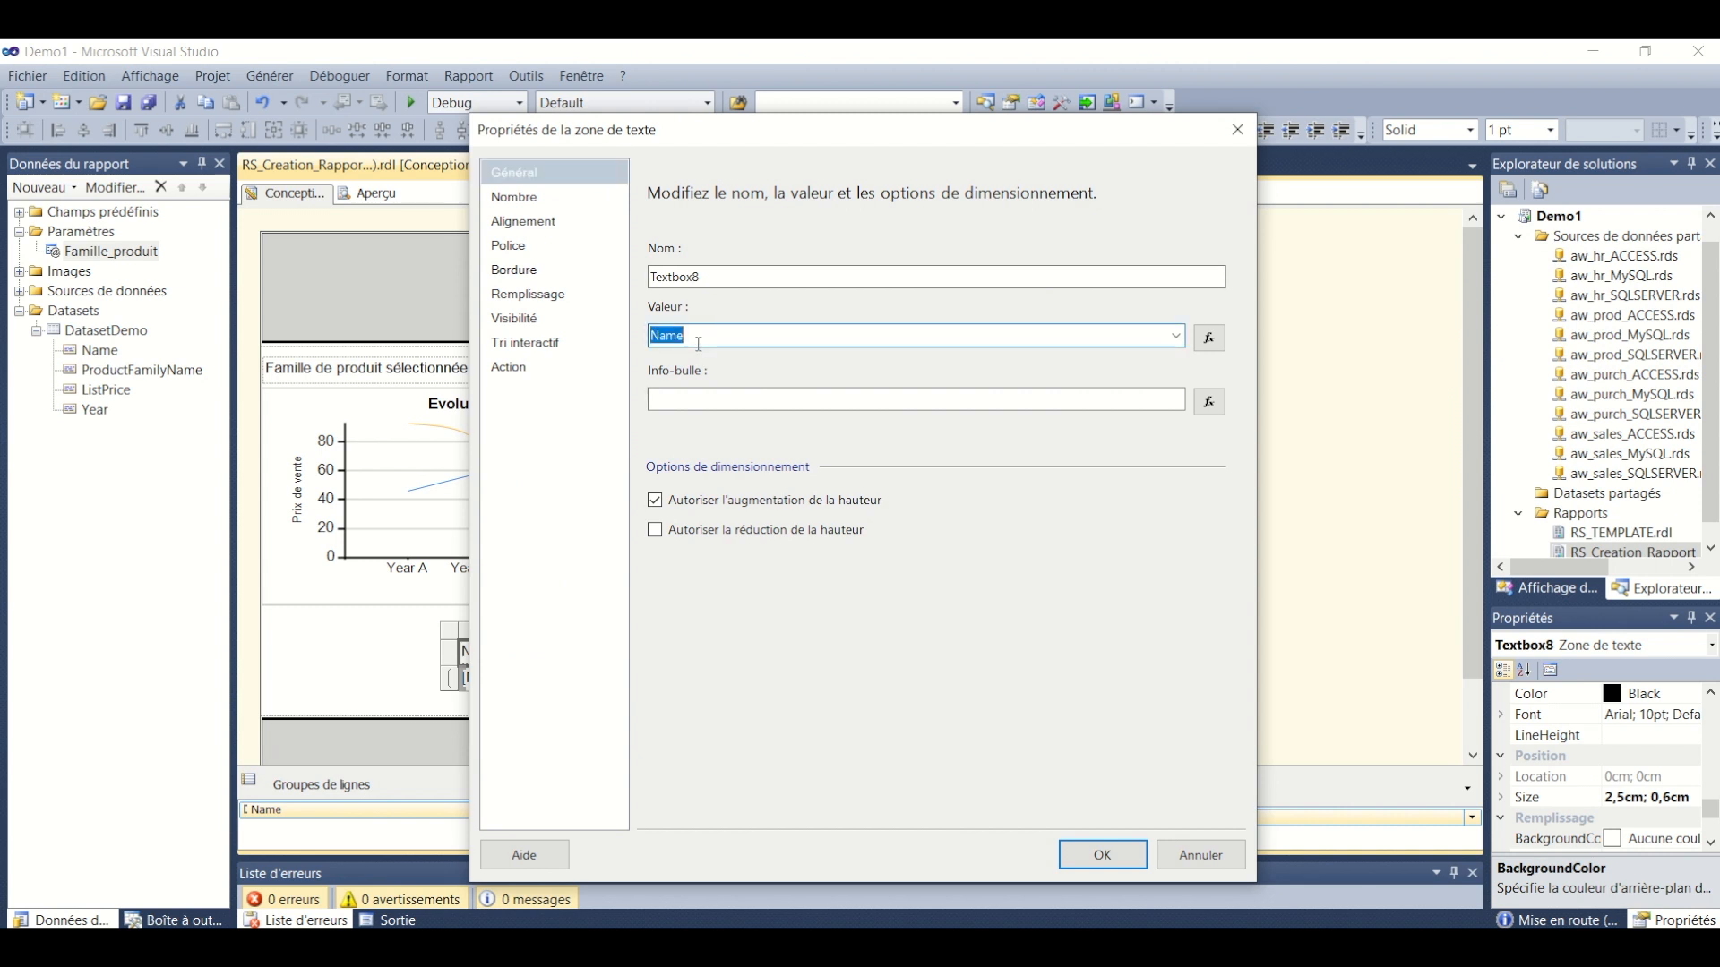
pyautogui.write('No')
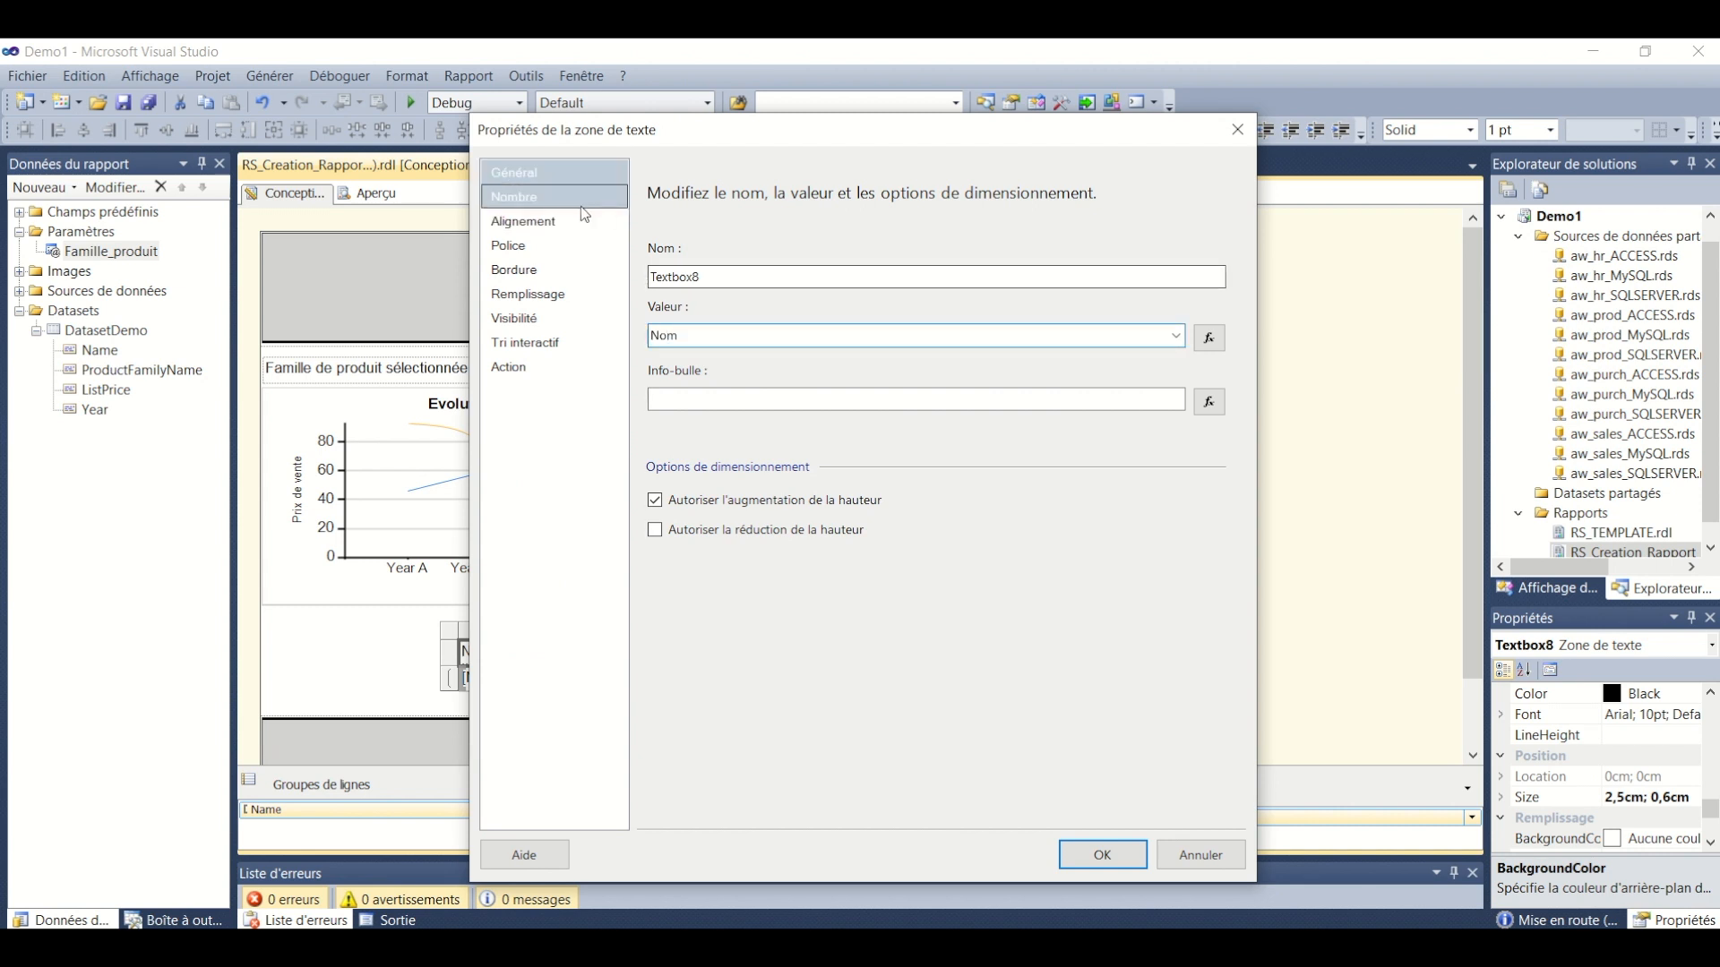
# Make the Nom header bold with a Gris clair fill and apply the text box properties
pyautogui.click(544, 248)
pyautogui.click(668, 607)
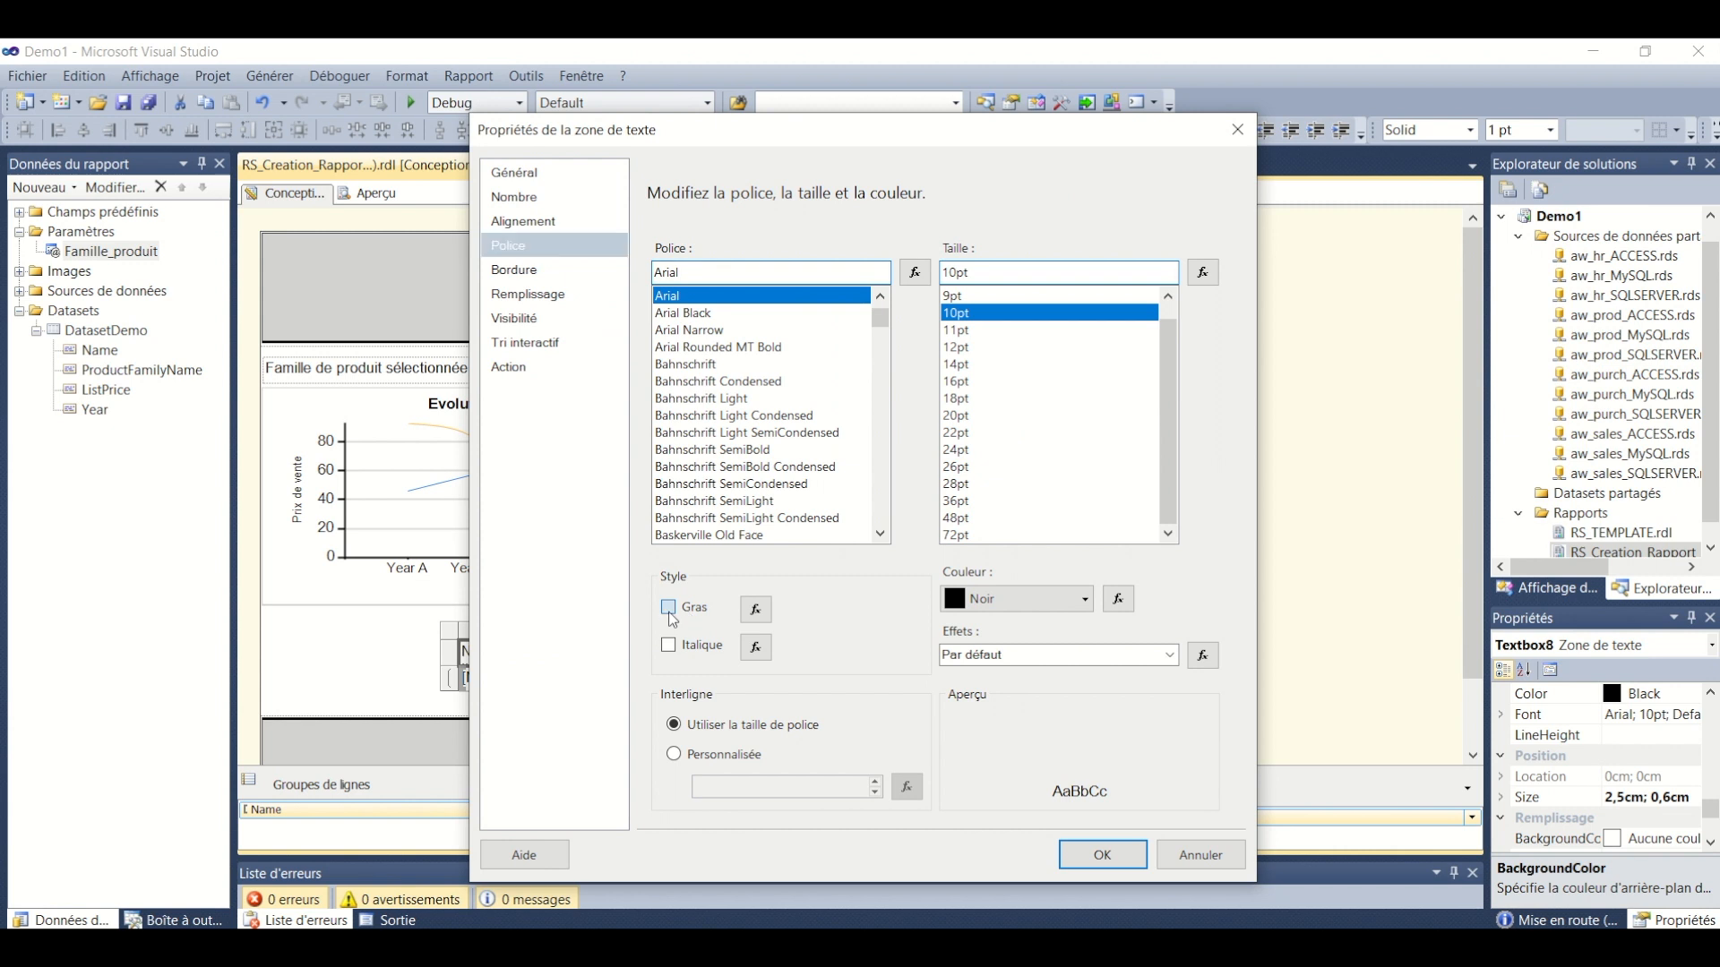
pyautogui.click(544, 270)
pyautogui.click(559, 296)
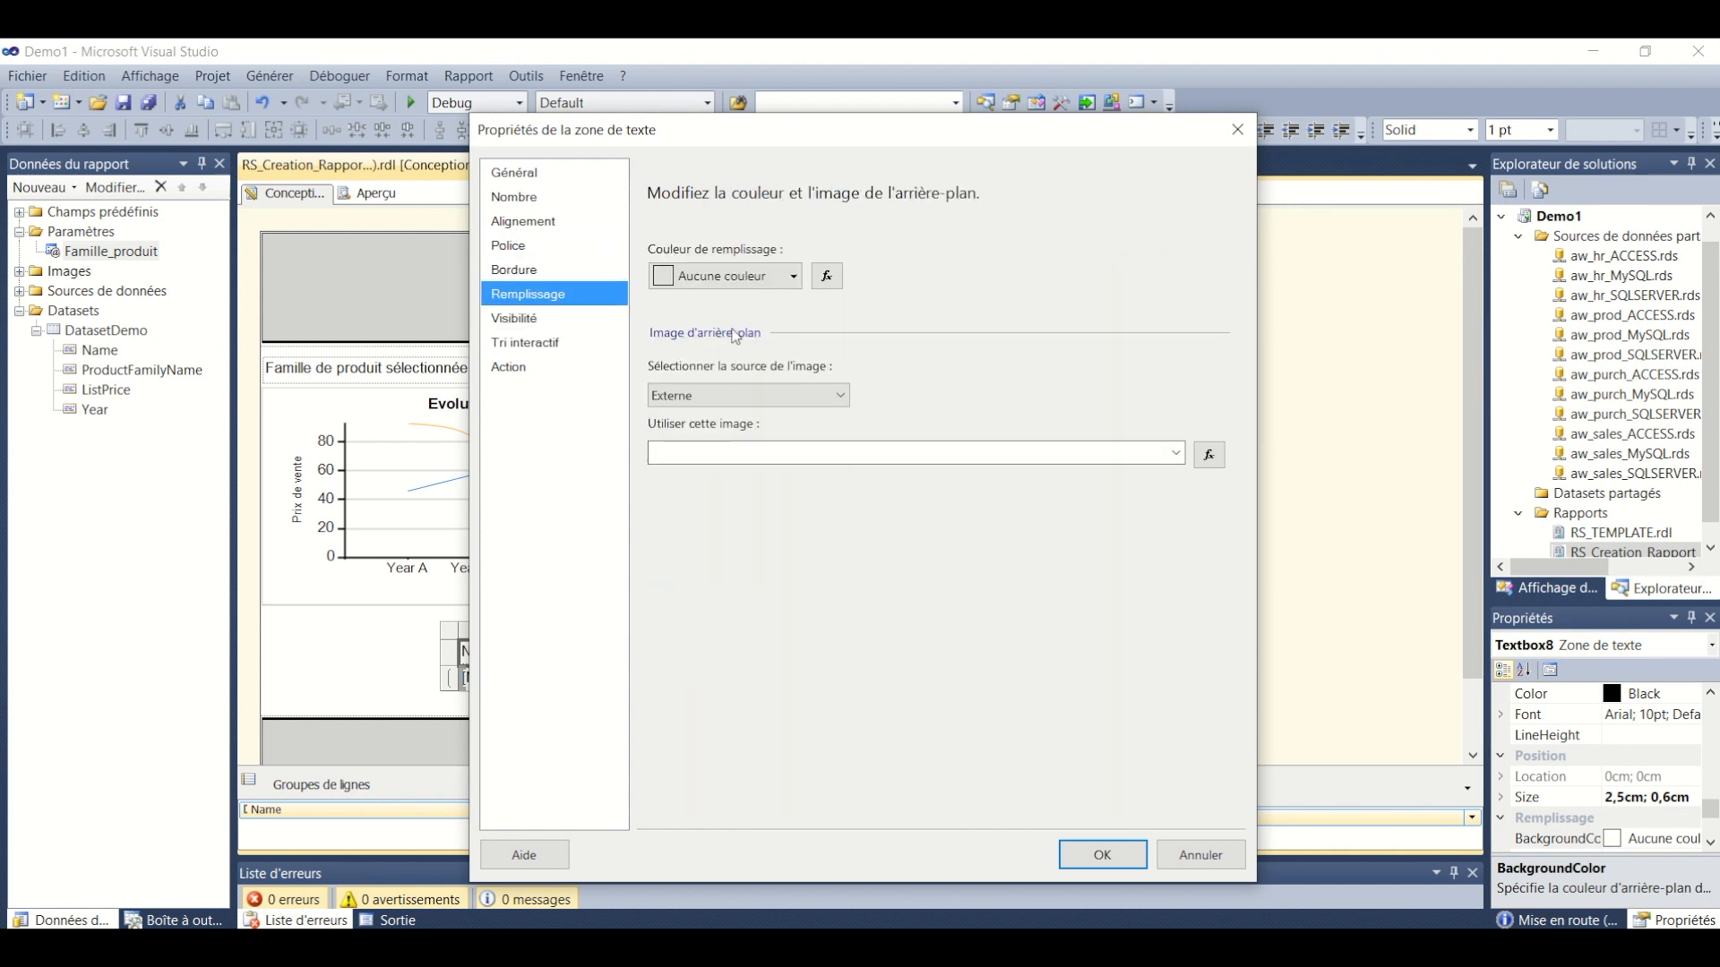
pyautogui.click(791, 276)
pyautogui.click(774, 391)
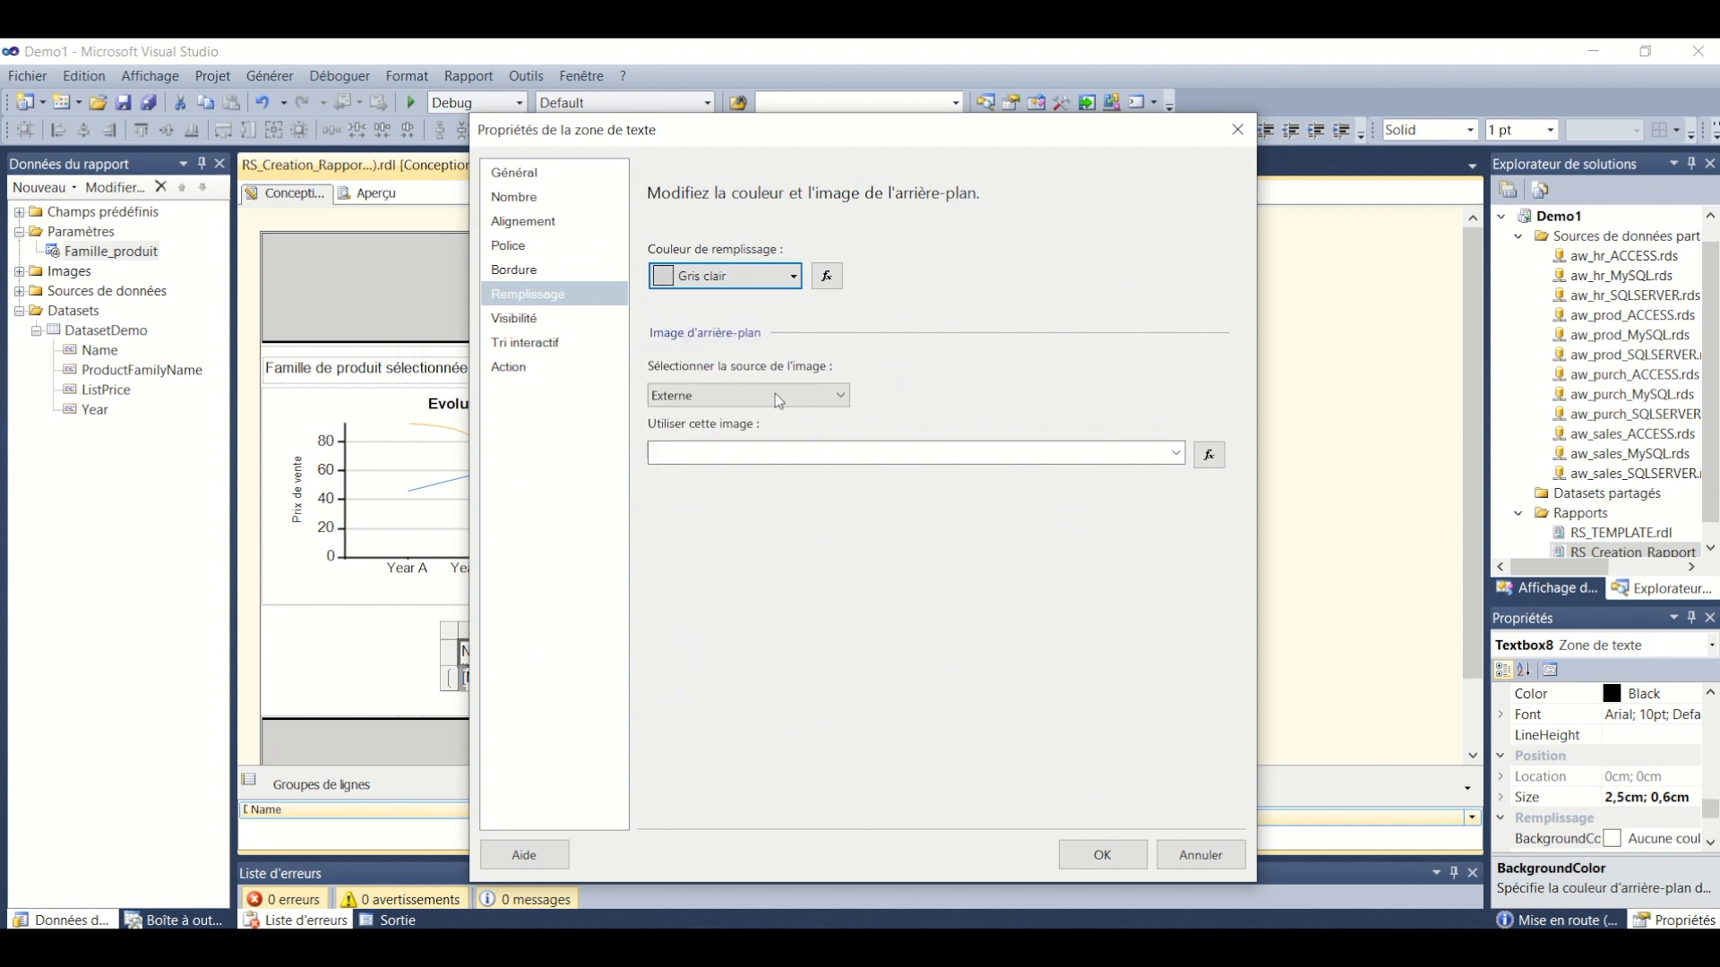
pyautogui.click(1102, 855)
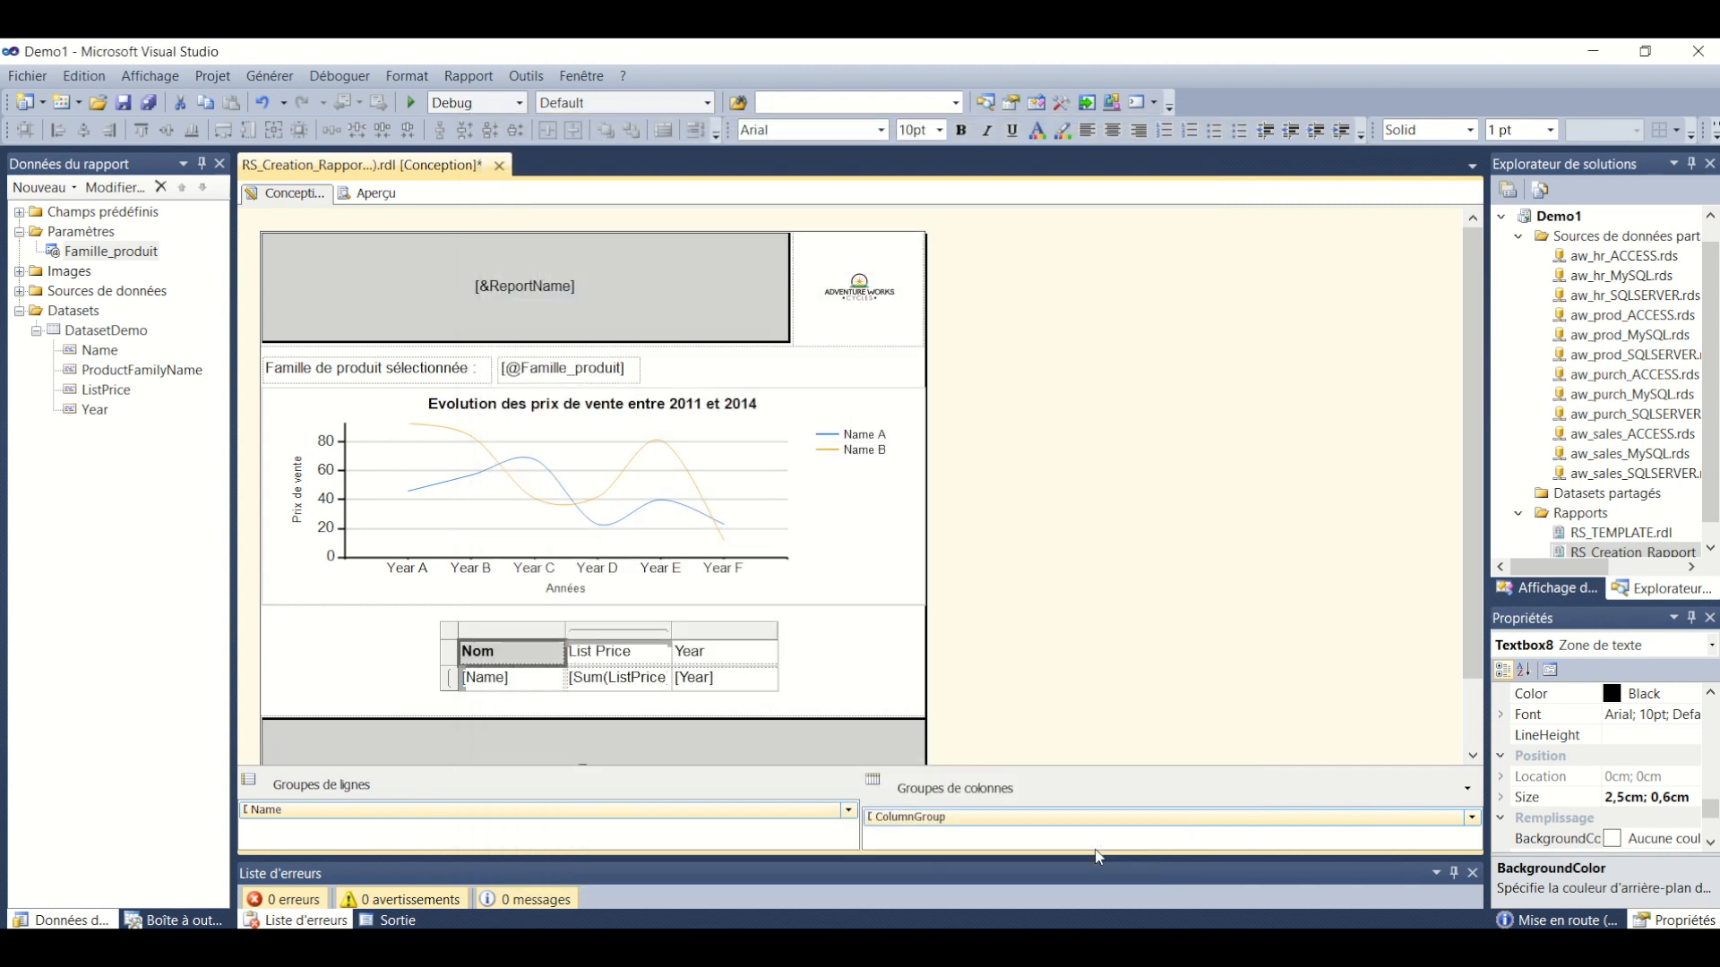
# Rename the List Price and Year headers to Prix and Années, in bold on a light grey fill
pyautogui.click(610, 651)
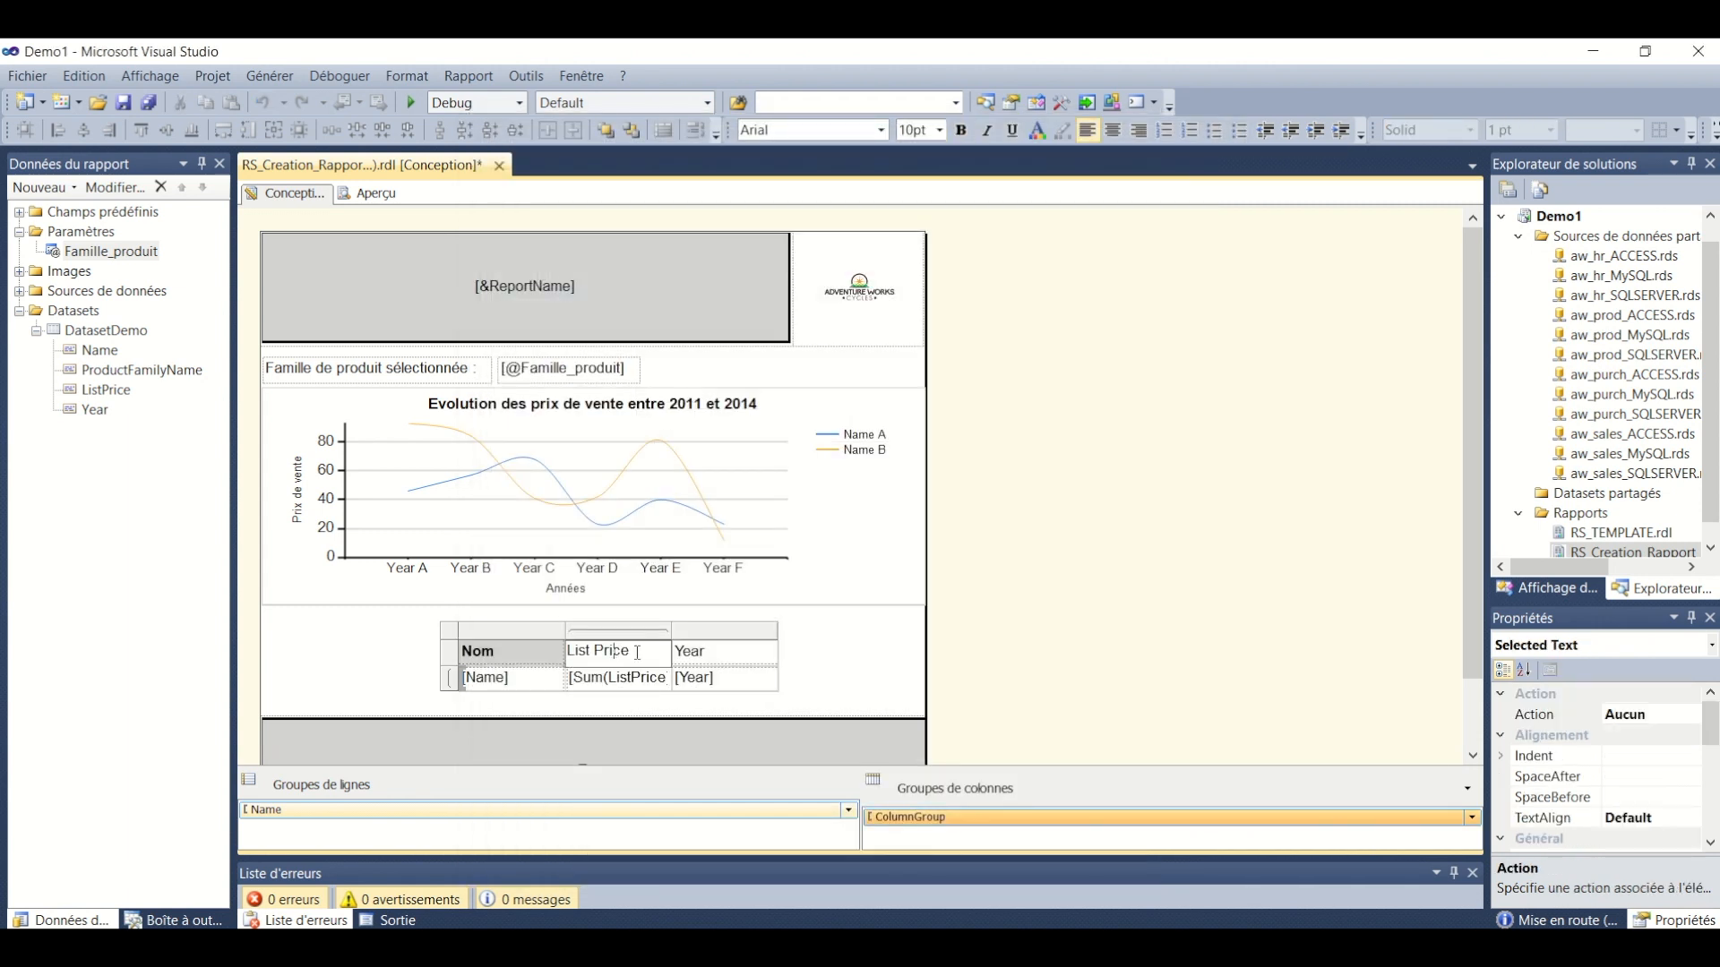
pyautogui.rightClick(637, 652)
pyautogui.press('Escape')
pyautogui.click(739, 674)
pyautogui.click(727, 652)
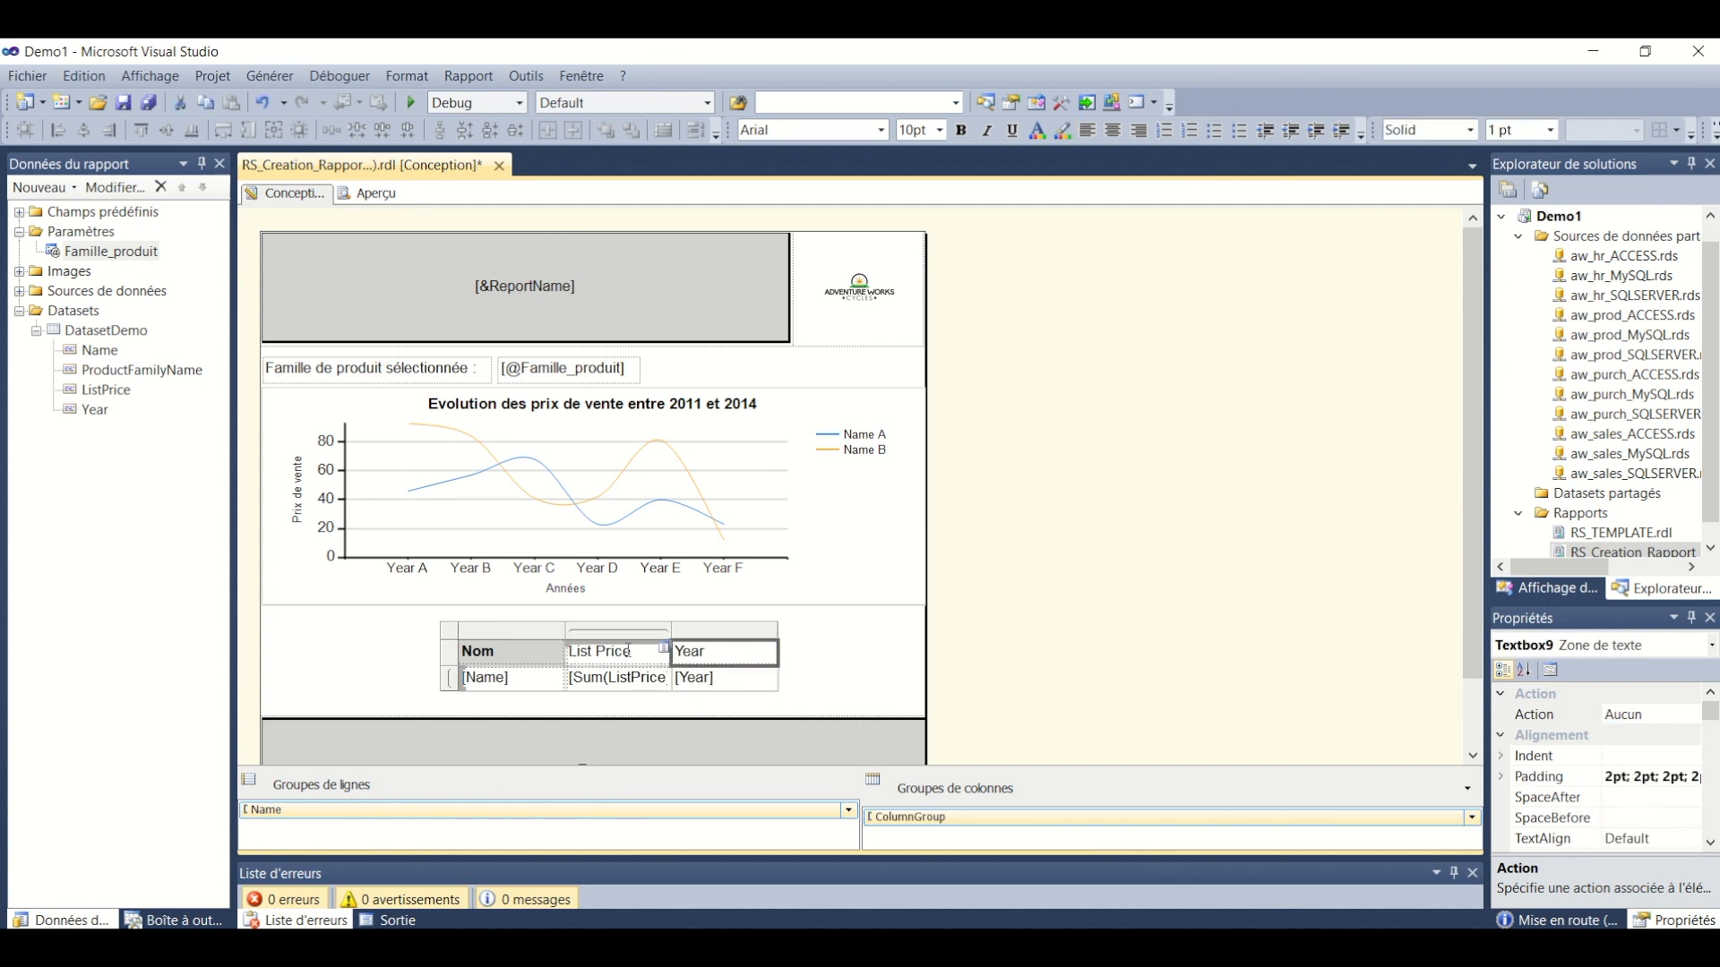
pyautogui.click(625, 651)
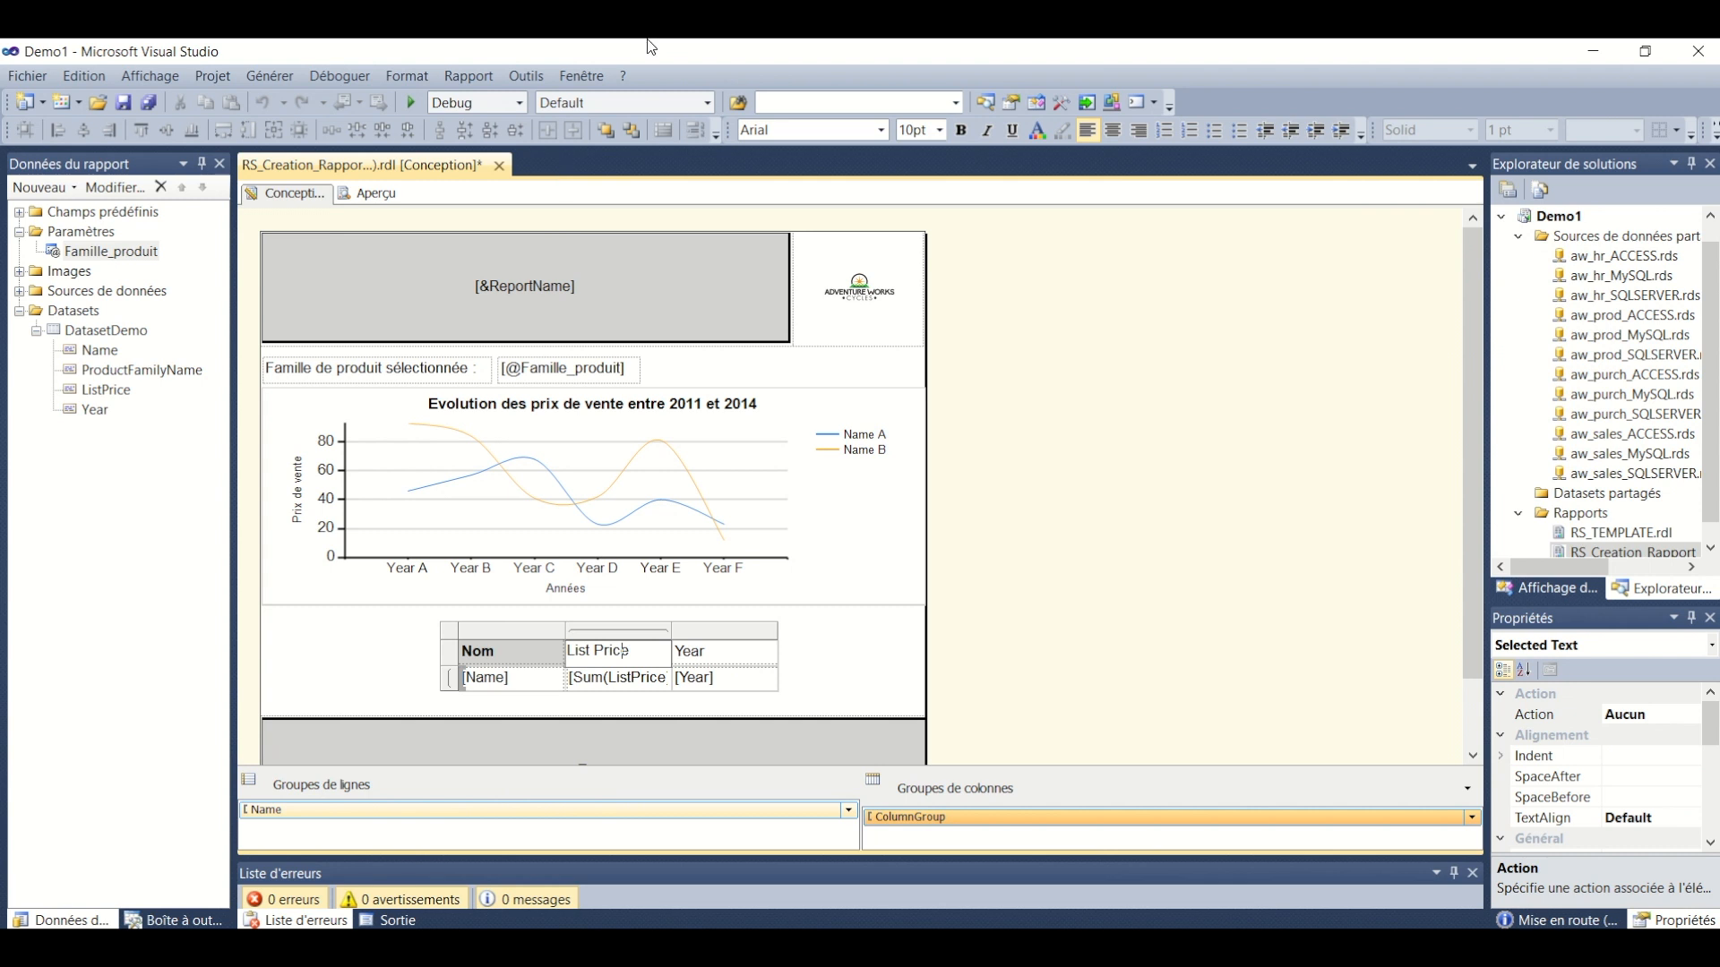
pyautogui.moveTo(670, 47)
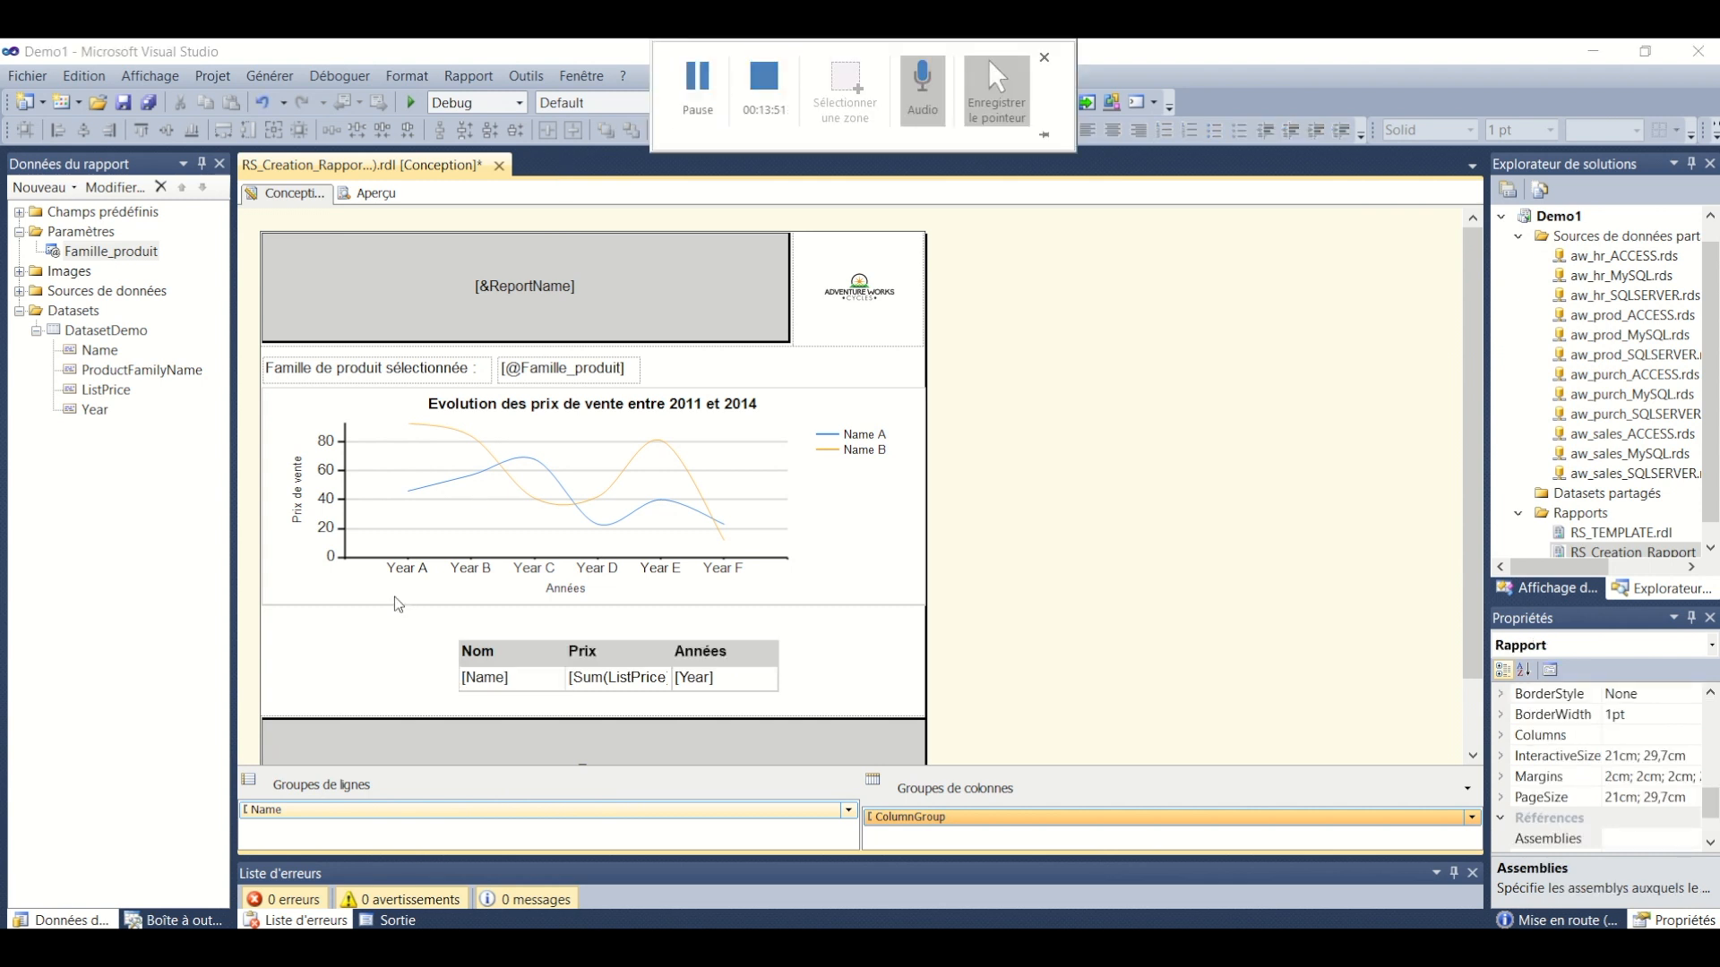
# Move the matrix slightly down and to the left to leave room for a title beneath the chart
pyautogui.click(554, 674)
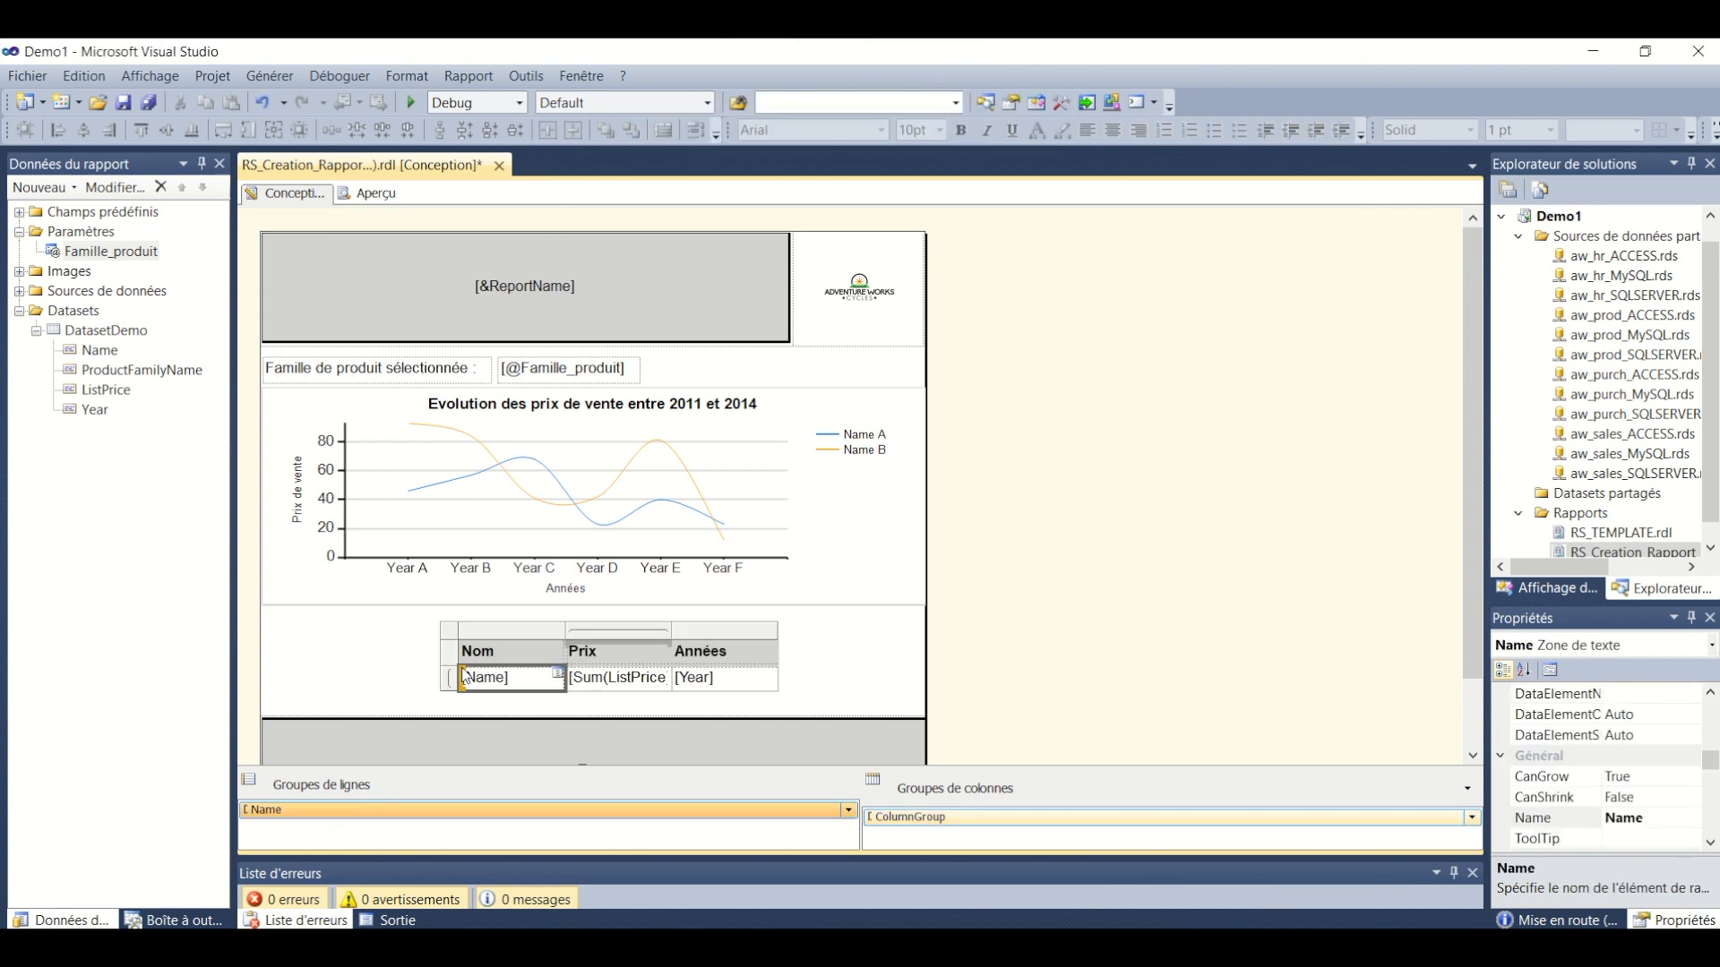
pyautogui.click(815, 667)
pyautogui.click(475, 651)
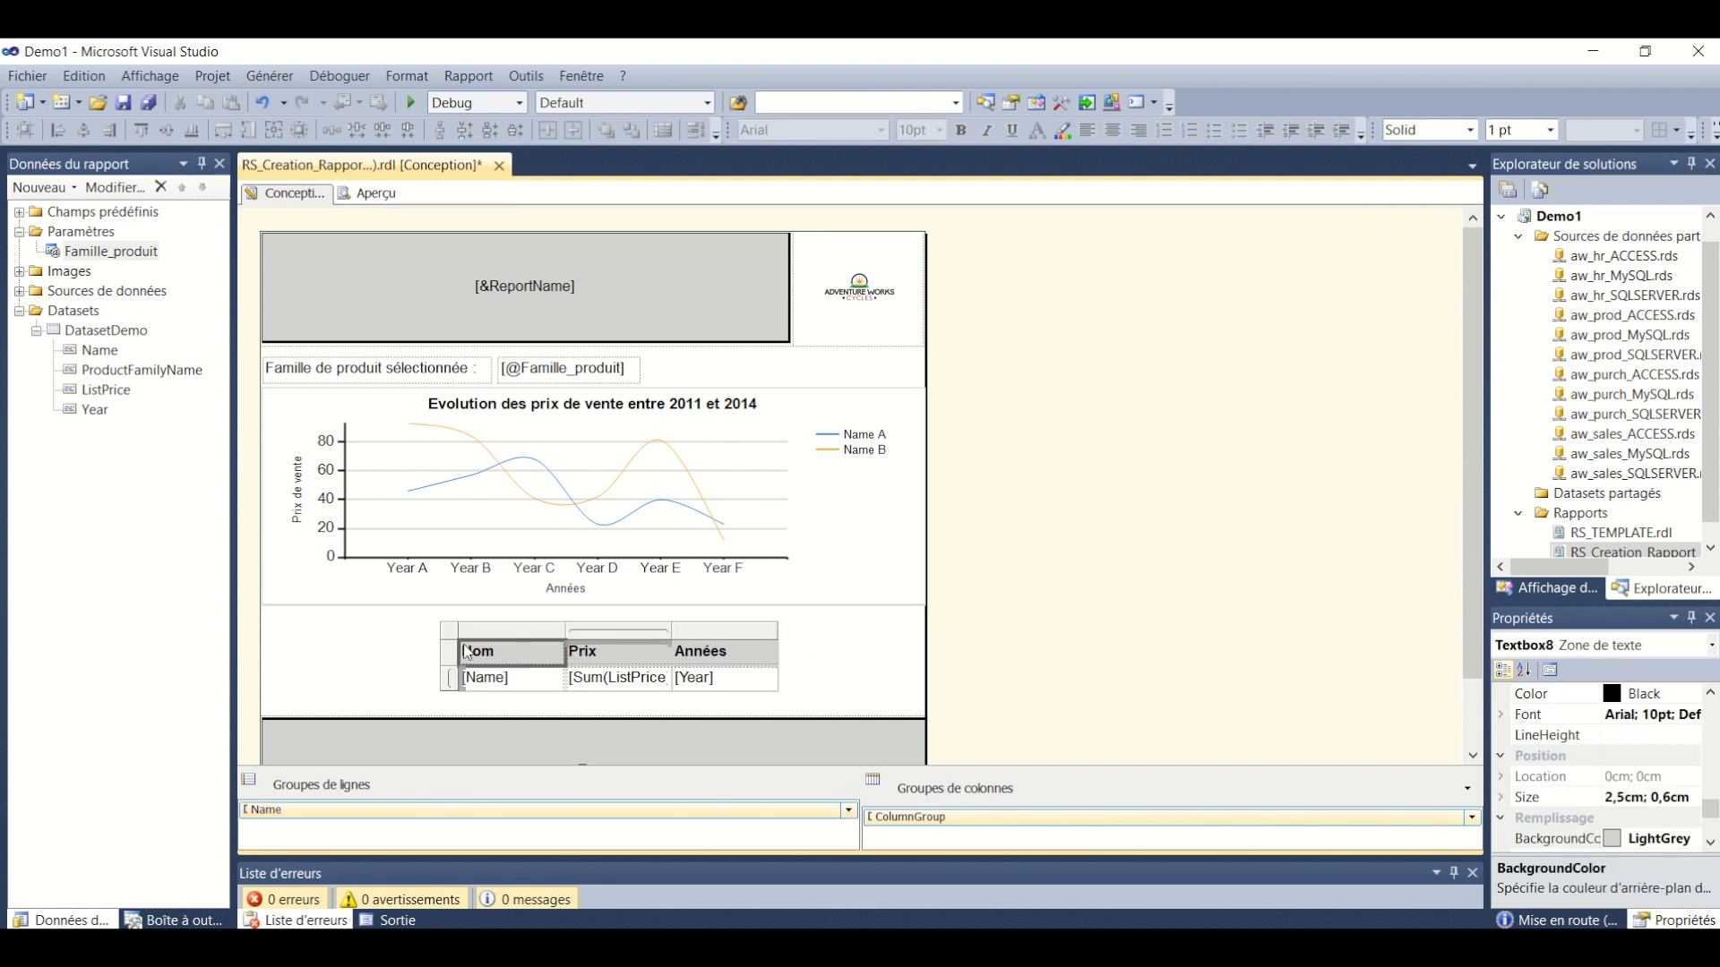
pyautogui.click(456, 636)
pyautogui.moveTo(468, 641)
pyautogui.mouseDown()
pyautogui.moveTo(436, 668)
pyautogui.moveTo(453, 659)
pyautogui.mouseUp()
pyautogui.click(483, 645)
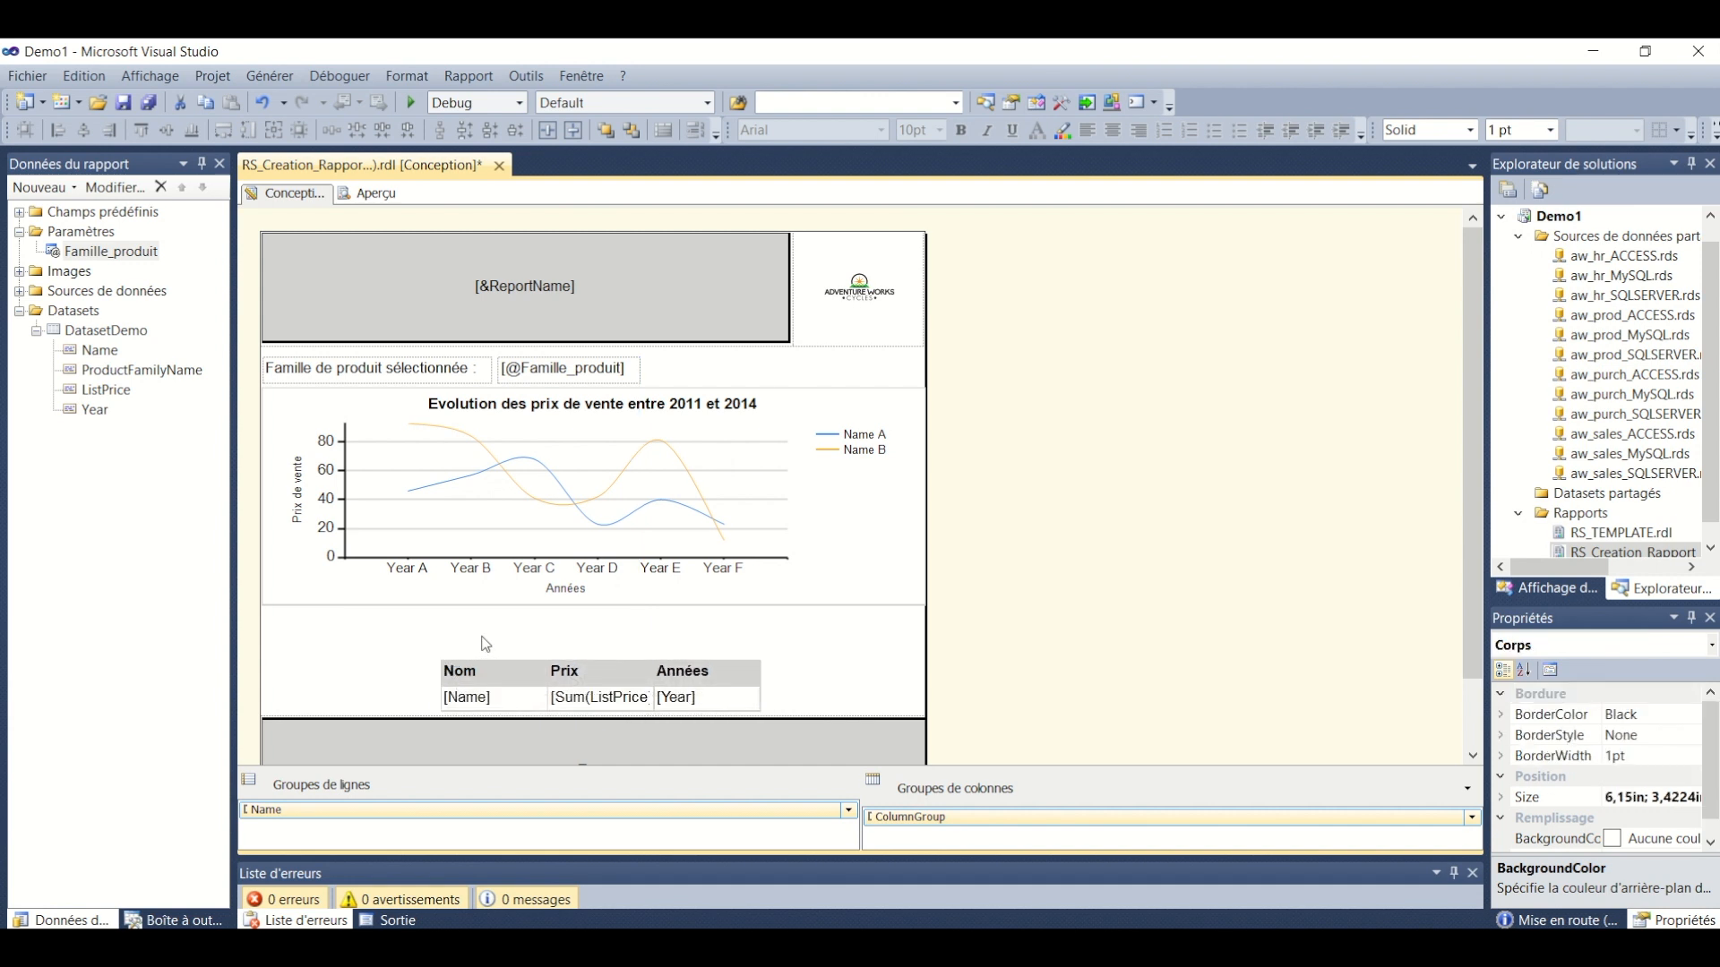
# Insert a text box reading "Tableau de détails des prix", widen it to about 4.7 cm and place it just above the matrix
pyautogui.rightClick(484, 644)
pyautogui.moveTo(593, 717)
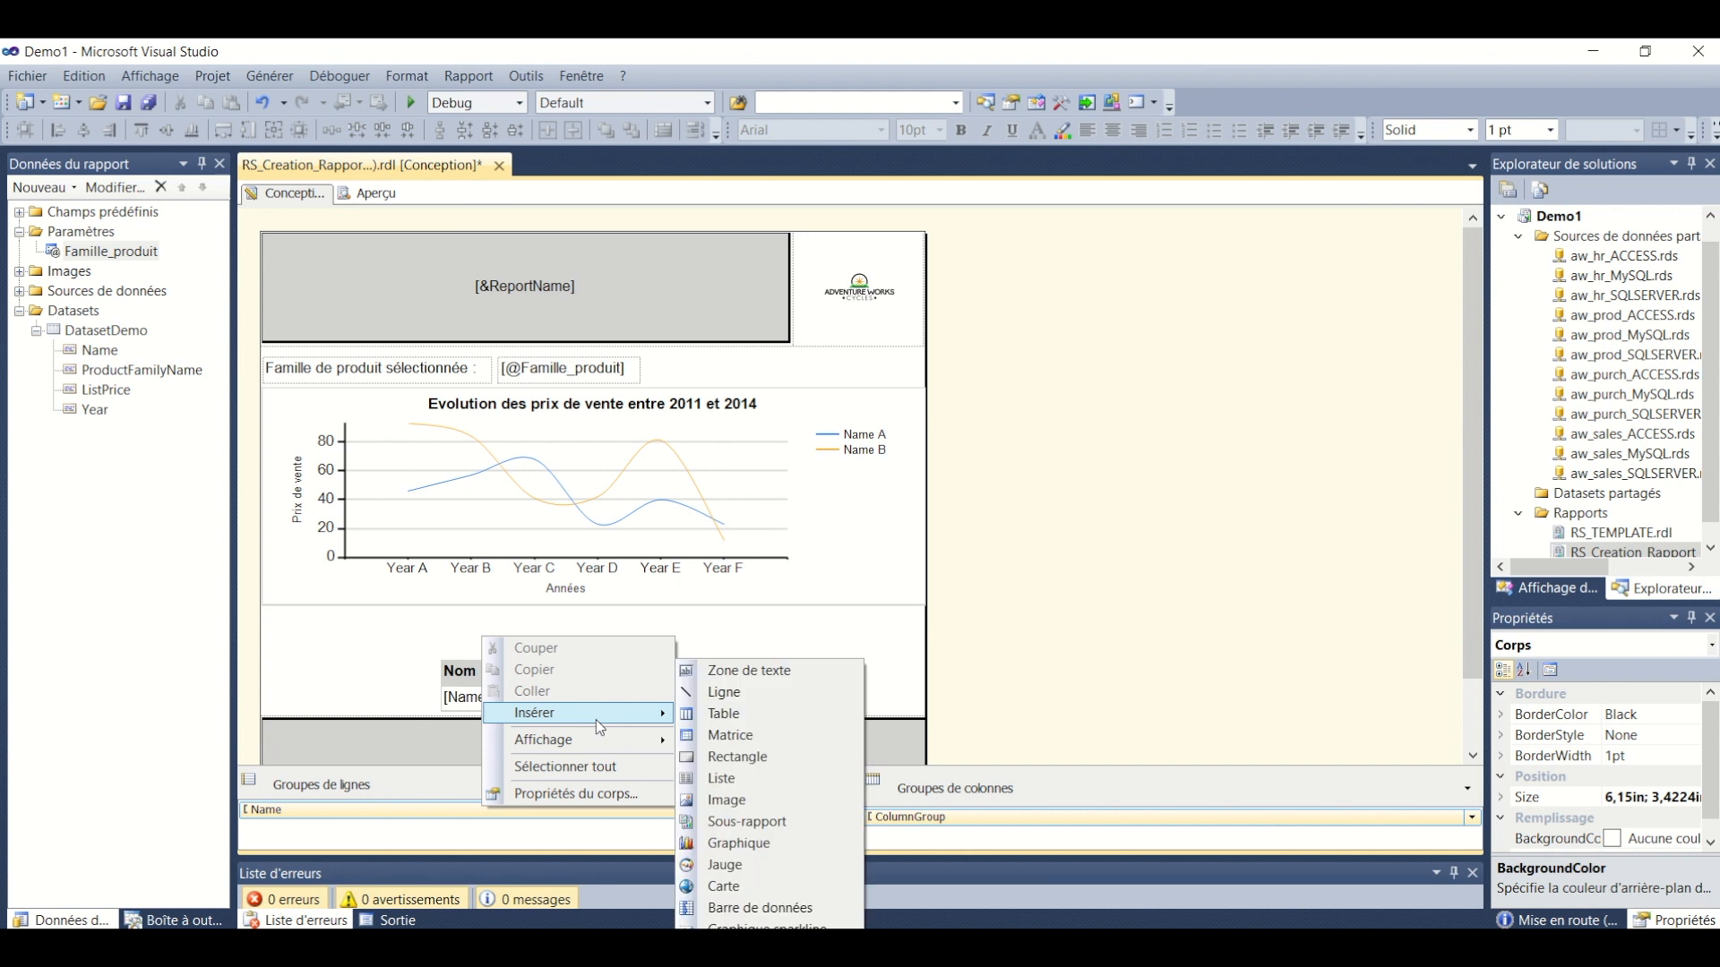
pyautogui.click(760, 674)
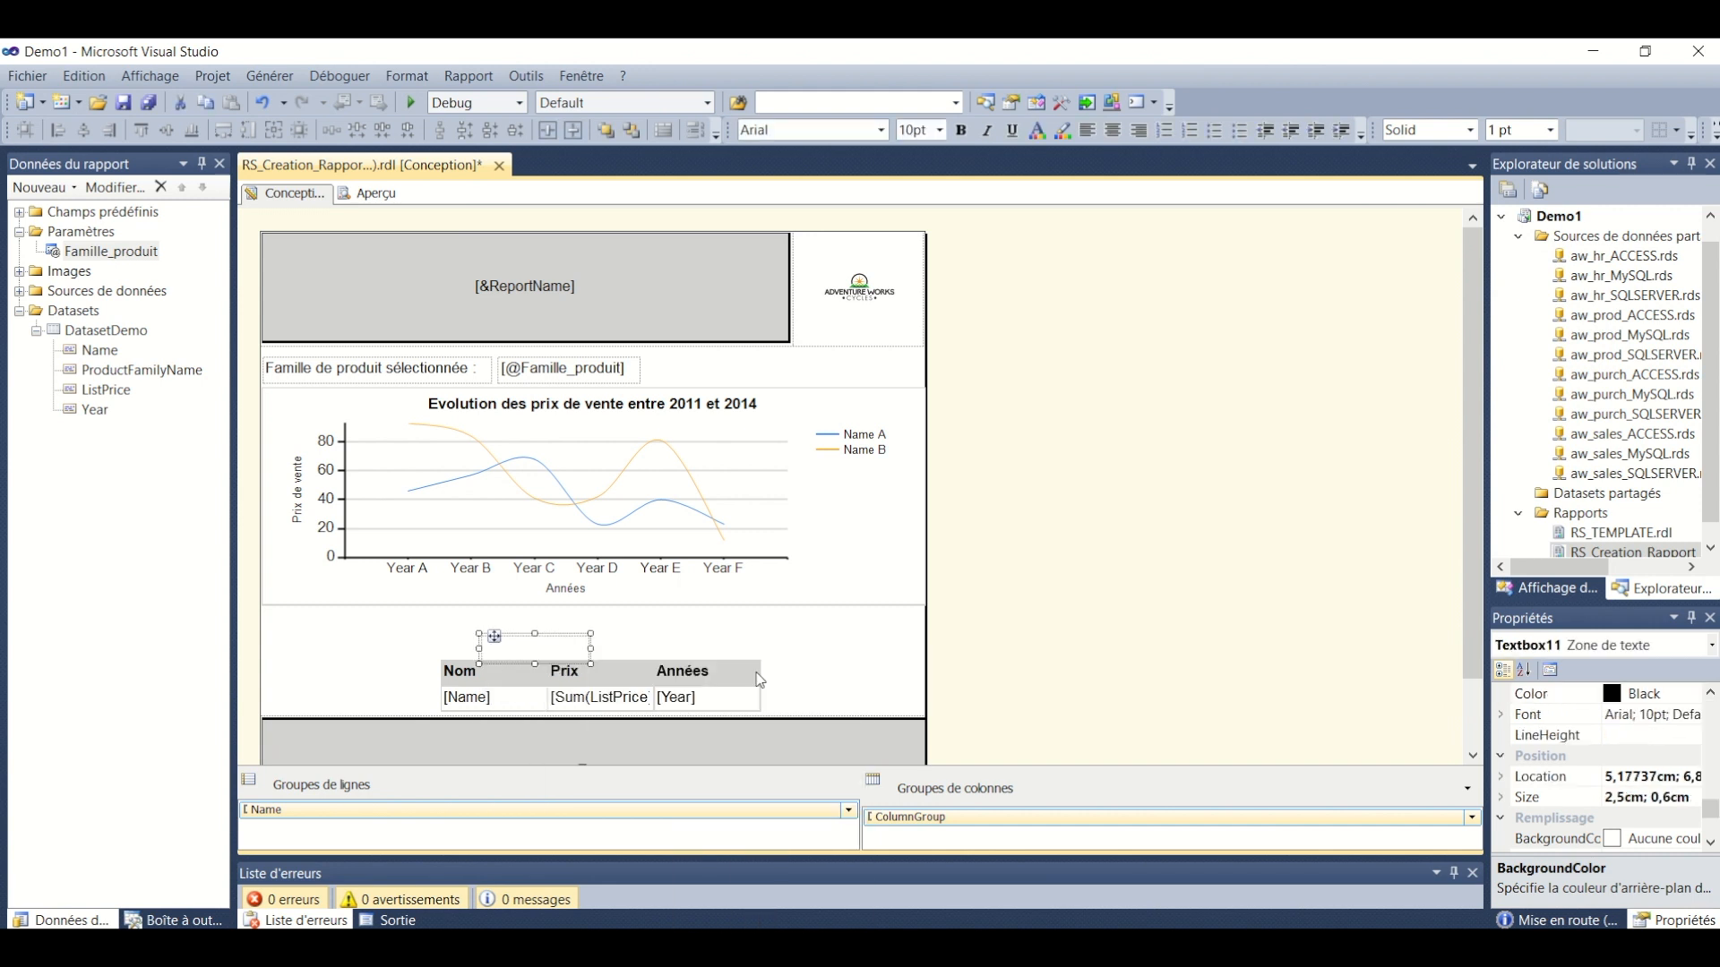
pyautogui.write('Tableau de détails de')
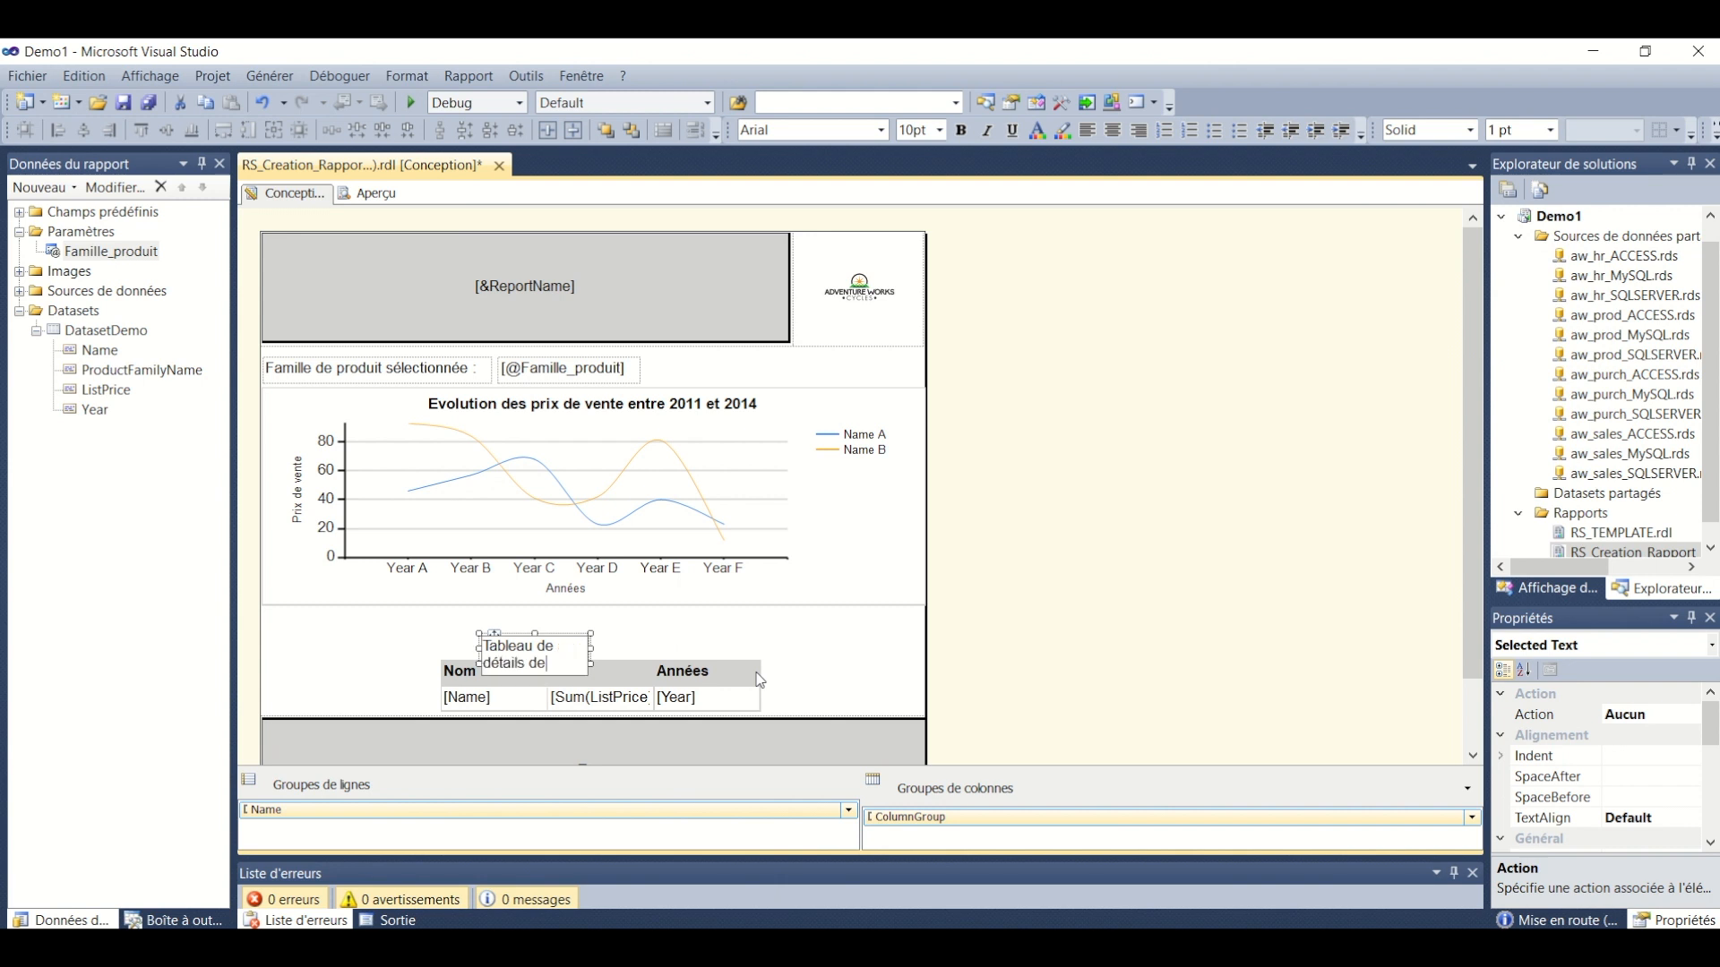
pyautogui.write('s prix')
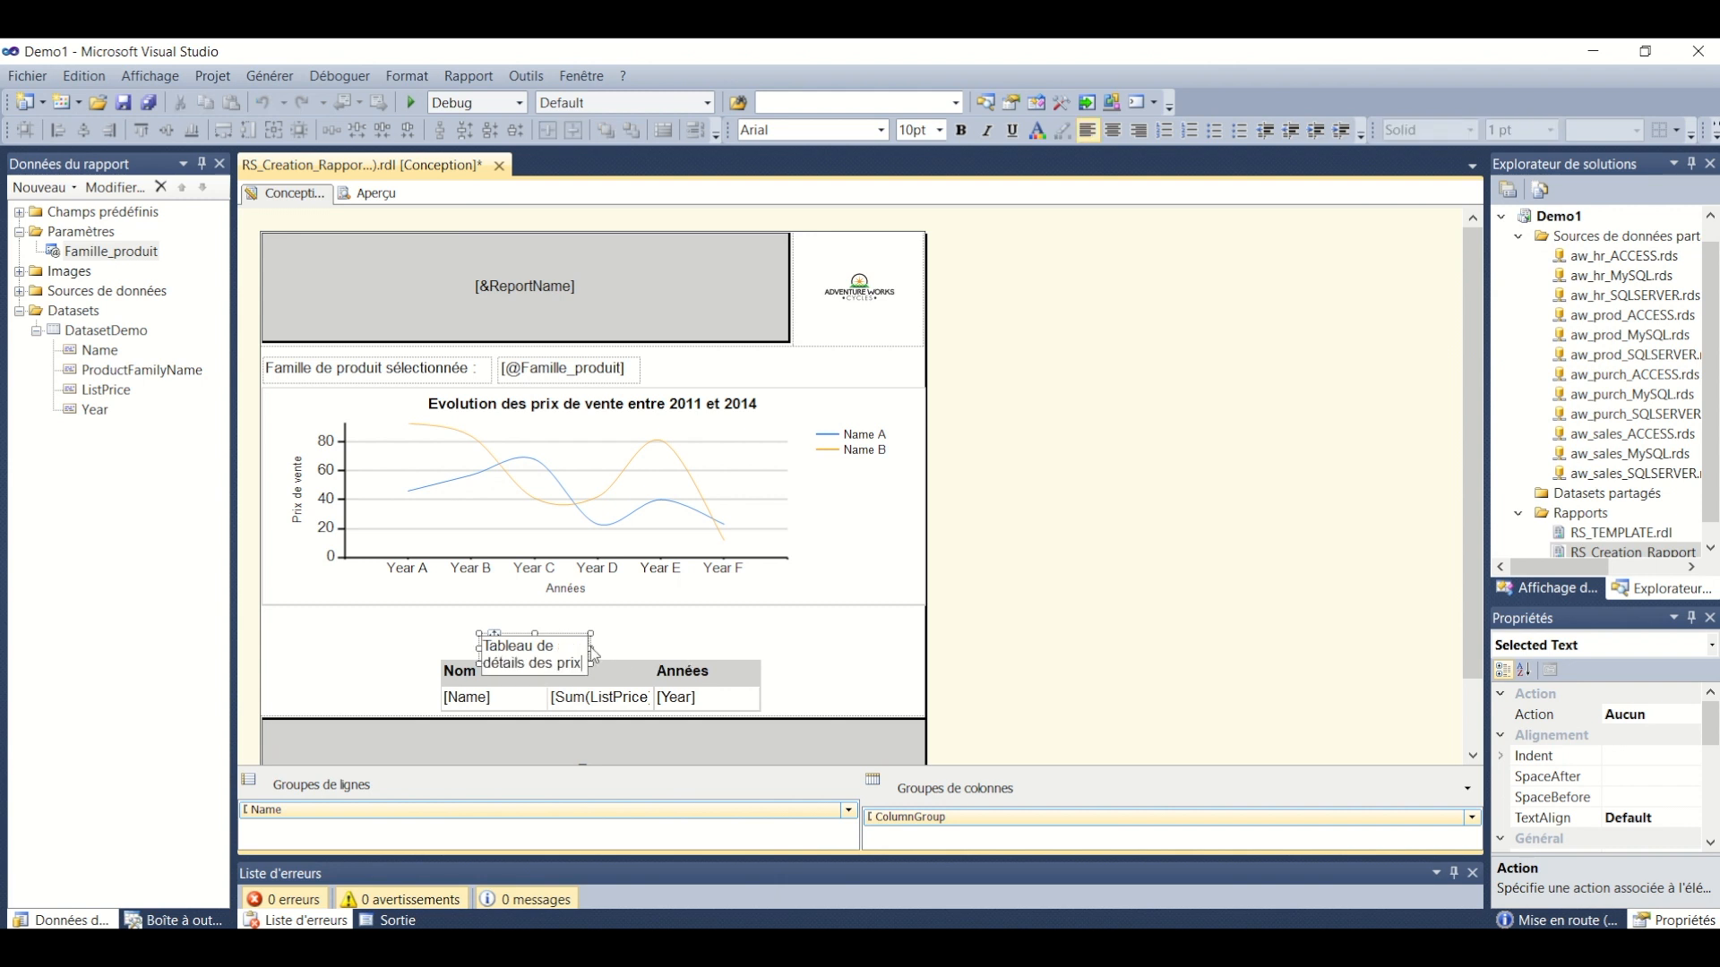
pyautogui.press('Escape')
pyautogui.moveTo(590, 633); pyautogui.dragTo(684, 631)
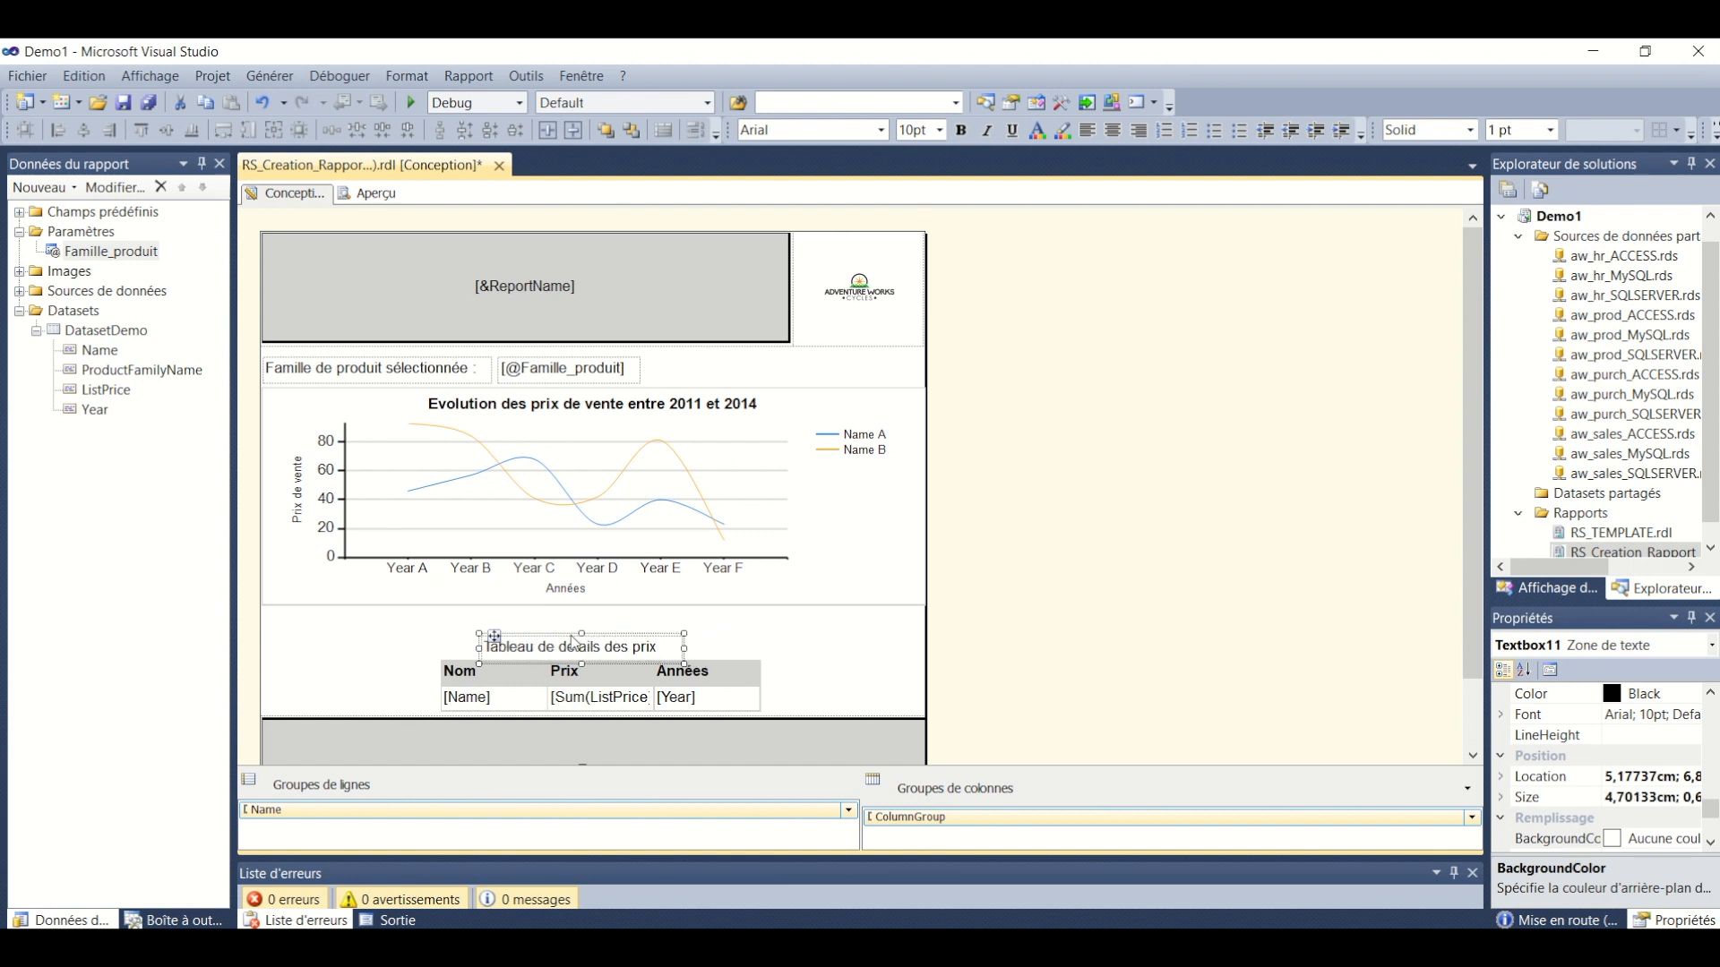
pyautogui.moveTo(495, 637); pyautogui.dragTo(495, 628)
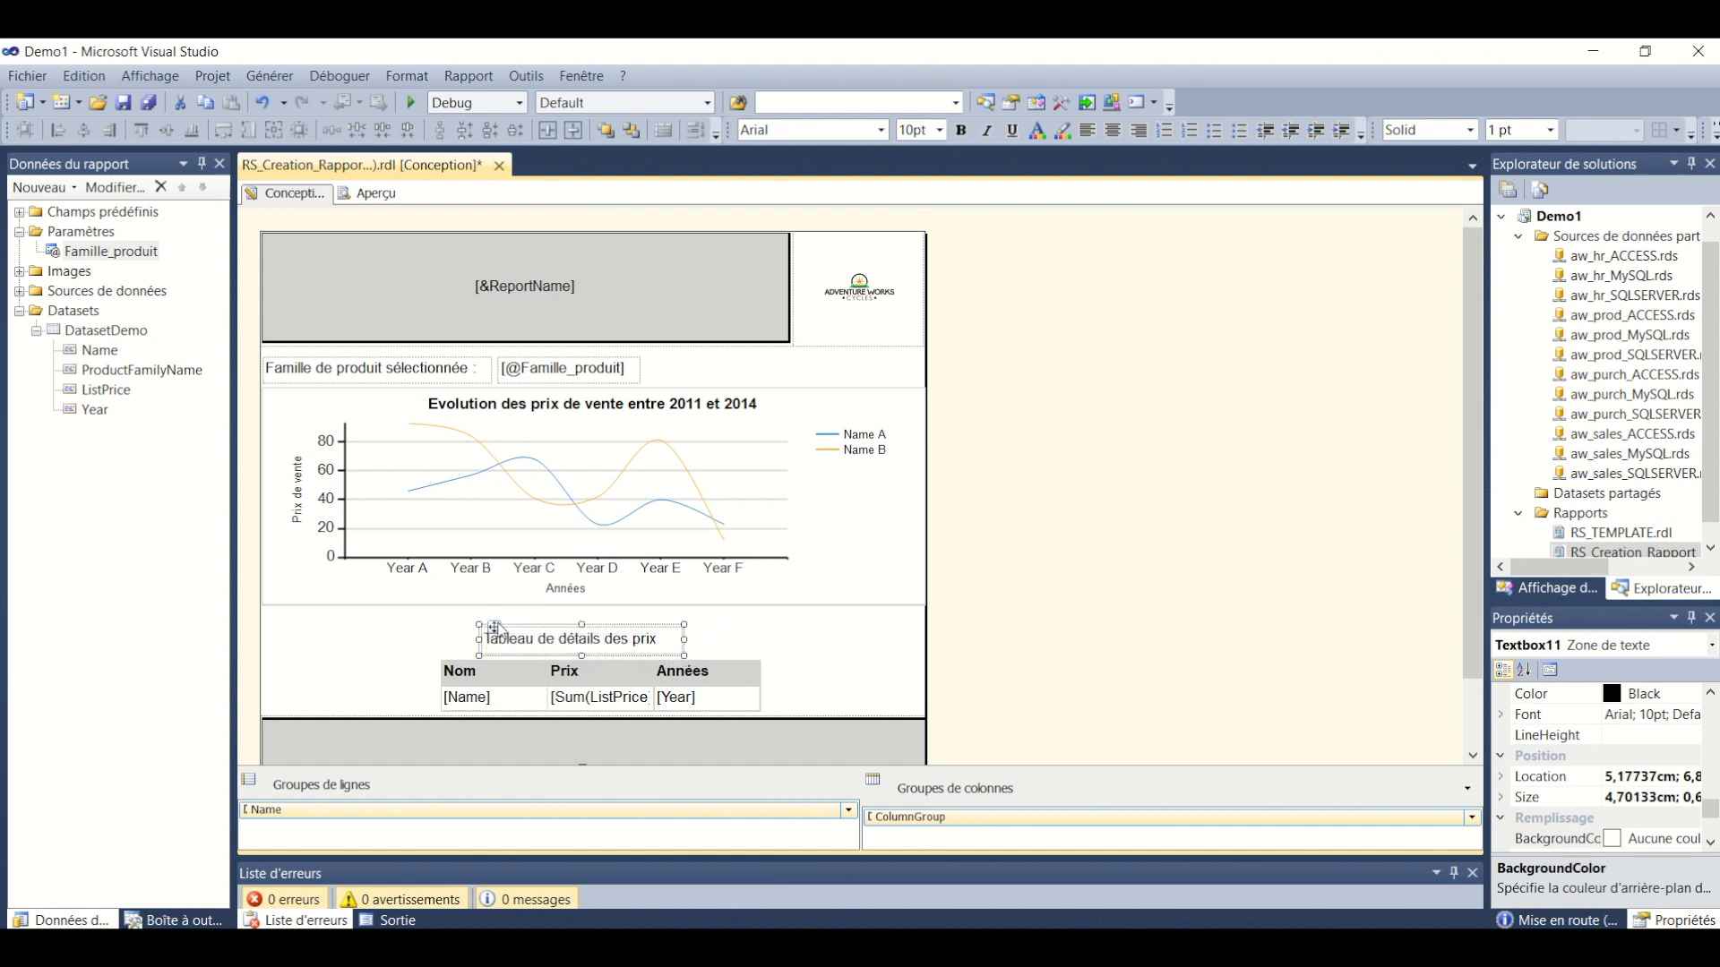
# Format the matrix title text box in bold with a solid black 1.5pt outline border
pyautogui.rightClick(563, 631)
pyautogui.click(526, 639)
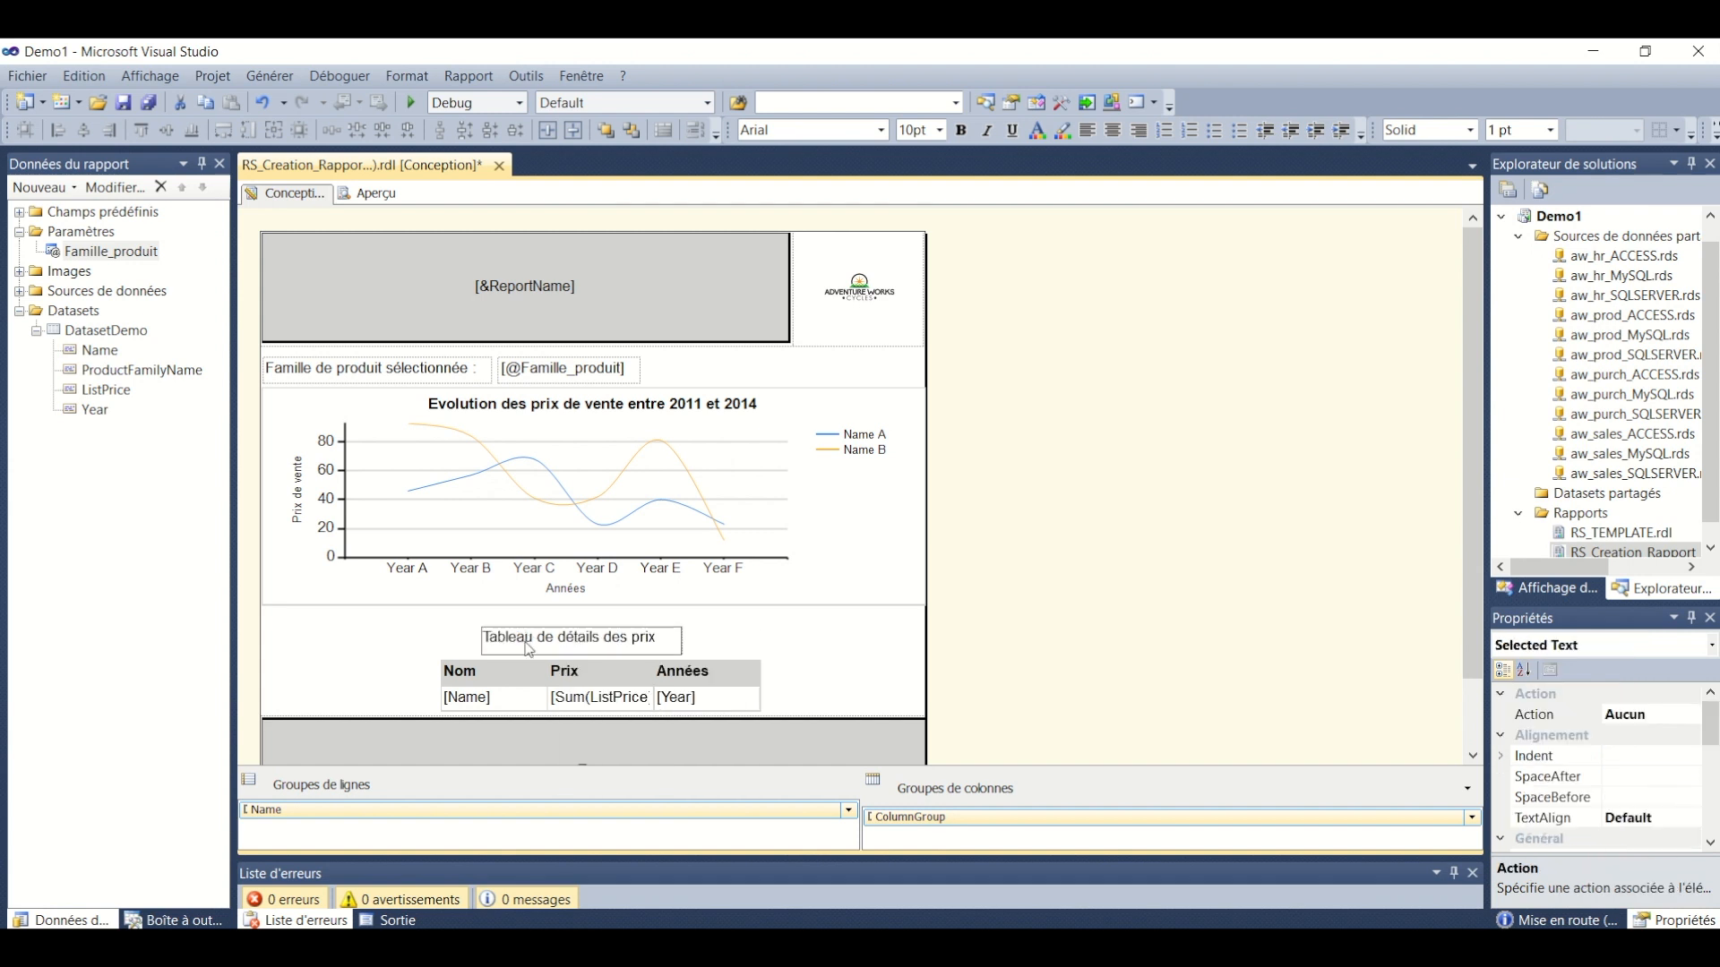
pyautogui.rightClick(529, 646)
pyautogui.click(500, 629)
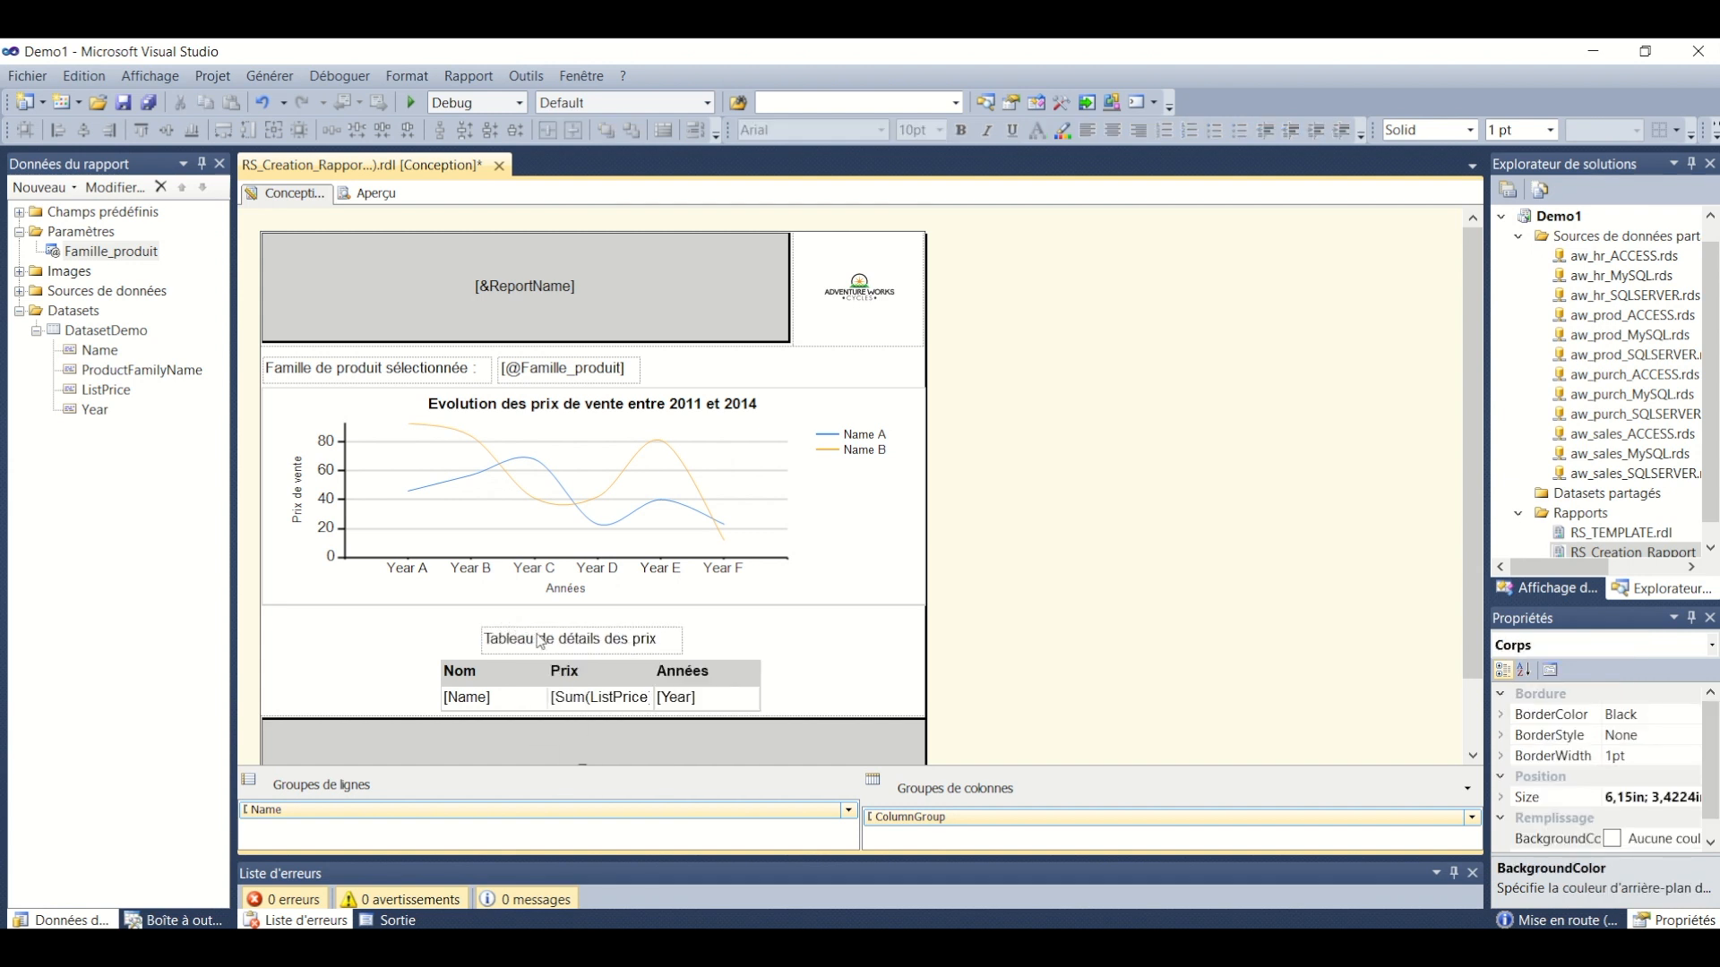
pyautogui.rightClick(538, 634)
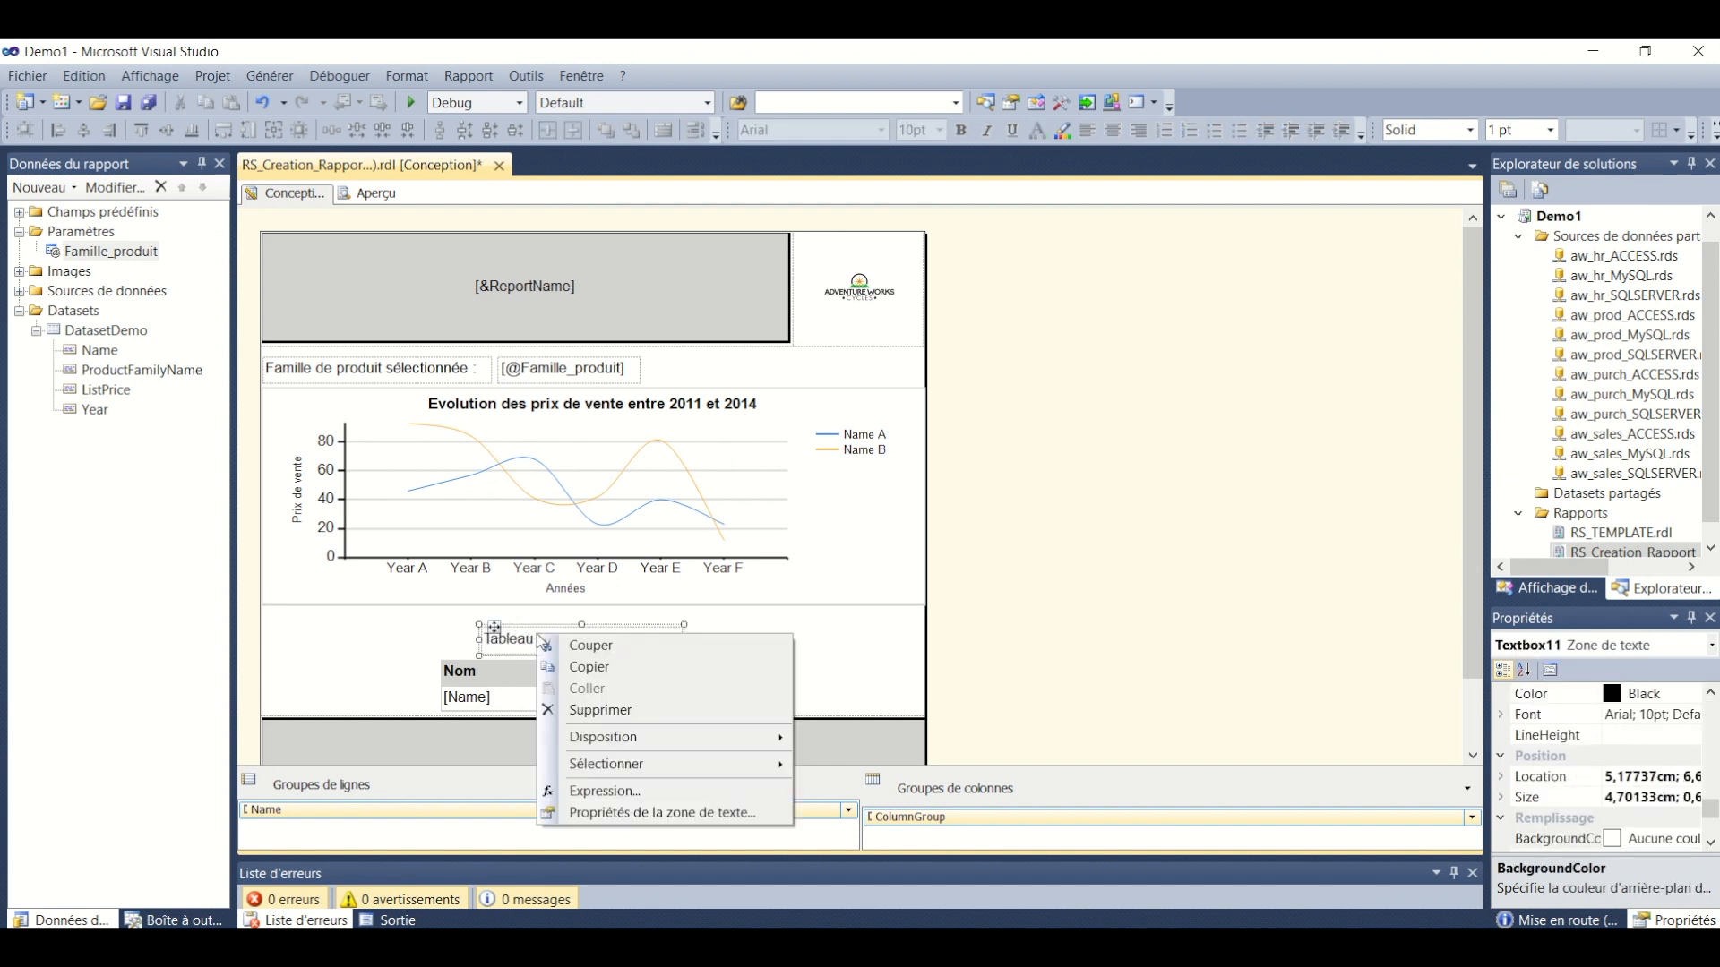
pyautogui.click(678, 813)
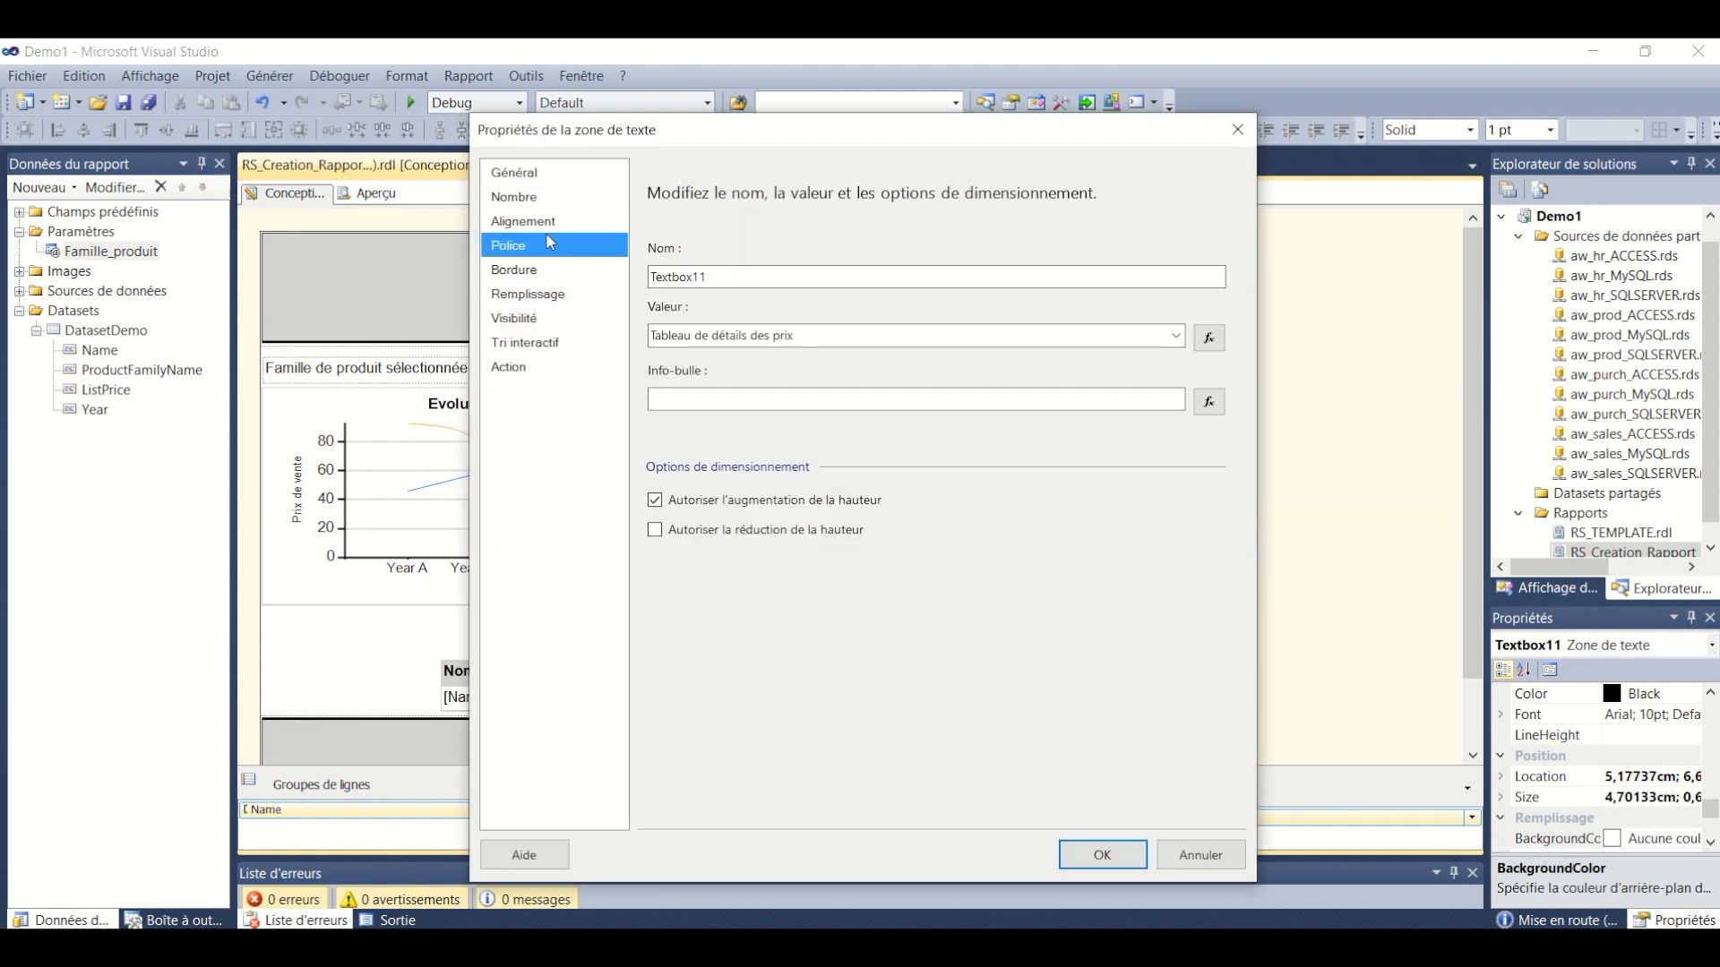
pyautogui.click(550, 244)
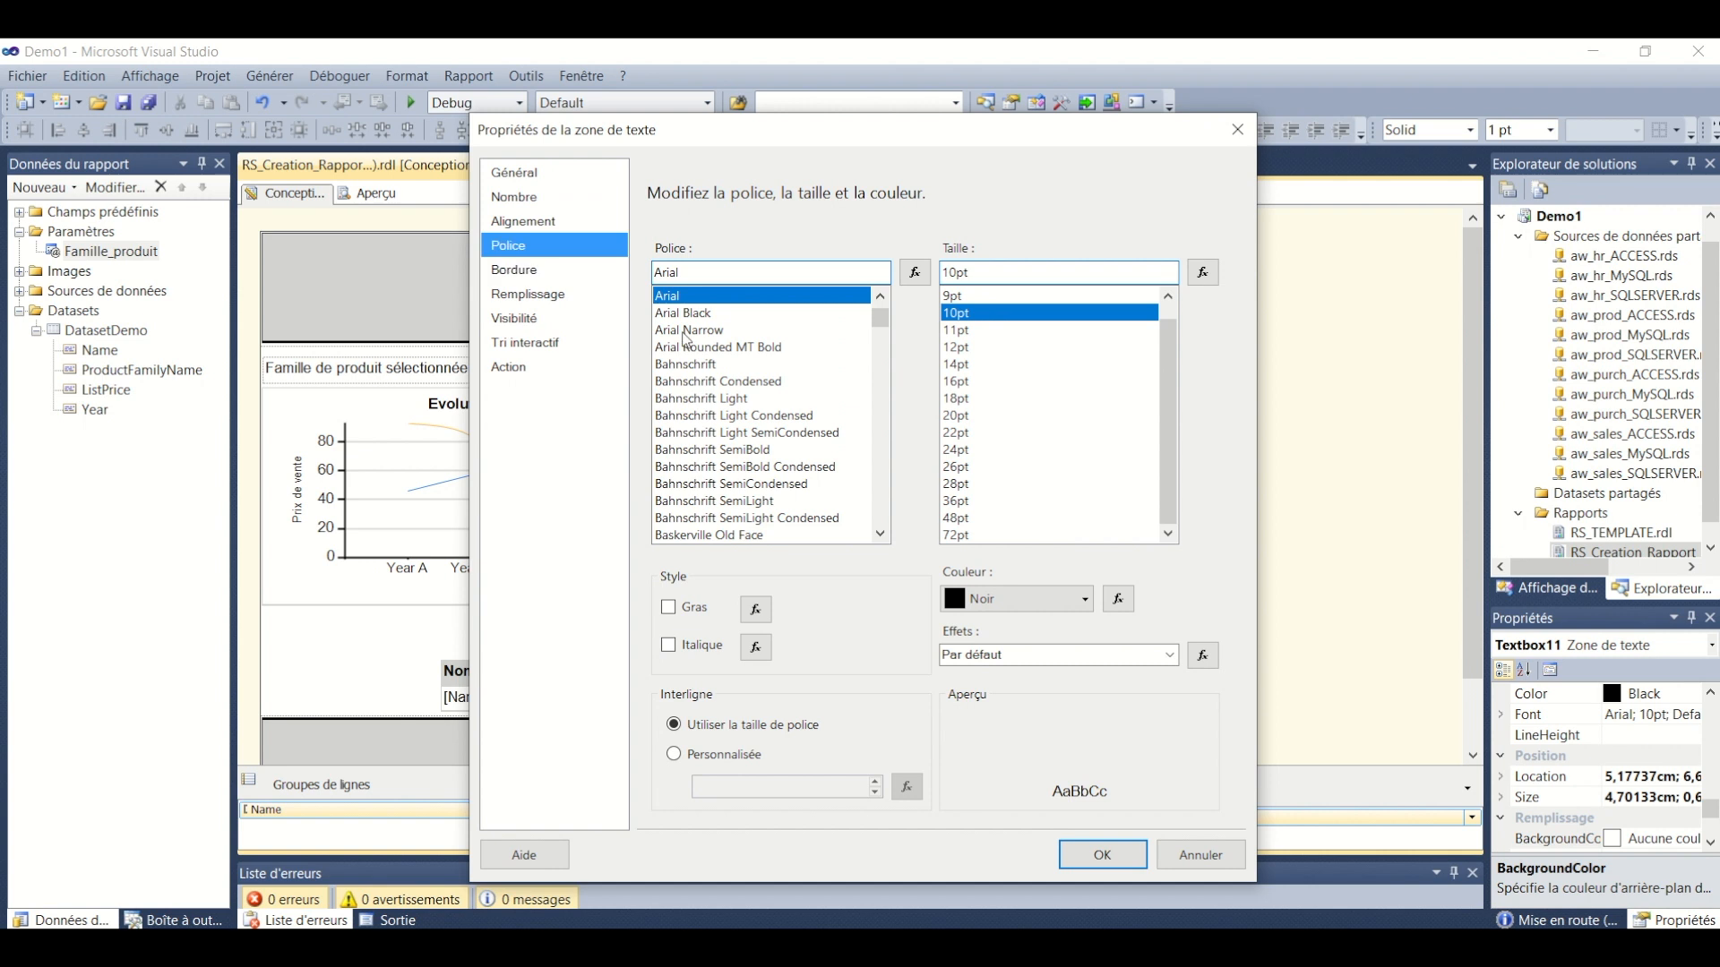
pyautogui.click(542, 272)
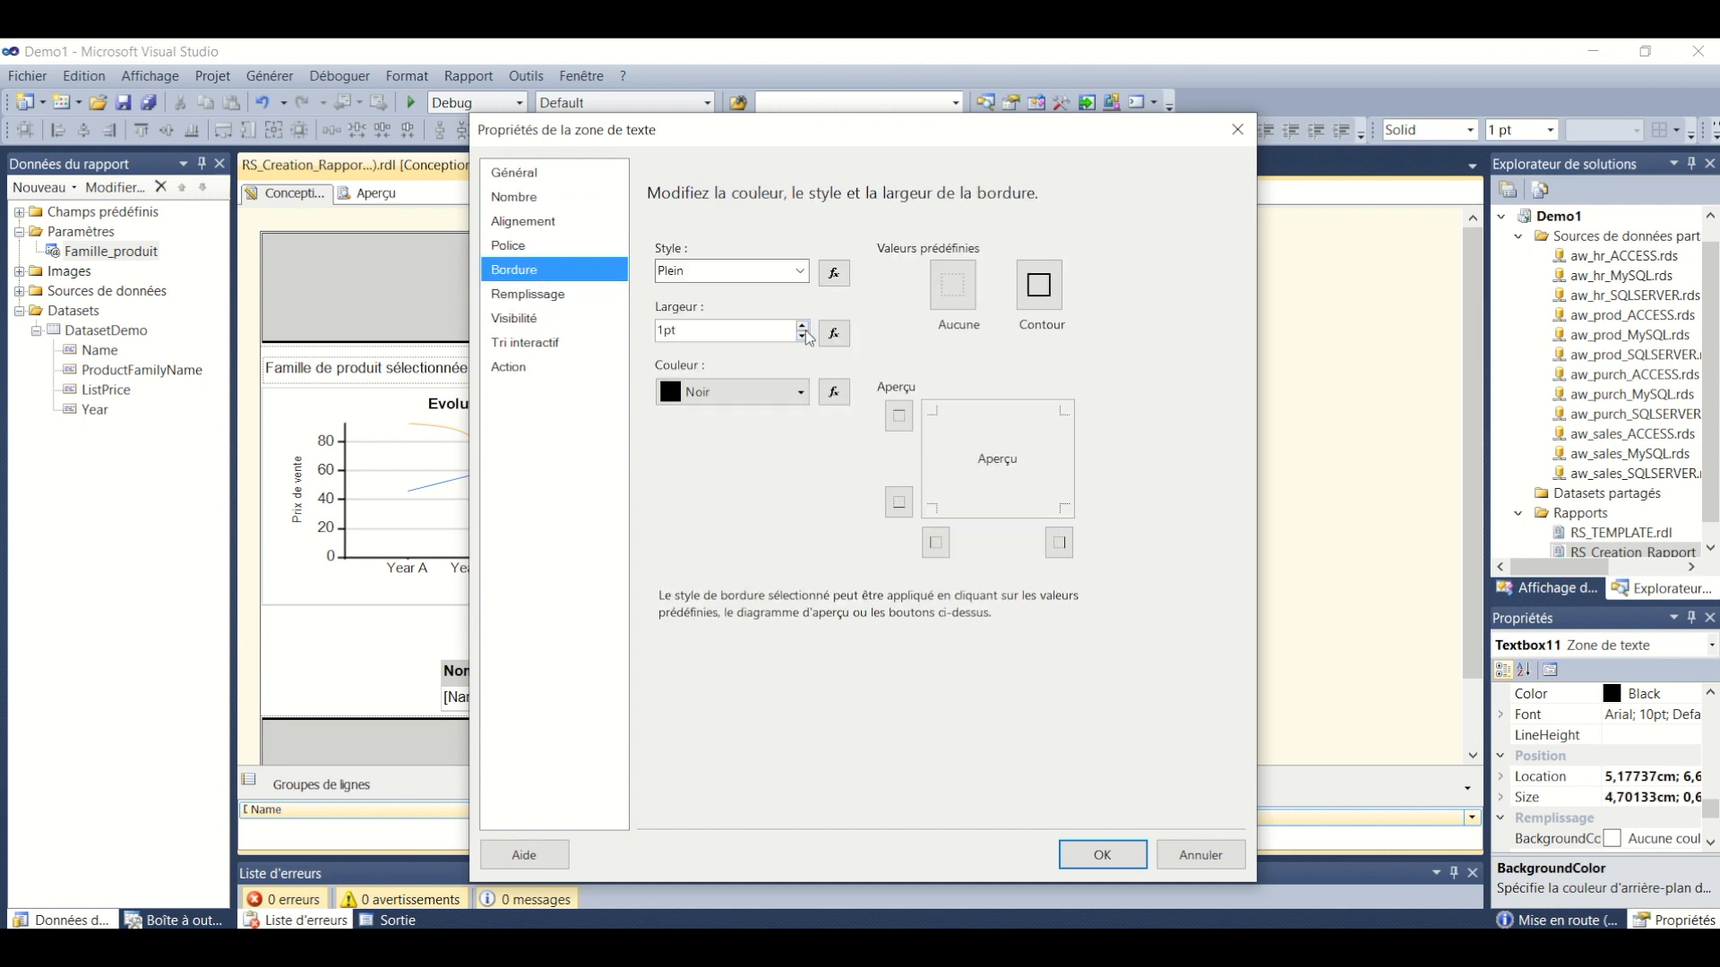
pyautogui.click(804, 326)
pyautogui.click(1039, 285)
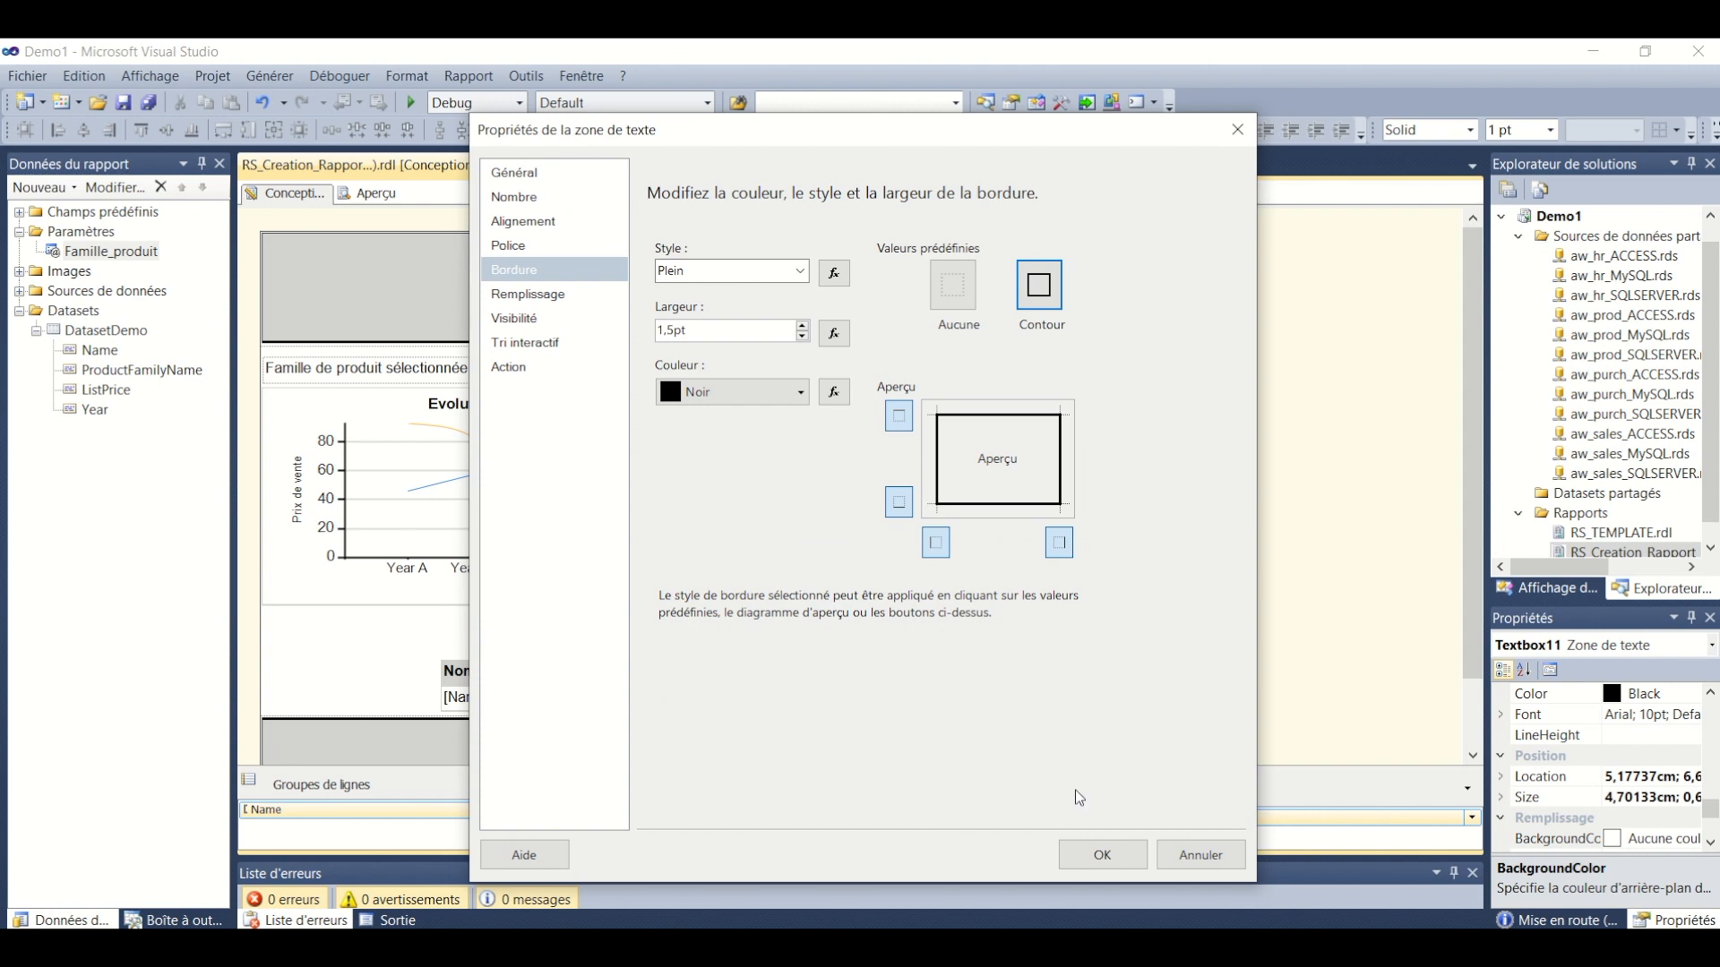
pyautogui.click(1097, 858)
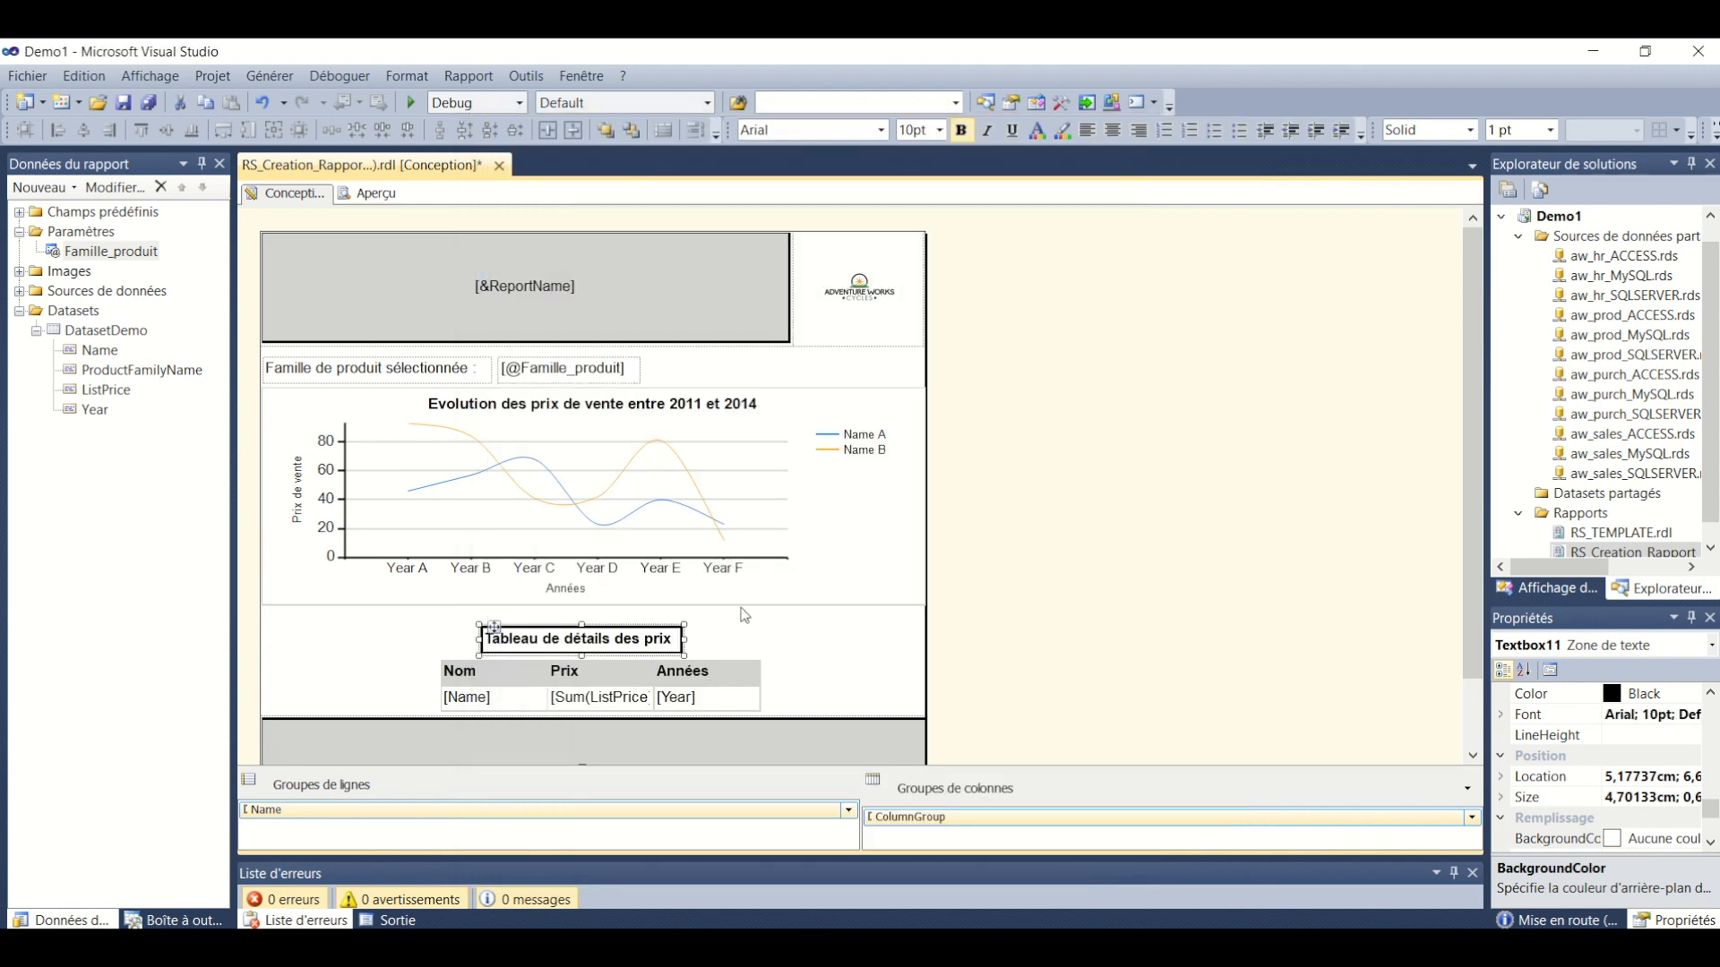
pyautogui.click(741, 608)
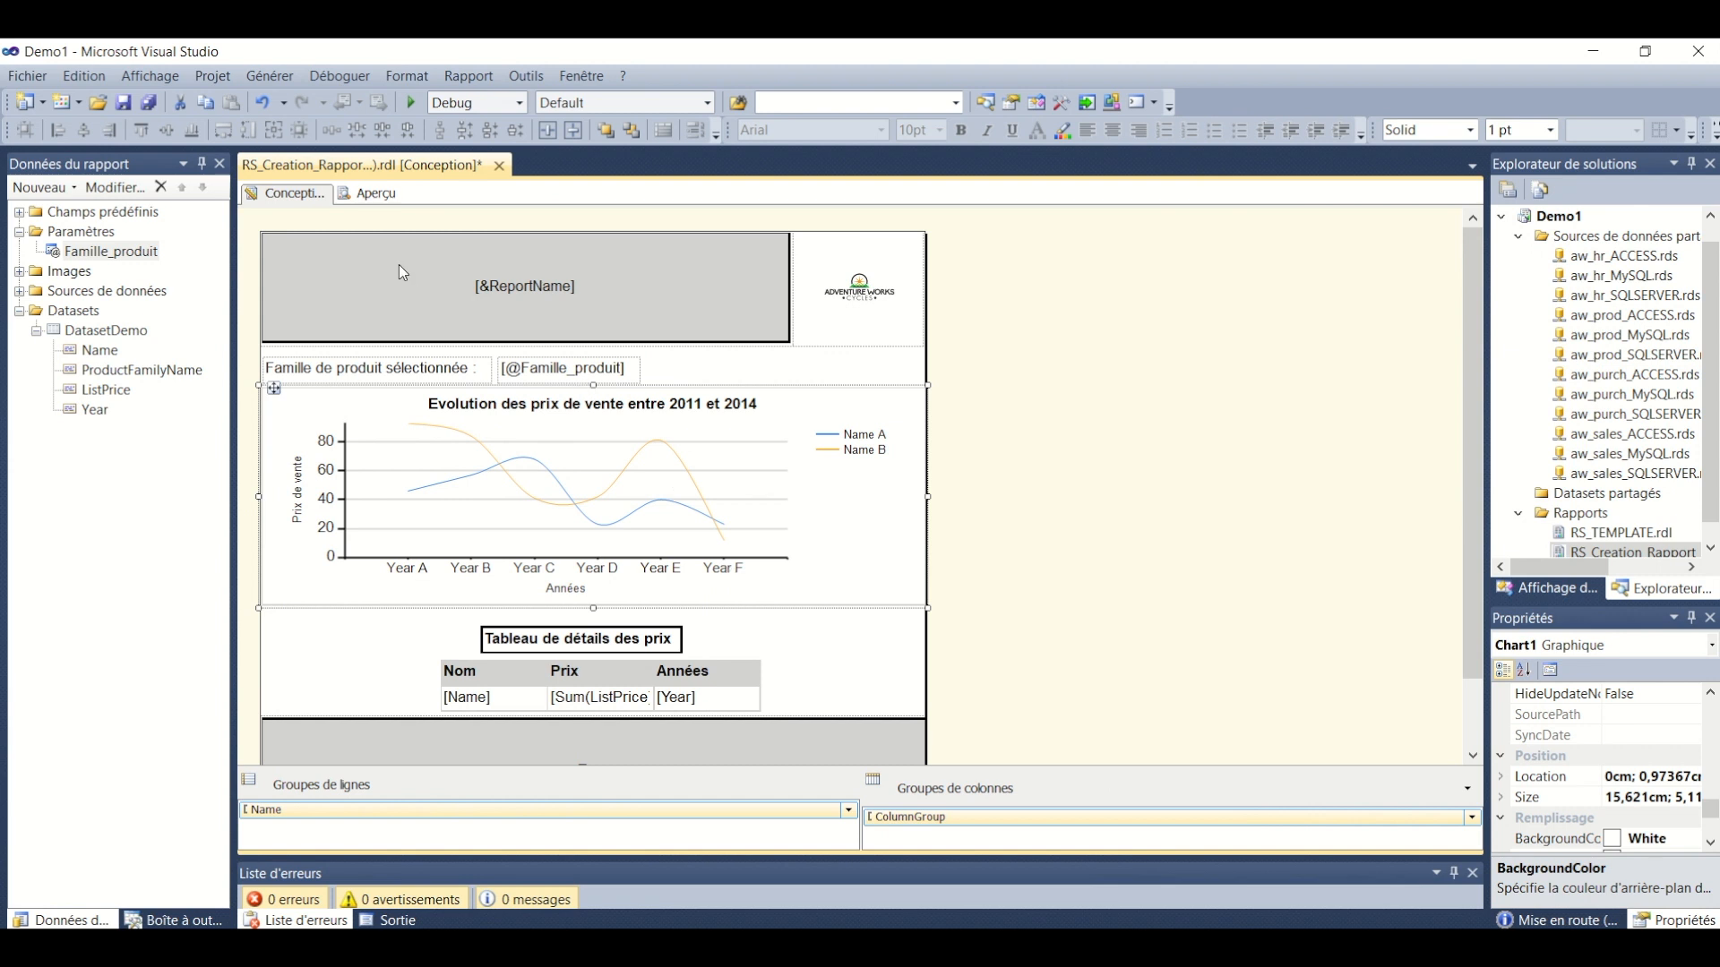
# Preview the report for the Components product family and look through the chart and the price table
pyautogui.click(354, 195)
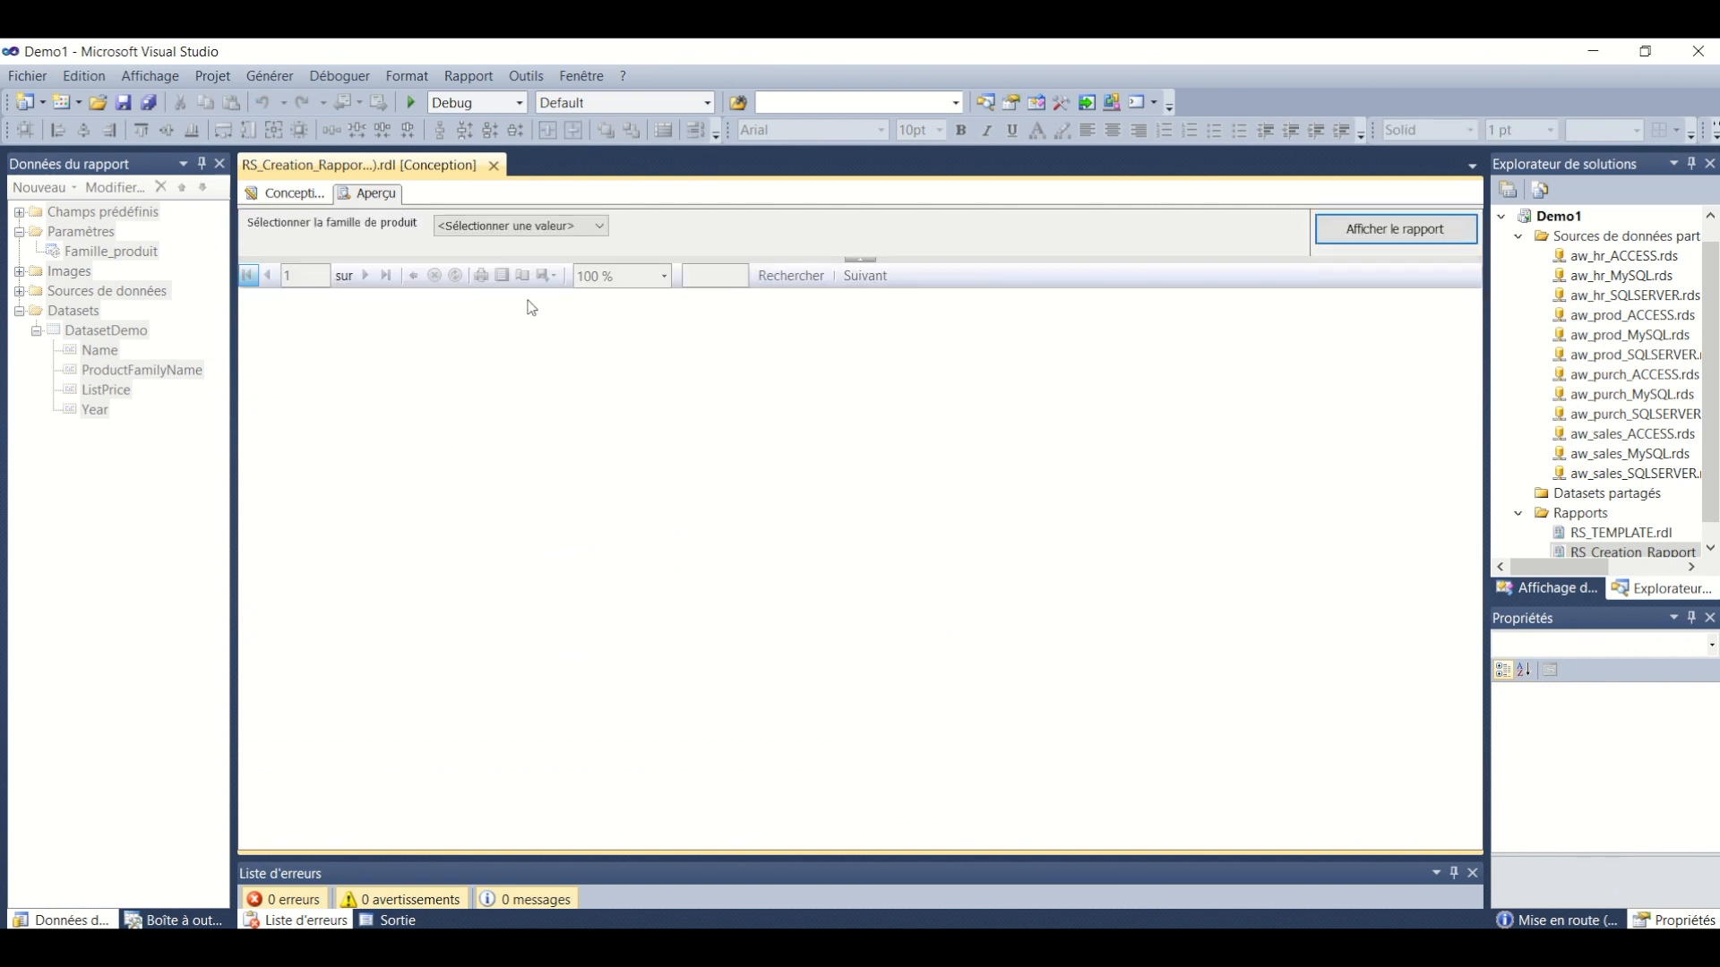
pyautogui.click(540, 224)
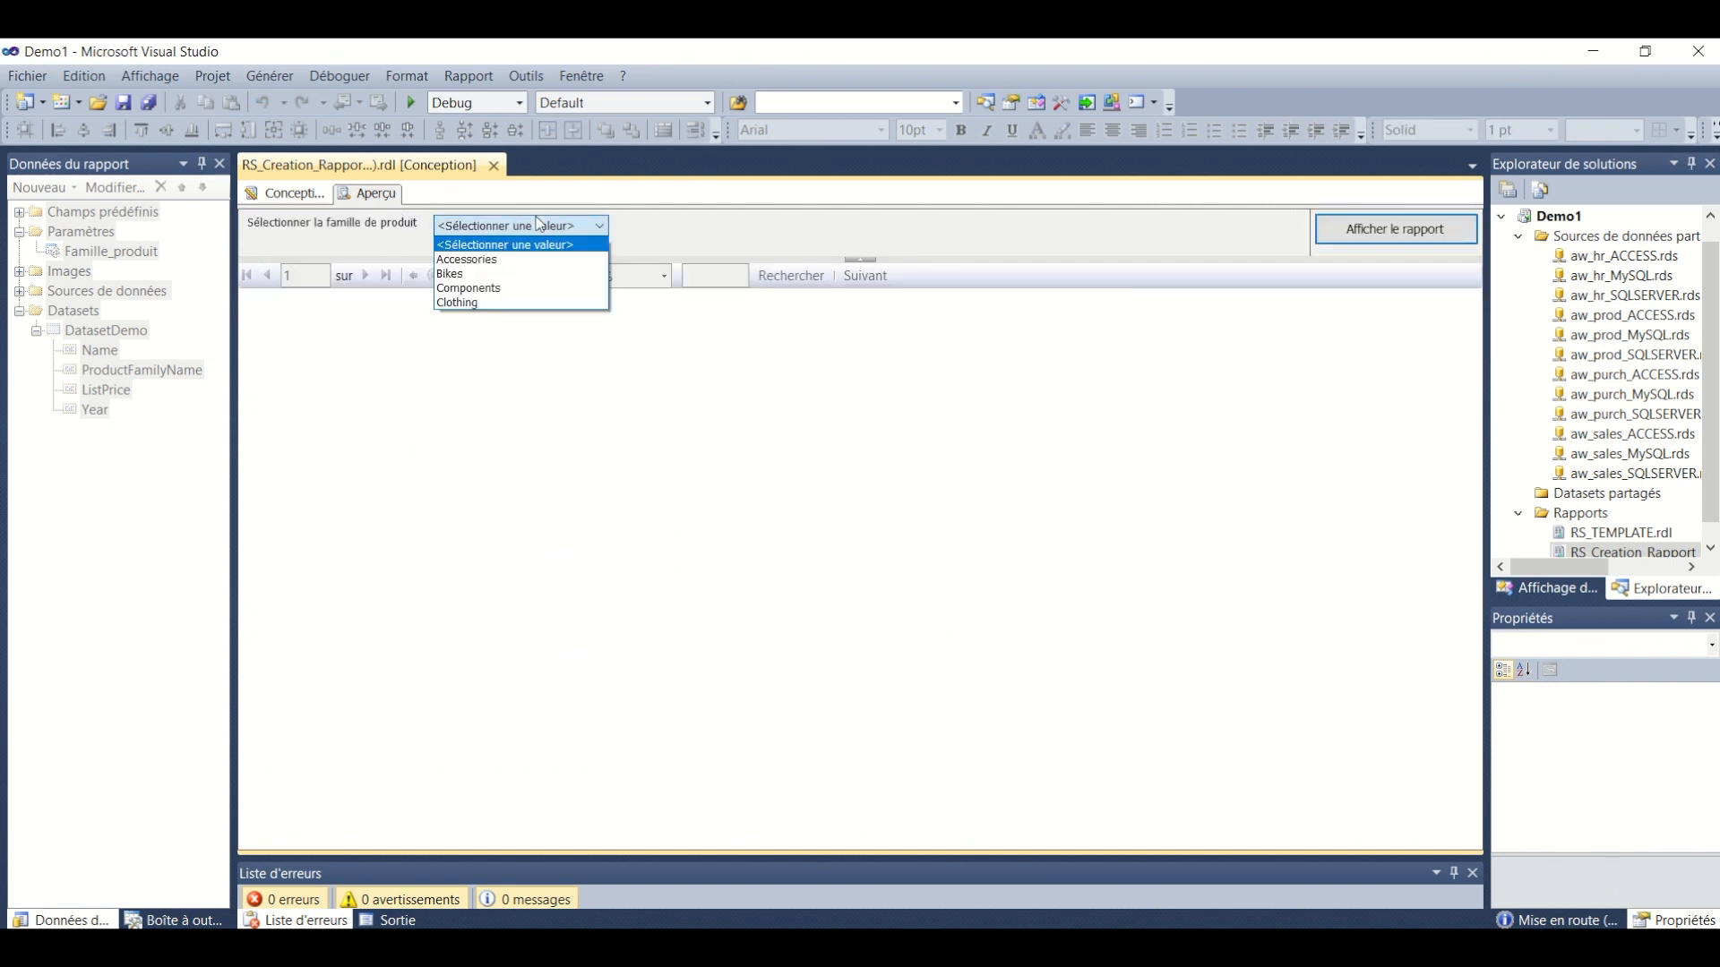
pyautogui.click(527, 288)
pyautogui.click(1347, 240)
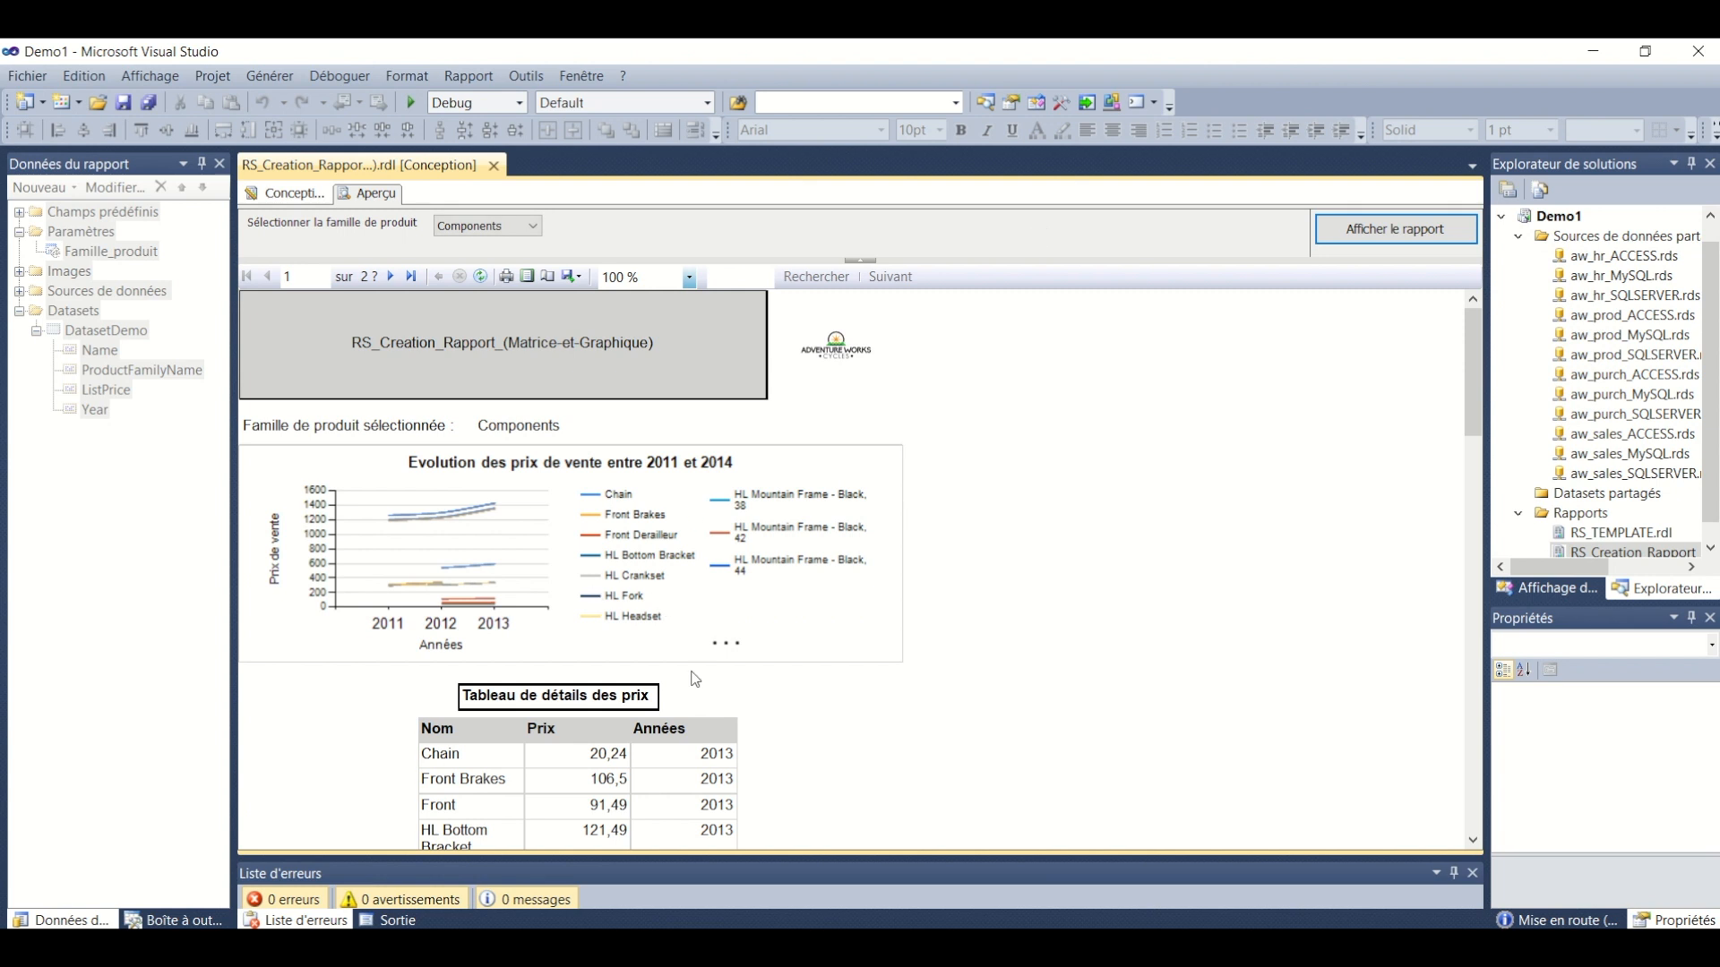
pyautogui.scroll(-20, 691, 671)
pyautogui.scroll(20, 690, 671)
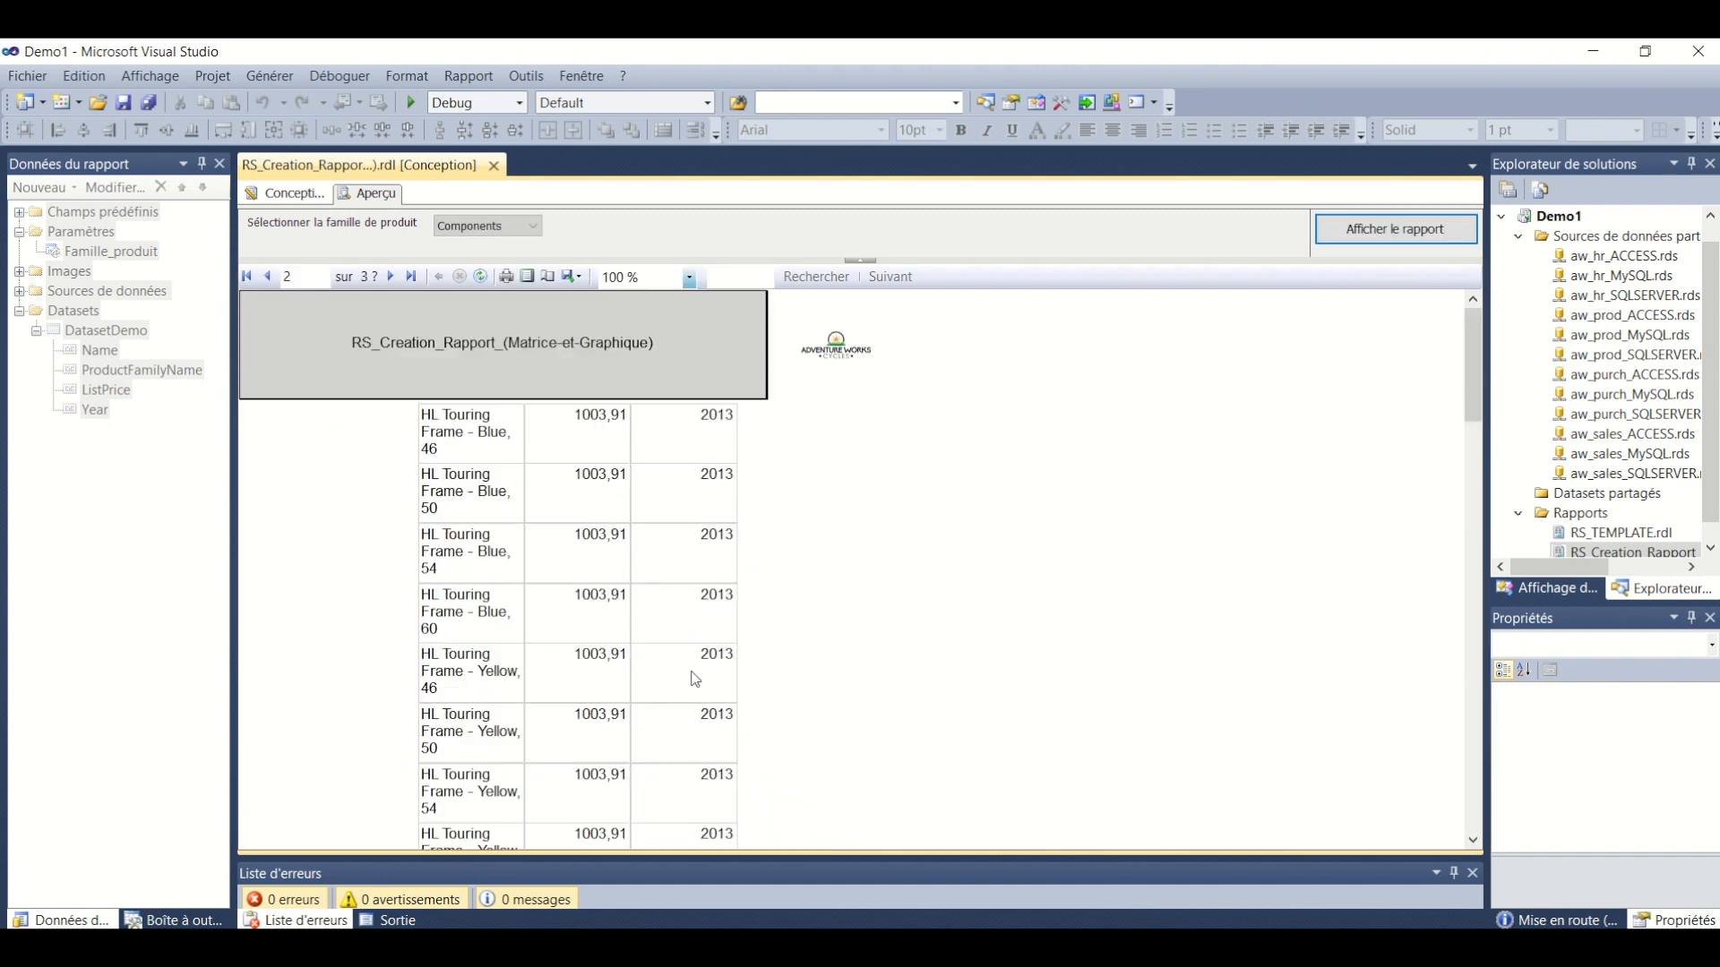
pyautogui.scroll(1, 690, 678)
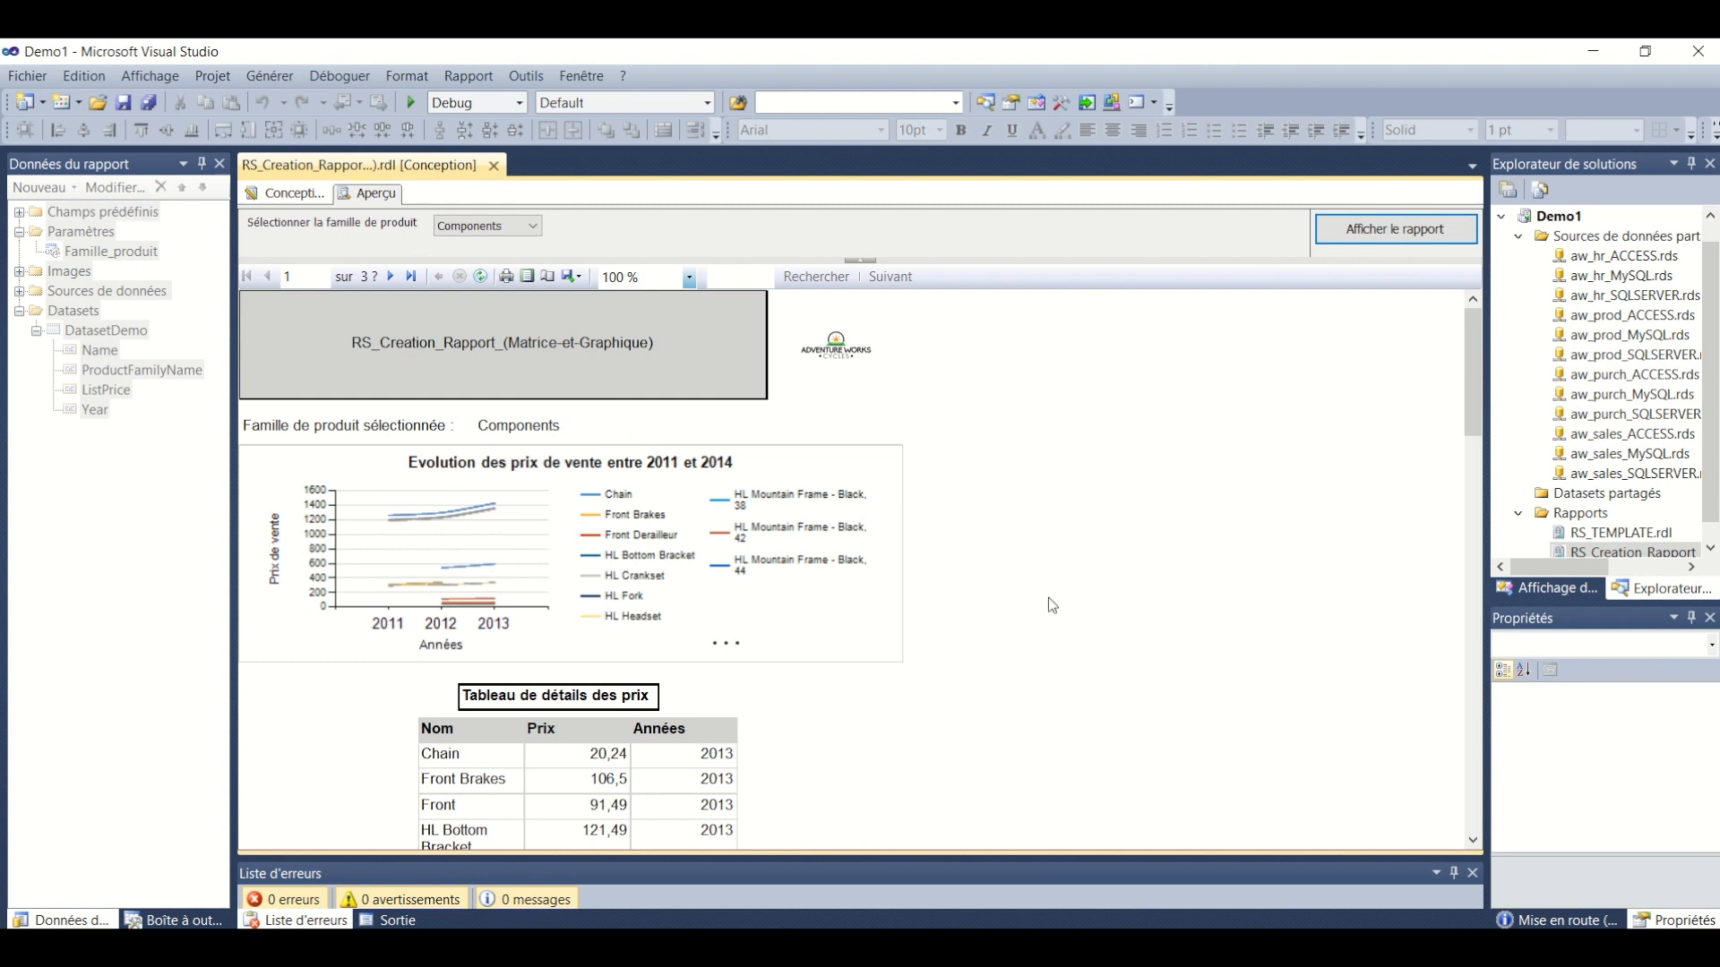
# Return to the report's design view and look over the chart and the matrix
pyautogui.click(298, 199)
pyautogui.click(482, 450)
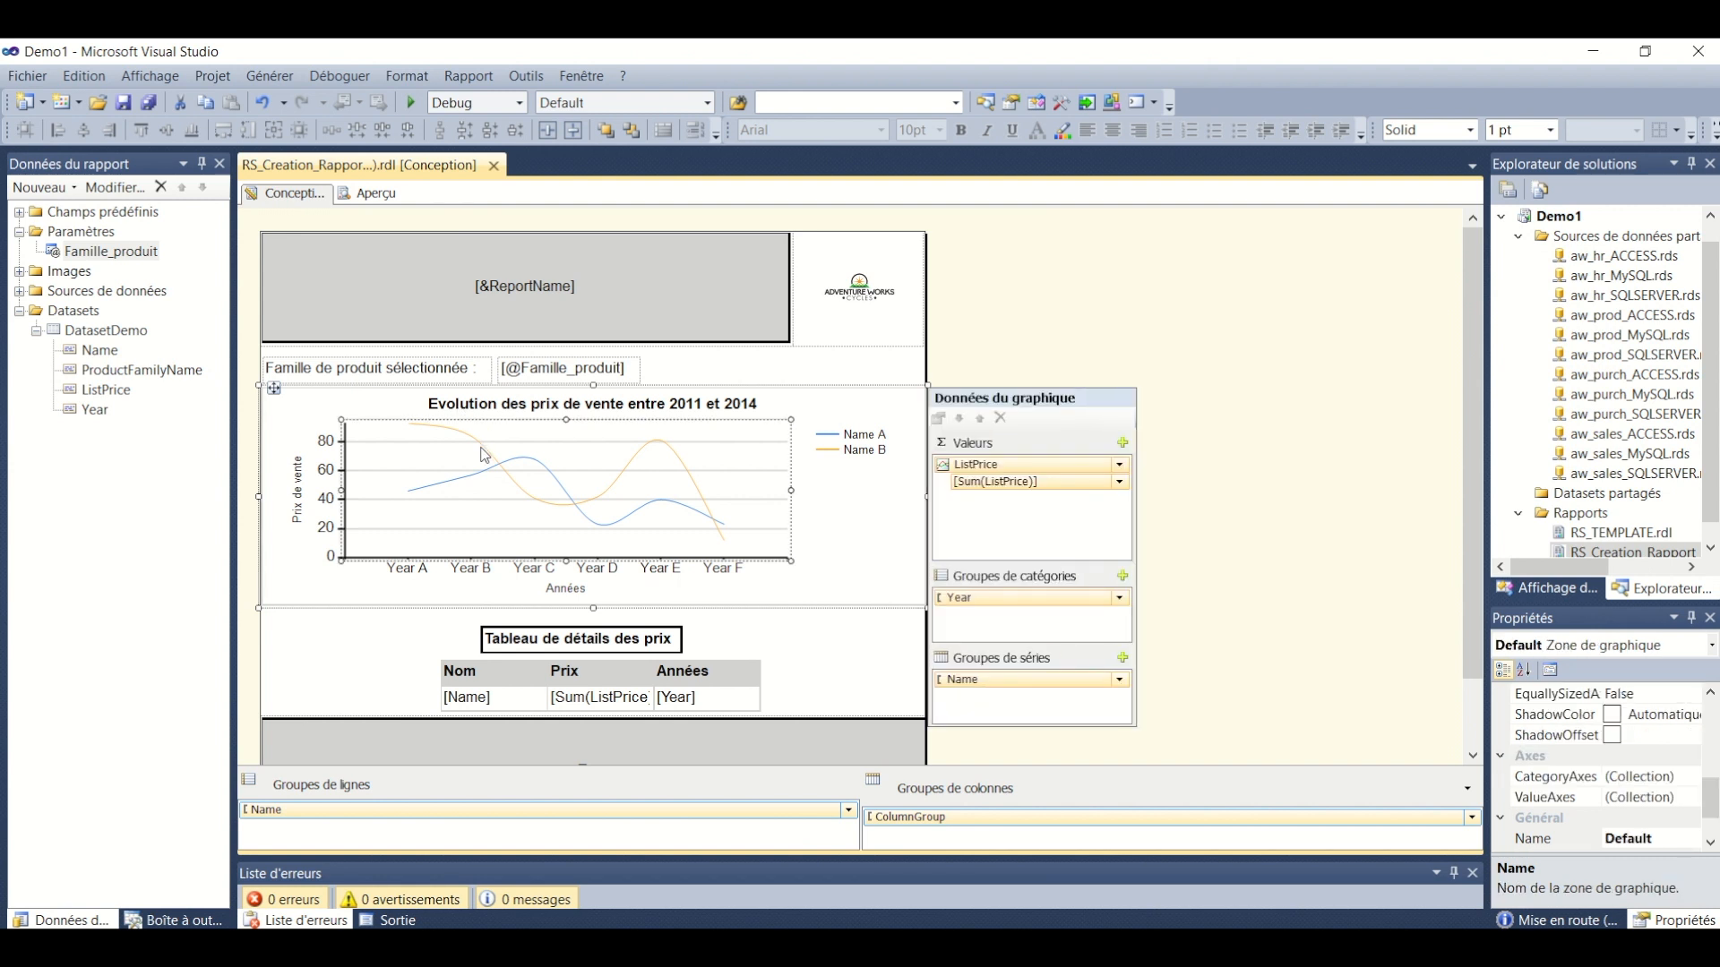
pyautogui.click(624, 681)
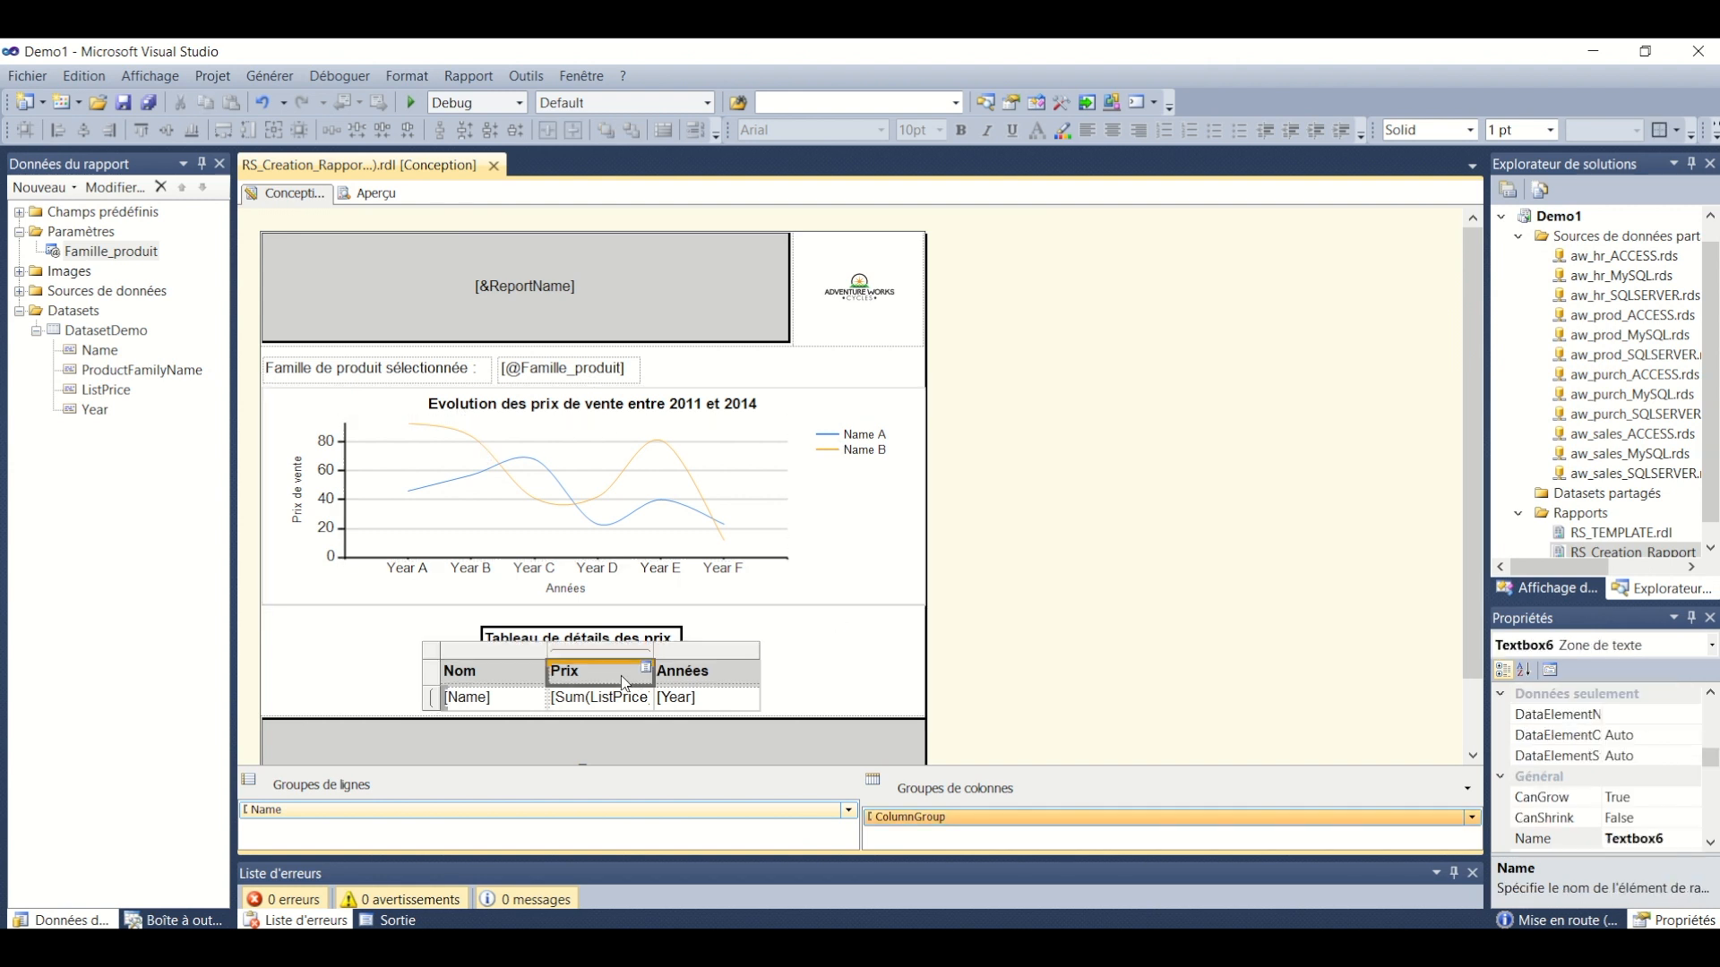
pyautogui.click(709, 504)
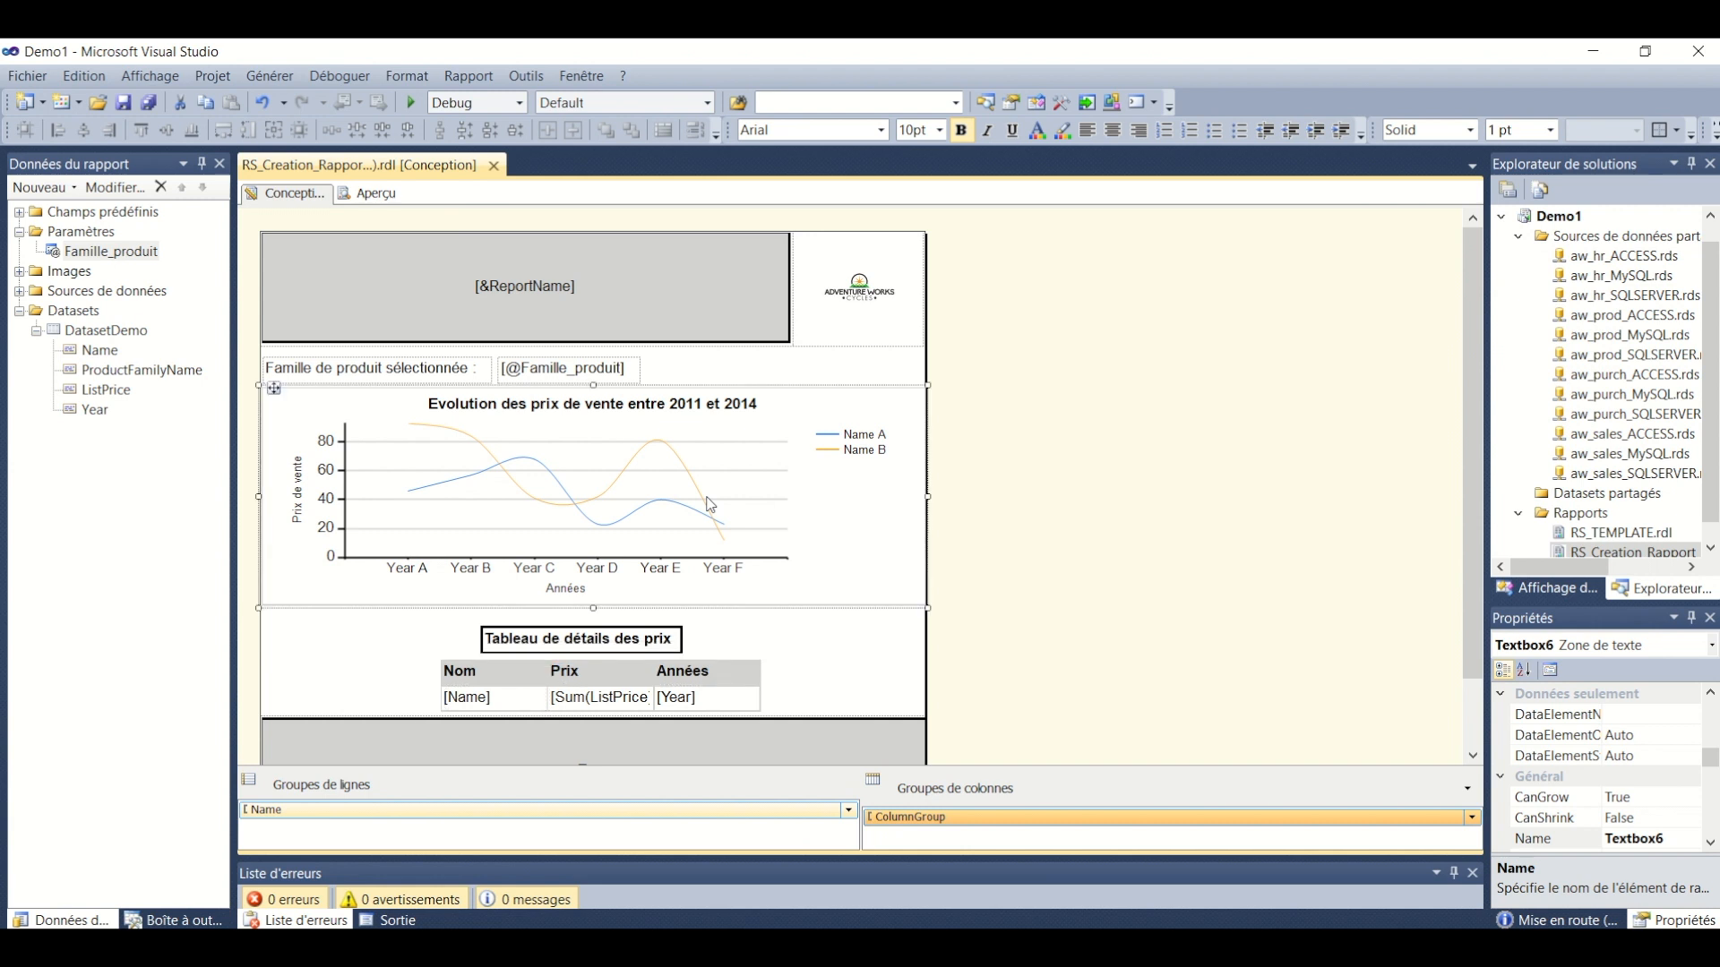